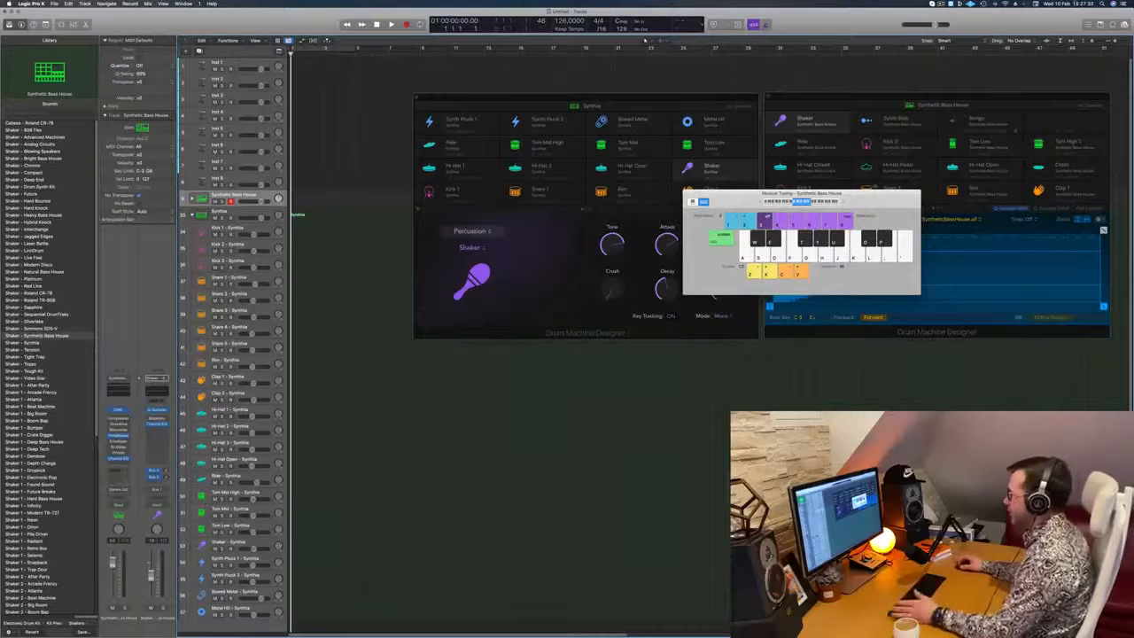
- Rearrange the Musical Typing and Synthia Drum Machine Designer windows, and expand the Synthetic Bass House stack with its Kick 1 track selected
drag(802, 194, 538, 352)
drag(681, 96, 683, 95)
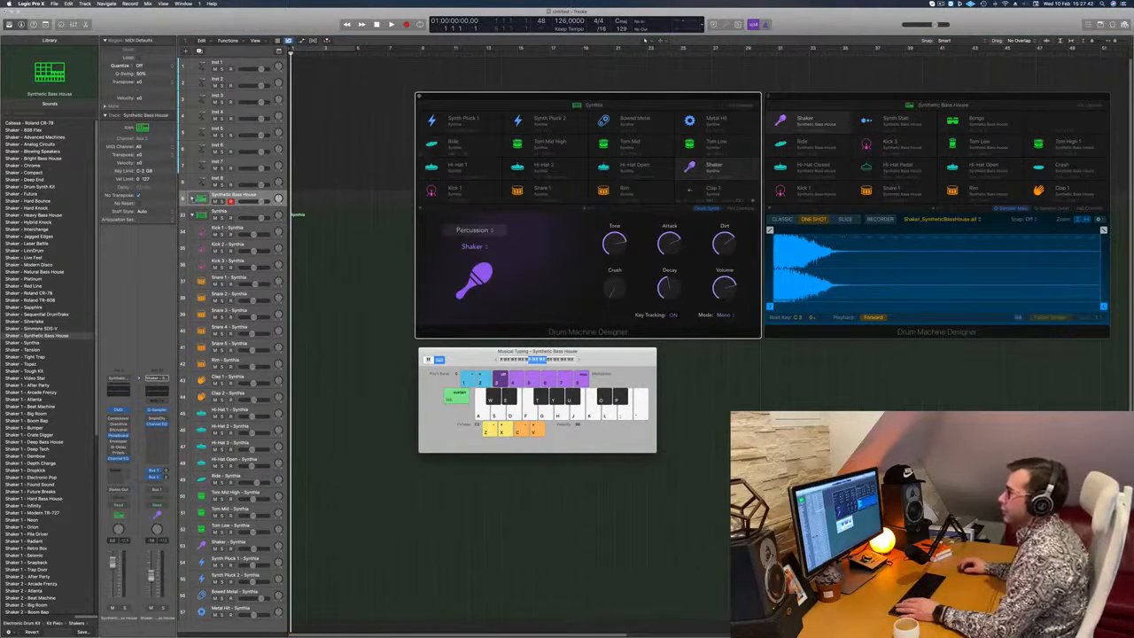
click(244, 214)
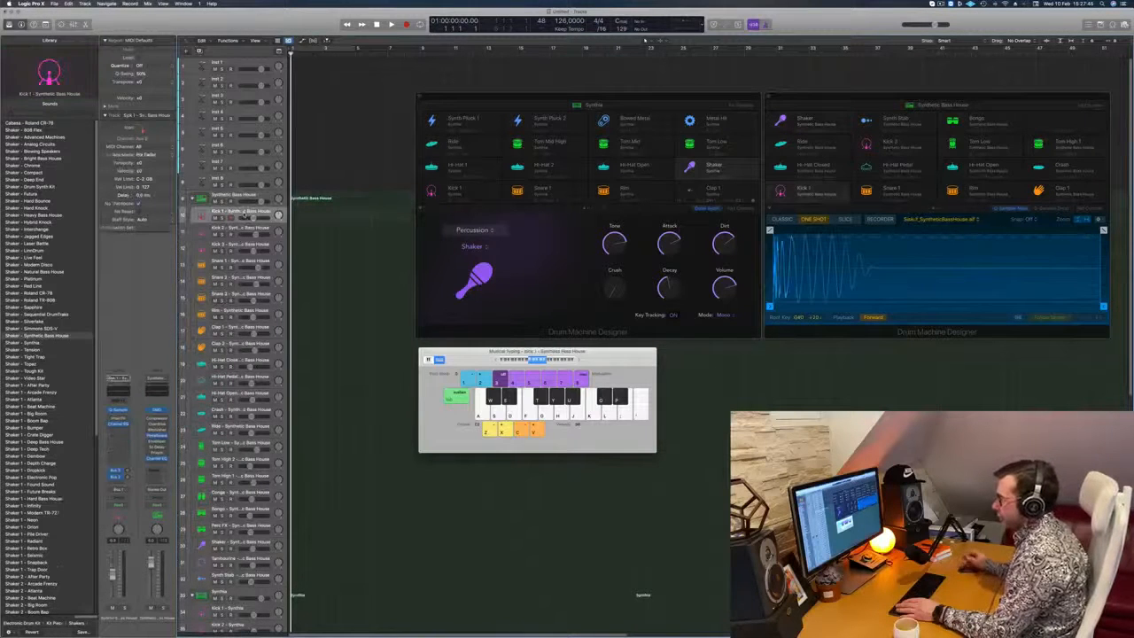
mouse_move(648, 97)
mouse_down()
mouse_move(459, 155)
mouse_move(647, 94)
mouse_up()
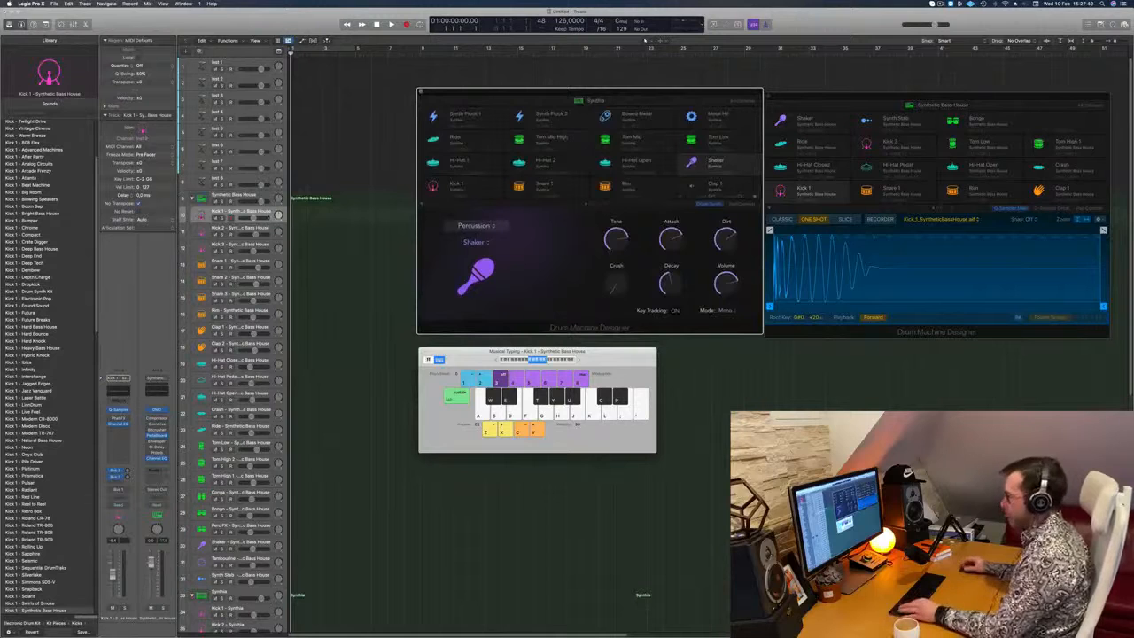
- Audition the Kick 1 track with repeated notes, shifting the Musical Typing keyboard one octave lower
key(a)
key(a)
key(a)
key(a)
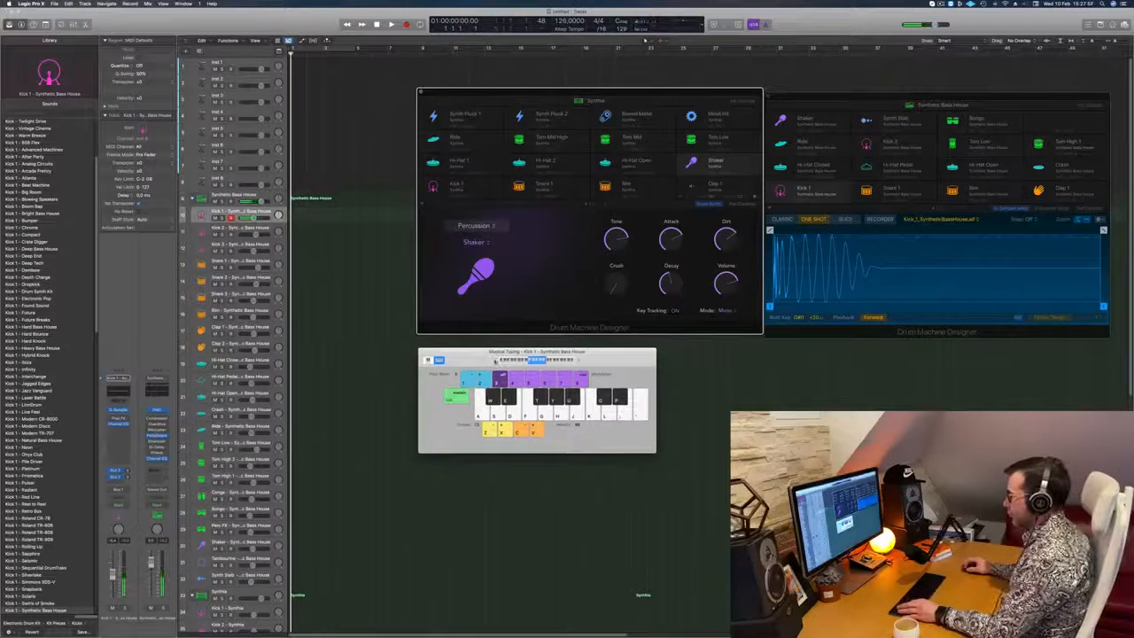
key(a)
key(a)
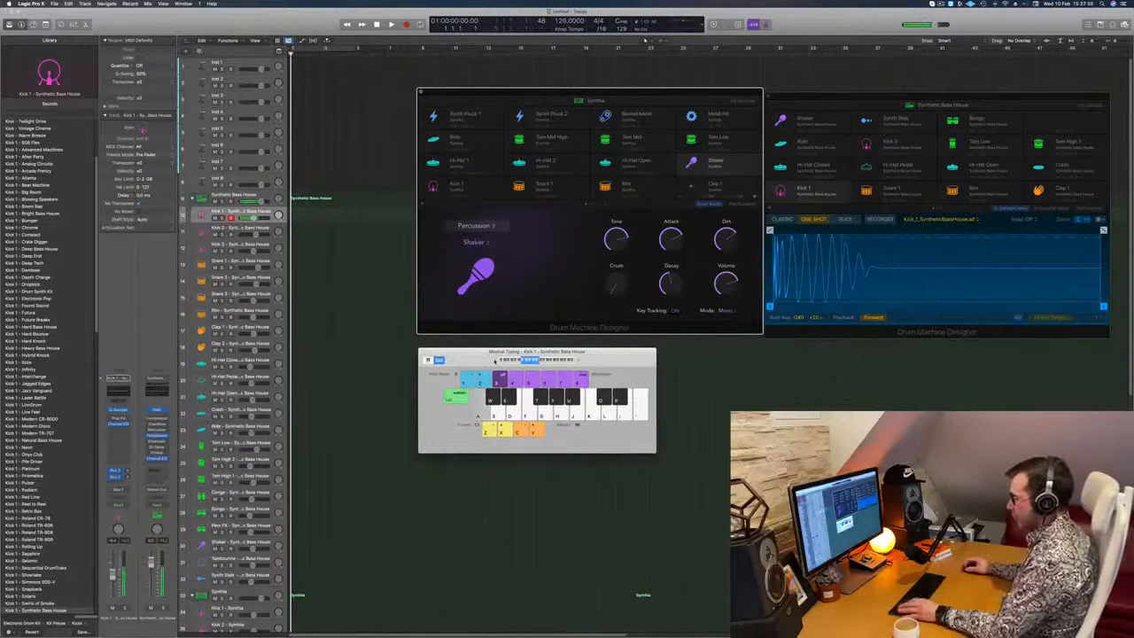
key(a)
key(a)
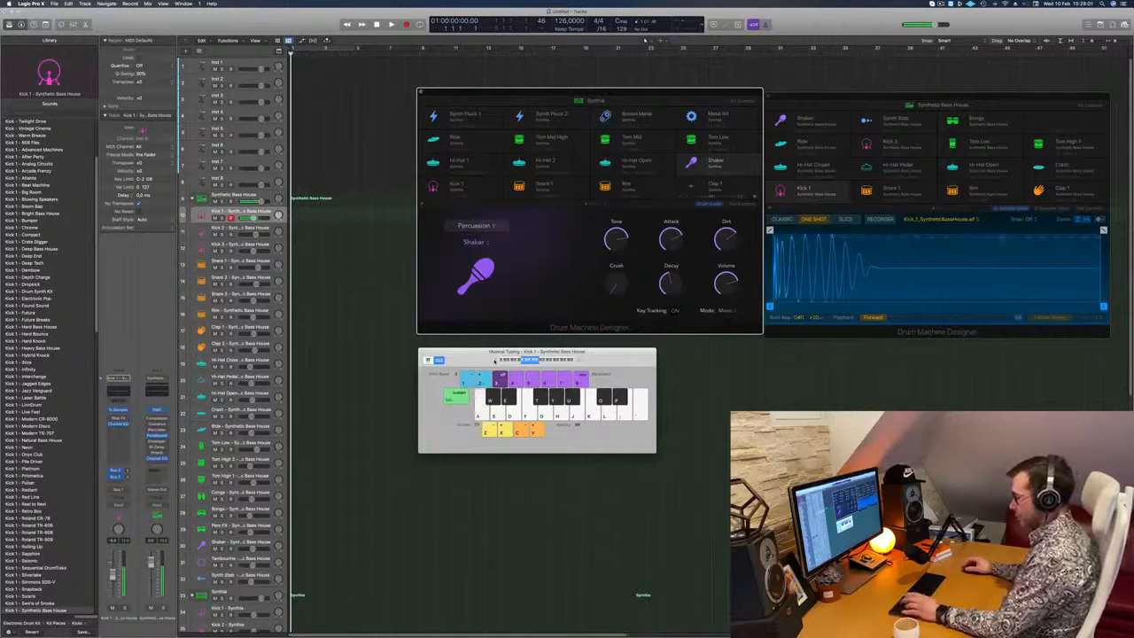
key(a)
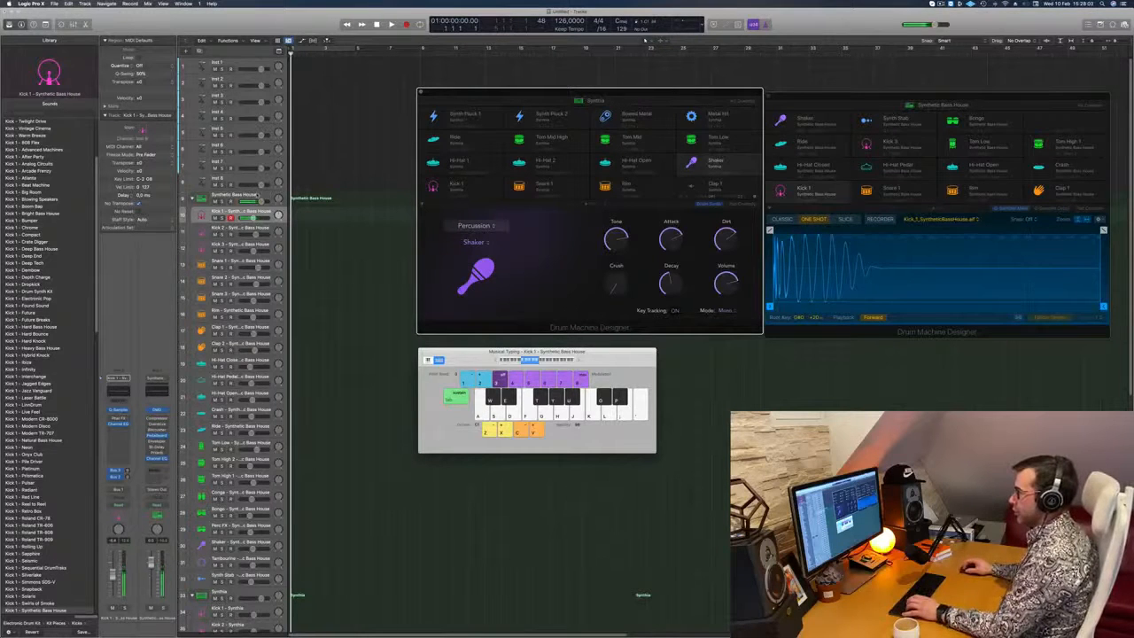
- Audition the kit from the Synthetic Bass House main track and enable a cycle range from bar 1 to bar 5
click(259, 196)
key(a)
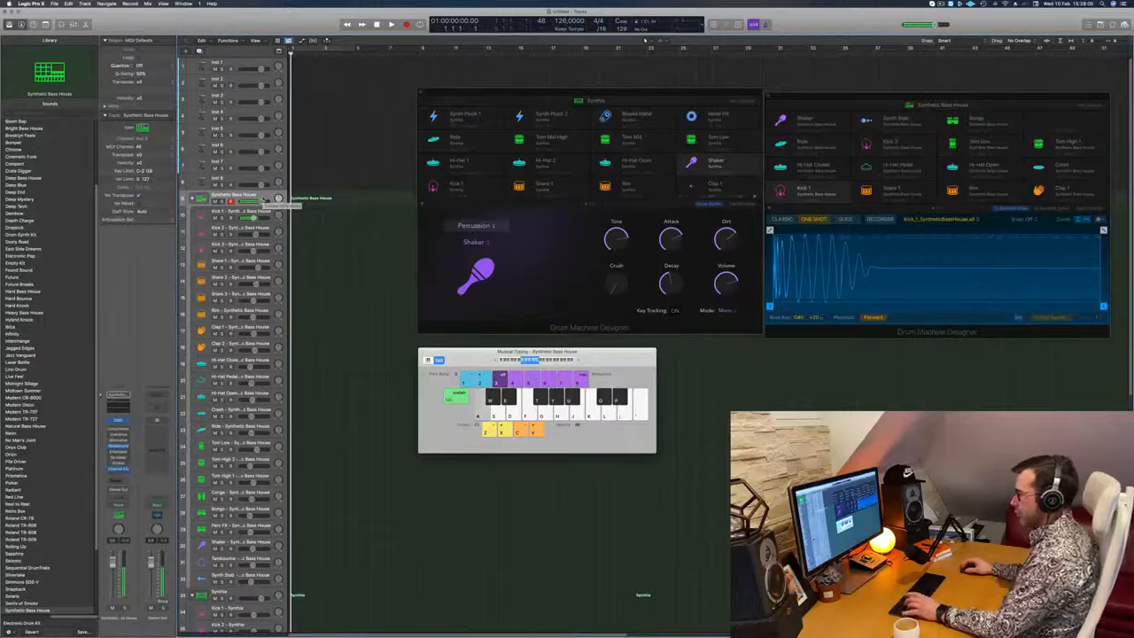
key(a)
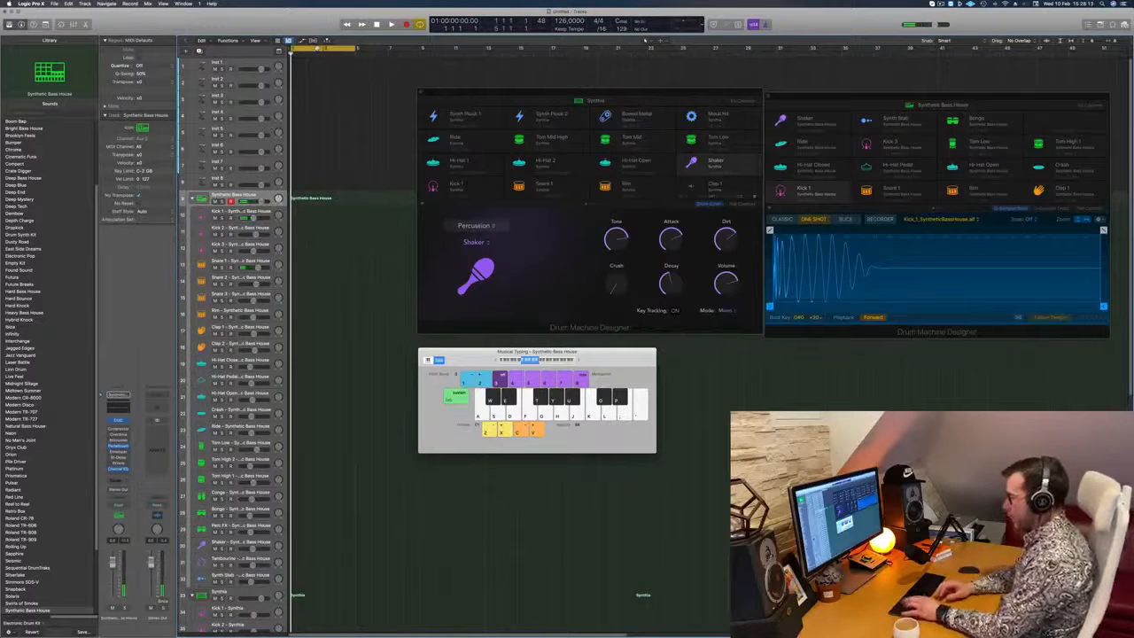
- Record a kick and snare beat from bar 1 on the Synthetic Bass House main track, and stop the recording
key(r)
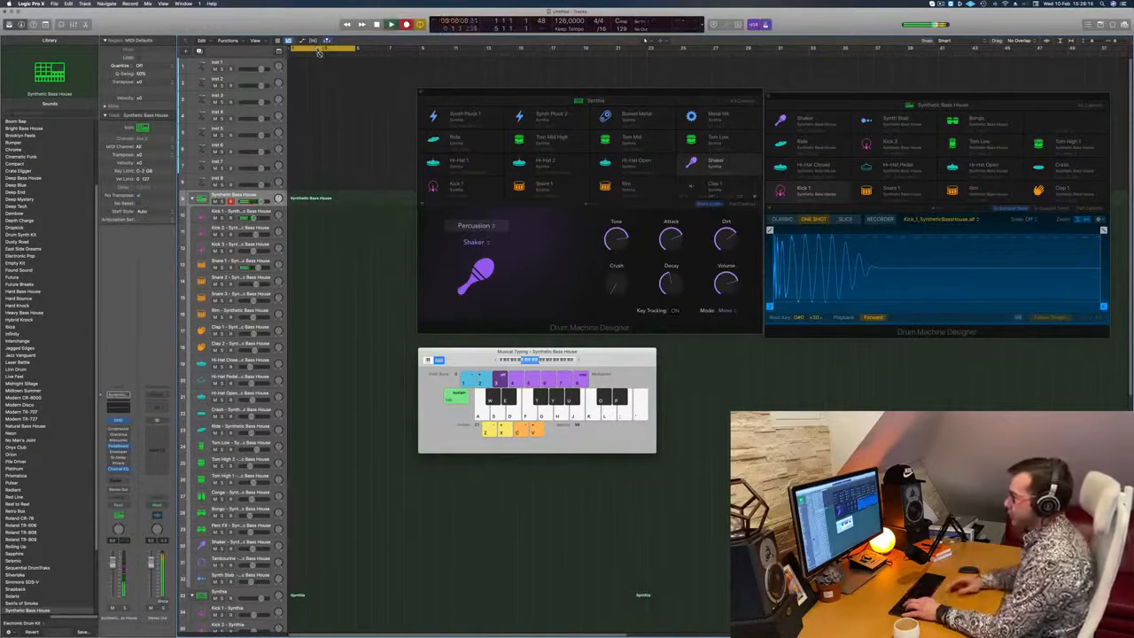
key(a)
key(a)
key(a)
key(a)
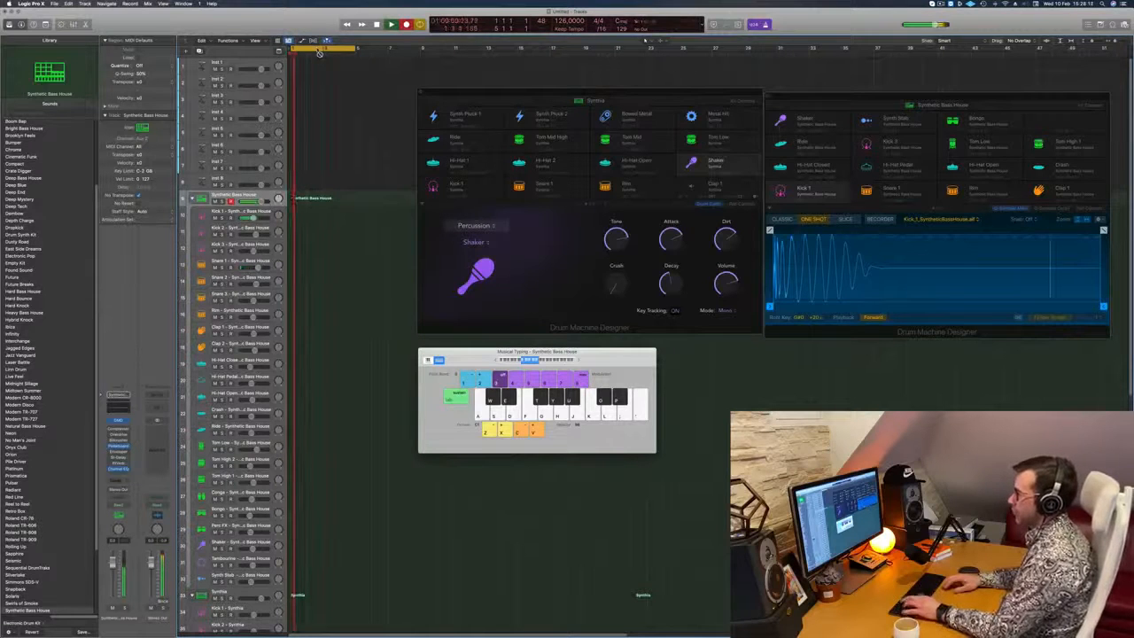
key(a)
key(s)
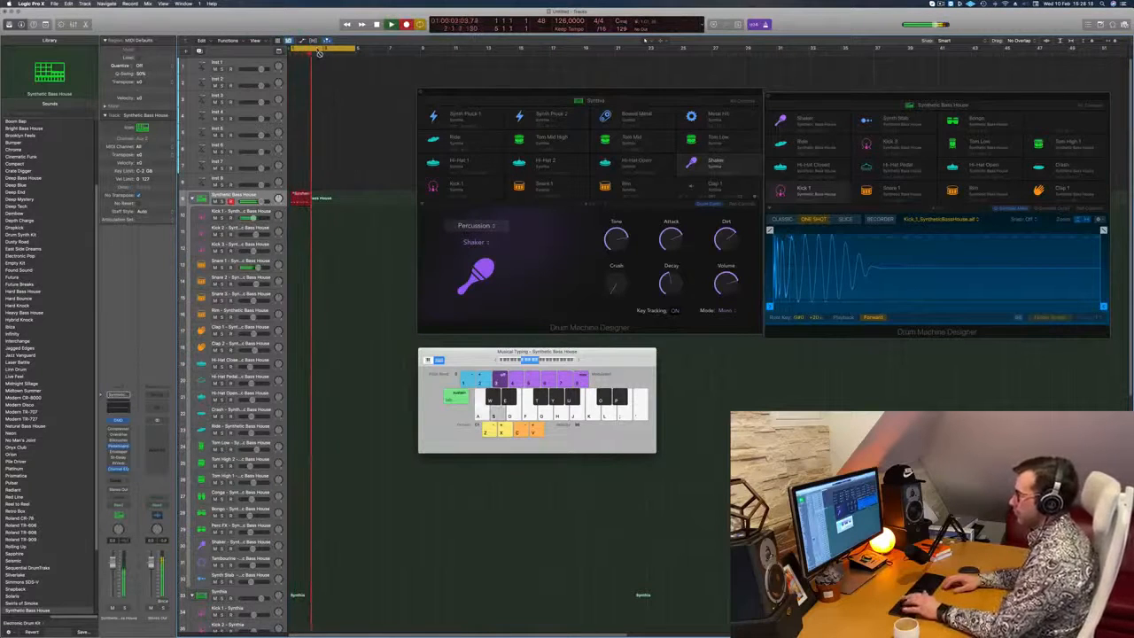
key(s)
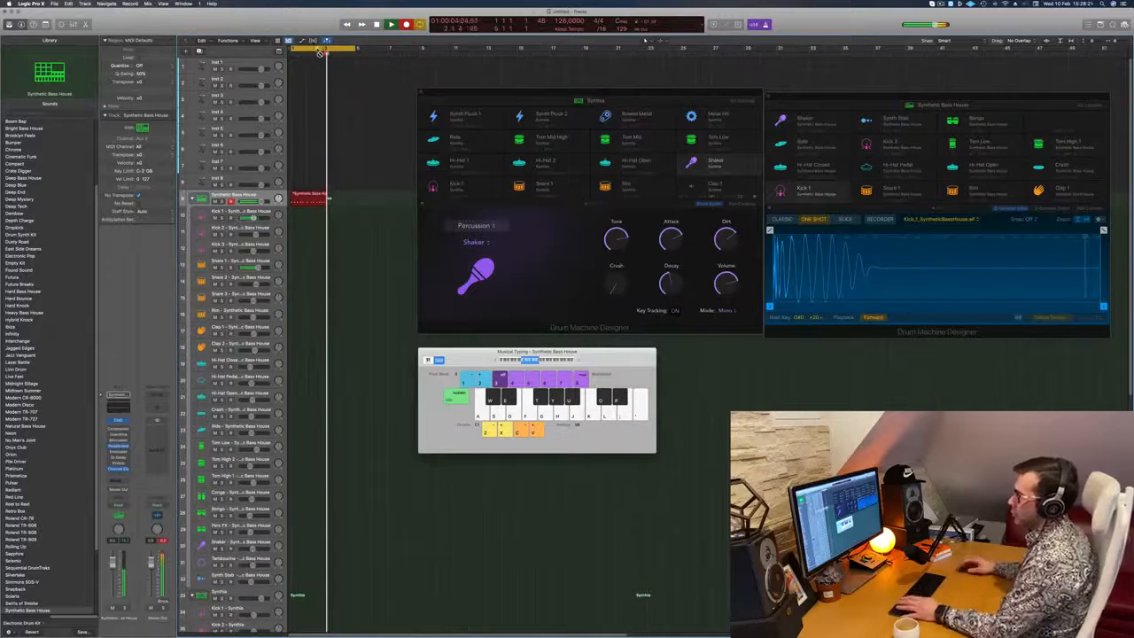
key(space)
key(space)
key(space)
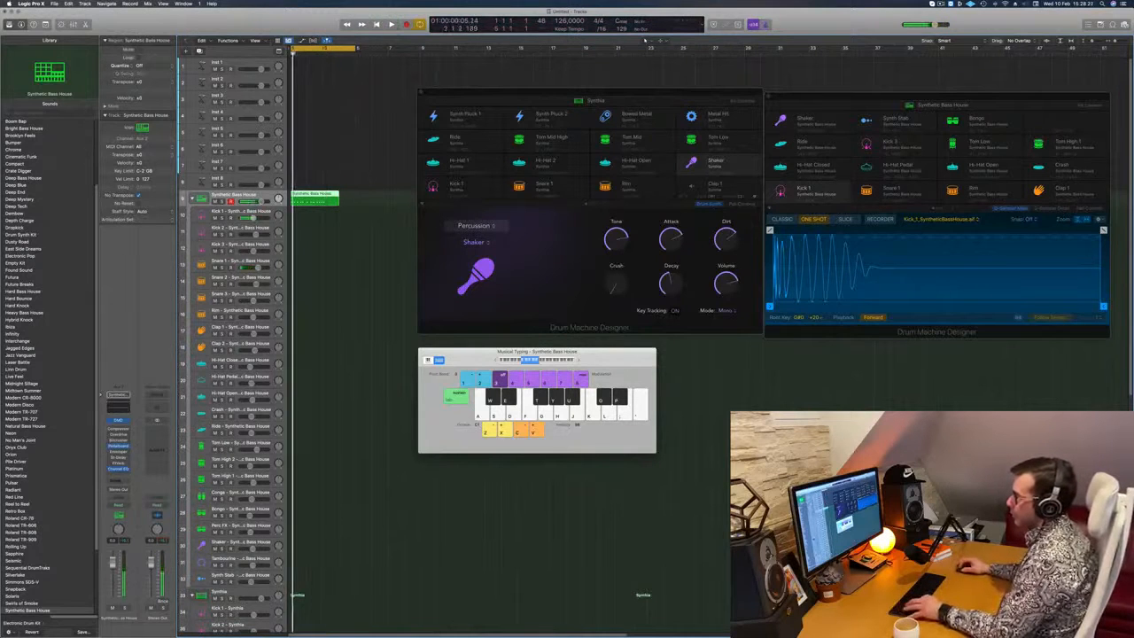
- Cut the recorded beat at bar 3 using the Split option for crossing notes, and show the remaining region in the Piano Roll
super+click(326, 200)
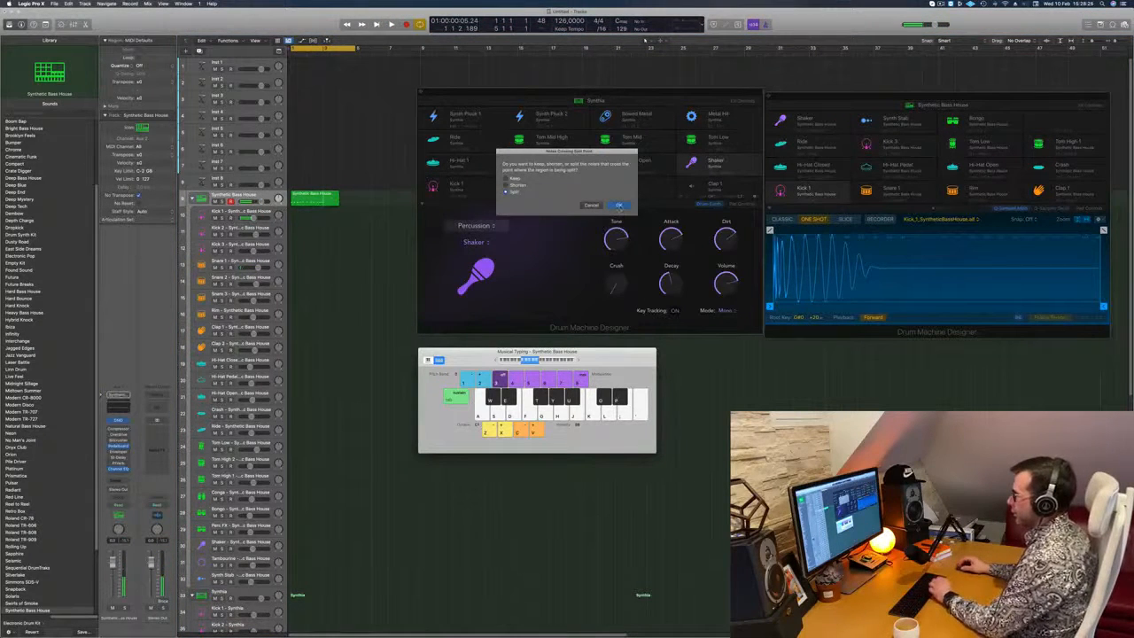
key(Return)
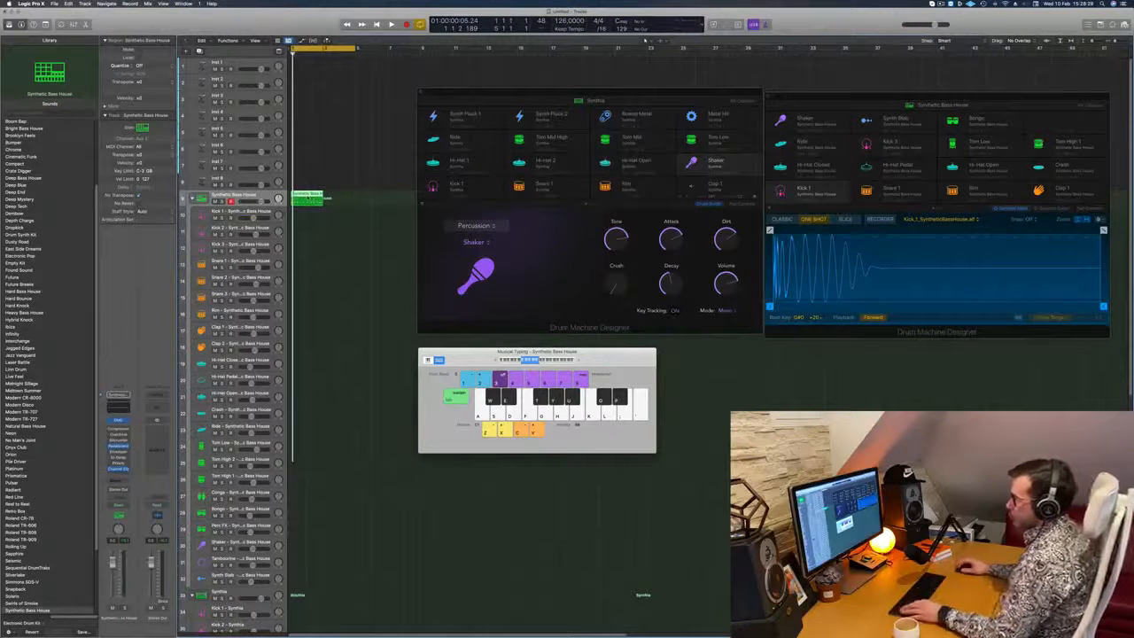
key(p)
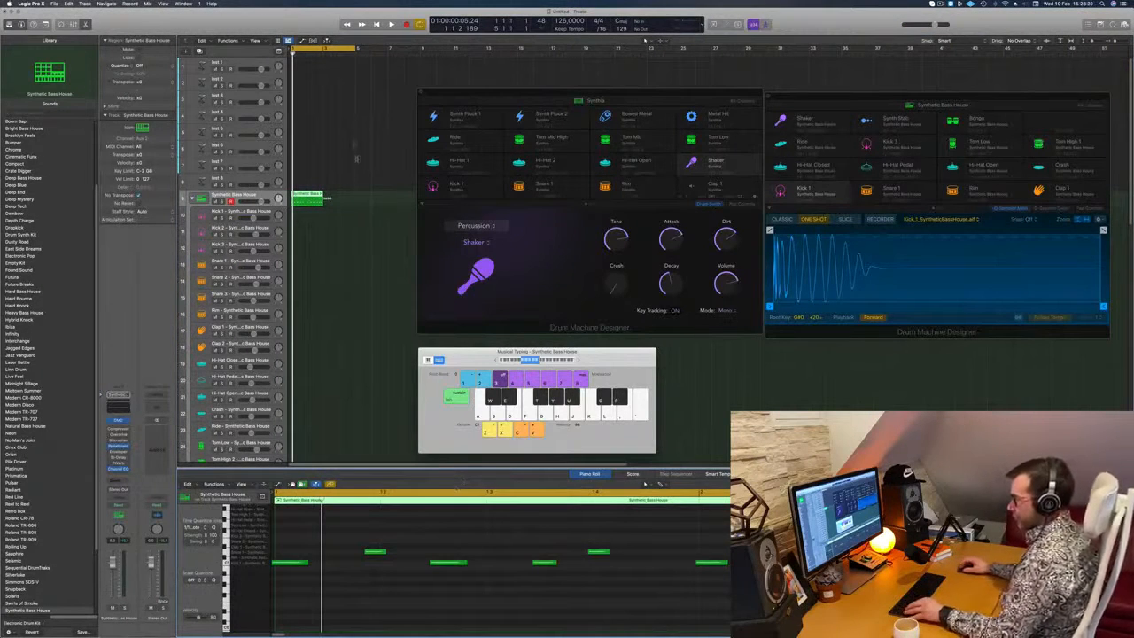
- Copy the beat region onto the Kick 1 track and delete the kick notes from the copy, keeping only the snare notes
drag(302, 195, 302, 217)
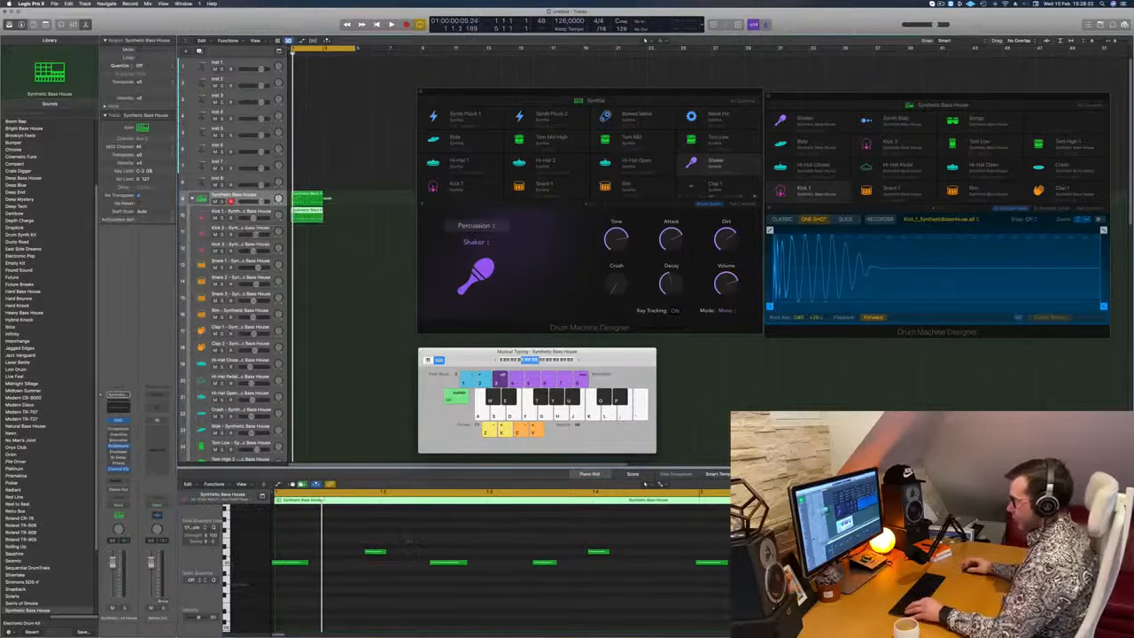
scroll(365, 539, down, 3)
drag(325, 544, 753, 556)
click(405, 238)
click(301, 217)
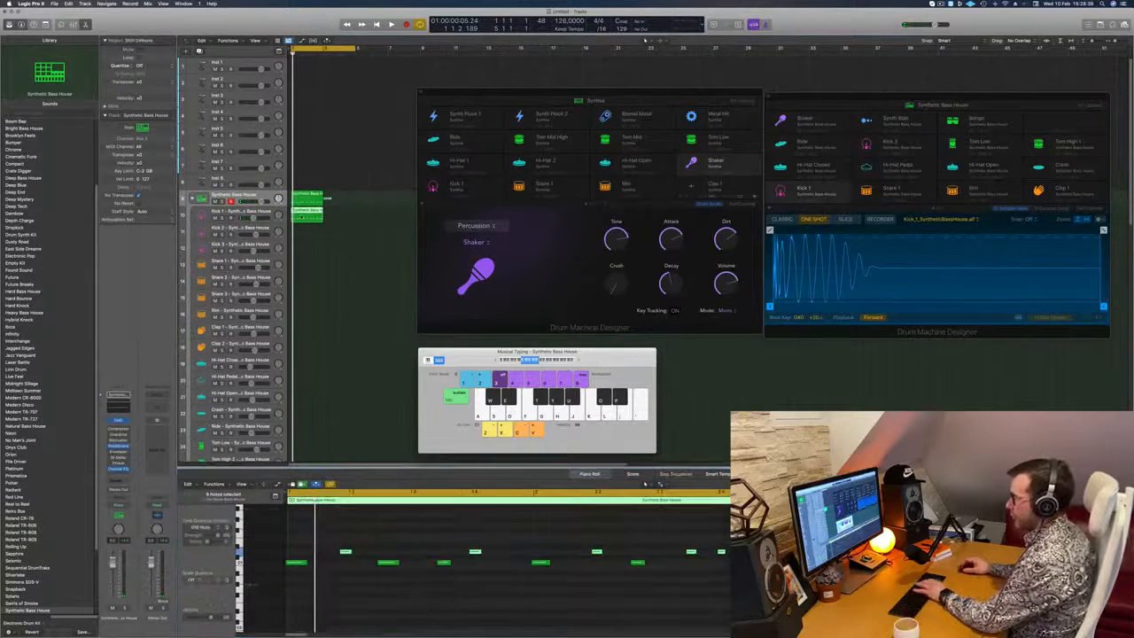
drag(297, 587, 749, 557)
key(Delete)
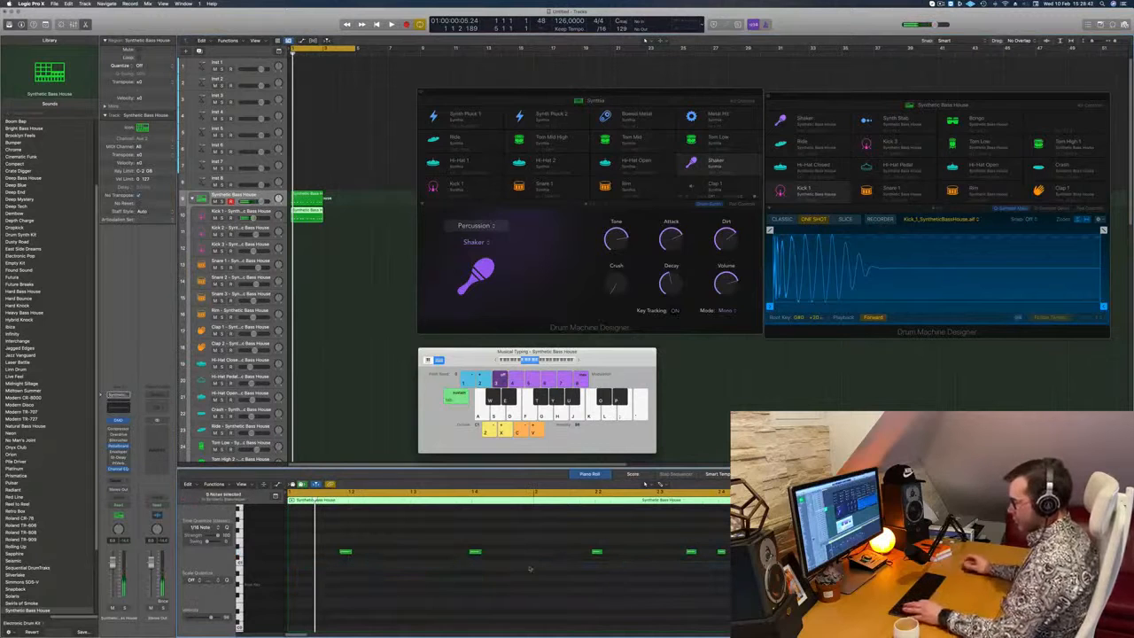
- Try the copied snare notes one octave lower with the first note moved earlier, play them back, and revert the changes
key(alt+shift+Down)
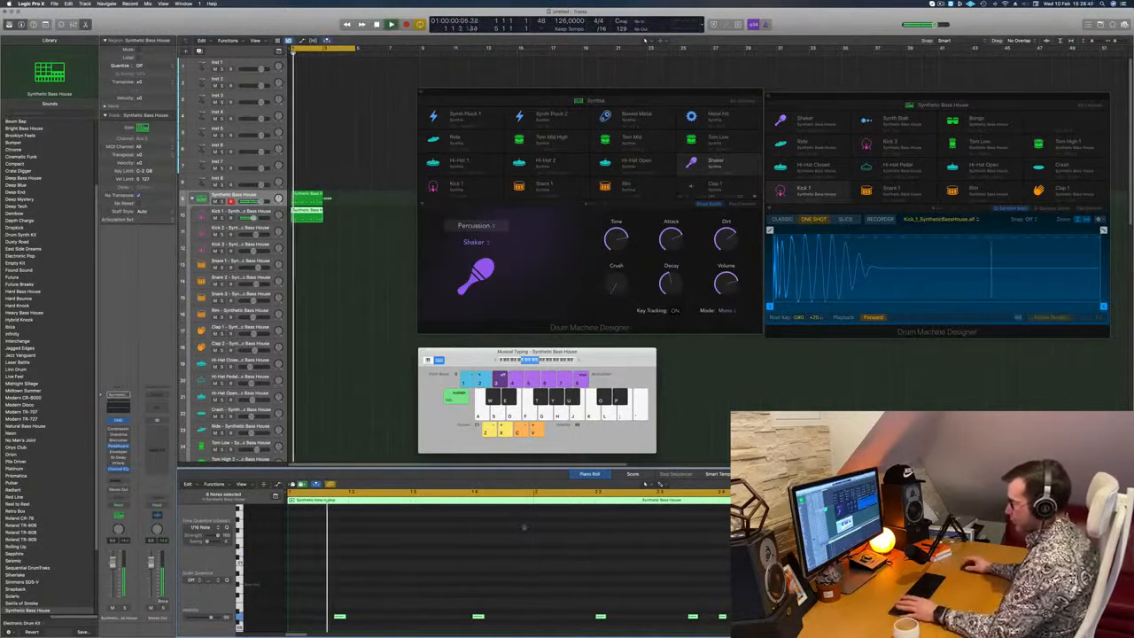
drag(375, 596, 319, 630)
key(space)
key(space)
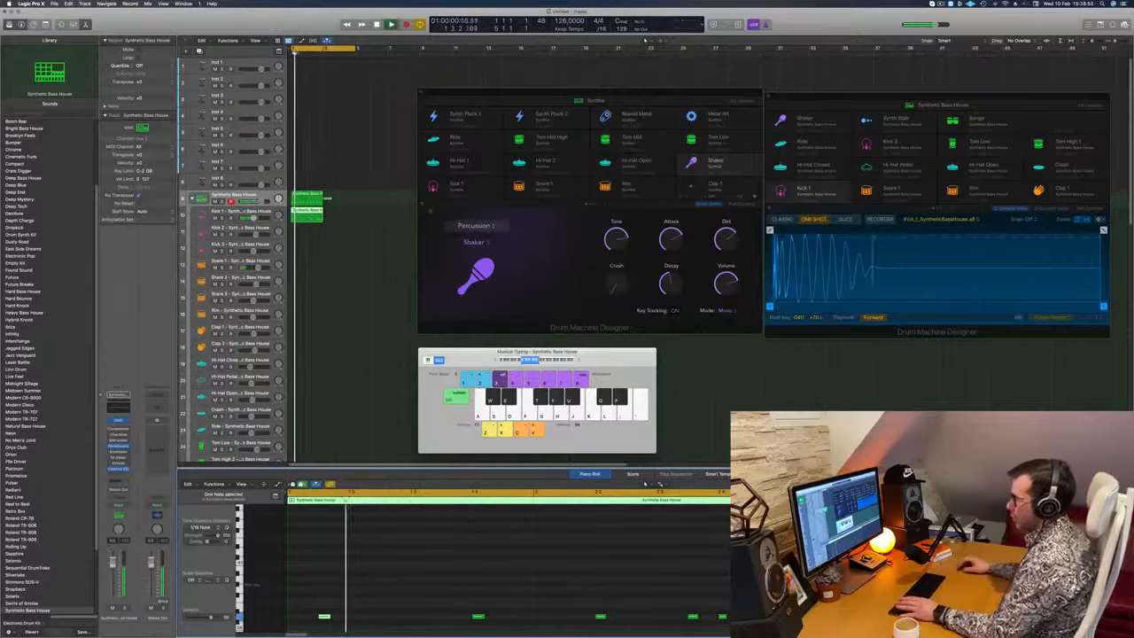
key(space)
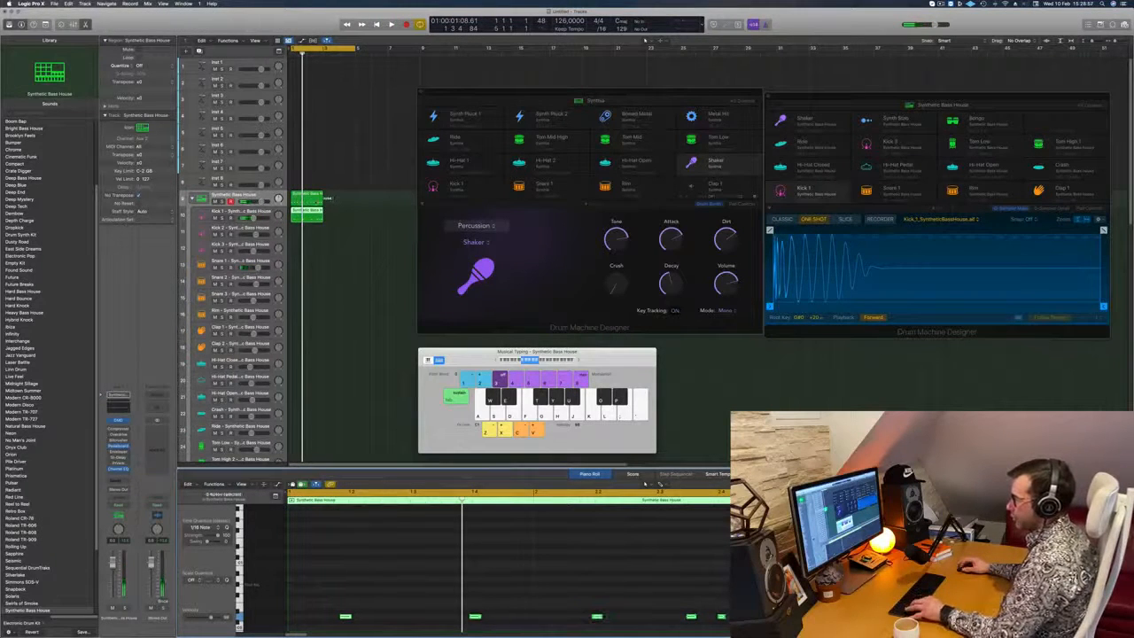
key(alt+shift+Up)
- In the original beat region, move the first snare note slightly later, quantize all notes to 1/16 Note, and play the result
click(305, 198)
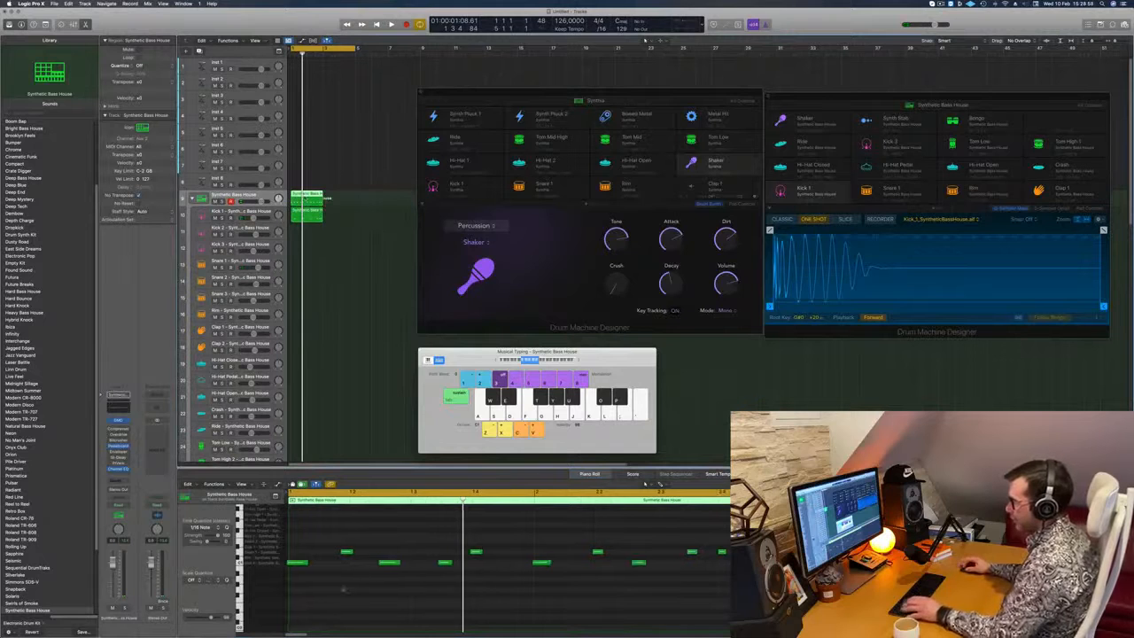
key(space)
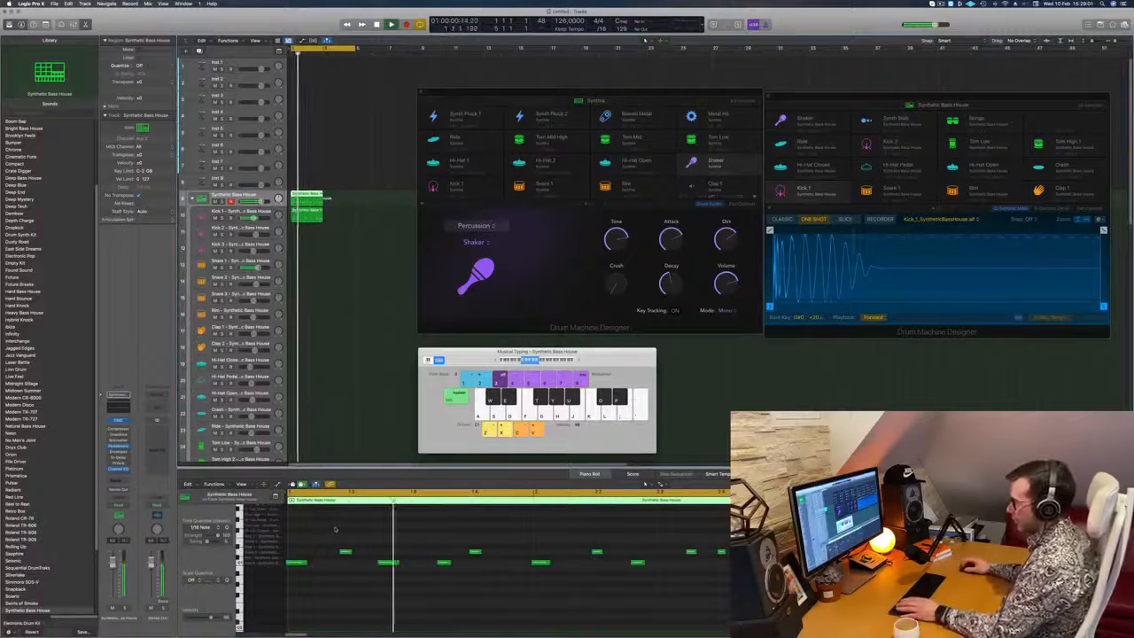
key(space)
click(344, 552)
key(alt+Right)
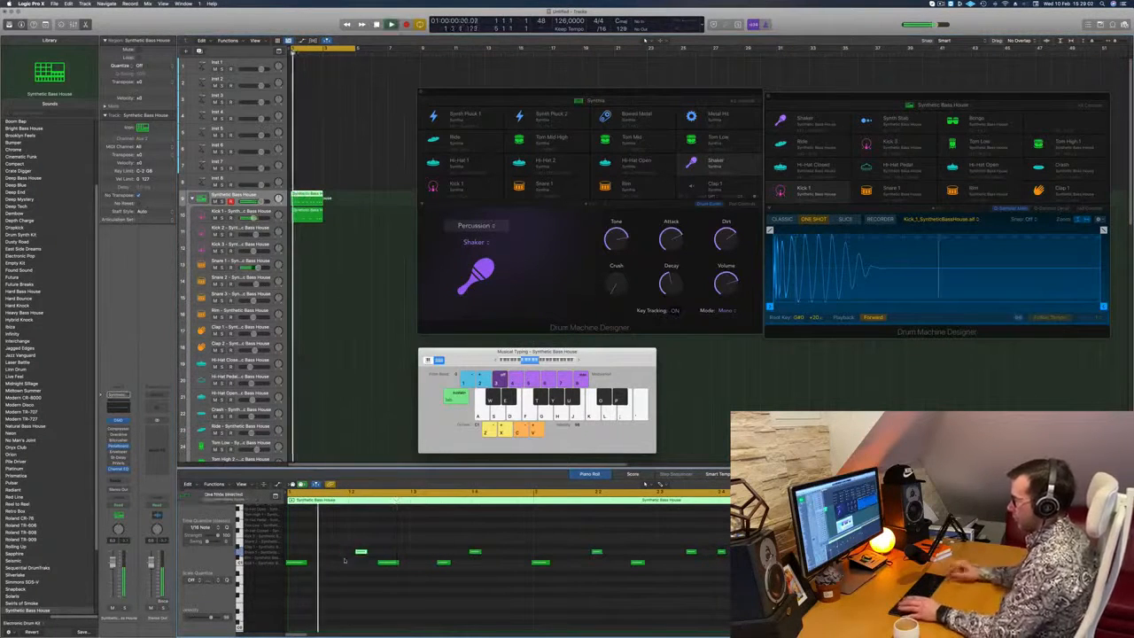
key(super+a)
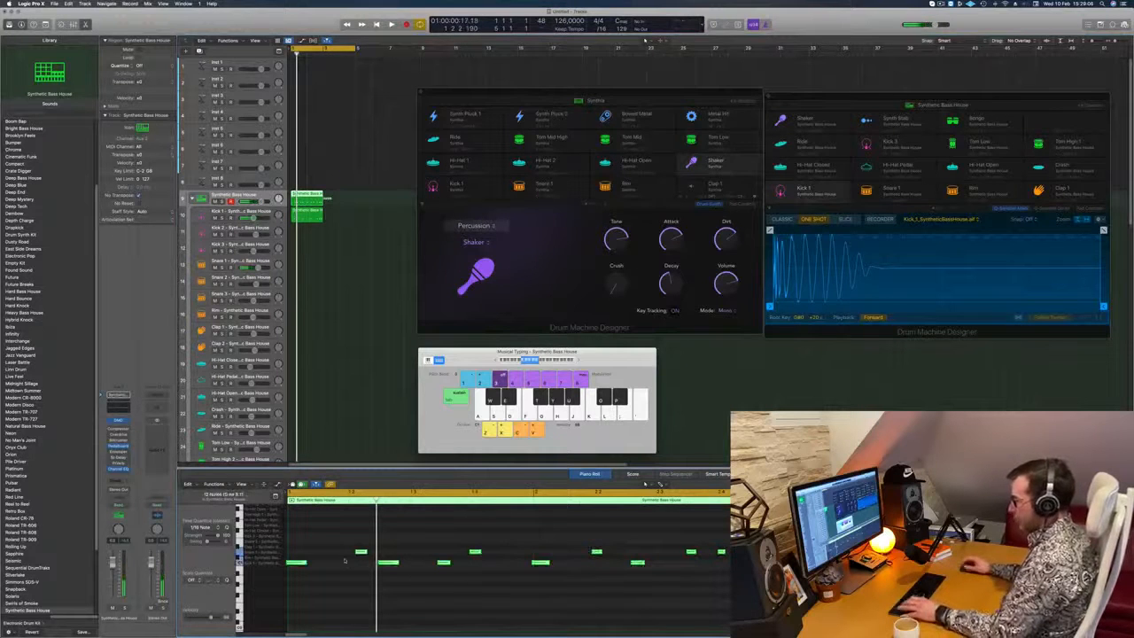
key(space)
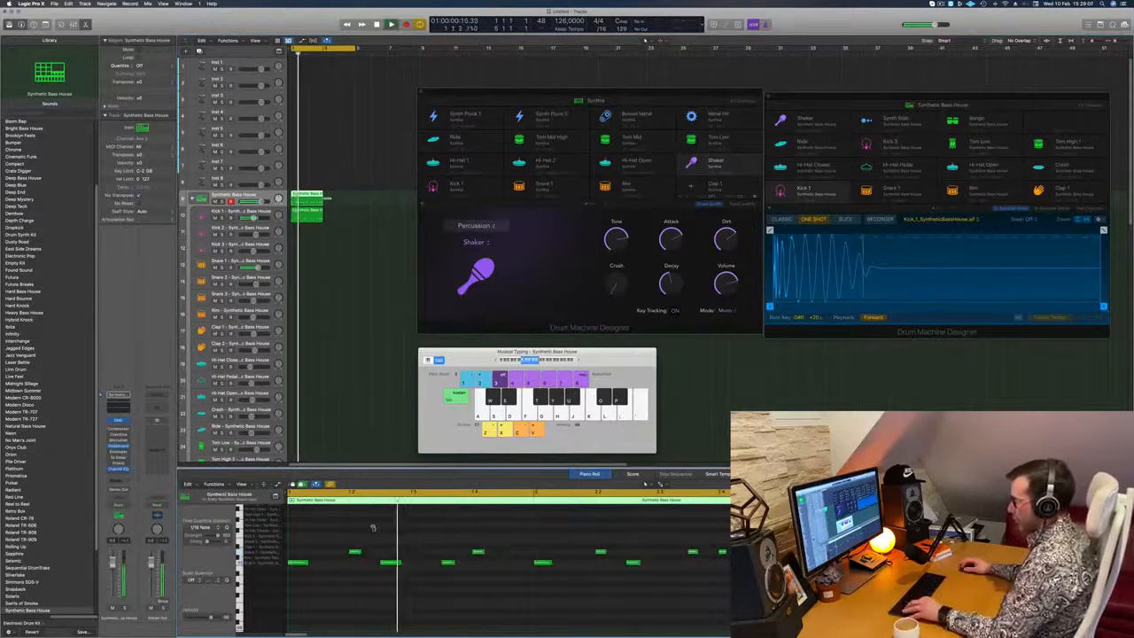
- Remove the snare-only copy from the Kick 1 track and play back the original beat
key(super+Left)
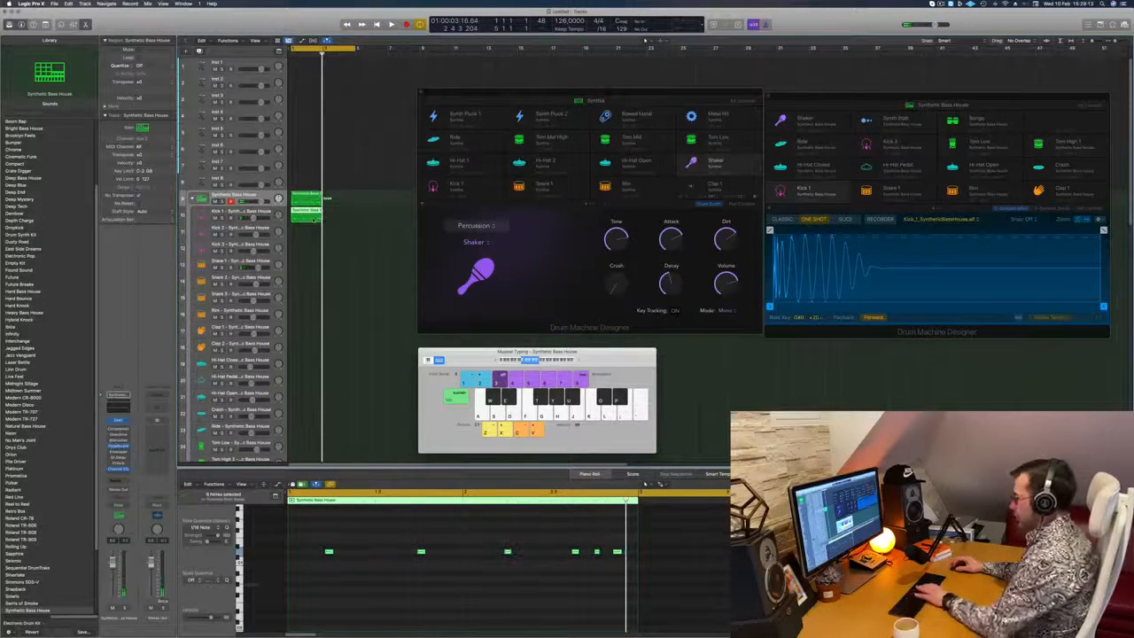
key(Return)
key(space)
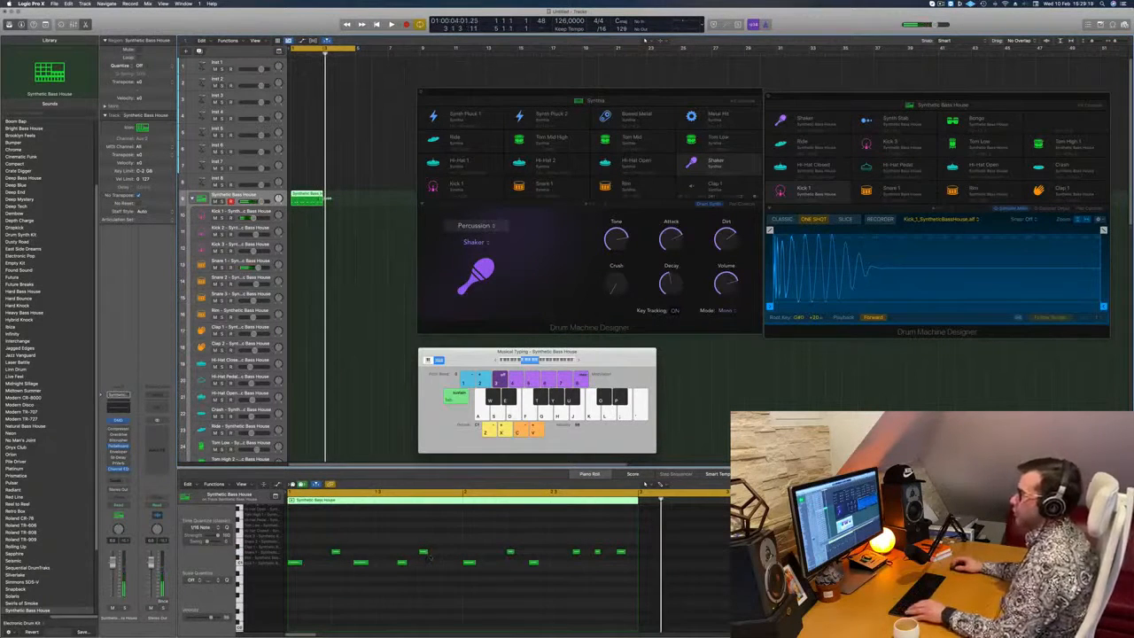
- Copy the quantized beat onto the Kick 1 track, keep only its kick notes, and transpose them down one octave
drag(310, 199, 309, 216)
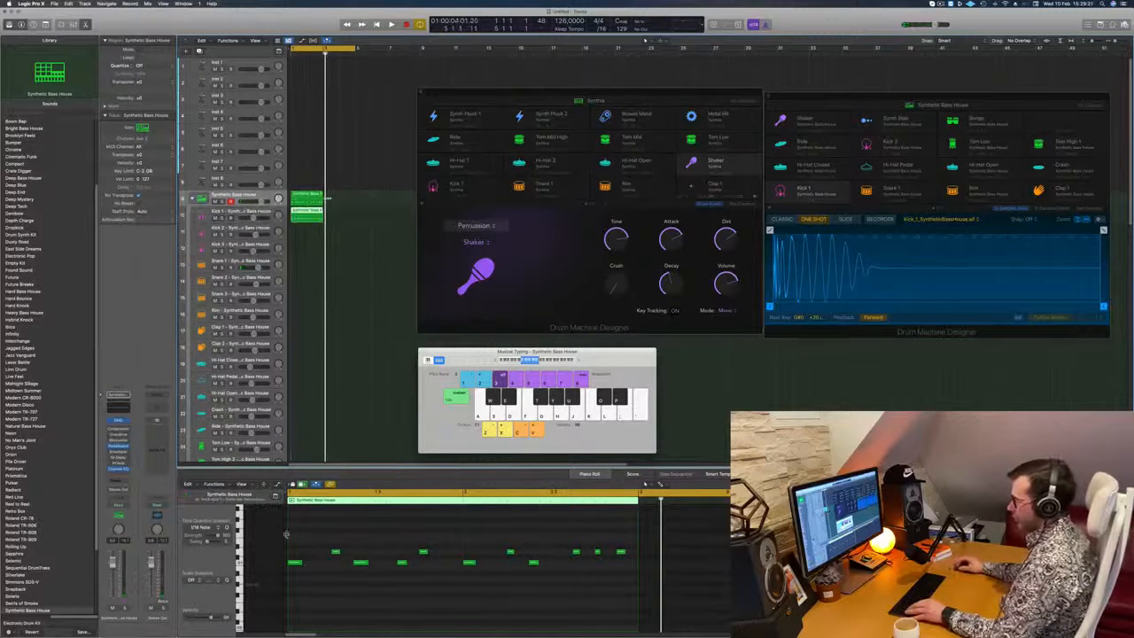
drag(300, 575, 591, 558)
drag(325, 528, 281, 597)
key(alt+shift+Down)
key(space)
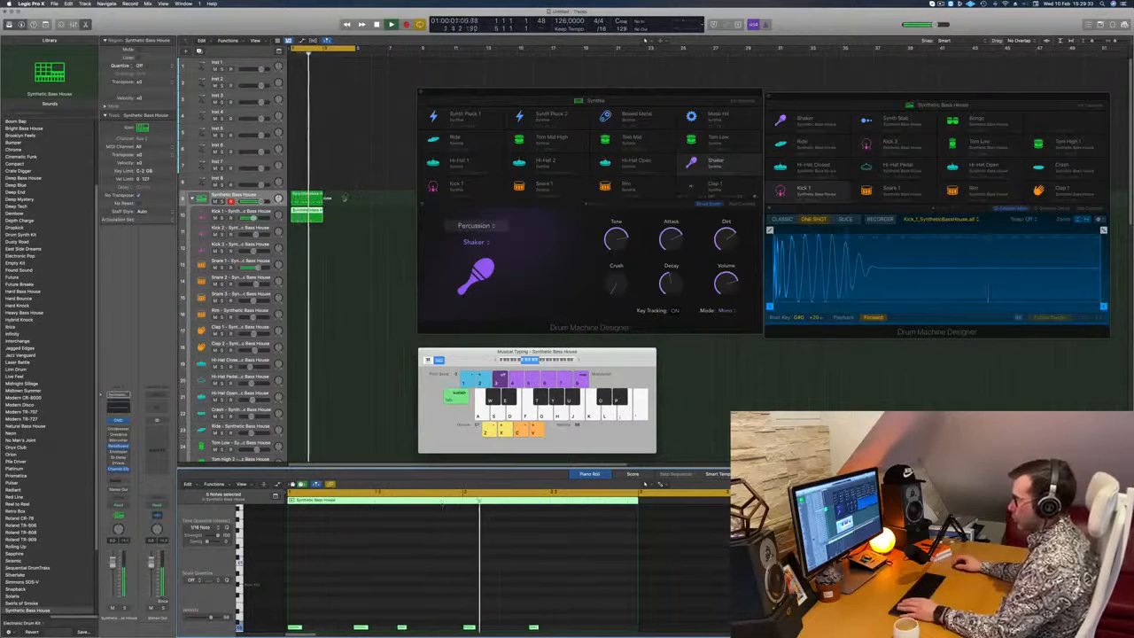
- Delete all kick notes from the original beat region on the Synthetic Bass House main track, leaving its snare notes
scroll(404, 616, down, 3)
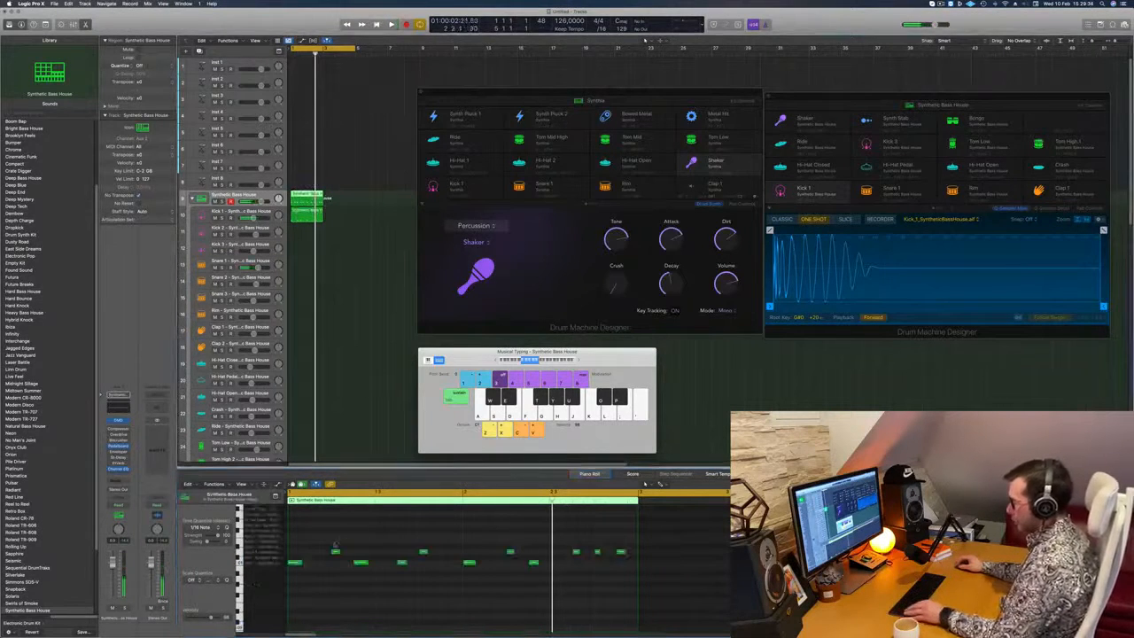
drag(322, 541, 408, 556)
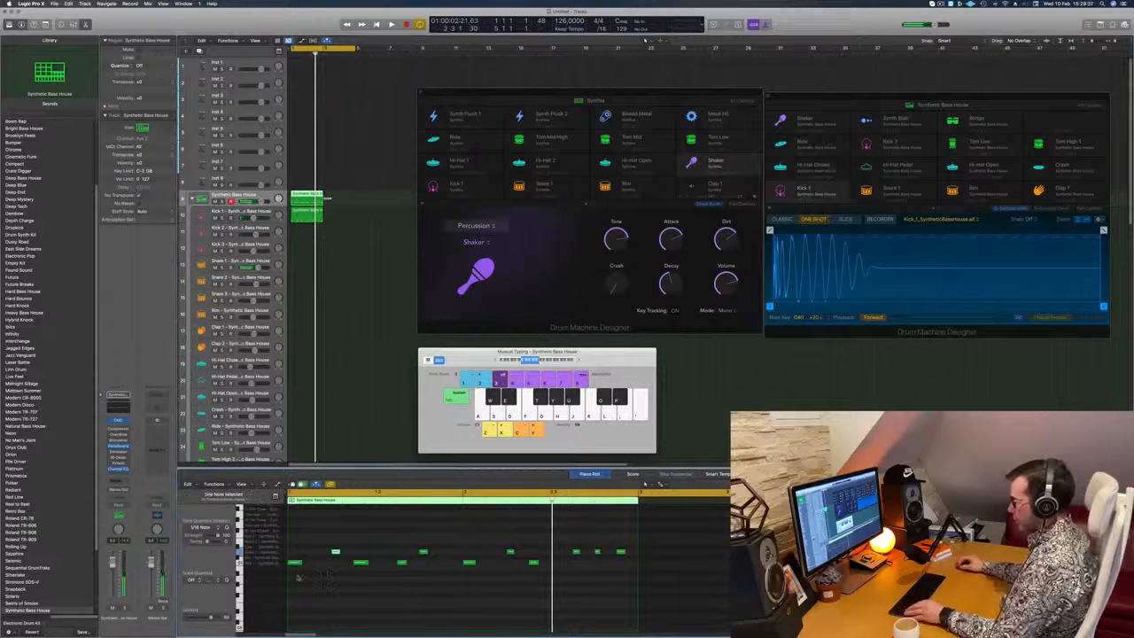
drag(299, 578, 551, 565)
key(Delete)
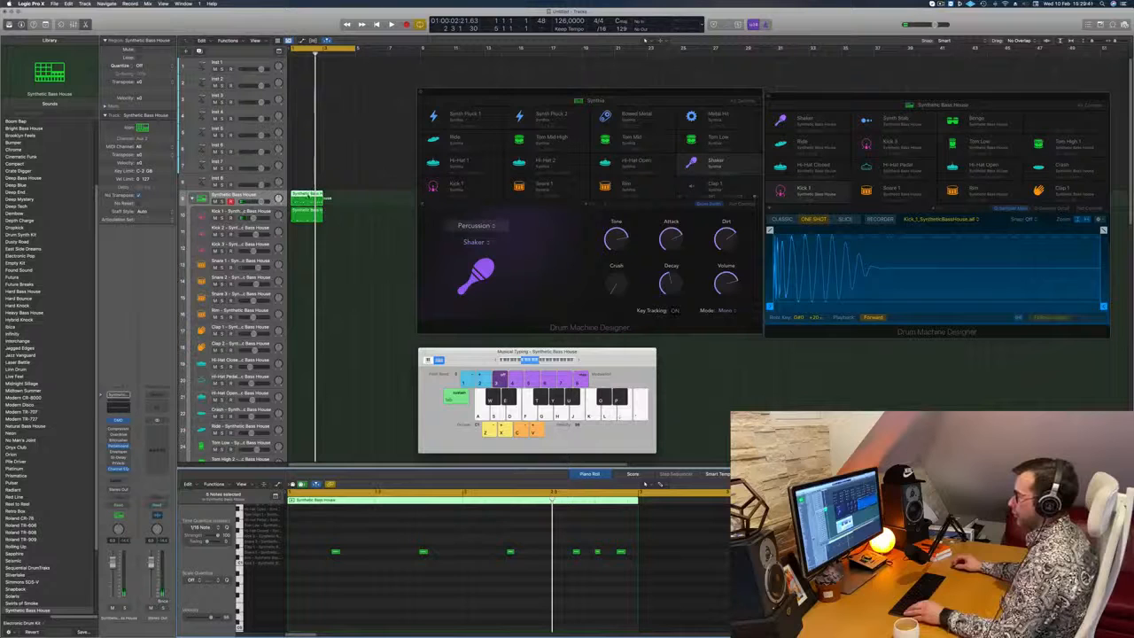
drag(307, 206, 310, 243)
key(space)
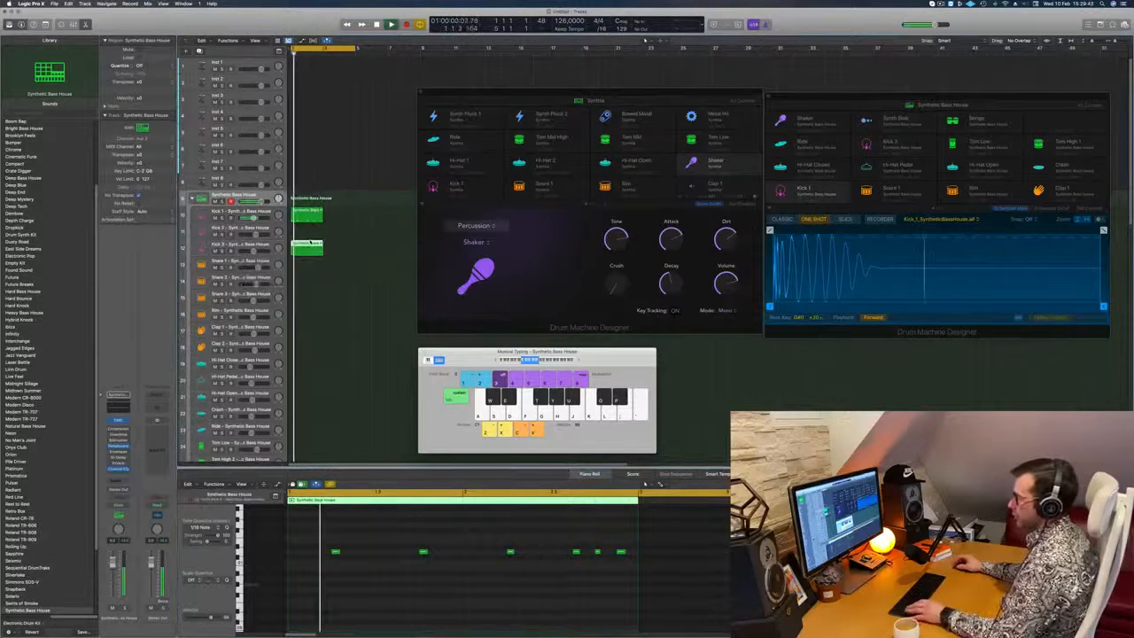
key(super+z)
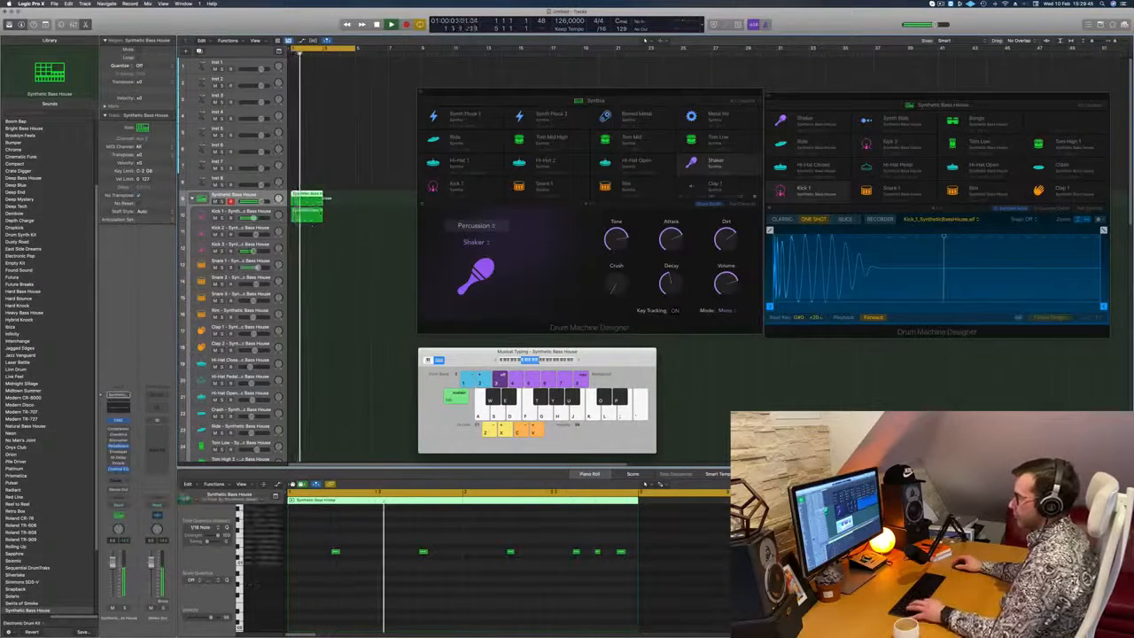
- Move the snare-only region from the main track onto the Snare 1 track, transpose all its notes, and play the beat
drag(308, 206, 311, 262)
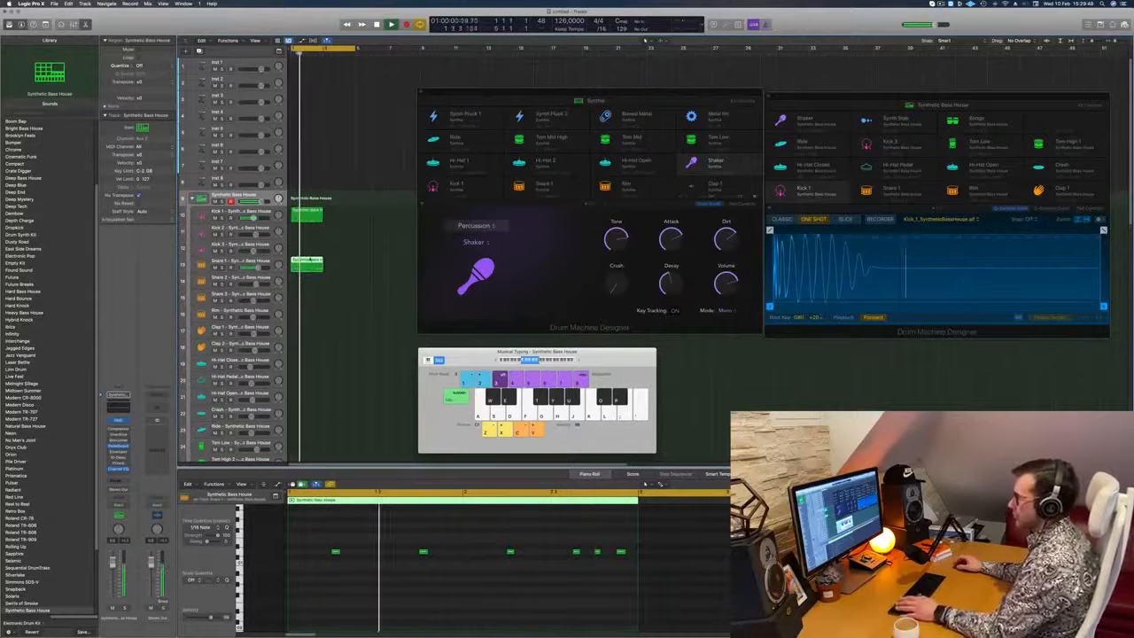
drag(306, 525, 718, 618)
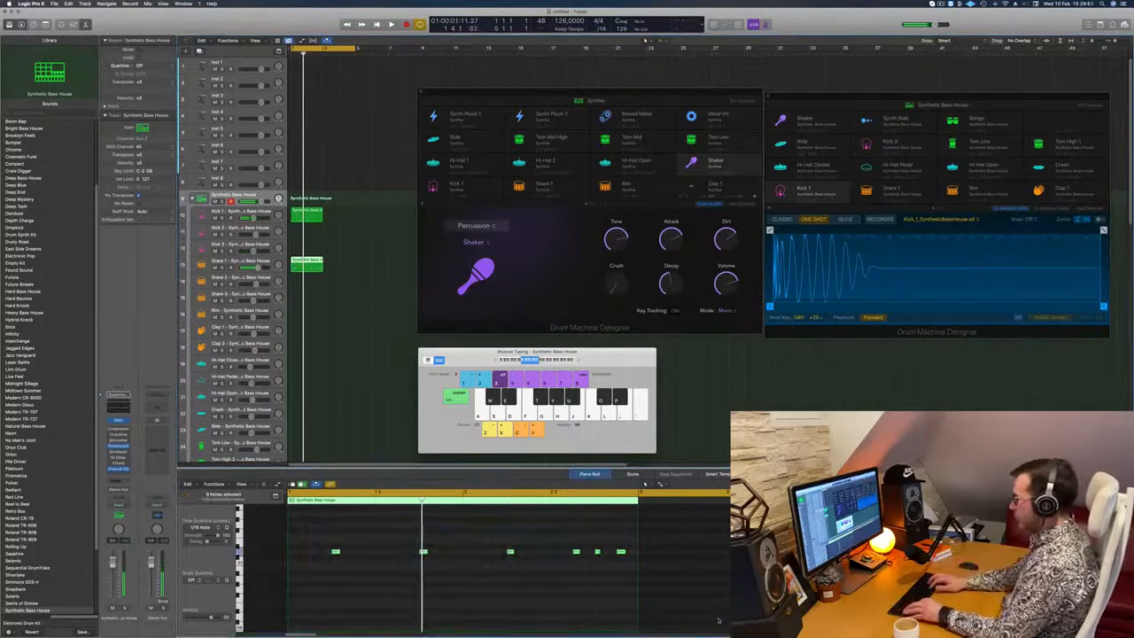
key(space)
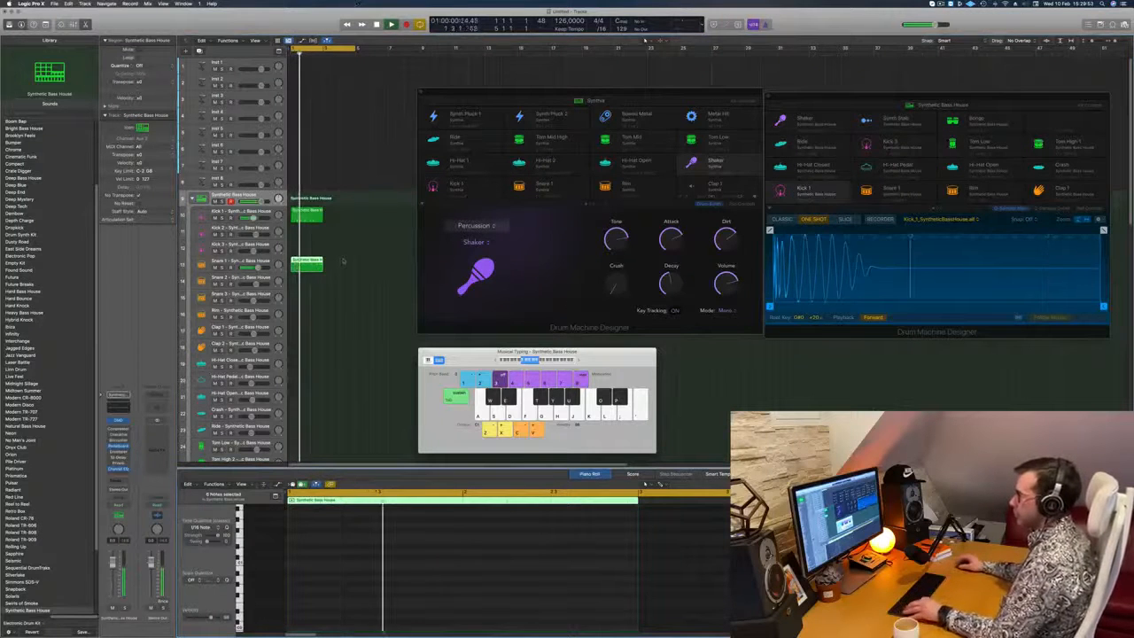
scroll(344, 262, left, 2)
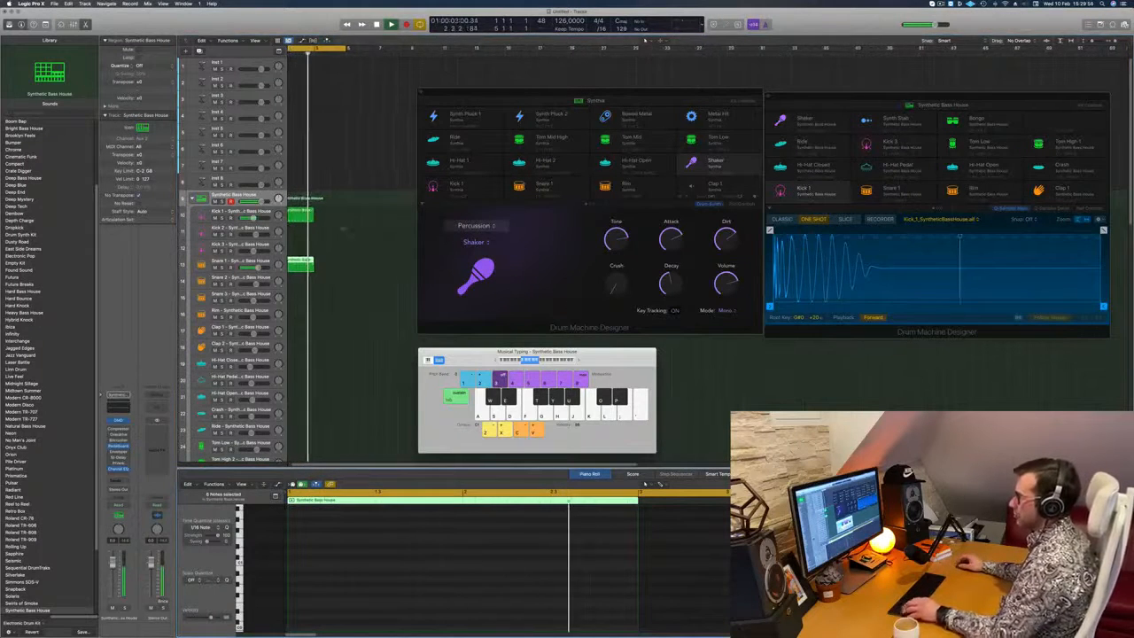
key(space)
- Copy the Kick 1 region onto the Kick 3 track and duplicate two of its kick notes near the region's end
click(310, 215)
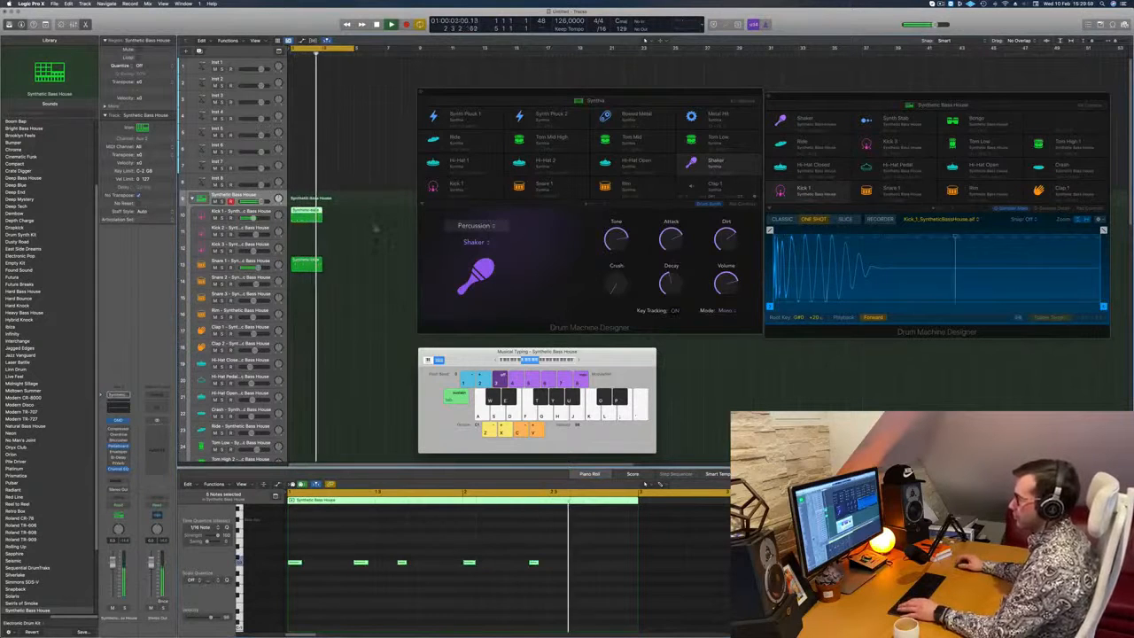
key(space)
drag(306, 216, 303, 246)
drag(508, 553, 477, 582)
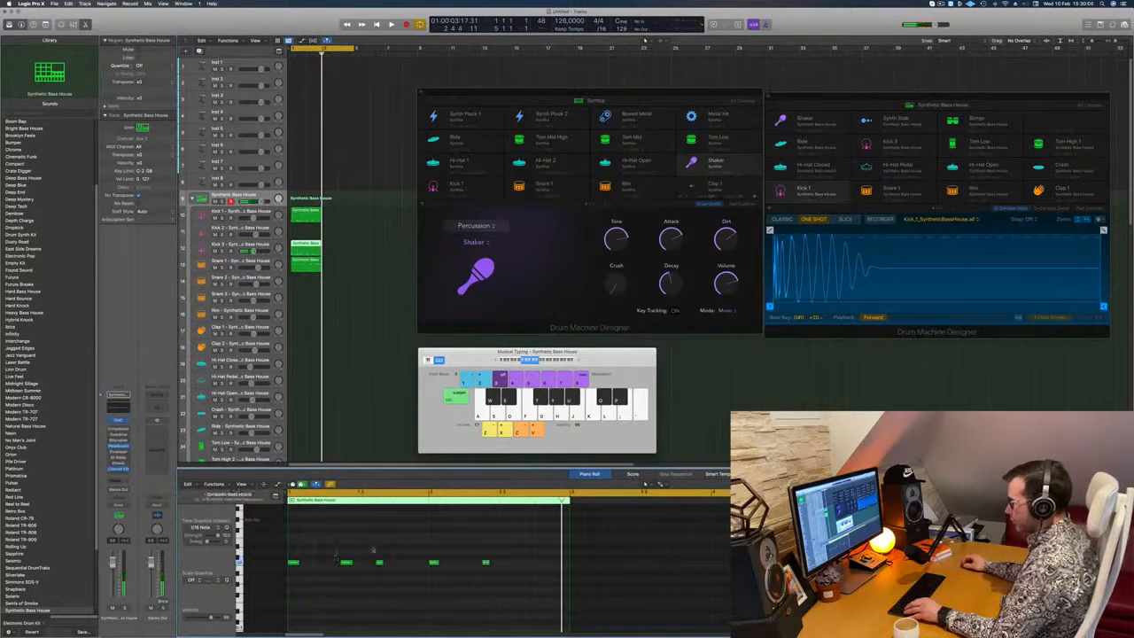
drag(360, 544, 505, 563)
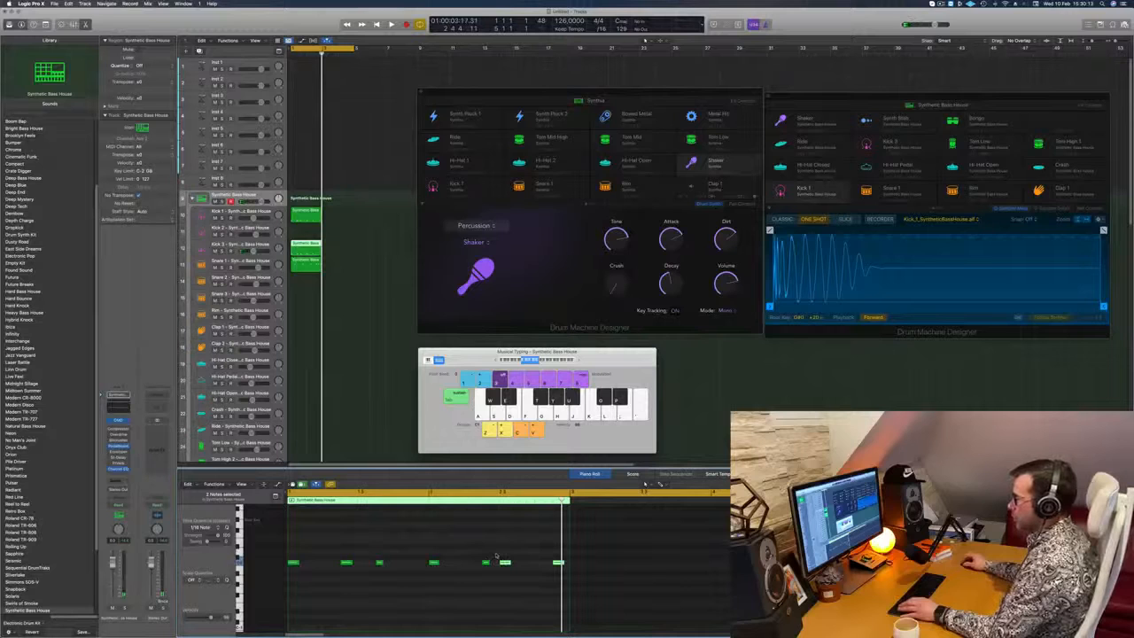
- Delete the five original kick notes from the Kick 3 copy and move the last remaining note slightly earlier during playback
drag(496, 547, 265, 578)
key(Delete)
key(space)
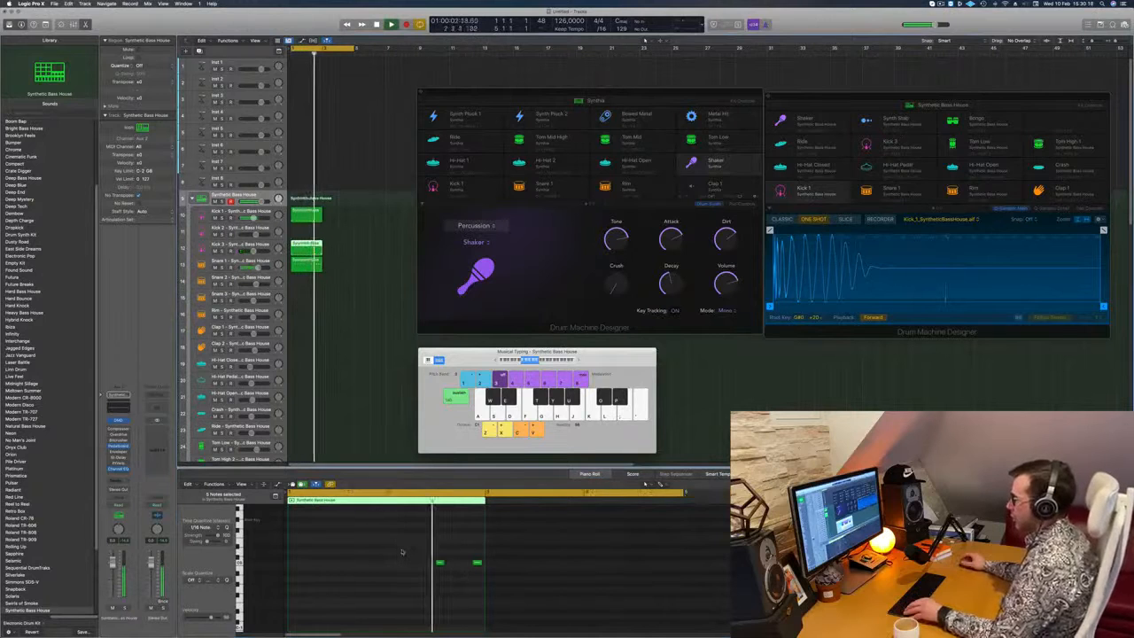
click(477, 562)
drag(478, 567, 465, 567)
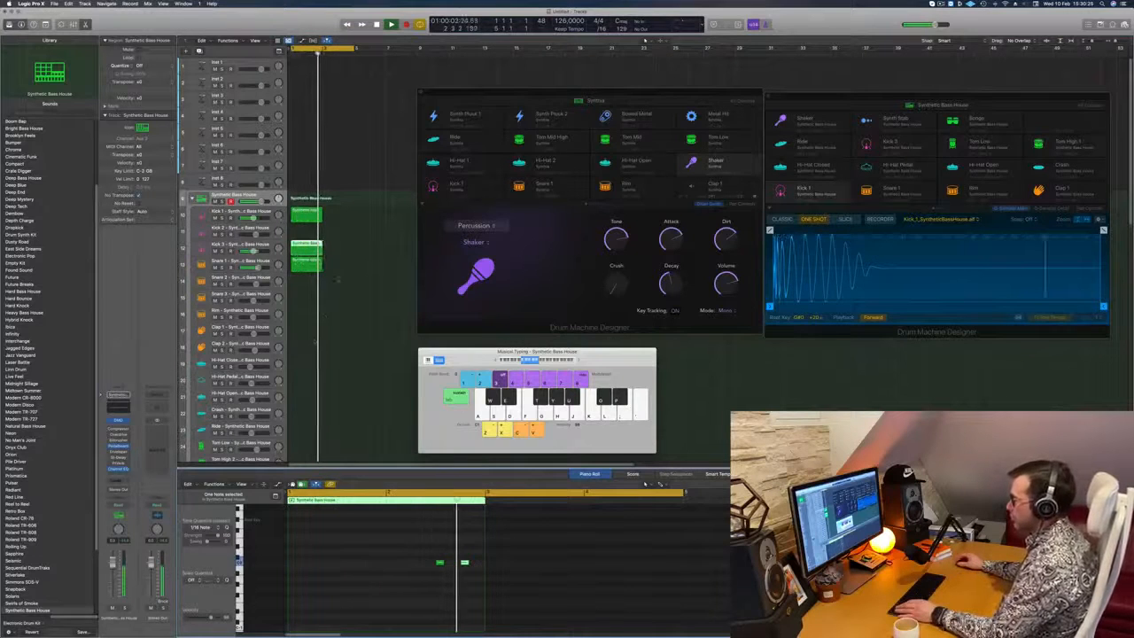
- On the Kick 3 track, audition the Kick 3 Sub sounds Blowing Speakers, Hard Bounce, Hard Knock and Jagged Edges
click(266, 251)
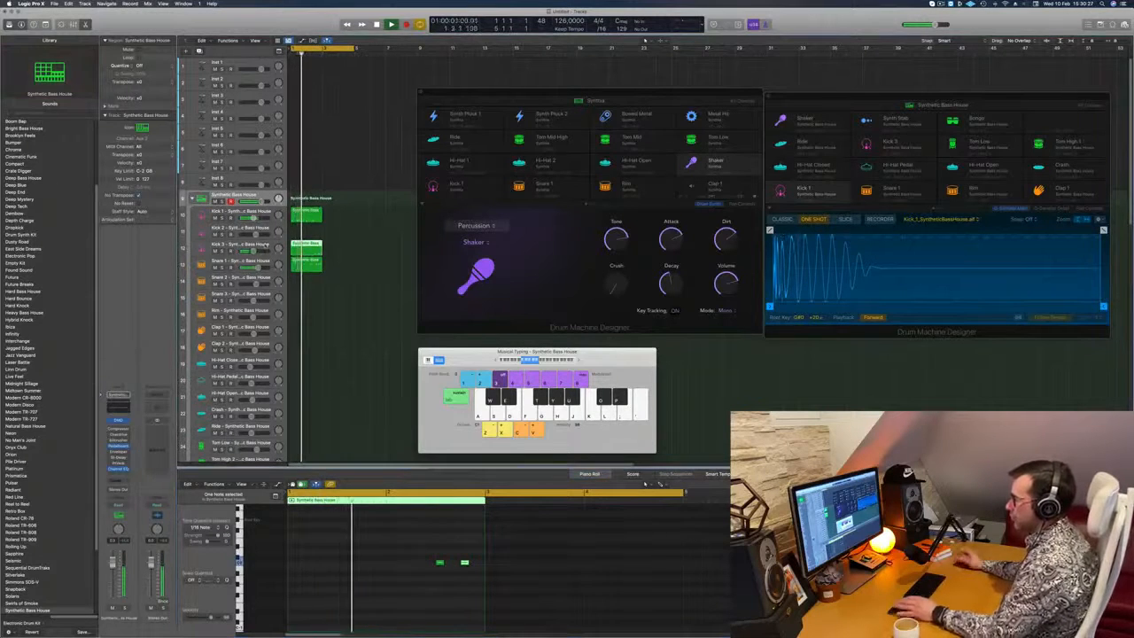
click(264, 245)
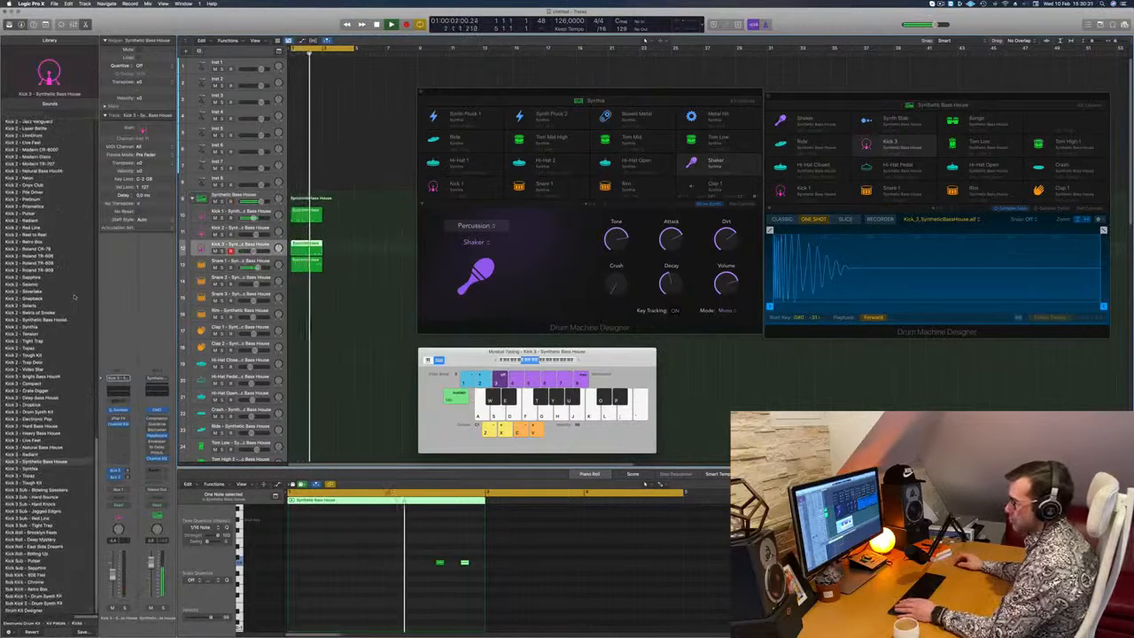
click(33, 490)
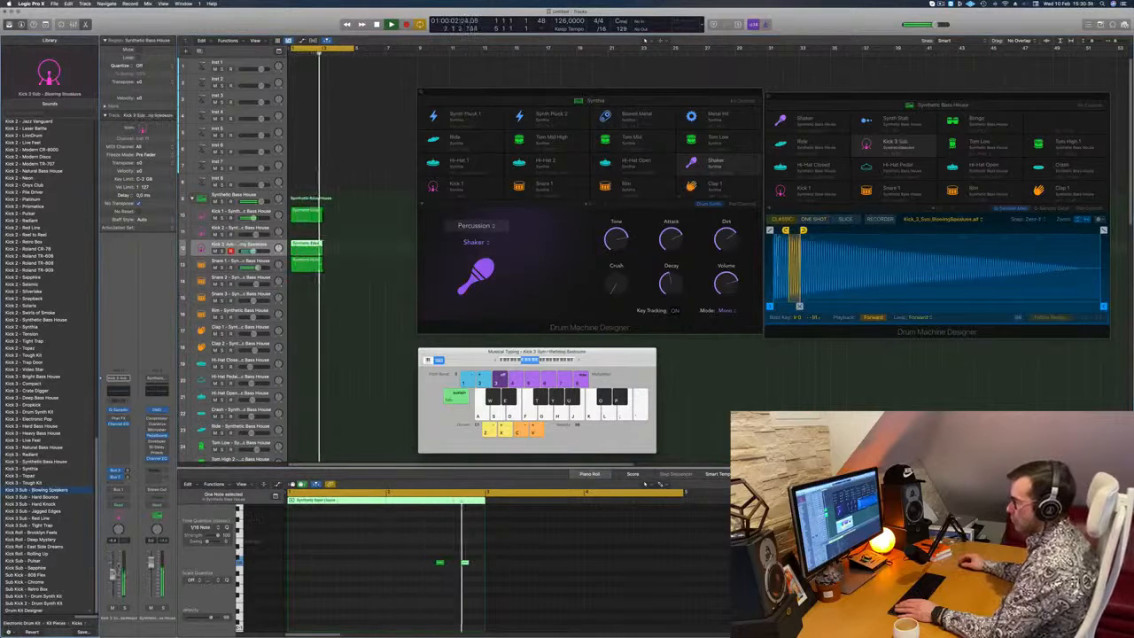
click(32, 497)
click(33, 504)
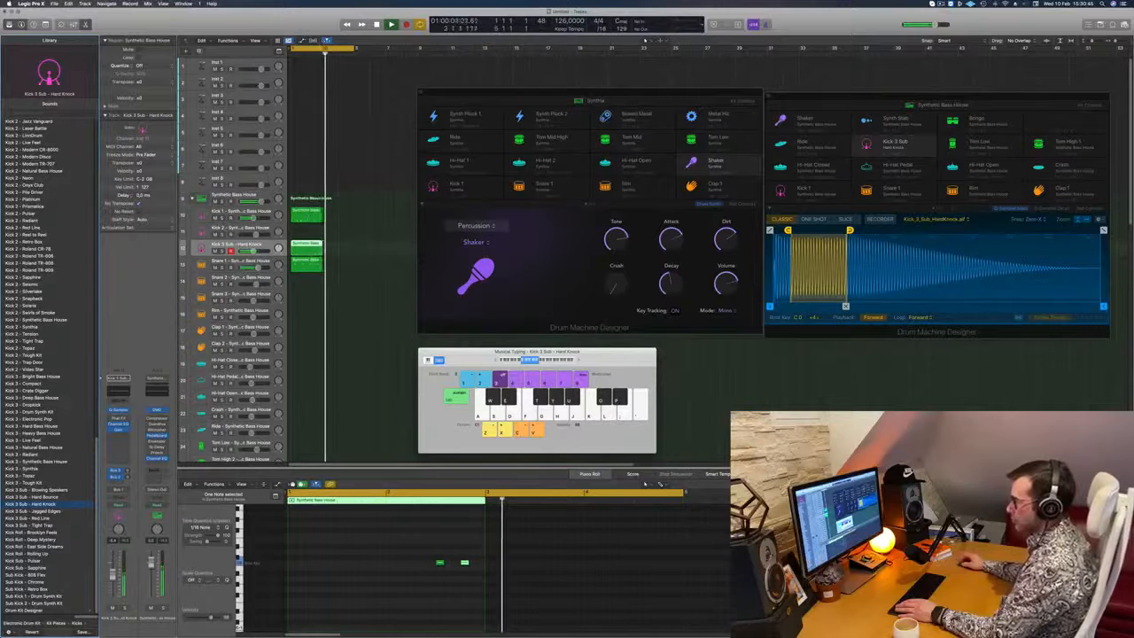
click(49, 512)
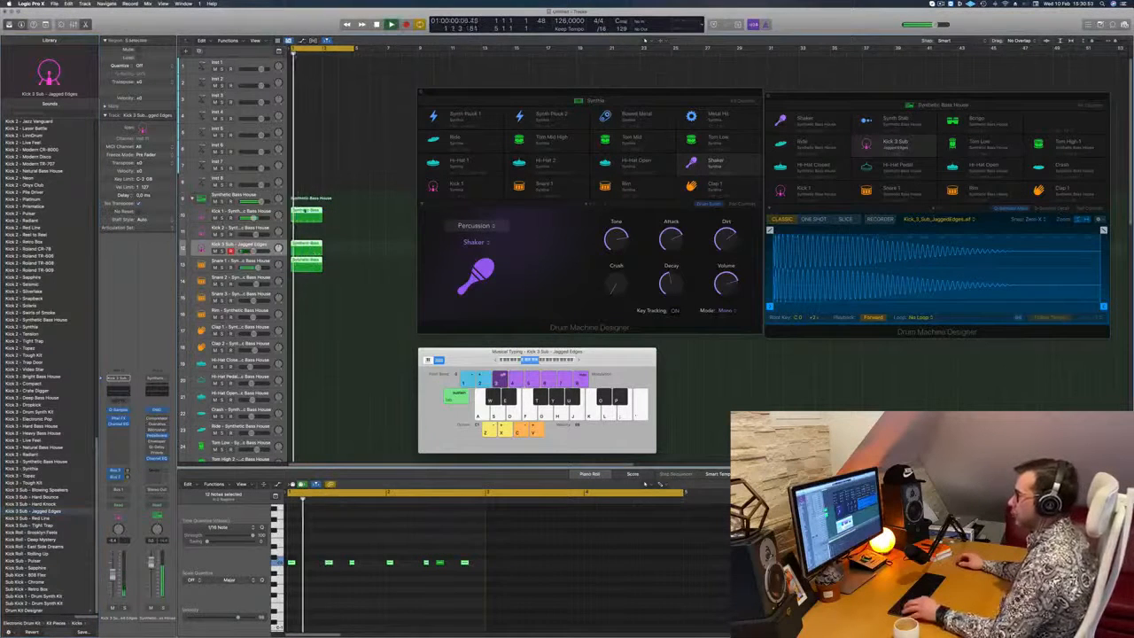
- Duplicate the Kick 1, Kick 3 and Snare 1 regions directly after the originals and play from the start
drag(338, 217, 336, 212)
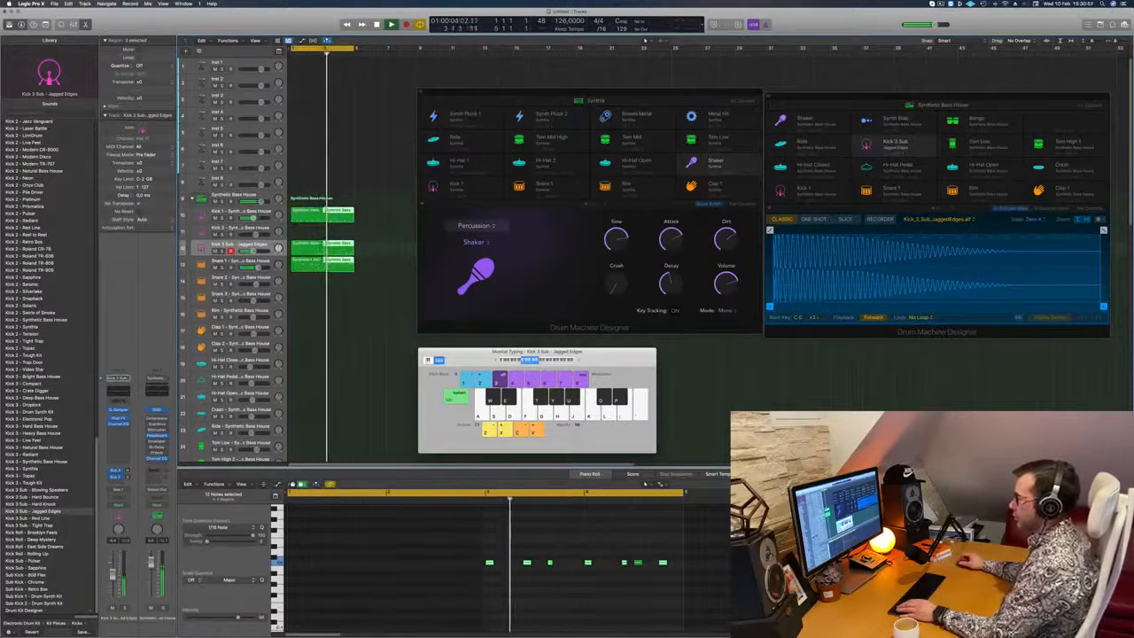
key(Return)
click(306, 248)
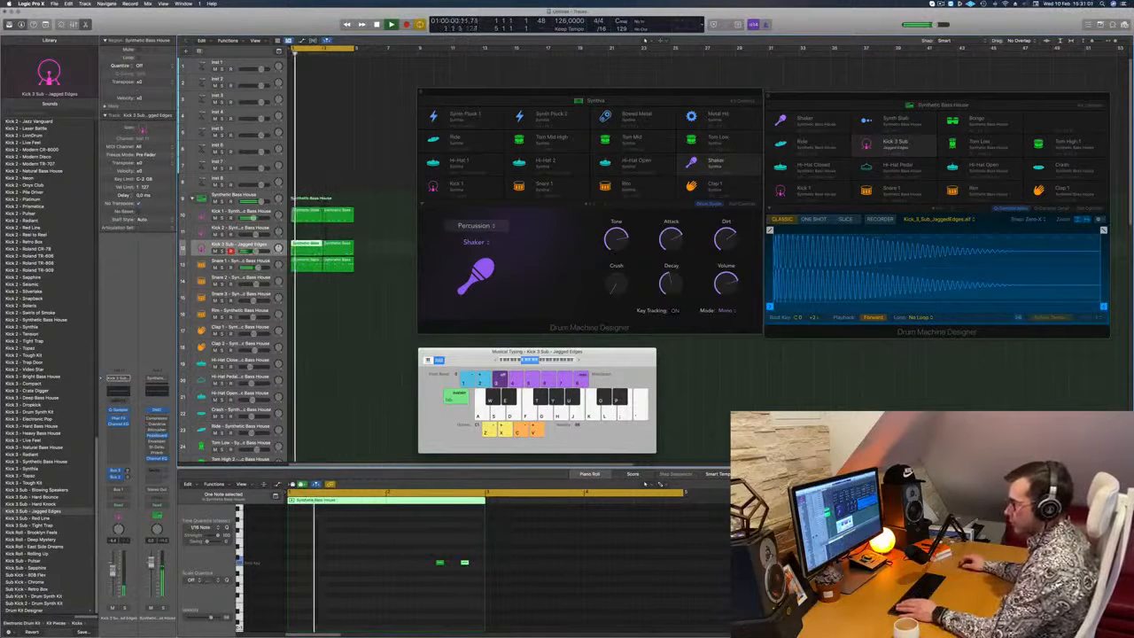
- Audition Red Line, Tight Trap, Chrome and Retro Box on the Kick 3 track and load Sub Kick - 808 Flex instead
key(Down)
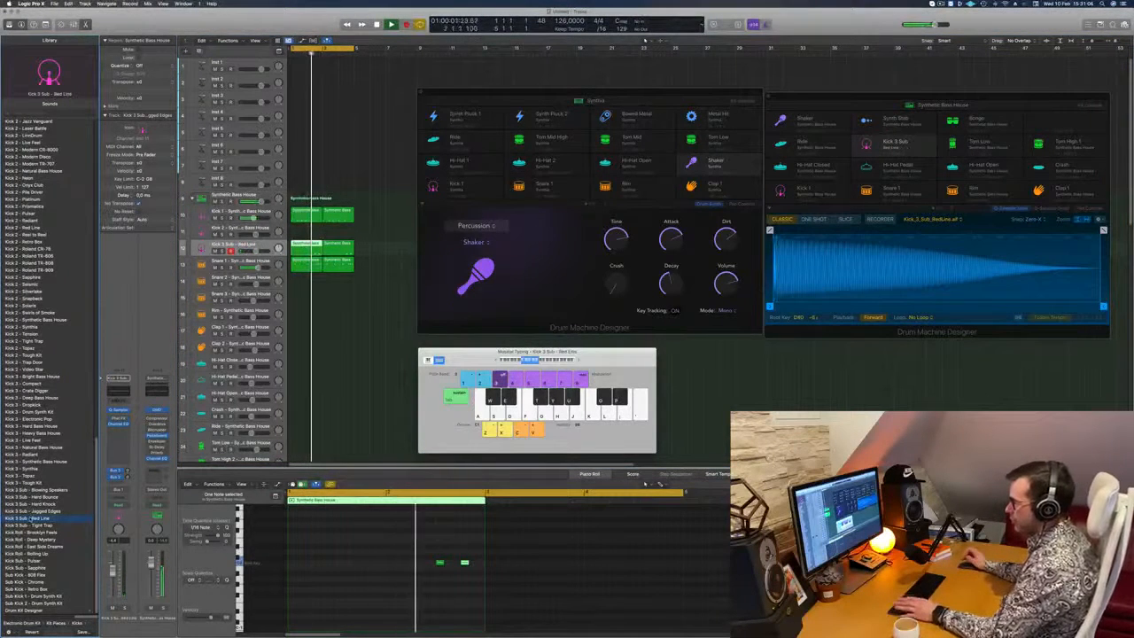
key(Down)
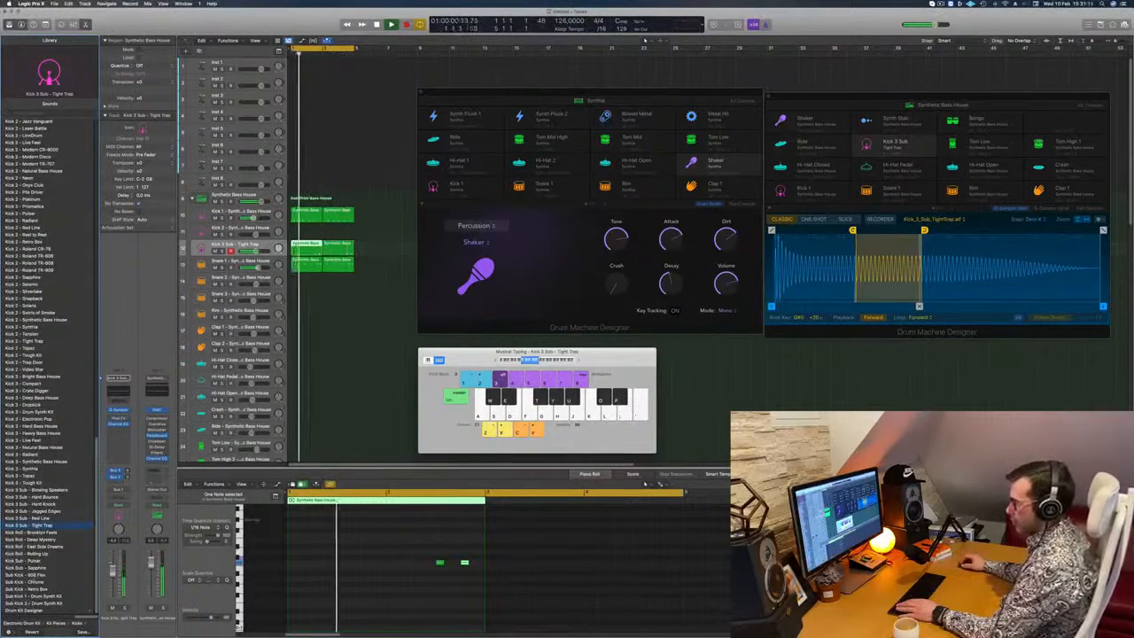
click(34, 576)
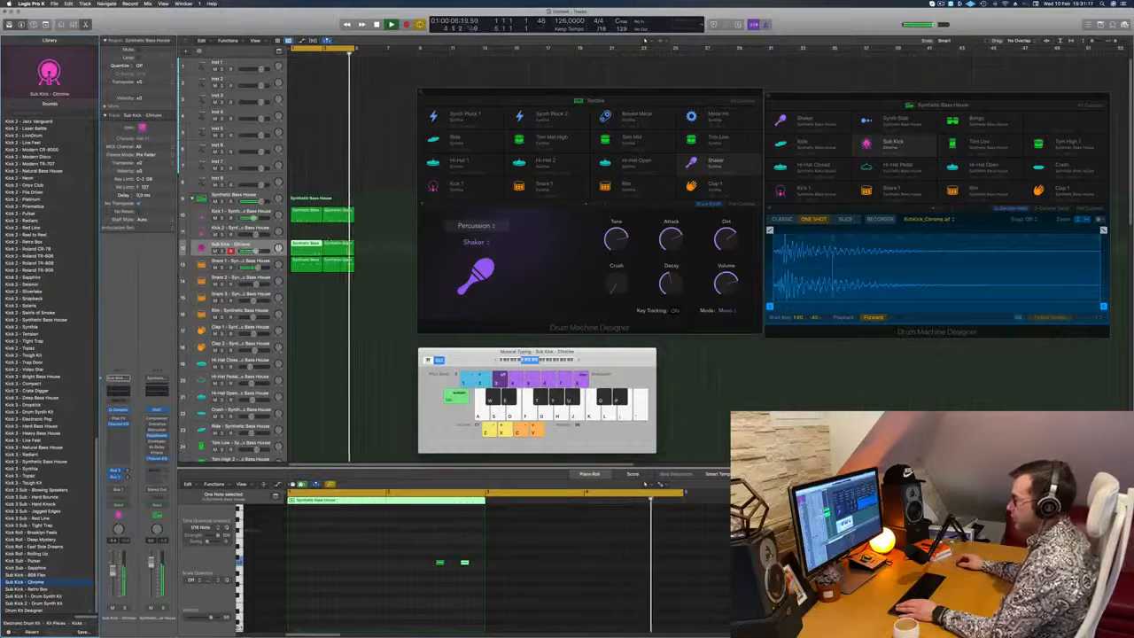
click(31, 589)
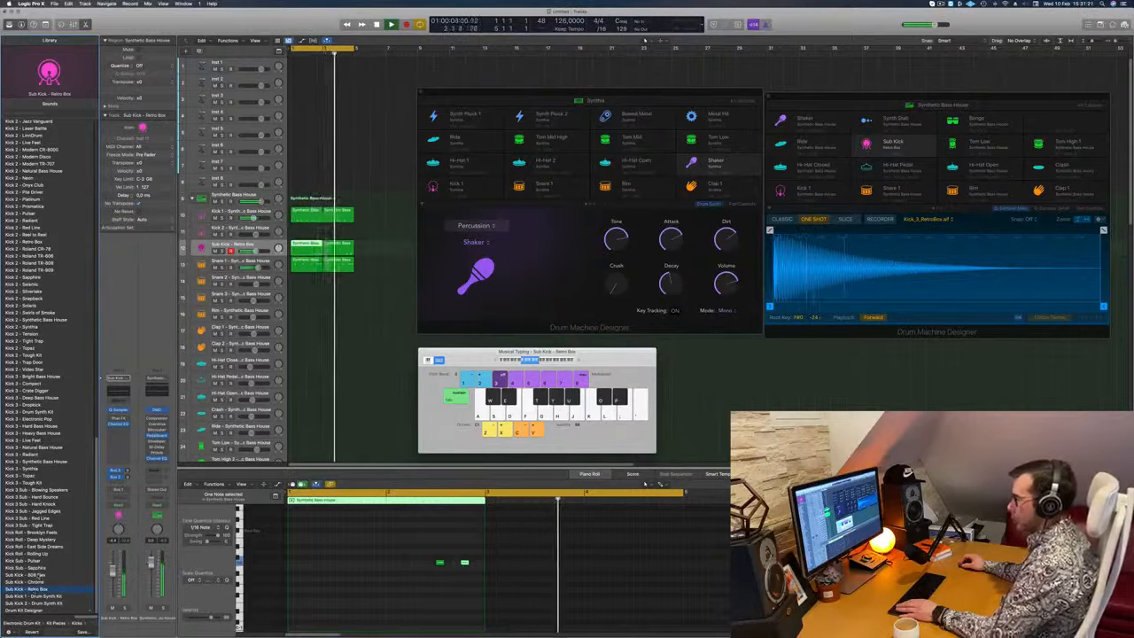
click(33, 575)
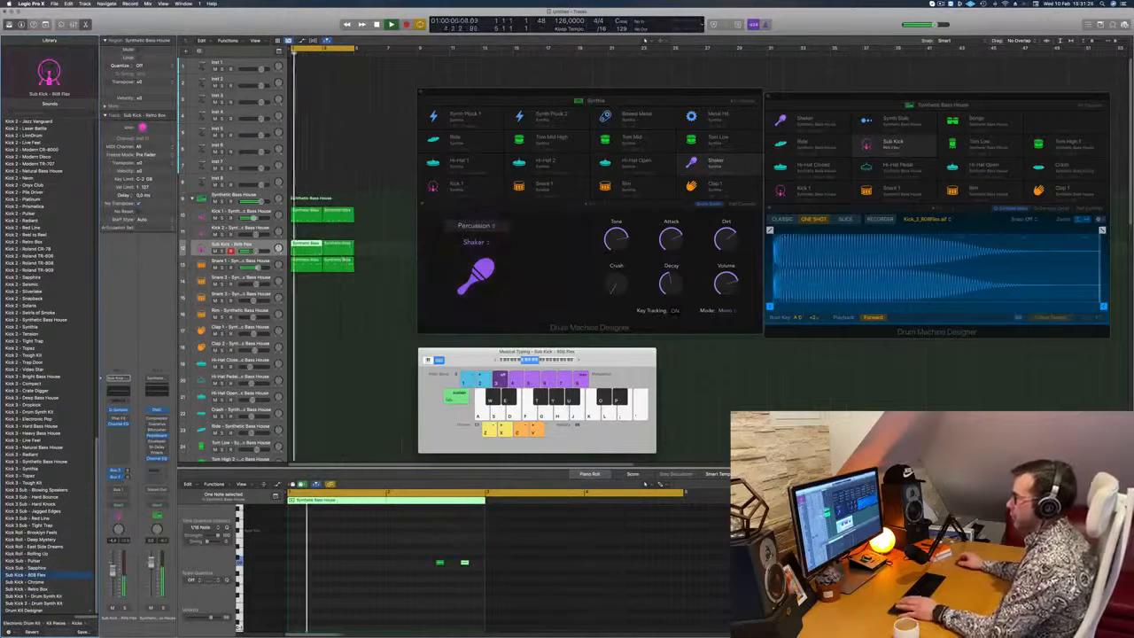
- Shorten the 808 Flex sample to end at 1.135 s with a long fade-out and close its Drum Machine Designer window
click(256, 245)
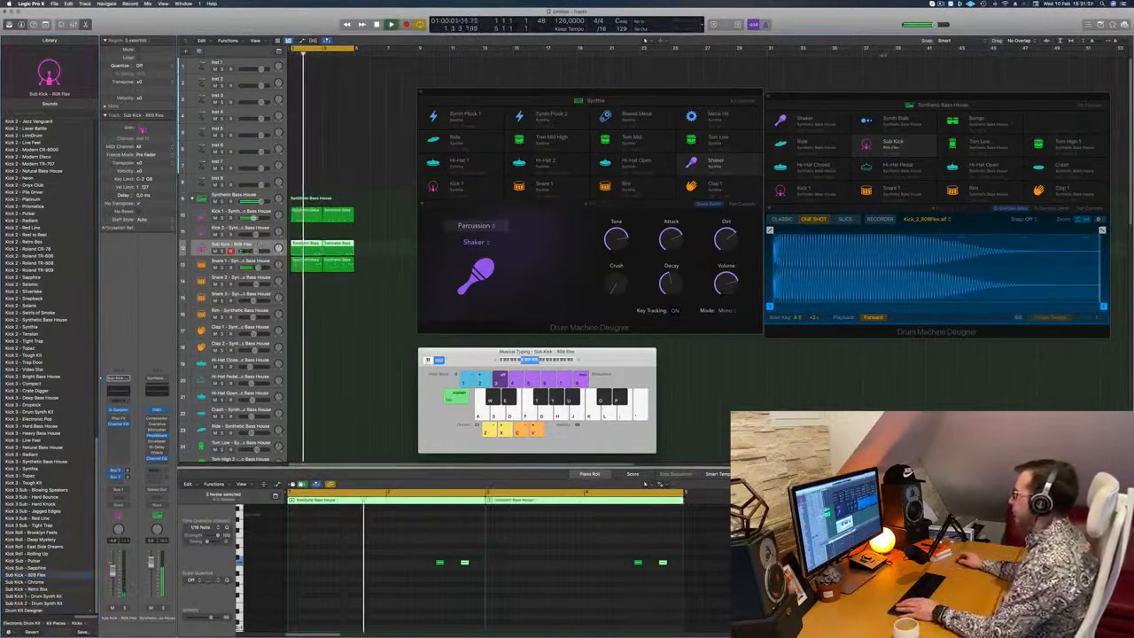
drag(918, 96, 746, 94)
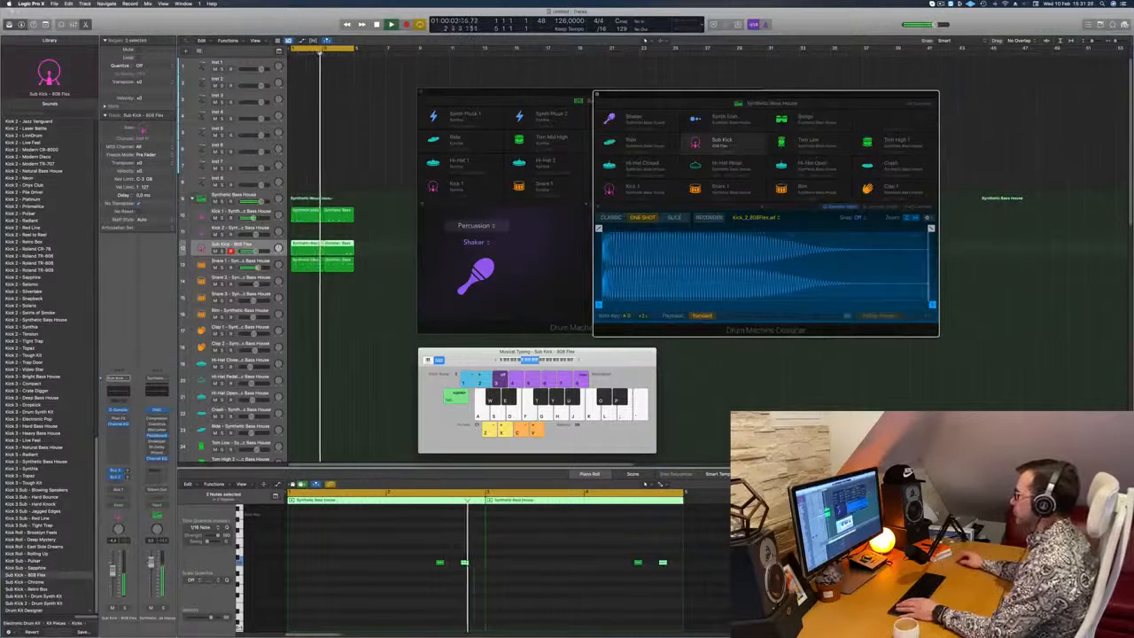
mouse_move(930, 228)
mouse_down()
mouse_move(663, 229)
mouse_move(714, 228)
mouse_up()
drag(916, 305, 838, 308)
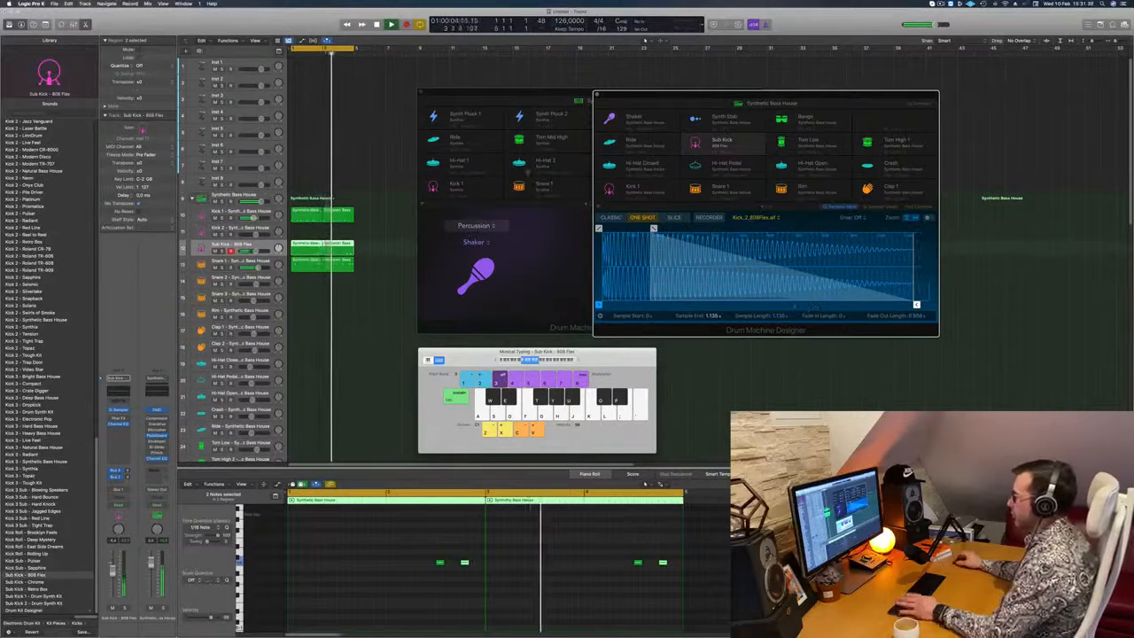
click(597, 94)
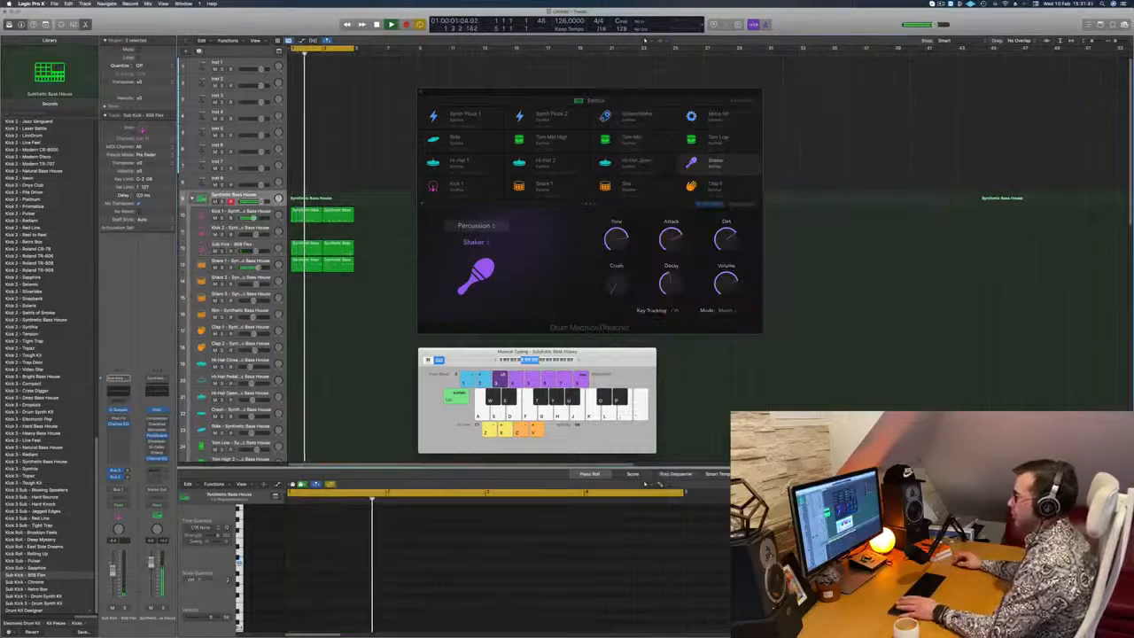
- In the first Kick 1 region, copy the last kick note to a new position near the region's end
key(space)
key(space)
click(306, 215)
click(426, 562)
key(space)
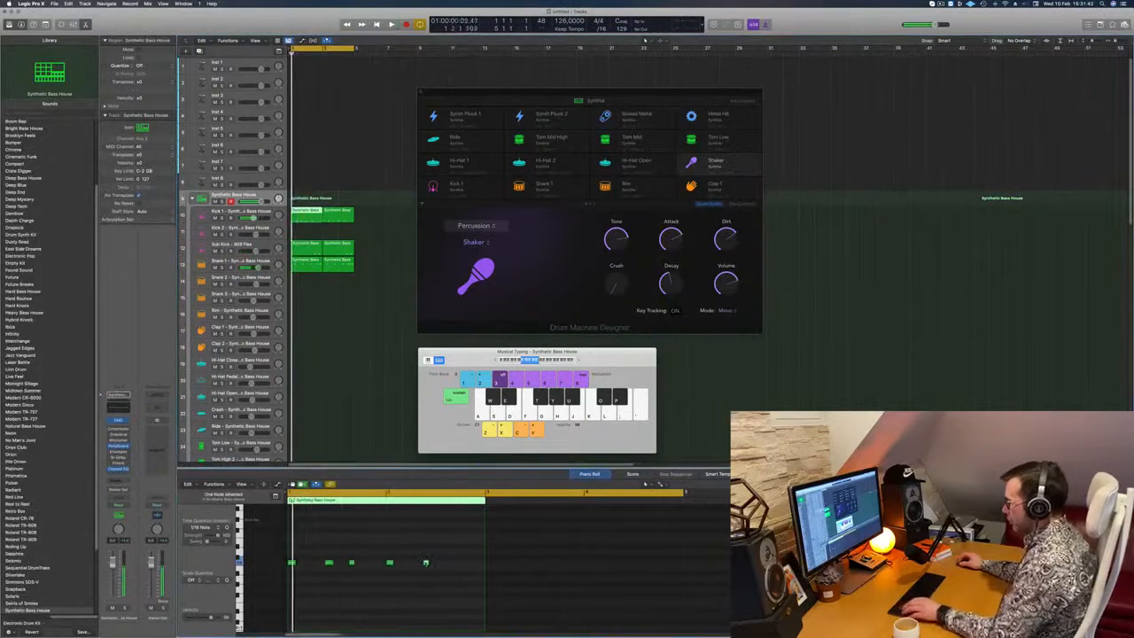
drag(425, 562, 462, 562)
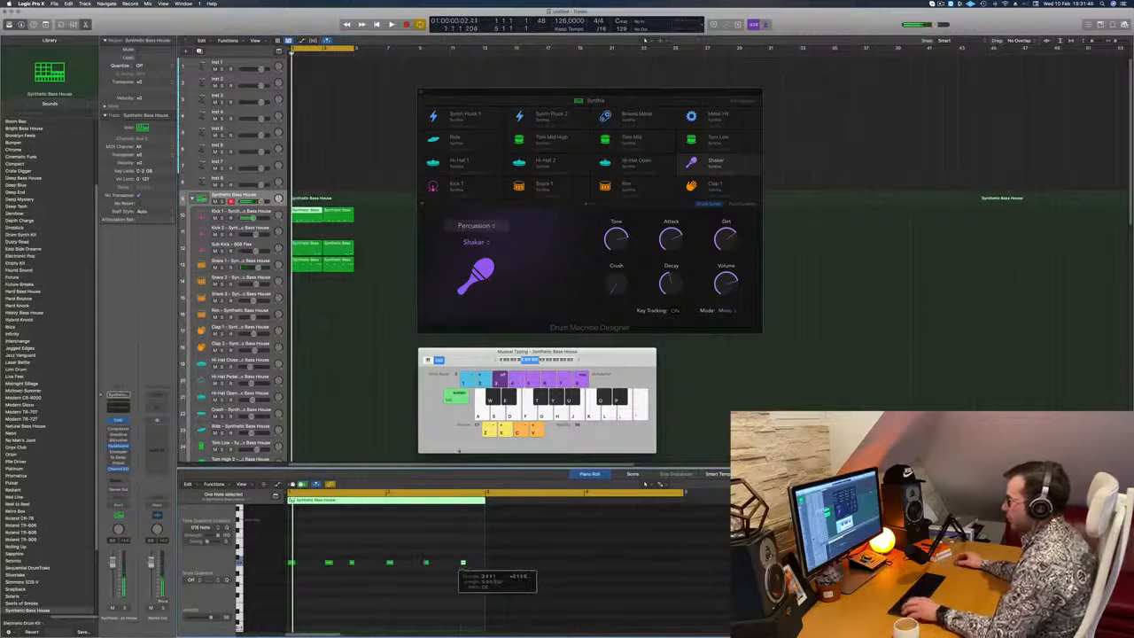
- In the second Kick 1 region, copy the last kick note to the matching position near the end while playing
key(space)
click(341, 216)
click(625, 562)
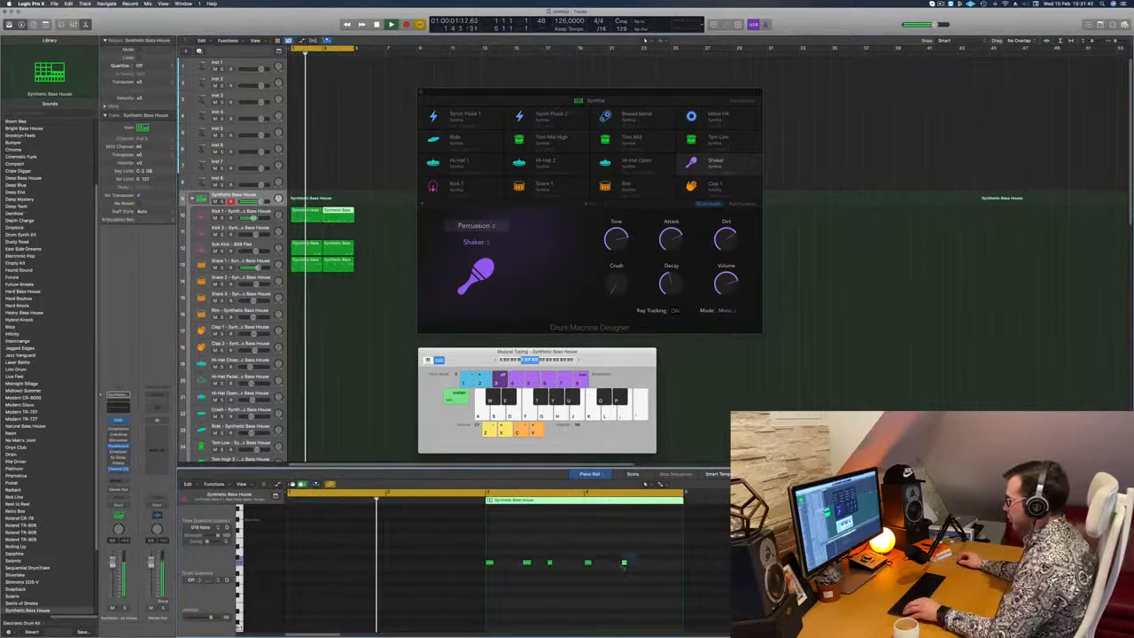
drag(624, 562, 659, 565)
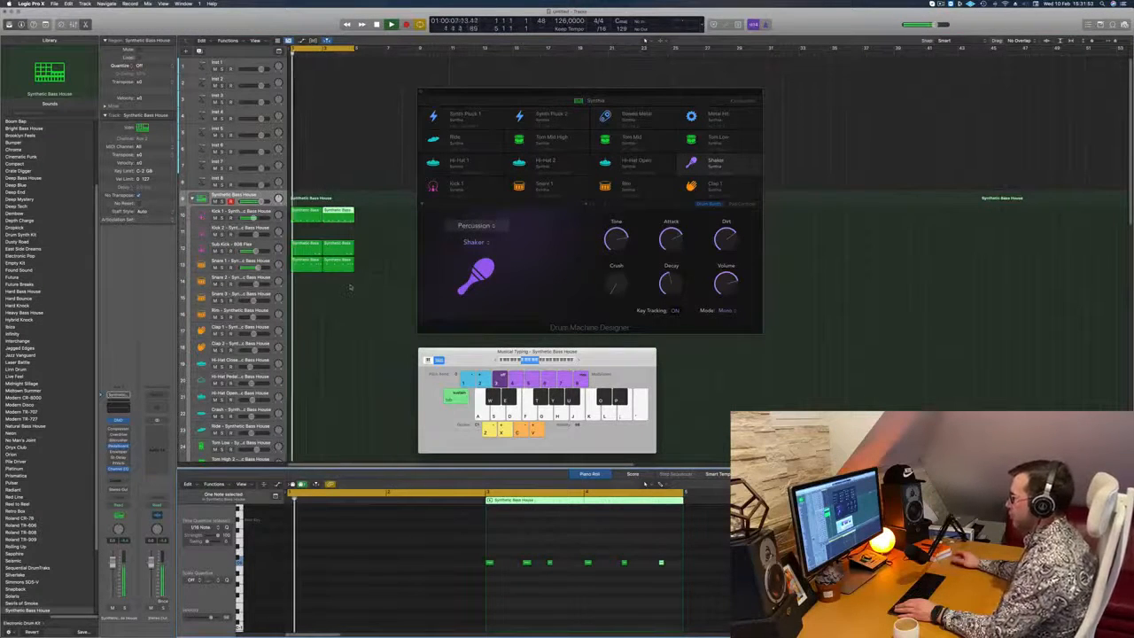
- Move the Drum Machine Designer window clear of the tracks and copy the first Kick 1 region onto the Hi-Hat Open track
drag(508, 93, 720, 111)
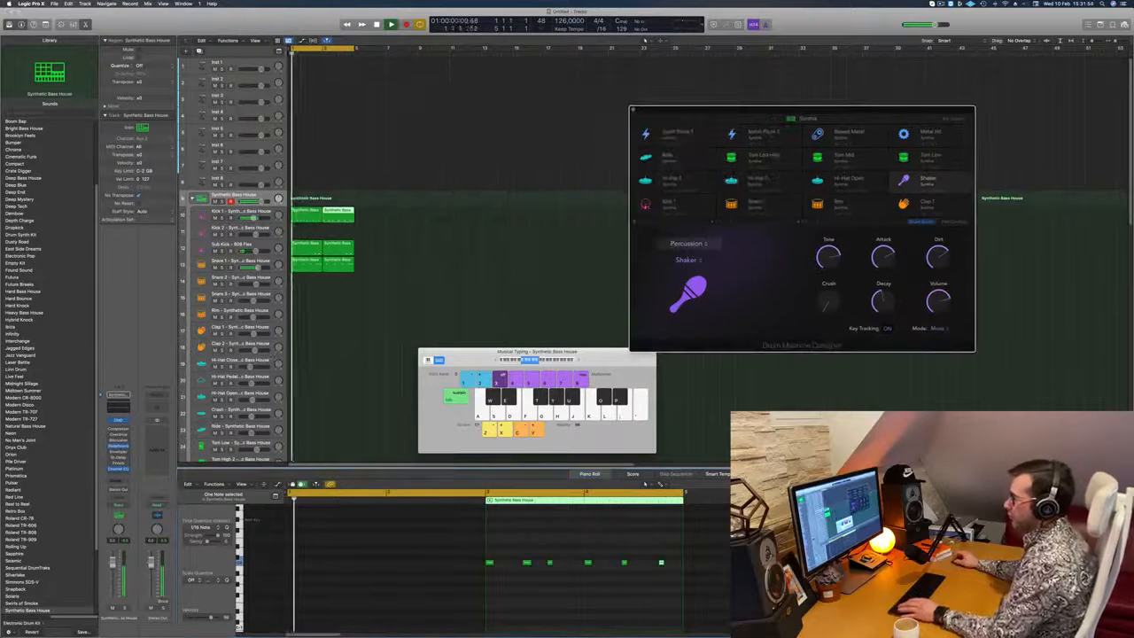
scroll(369, 316, down, 3)
scroll(369, 315, down, 3)
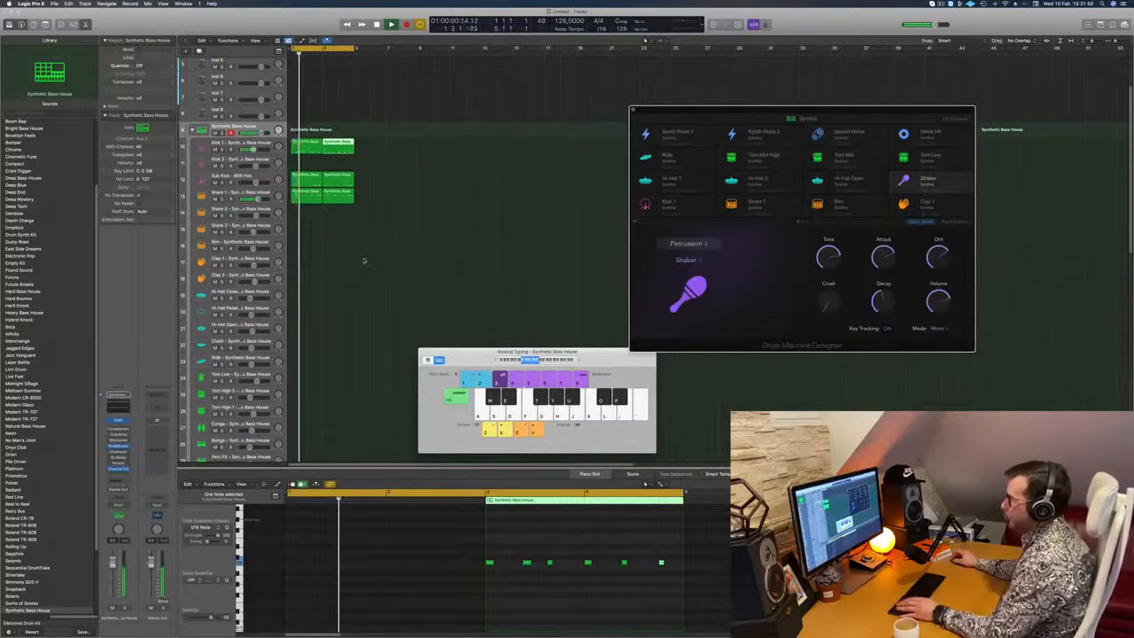
click(357, 284)
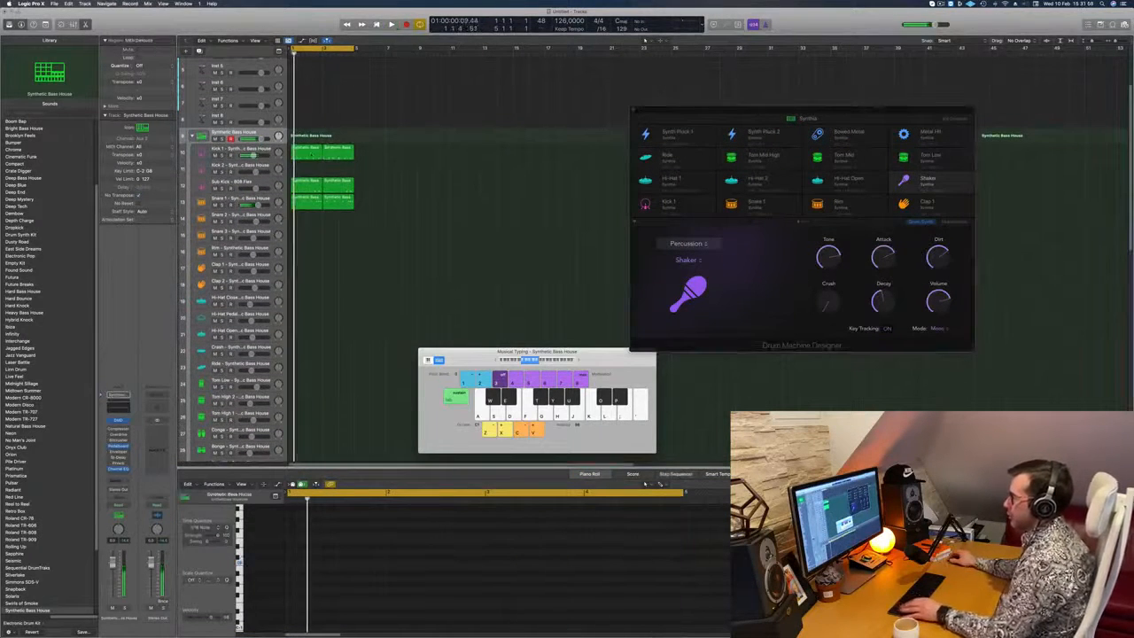
click(307, 152)
drag(307, 152, 303, 331)
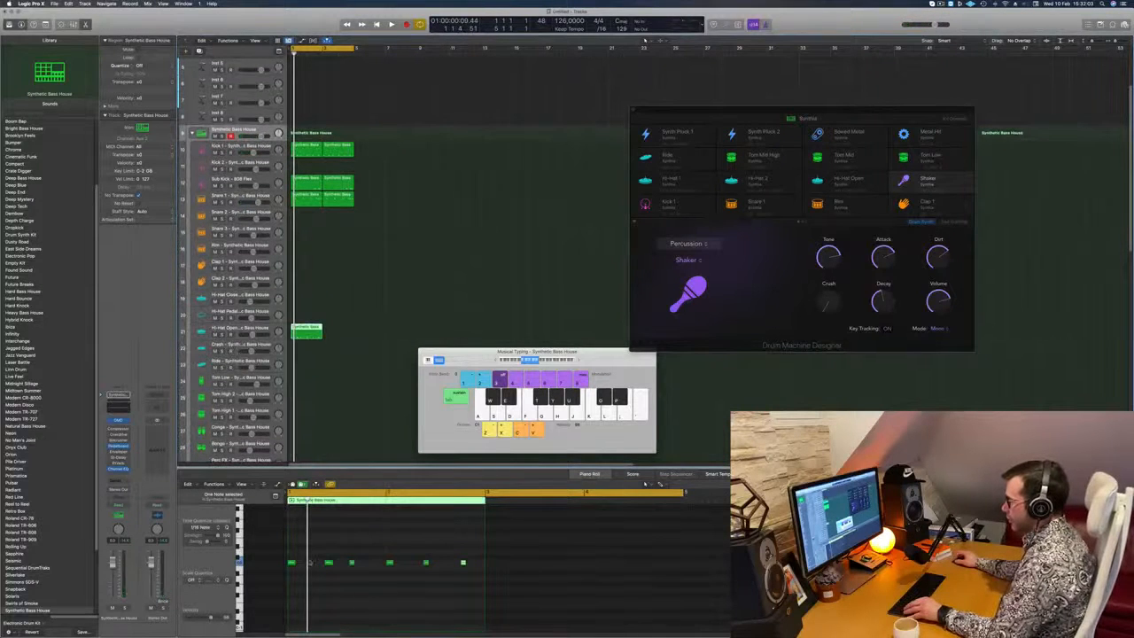
- Replace the Hi-Hat Open region's copied kick pattern with eight evenly spaced off-beat notes and audition it
click(291, 582)
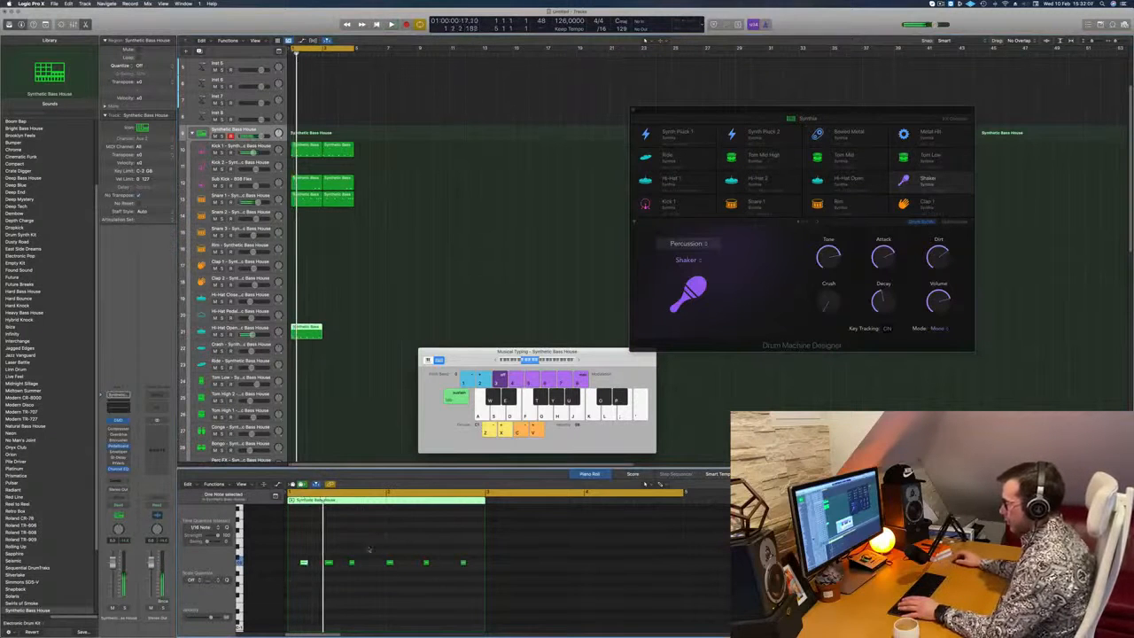
drag(348, 553, 542, 599)
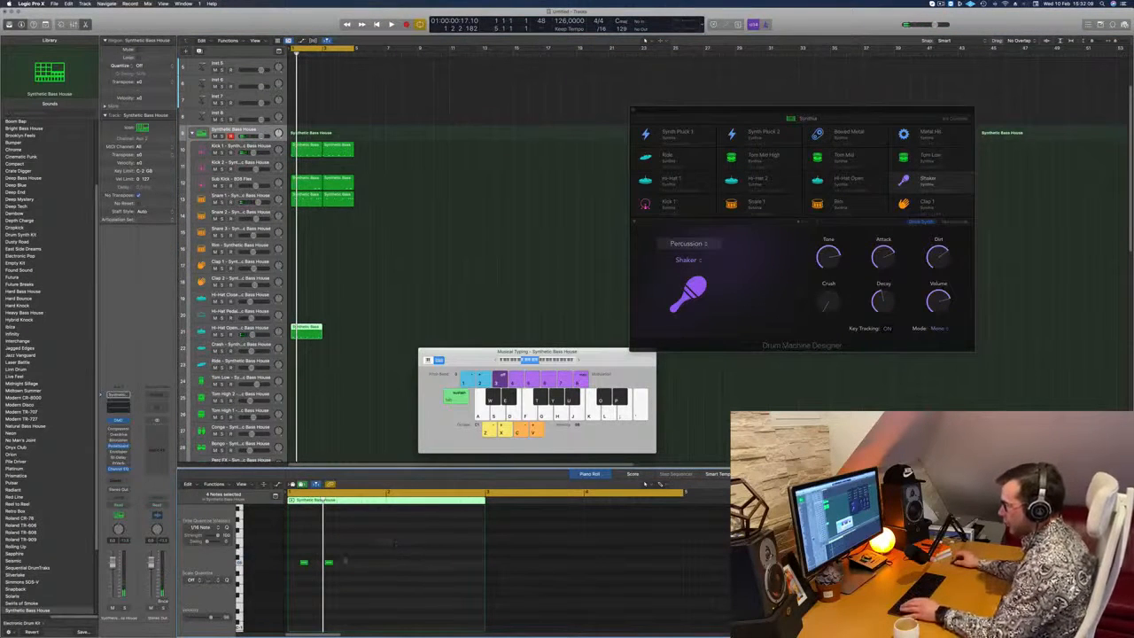
drag(393, 542, 403, 564)
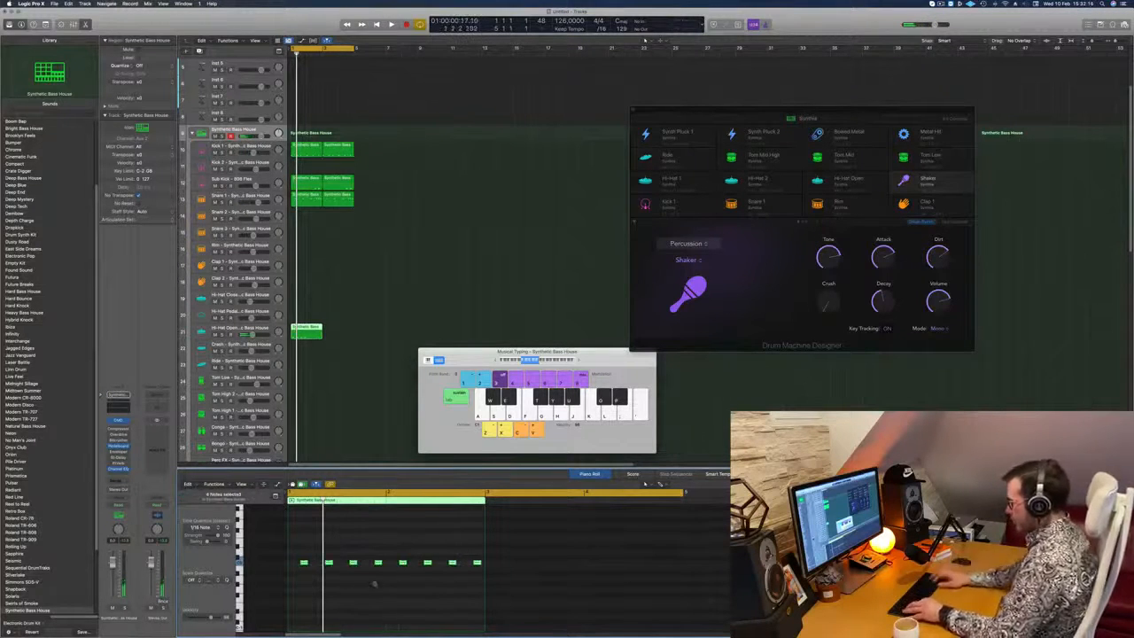
key(space)
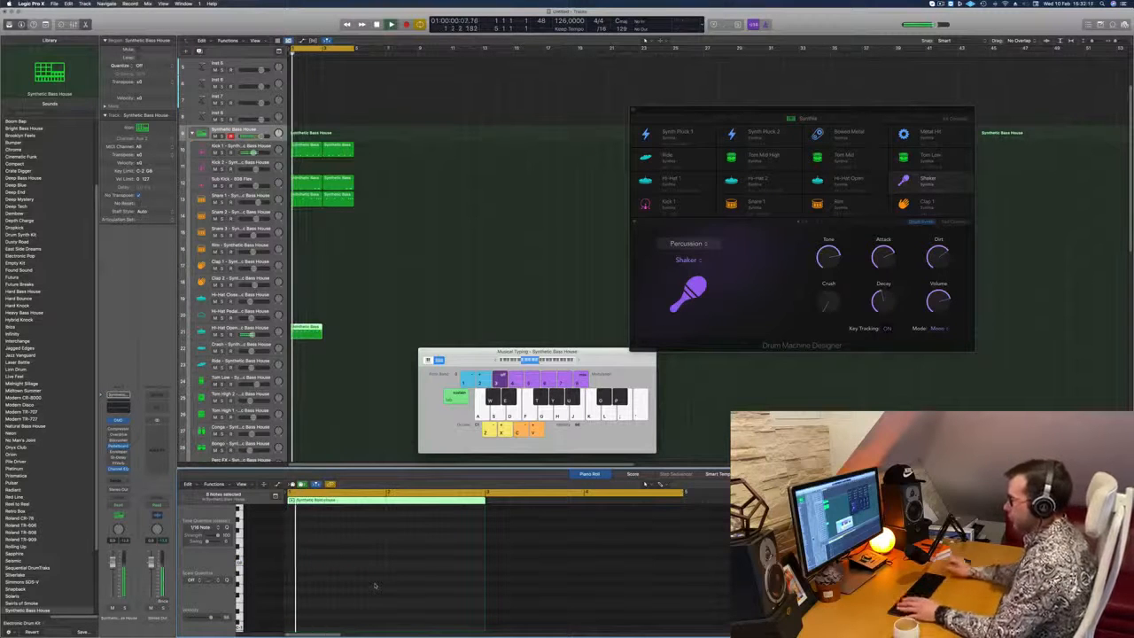
key(space)
- Copy the Hi-Hat Open region directly after itself to match the other tracks' length and play the beat
click(239, 329)
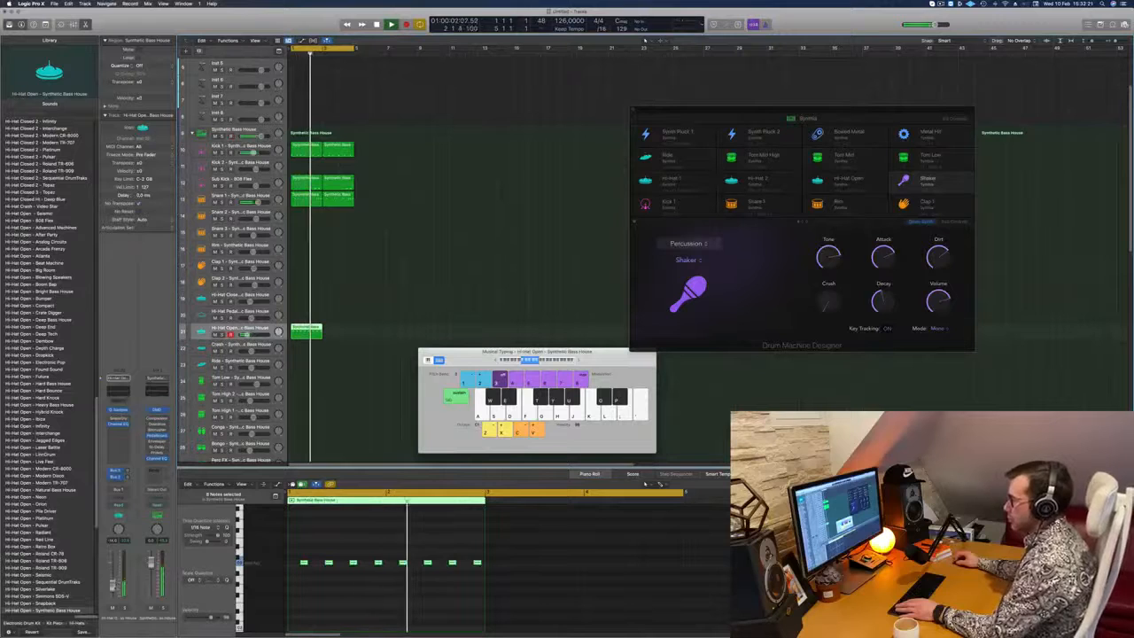
drag(307, 329, 341, 331)
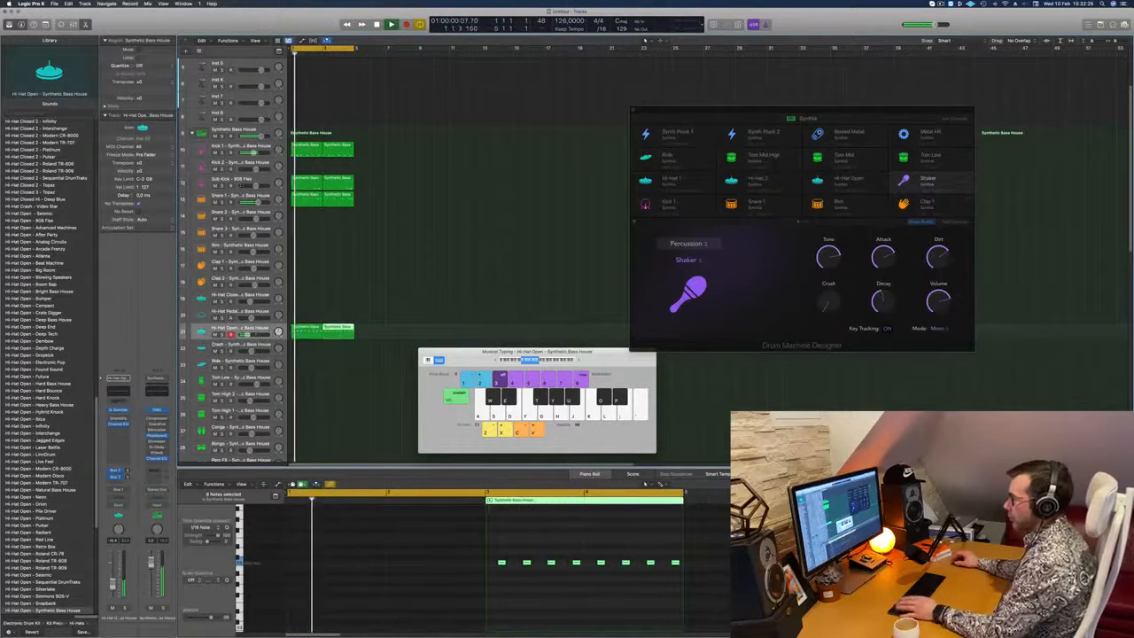
click(239, 328)
key(space)
key(space)
- Shorten the amp envelope in the Hi-Hat Open track's Quick Sampler, raise the track's level slightly, and close the sampler
click(119, 409)
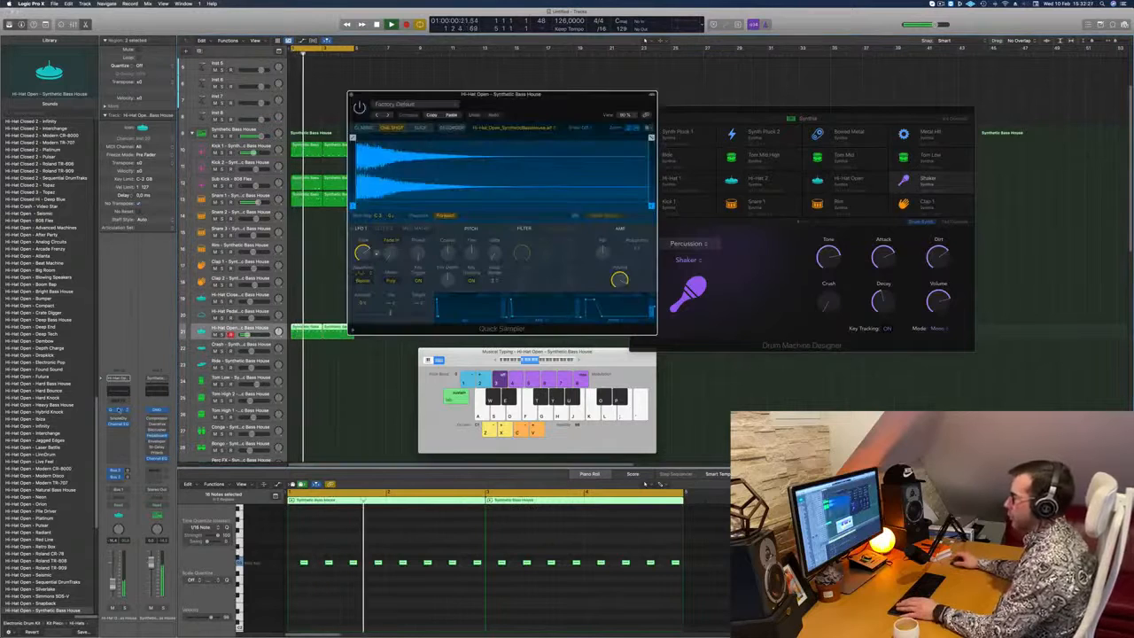
drag(547, 95, 568, 101)
key(space)
key(space)
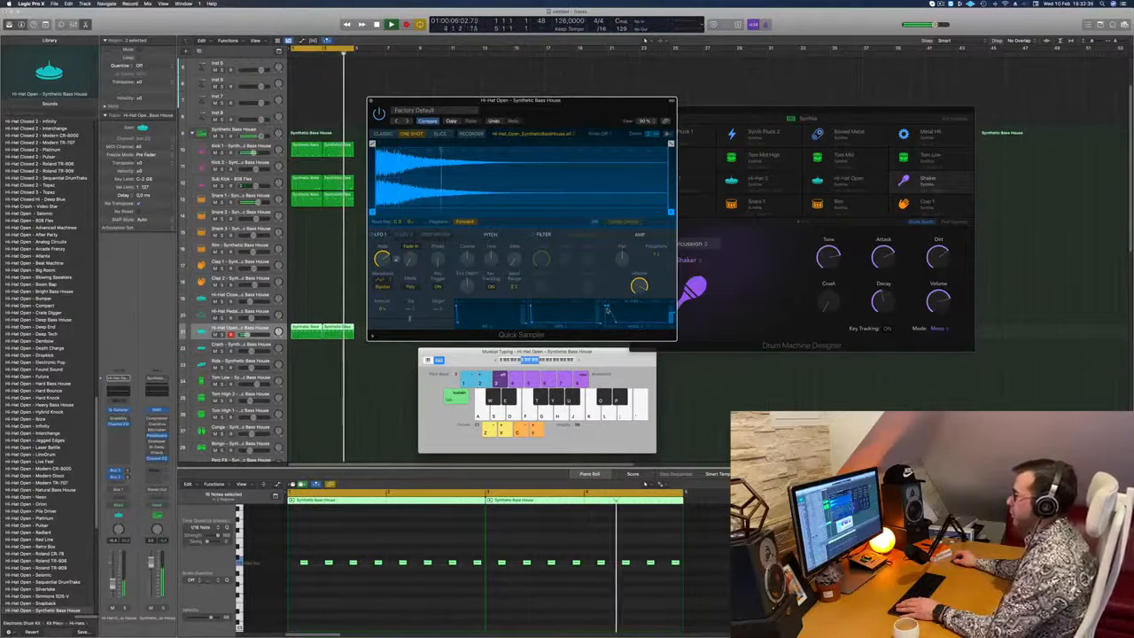
click(113, 583)
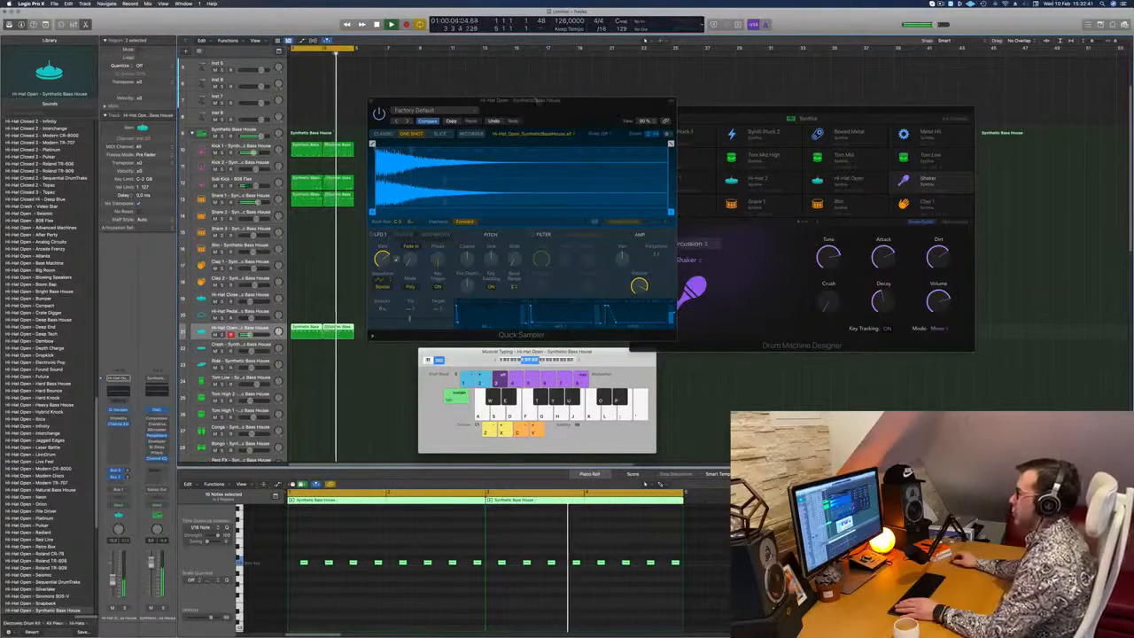
drag(488, 101, 480, 121)
click(362, 121)
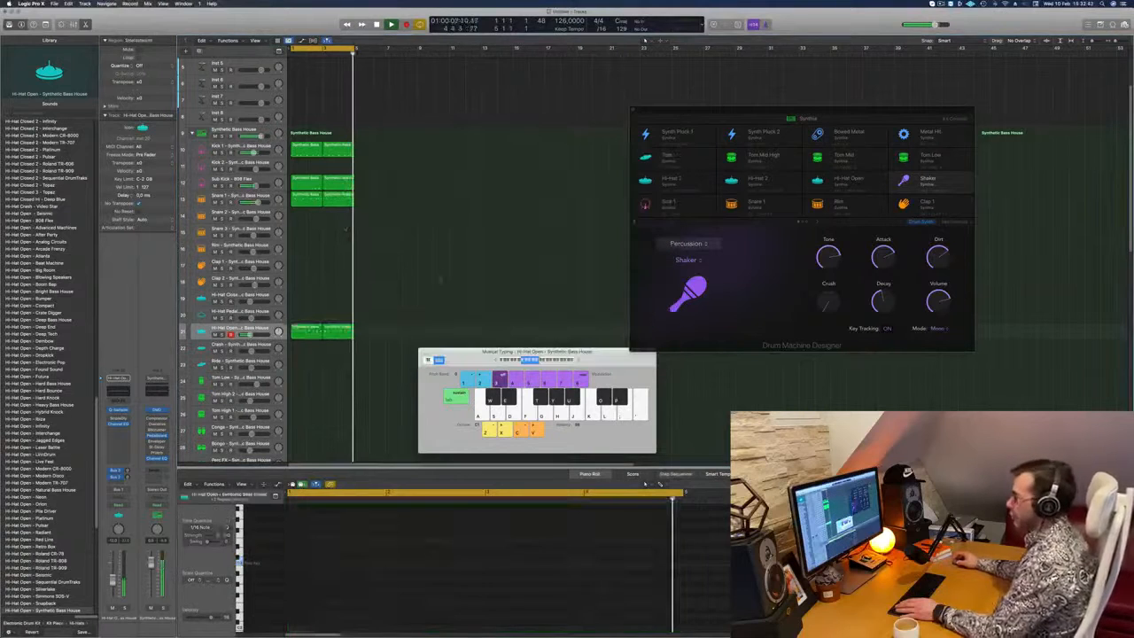
- Copy the first Hi-Hat Open region onto the Hi-Hat Closed track and shift its notes to start on the beat
scroll(428, 272, down, 2)
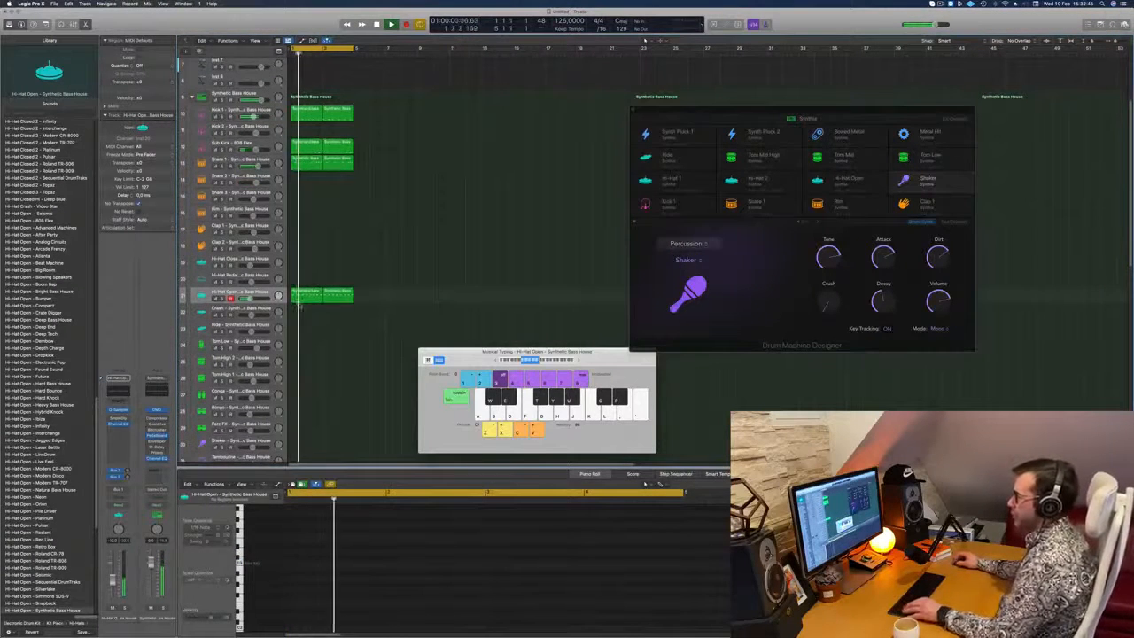
drag(302, 300, 306, 268)
click(323, 520)
drag(473, 572, 471, 573)
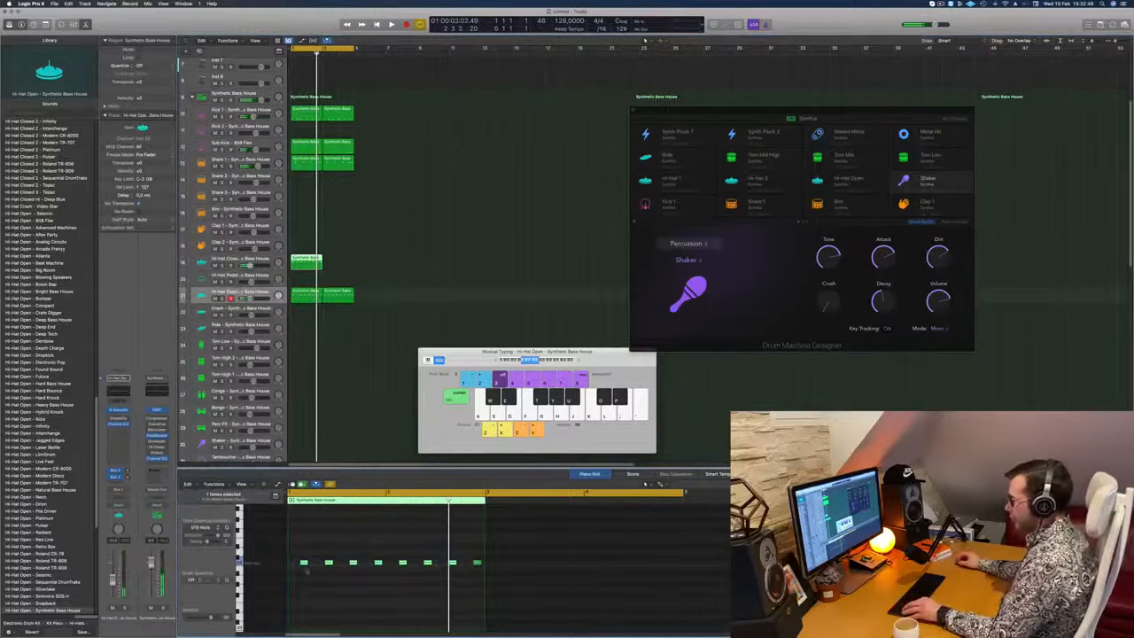
key(super+Right)
scroll(307, 569, left, 3)
drag(309, 563, 293, 564)
key(space)
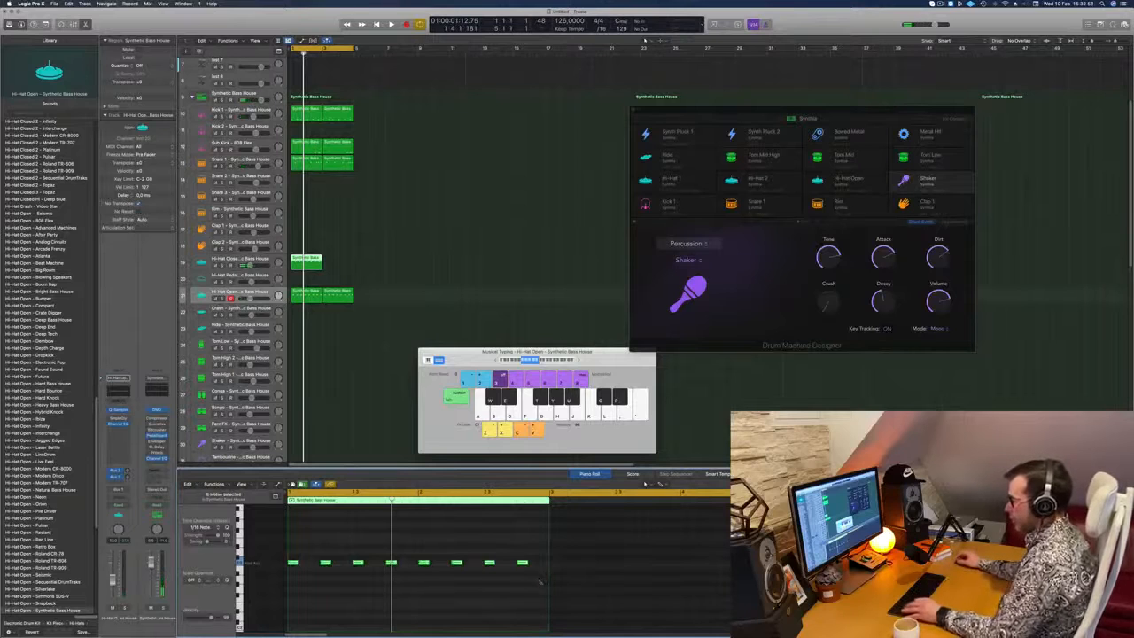
- Fill the Hi-Hat Closed region with 32 evenly spaced notes and copy the region directly after itself
drag(295, 563, 317, 571)
key(space)
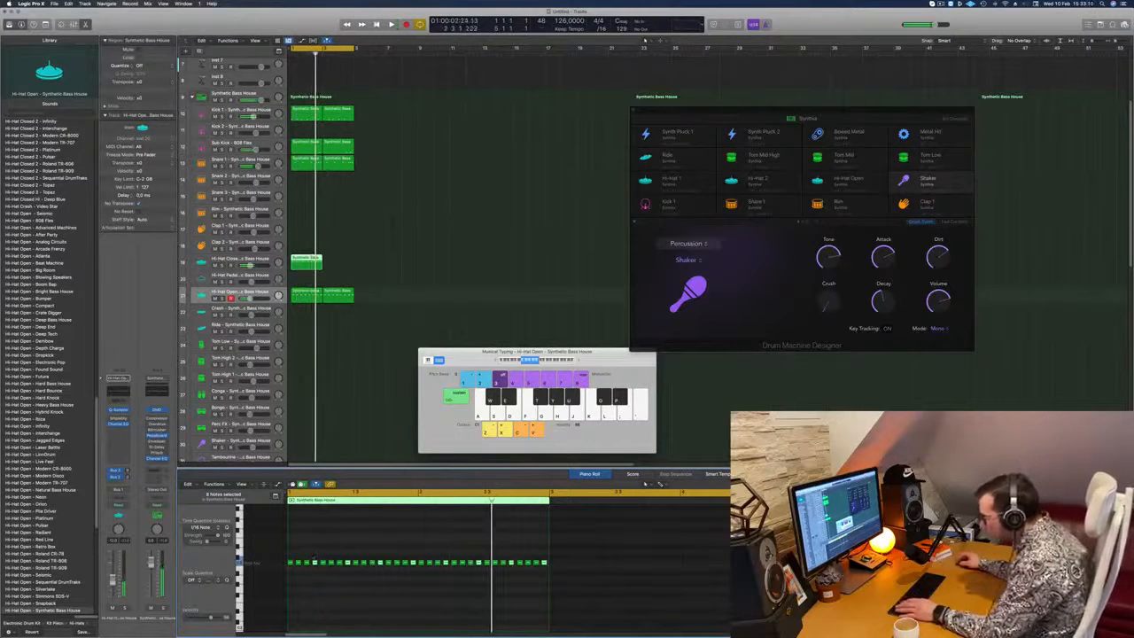
scroll(310, 571, up, 4)
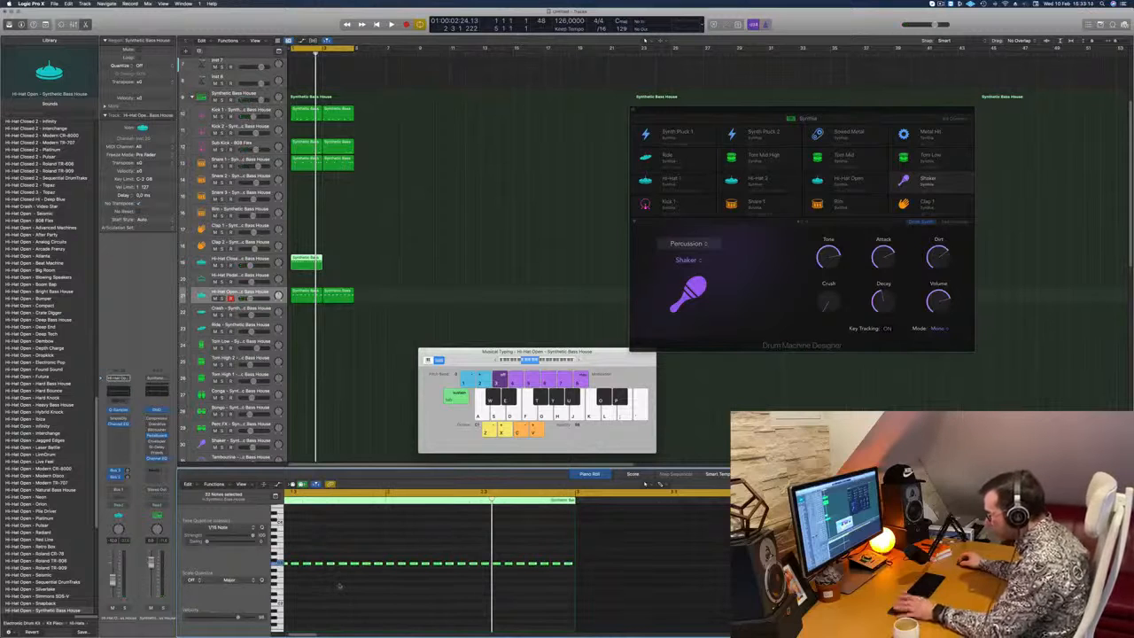
scroll(340, 585, down, 4)
key(space)
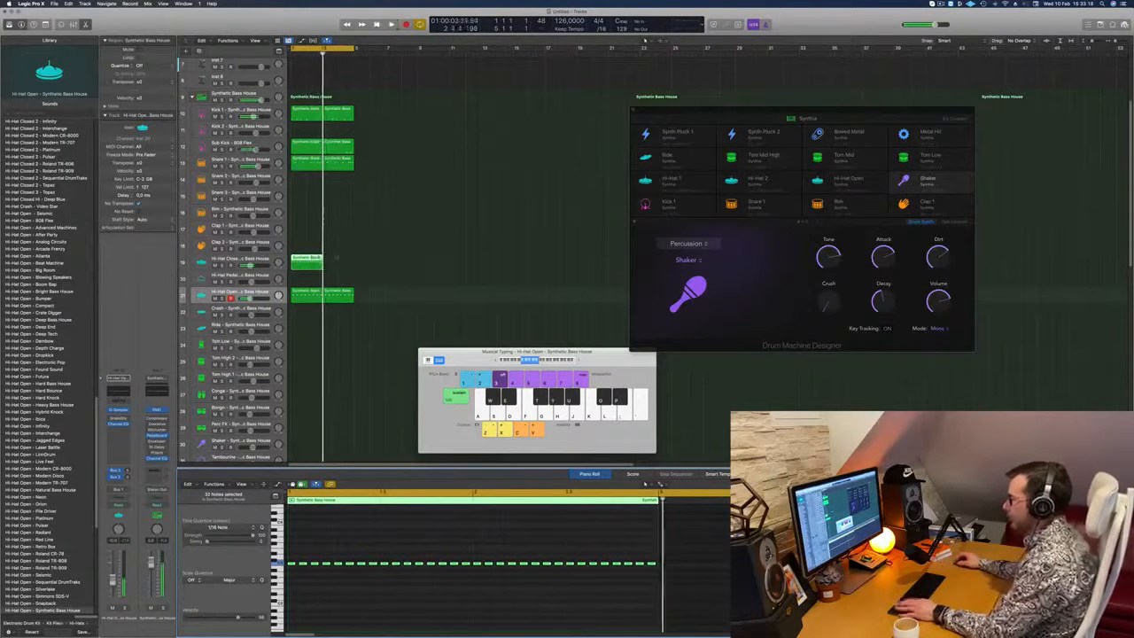
drag(314, 265, 348, 266)
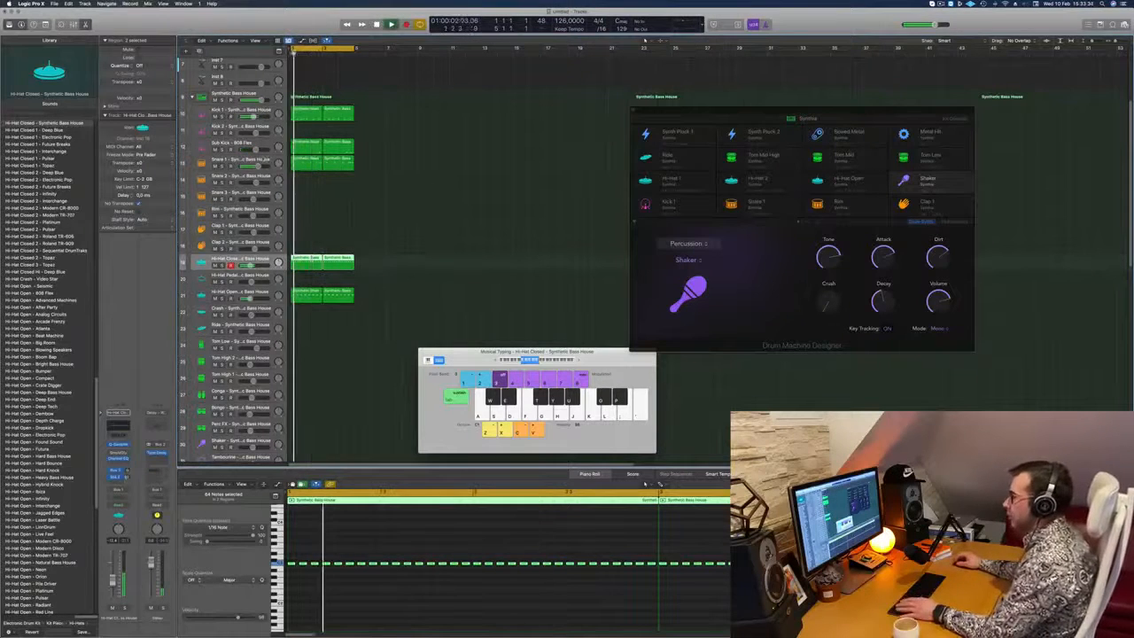
- Balance the levels of the Snare 1 and Hi-Hat Closed tracks while the beat plays
click(239, 160)
key(Return)
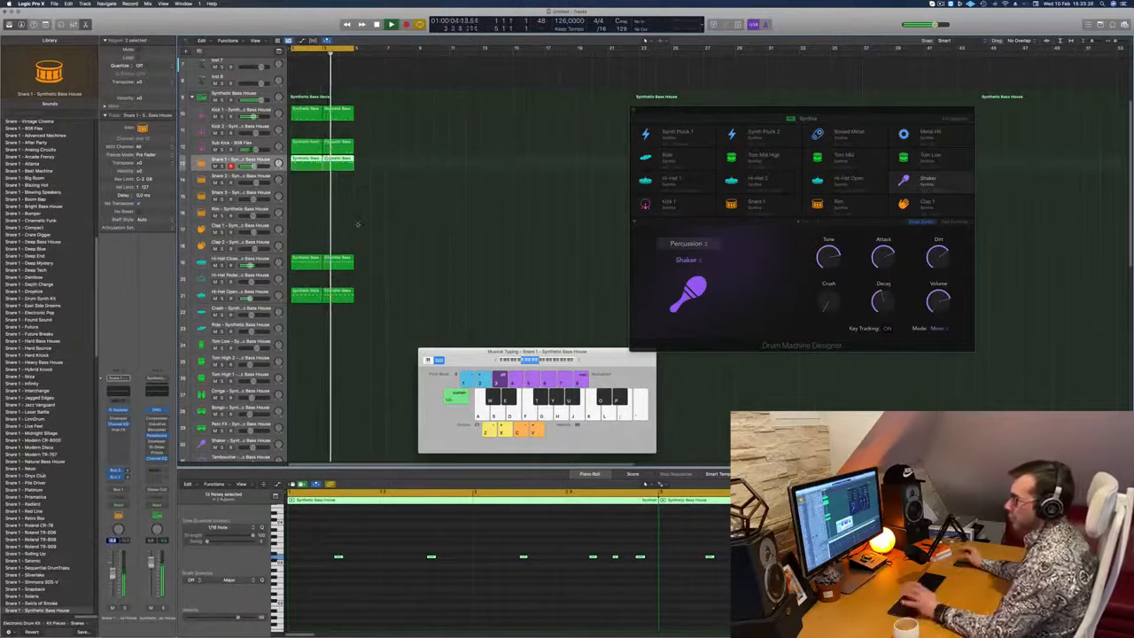
scroll(378, 233, down, 5)
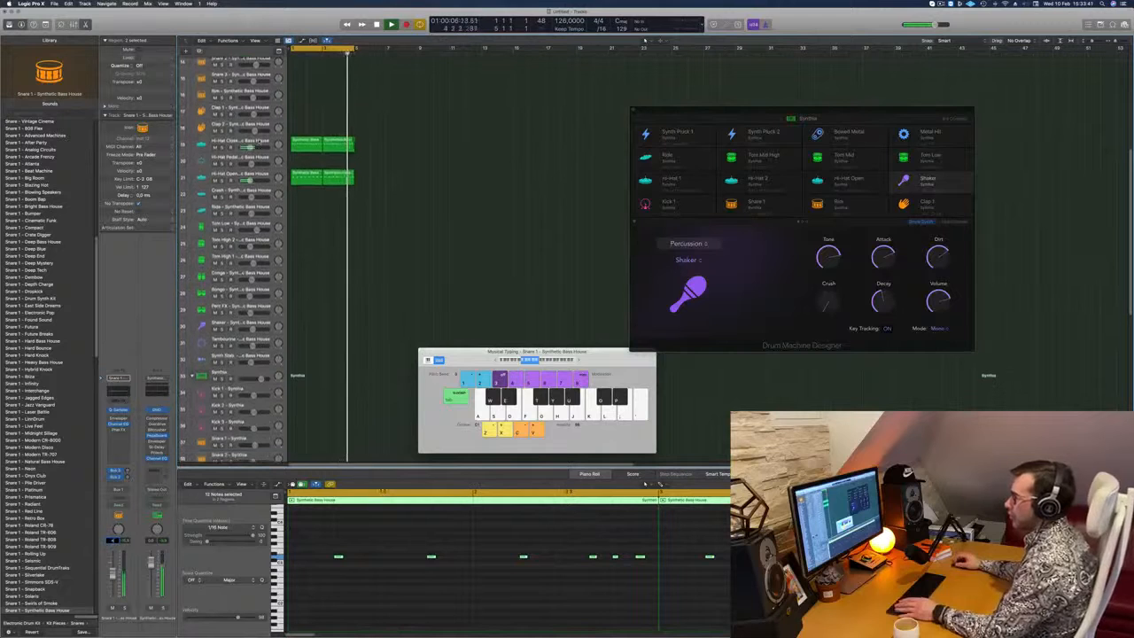
click(241, 142)
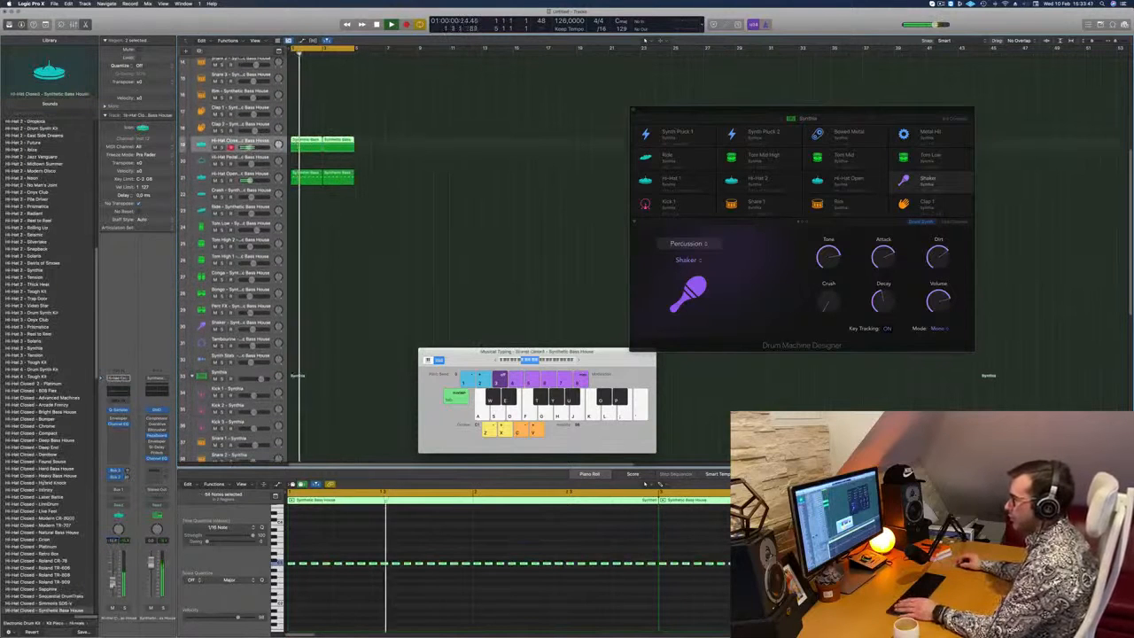
click(405, 262)
scroll(404, 263, up, 8)
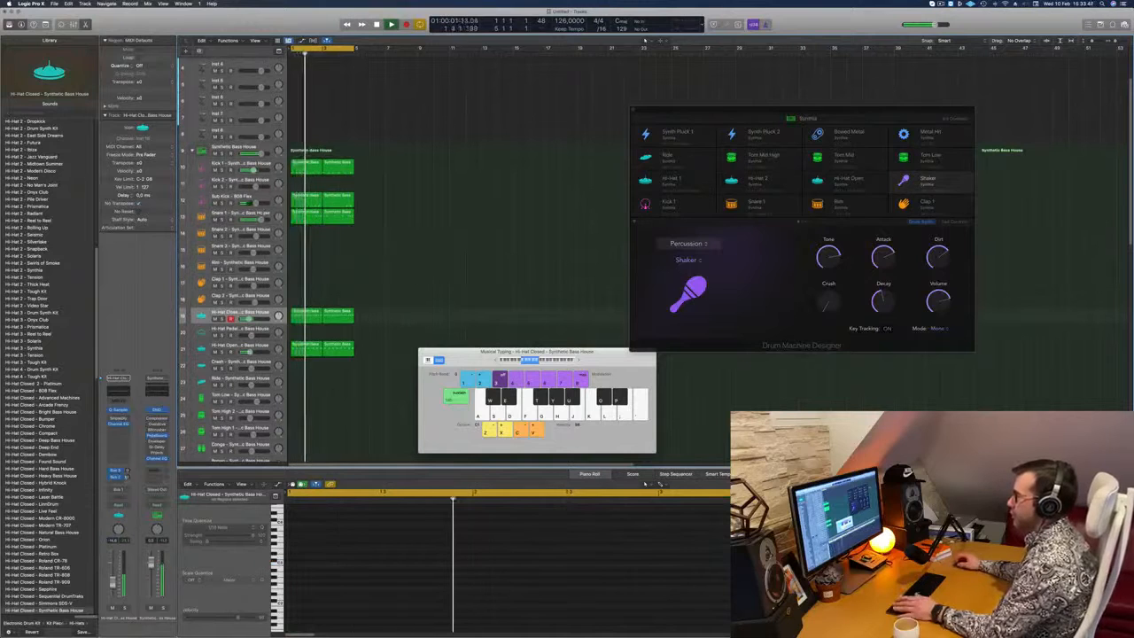
click(252, 214)
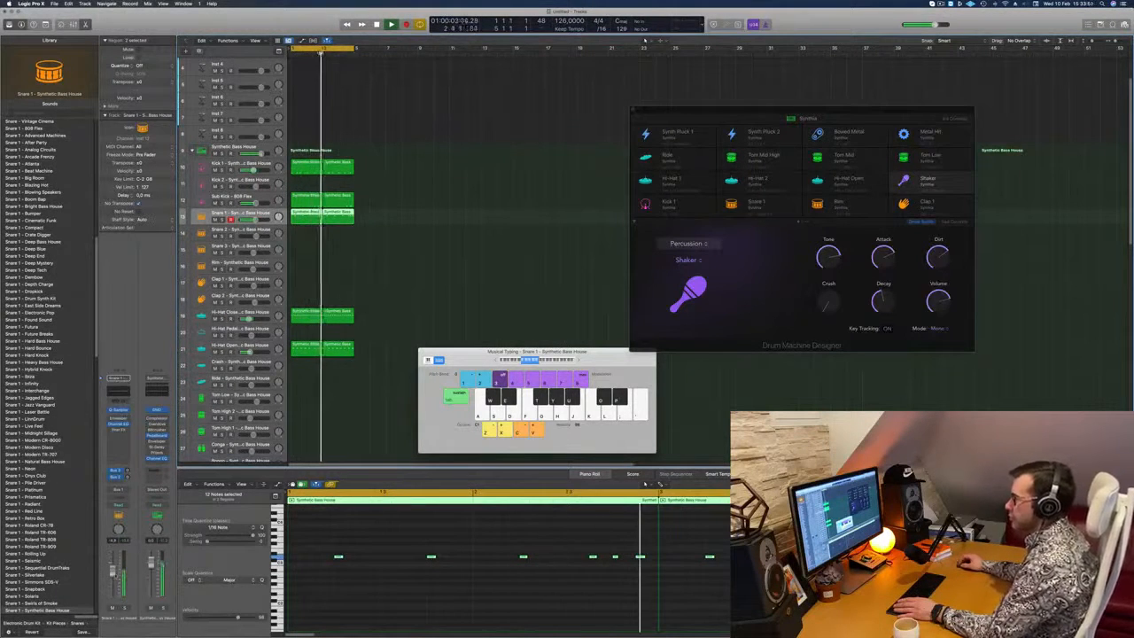
scroll(383, 333, down, 10)
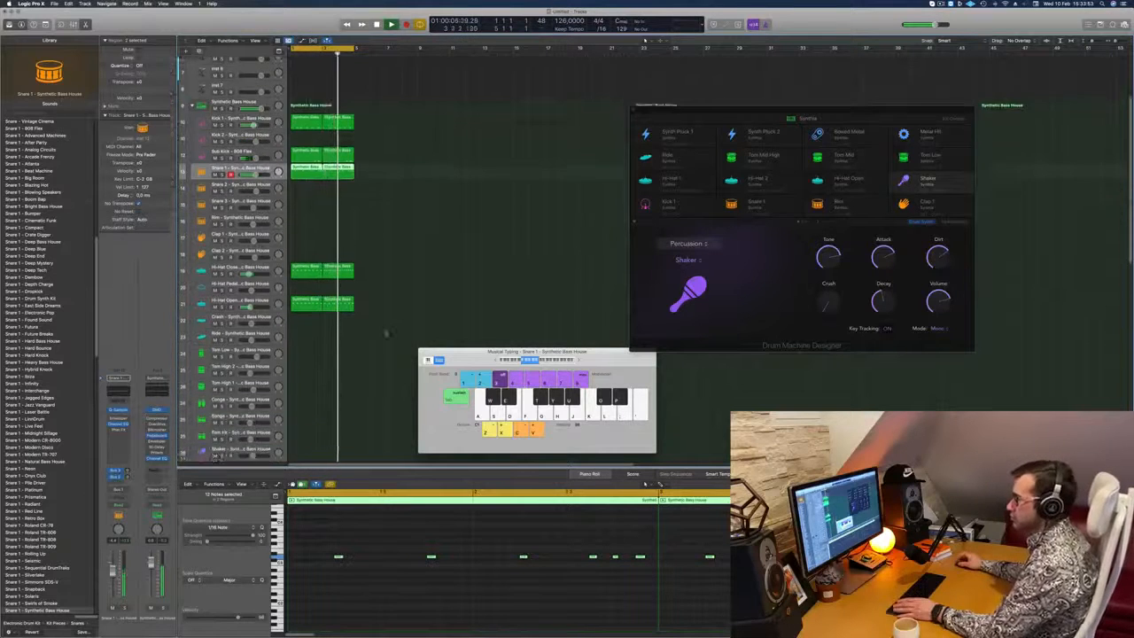
click(330, 234)
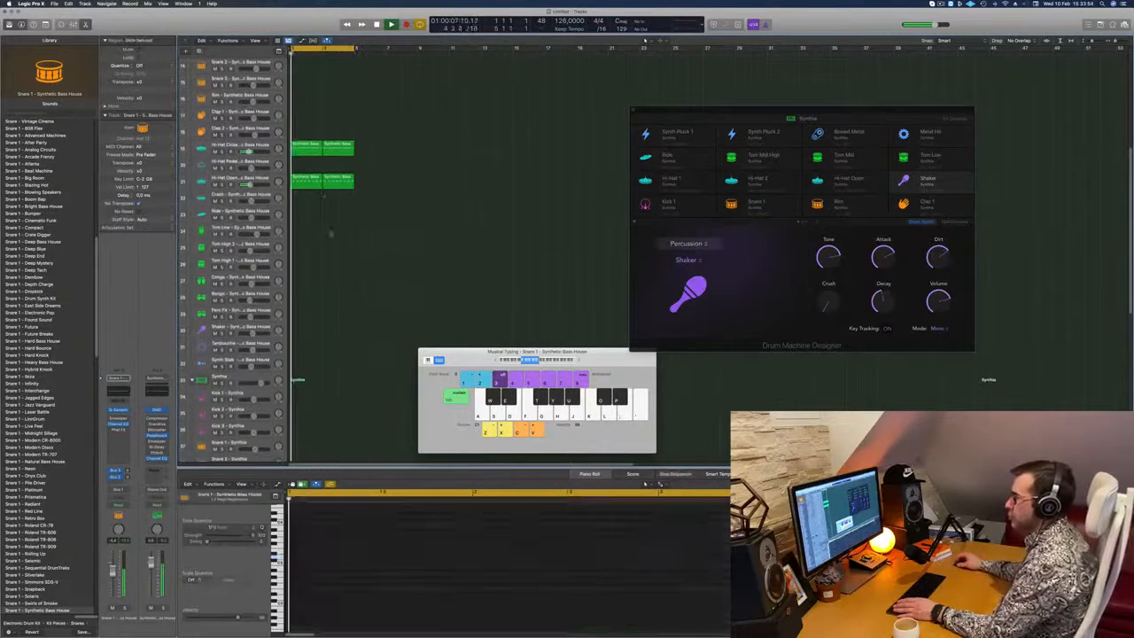
- Copy the first Hi-Hat Open region onto the Bongo track, keep only two closely spaced notes, and start the region at bar 1
click(307, 182)
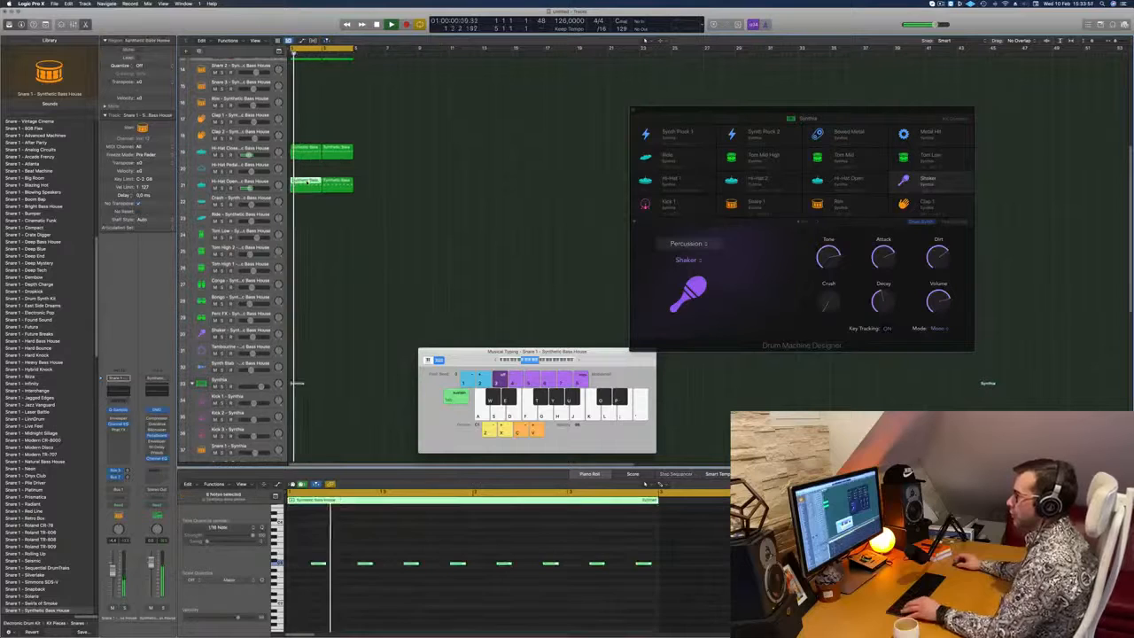
drag(307, 183, 309, 301)
scroll(398, 551, left, 2)
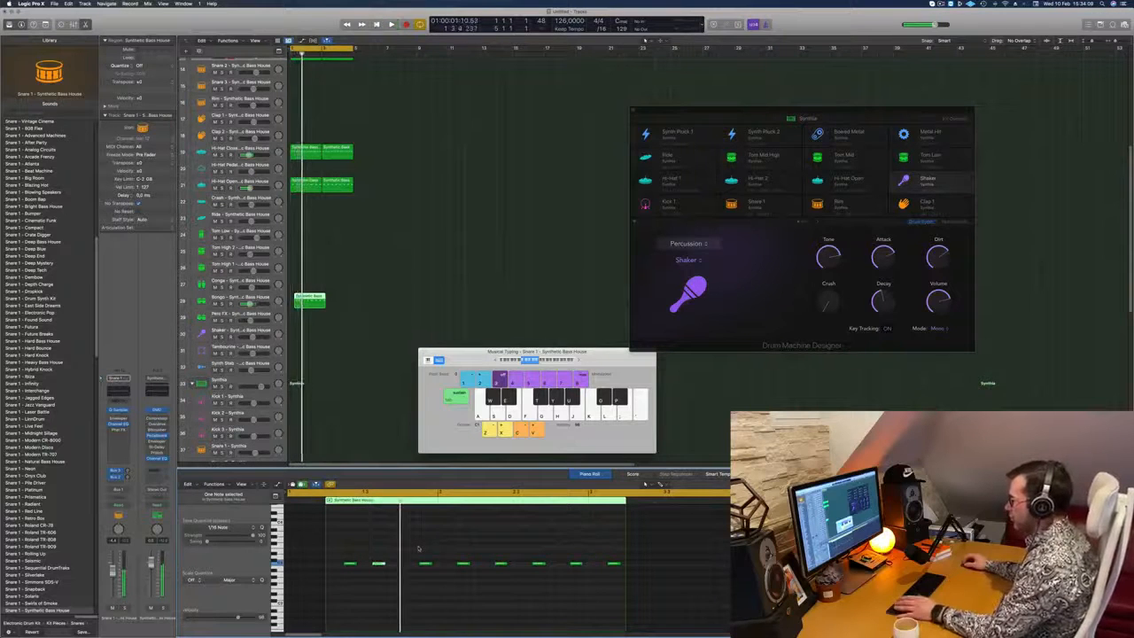
drag(419, 548, 625, 576)
key(Delete)
drag(455, 541, 322, 584)
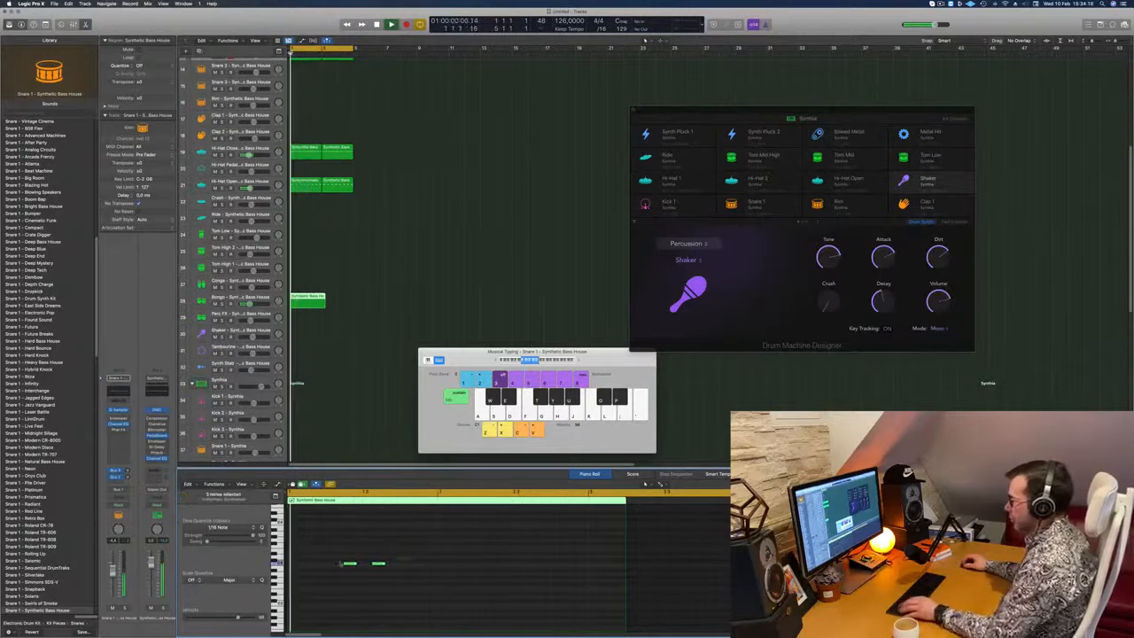
- Repeat the two-note bongo figure in the region's second half and copy the Bongo region directly after itself
drag(351, 565, 505, 572)
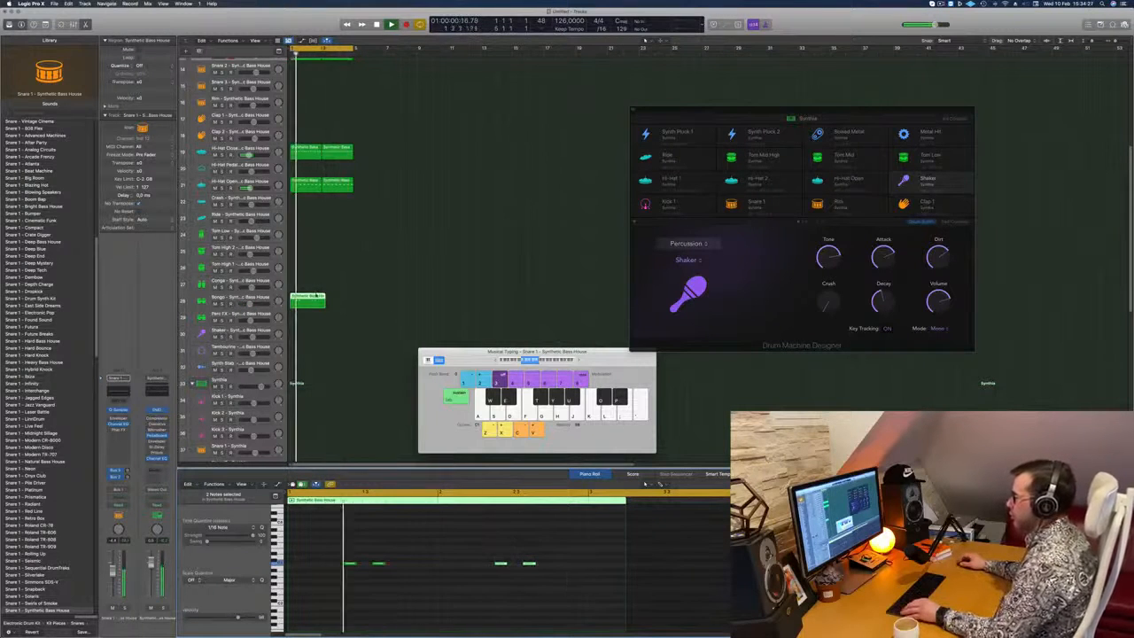
mouse_move(324, 299)
mouse_down()
mouse_move(361, 298)
mouse_move(308, 304)
mouse_up()
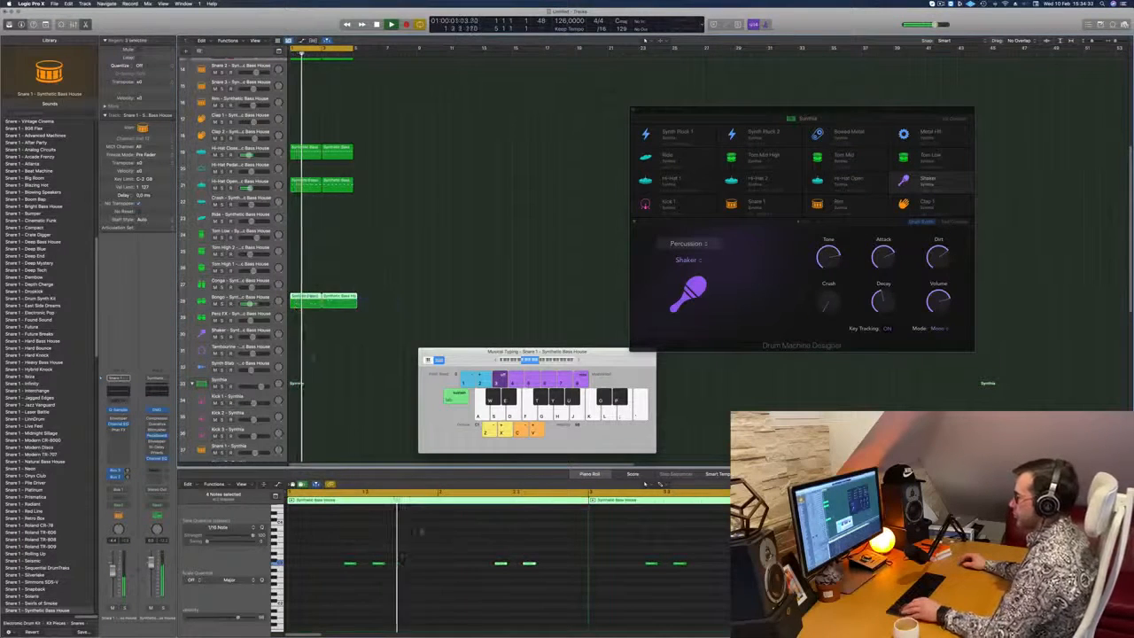
scroll(458, 550, up, 3)
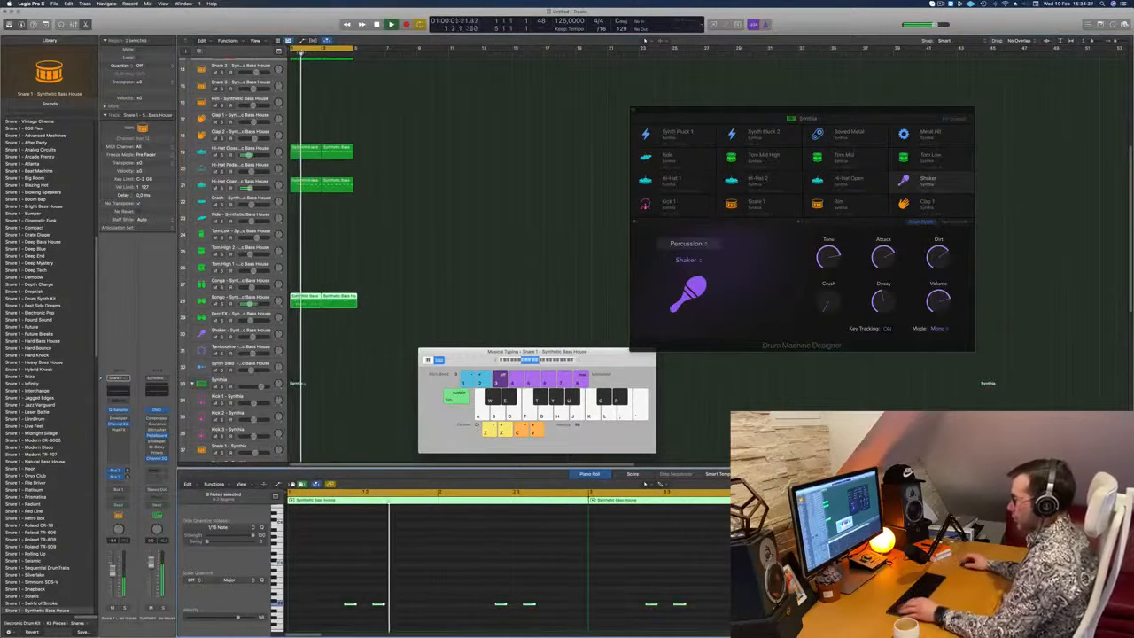
scroll(324, 570, up, 5)
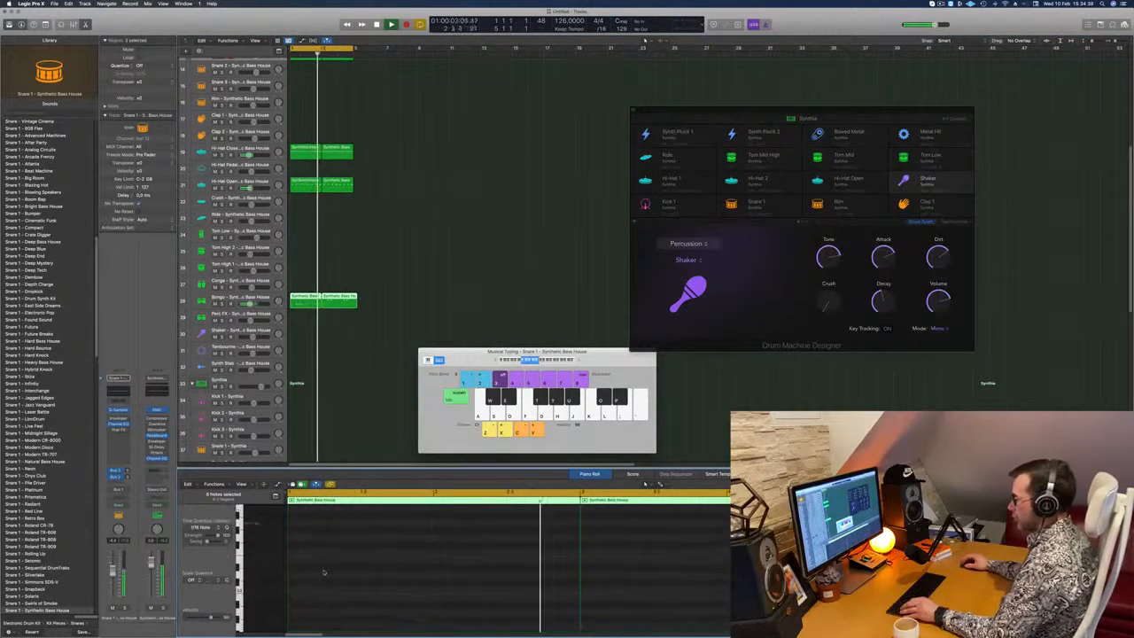
scroll(324, 572, up, 6)
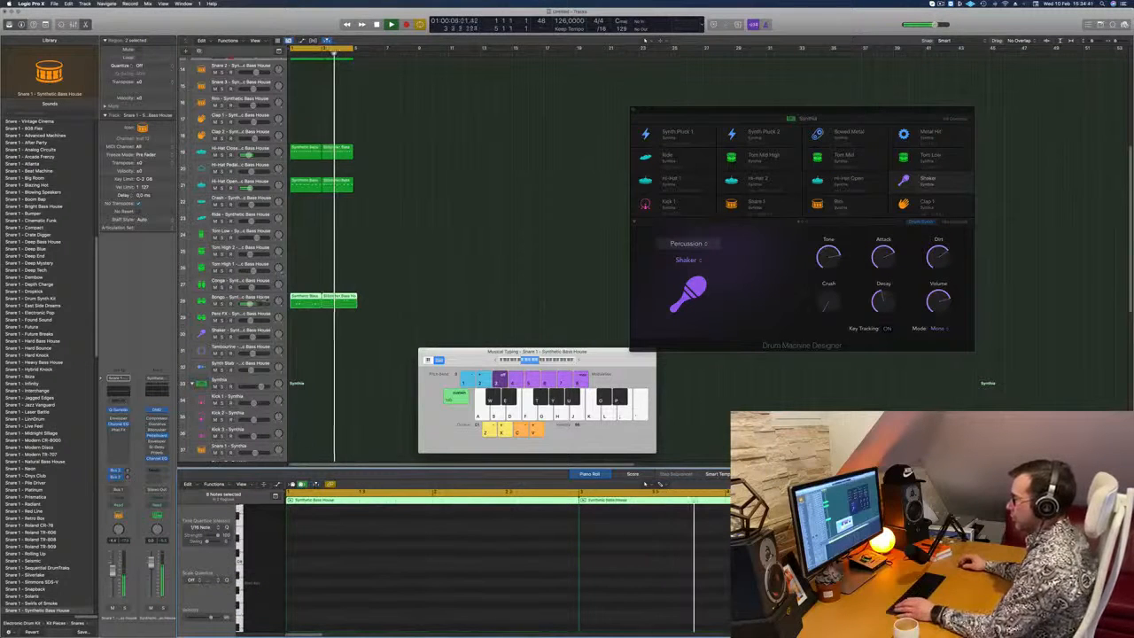
- Audition other presets in the Bongo track's Tape Delay while the beat plays, restore the original settings, and close the plug-in
click(263, 299)
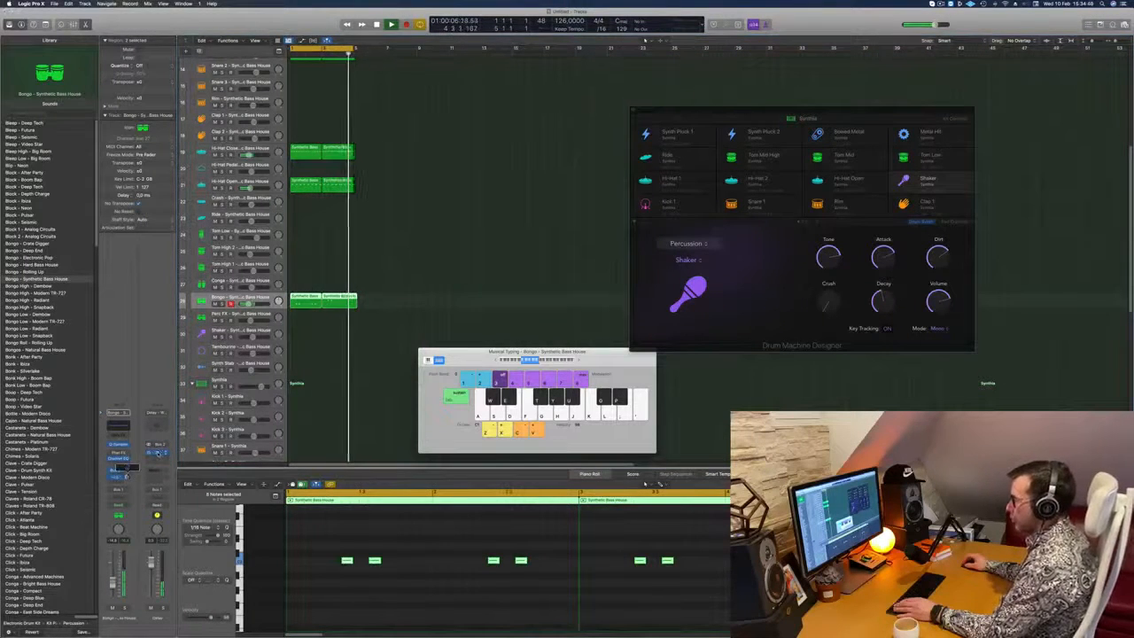
click(157, 453)
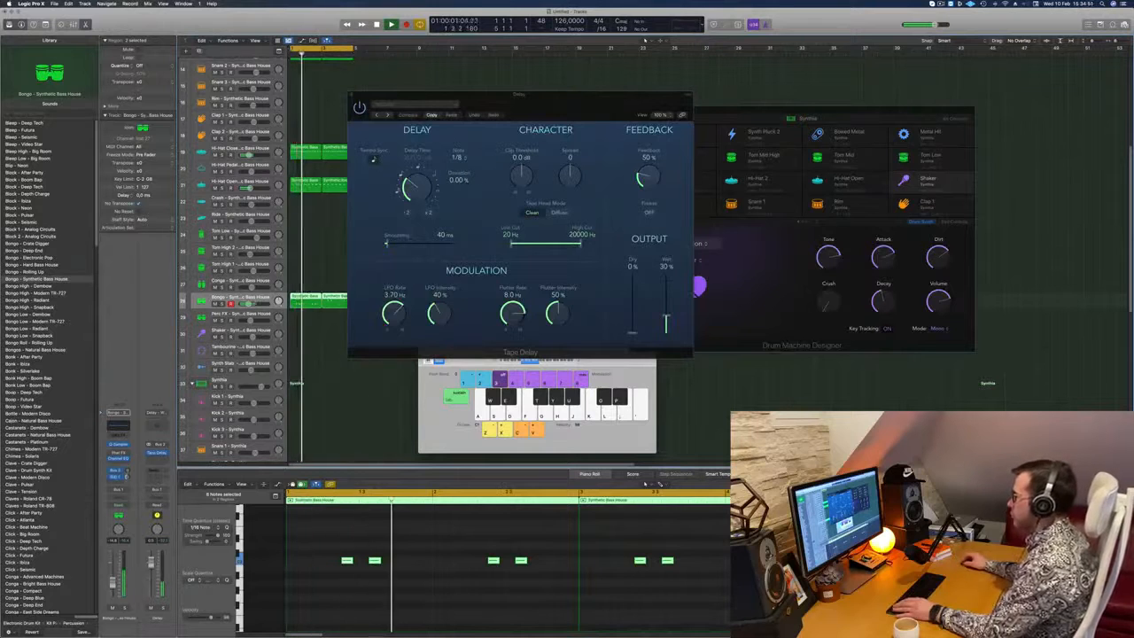
click(376, 115)
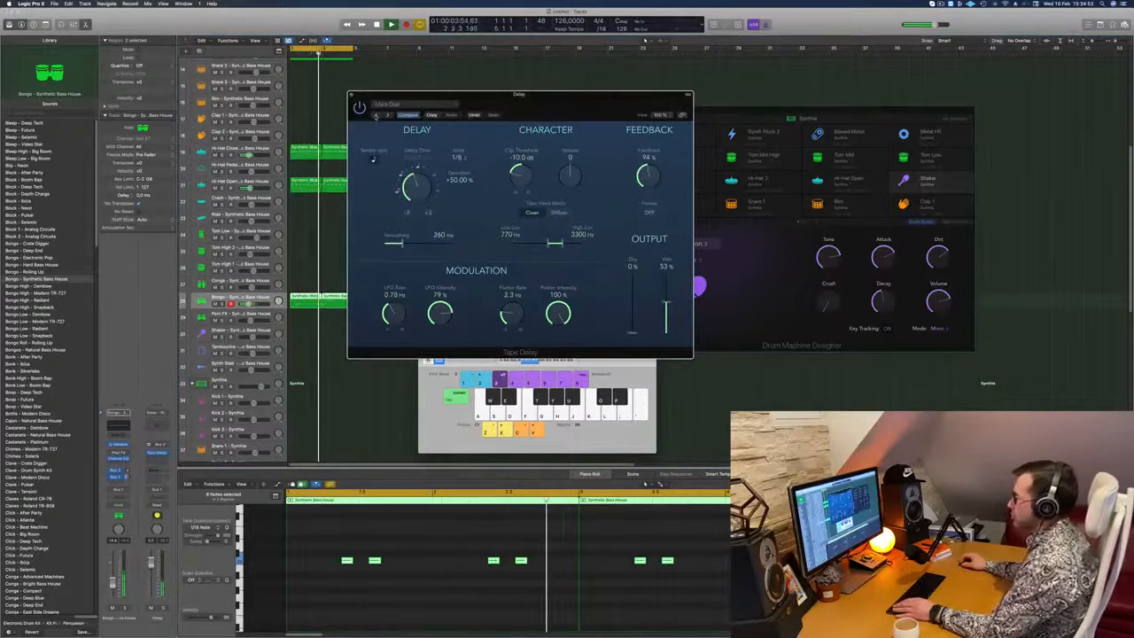
click(375, 116)
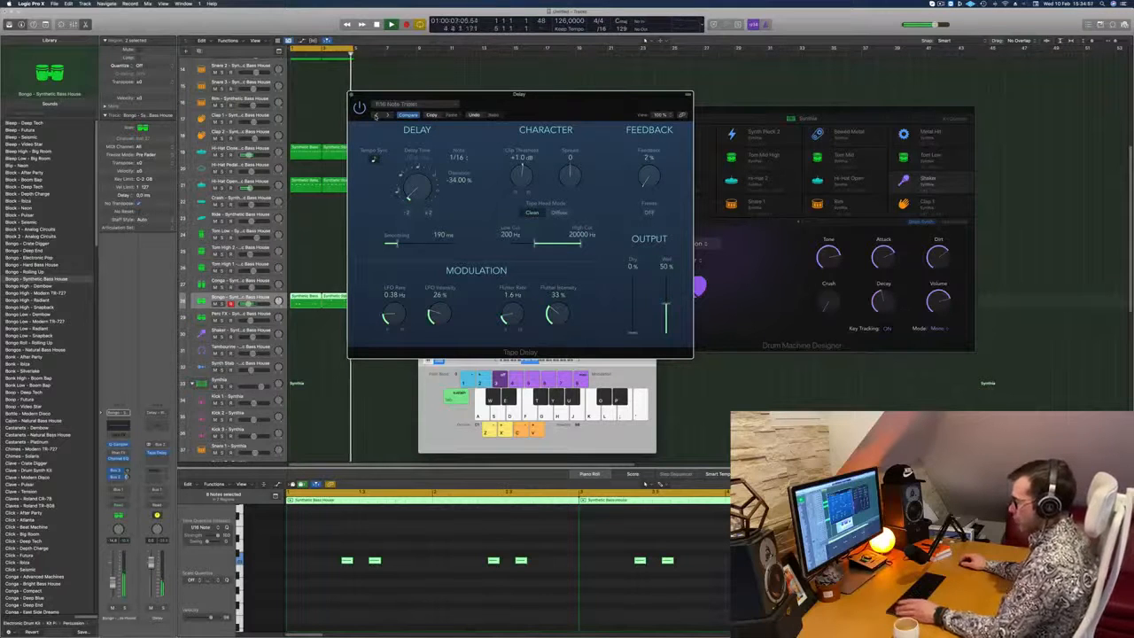
click(415, 117)
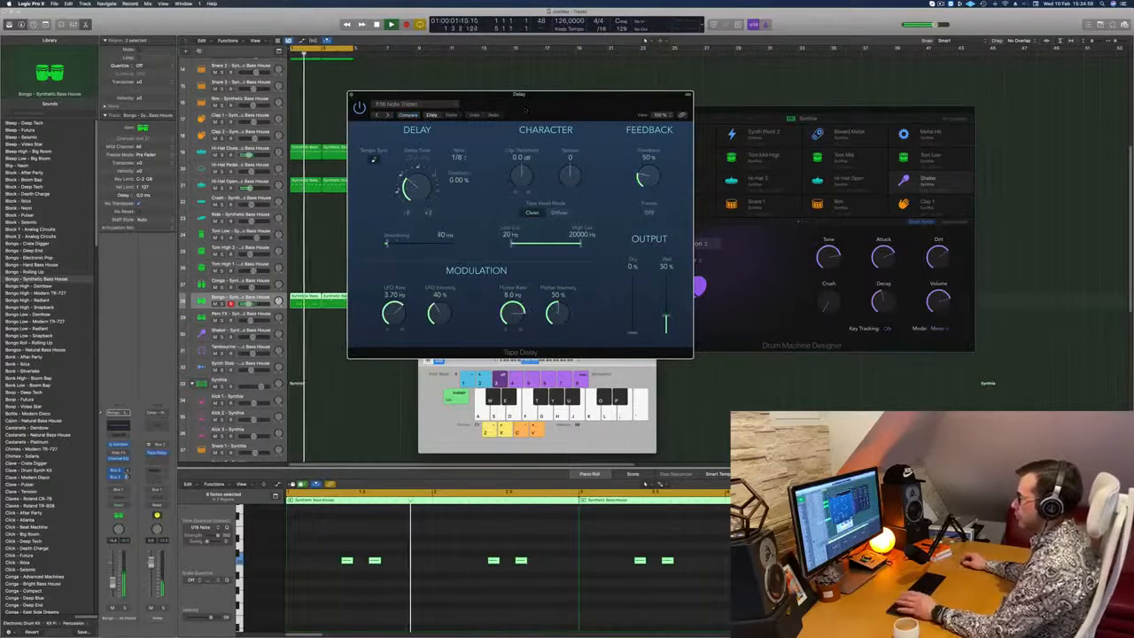
drag(521, 105, 494, 156)
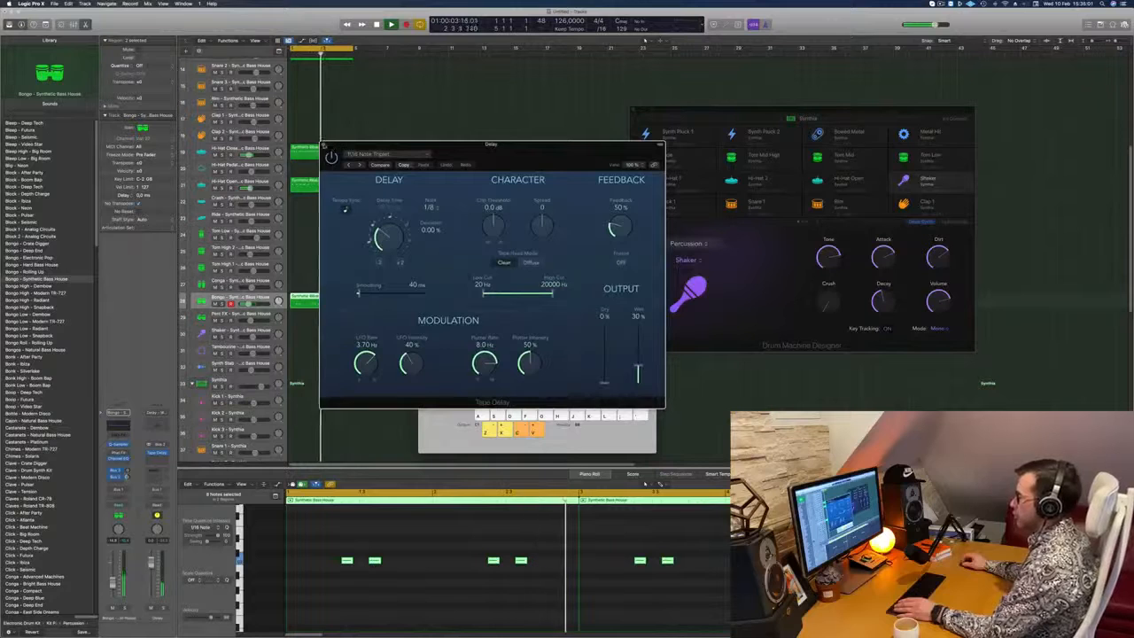
click(324, 145)
- Repeat the drum regions up to bar 17 and open the Alchemy synth on the Inst 1 track
scroll(333, 238, down, 5)
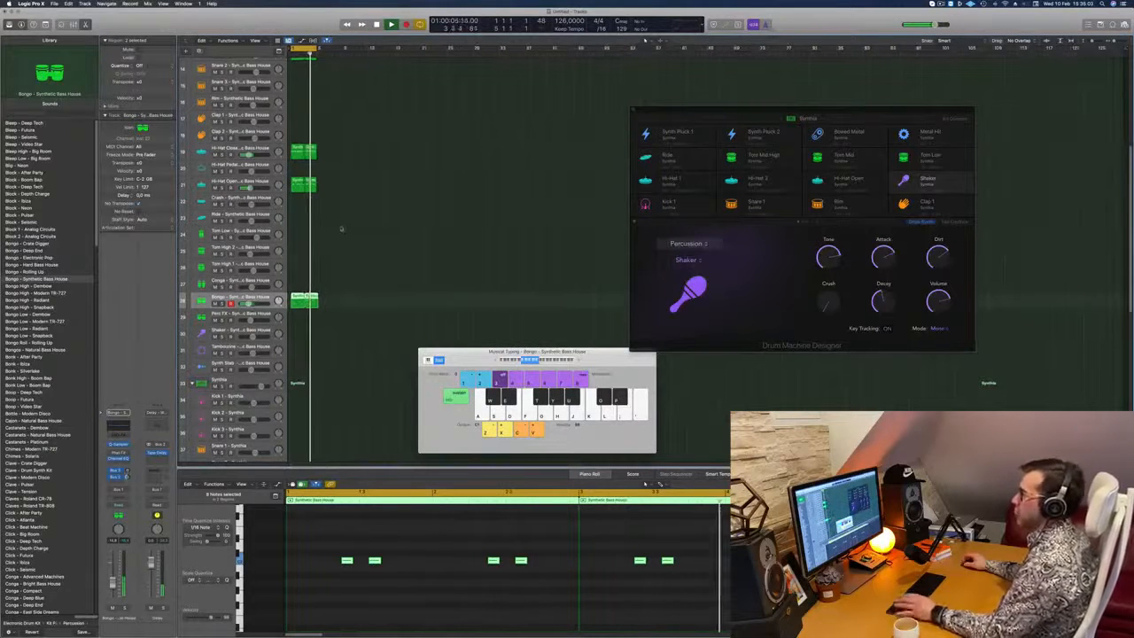
click(341, 228)
scroll(342, 226, up, 5)
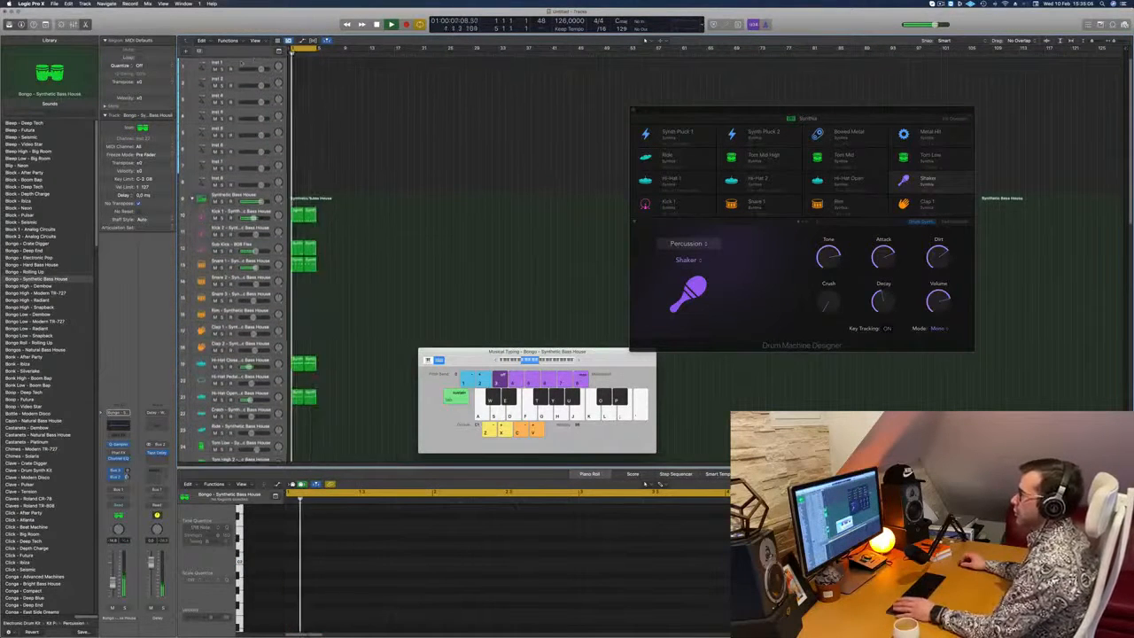
click(240, 64)
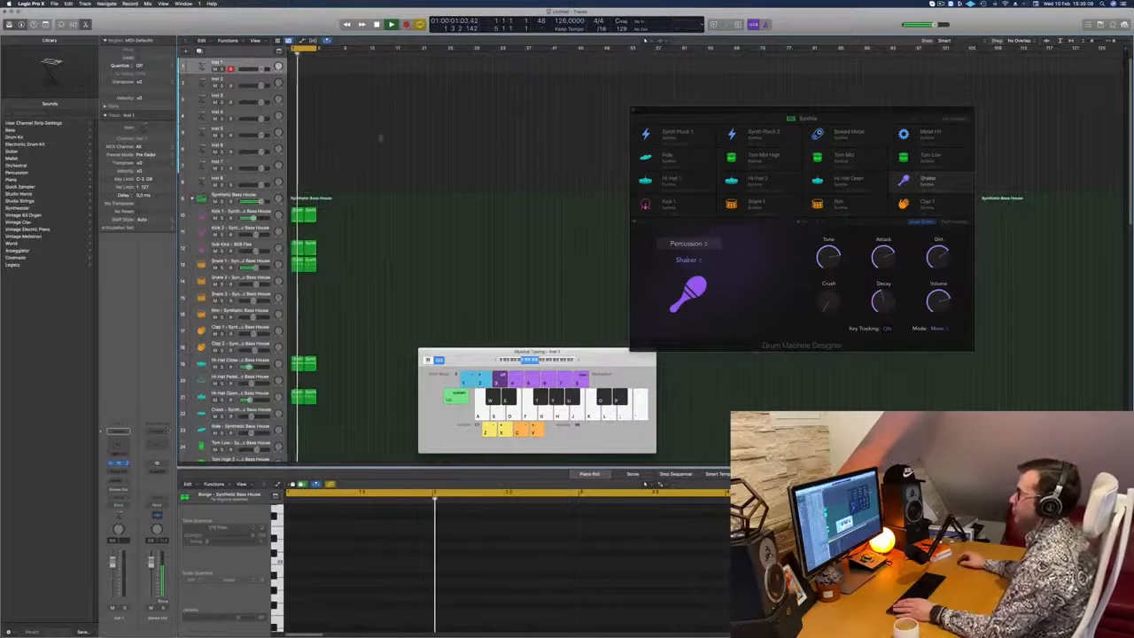
click(325, 150)
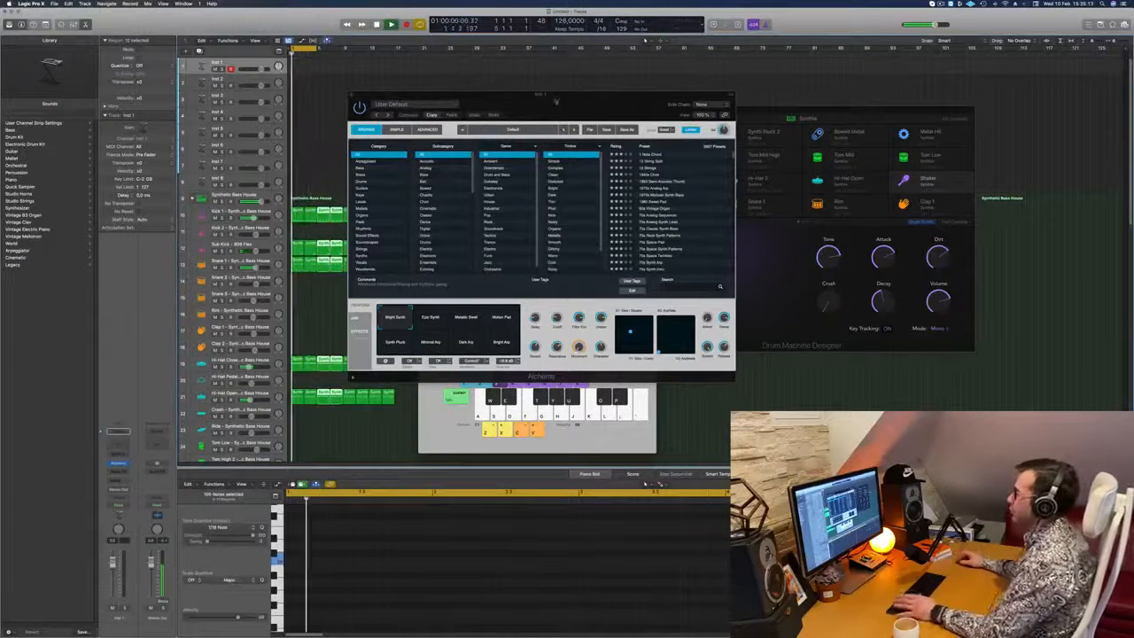
drag(555, 101, 763, 114)
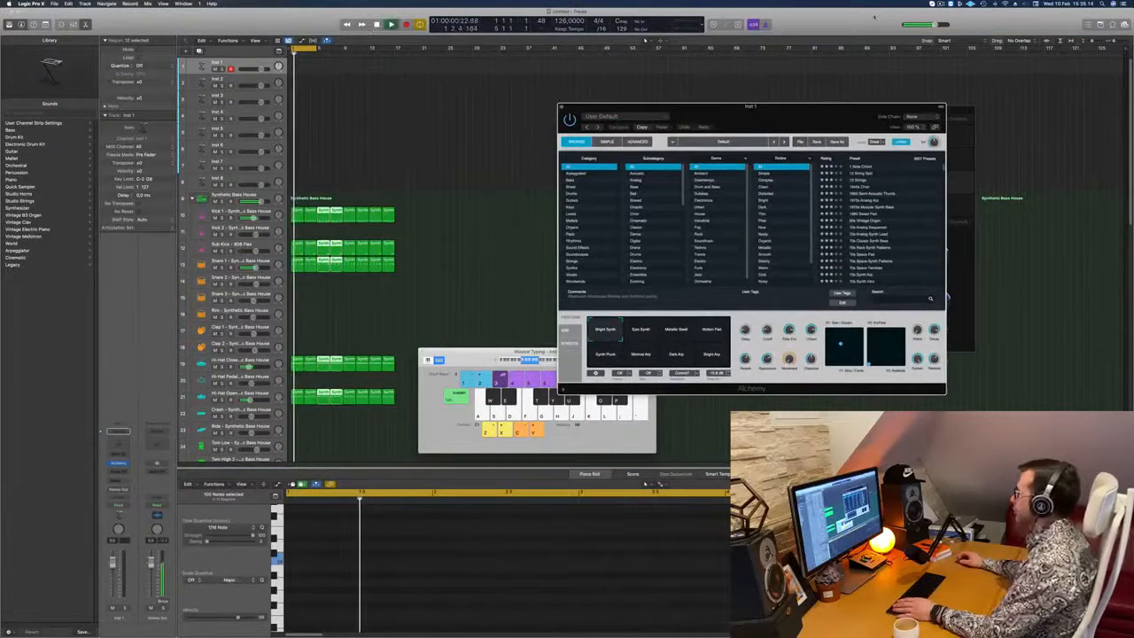
click(951, 4)
mouse_move(941, 5)
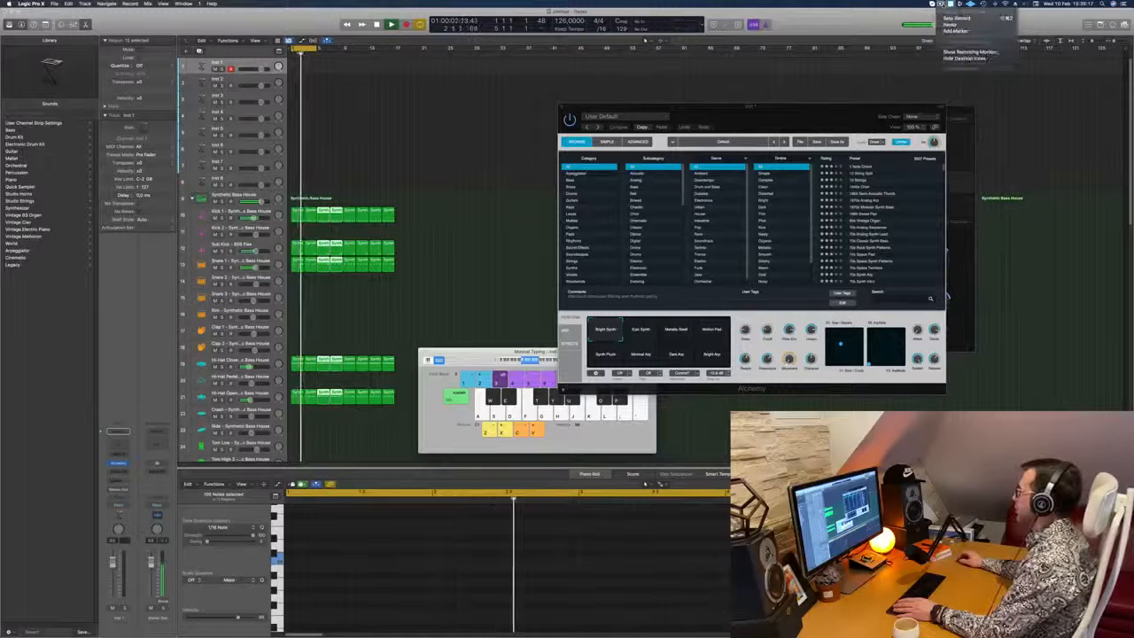
click(840, 28)
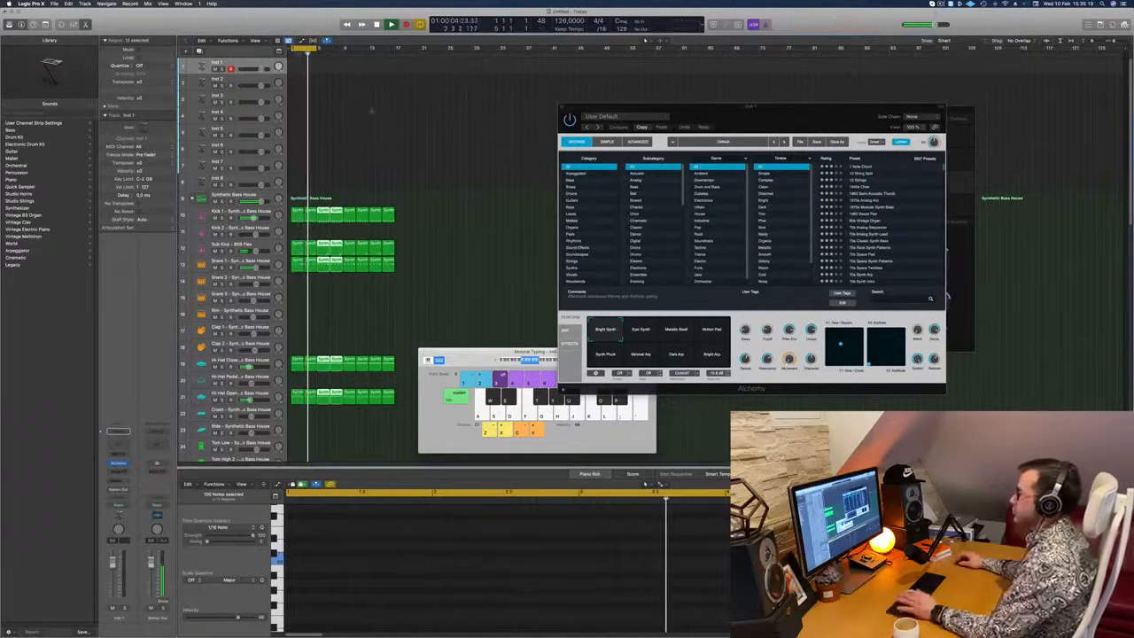
- Load the Space Brass preset from Alchemy's Brass category and arrange the synth and Musical Typing windows clear of the tracks
drag(760, 113, 644, 121)
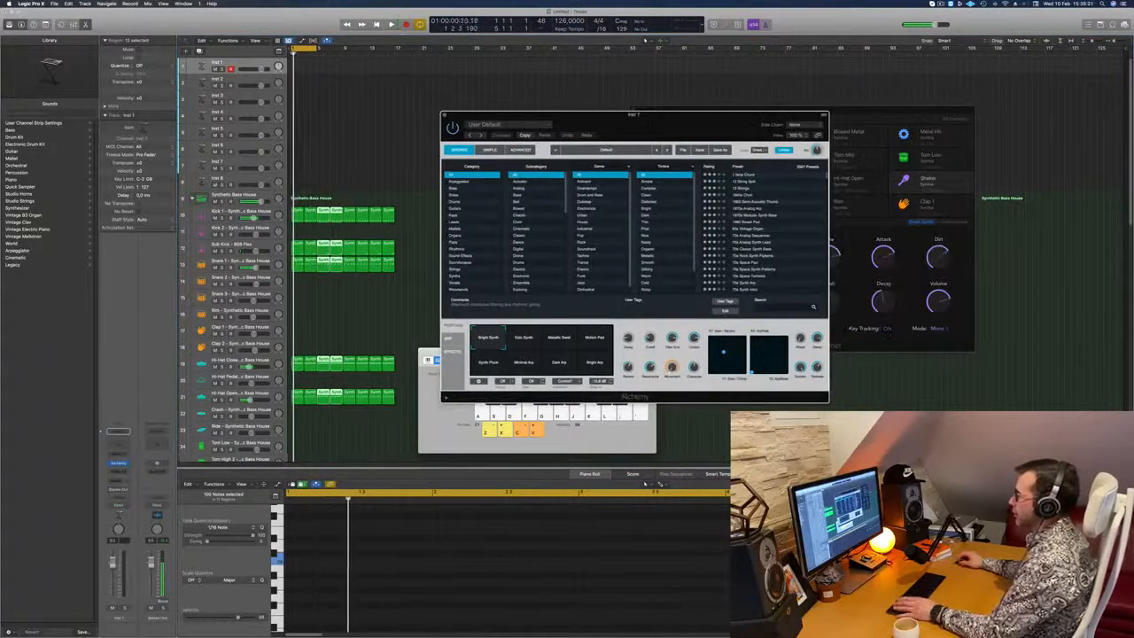
click(456, 195)
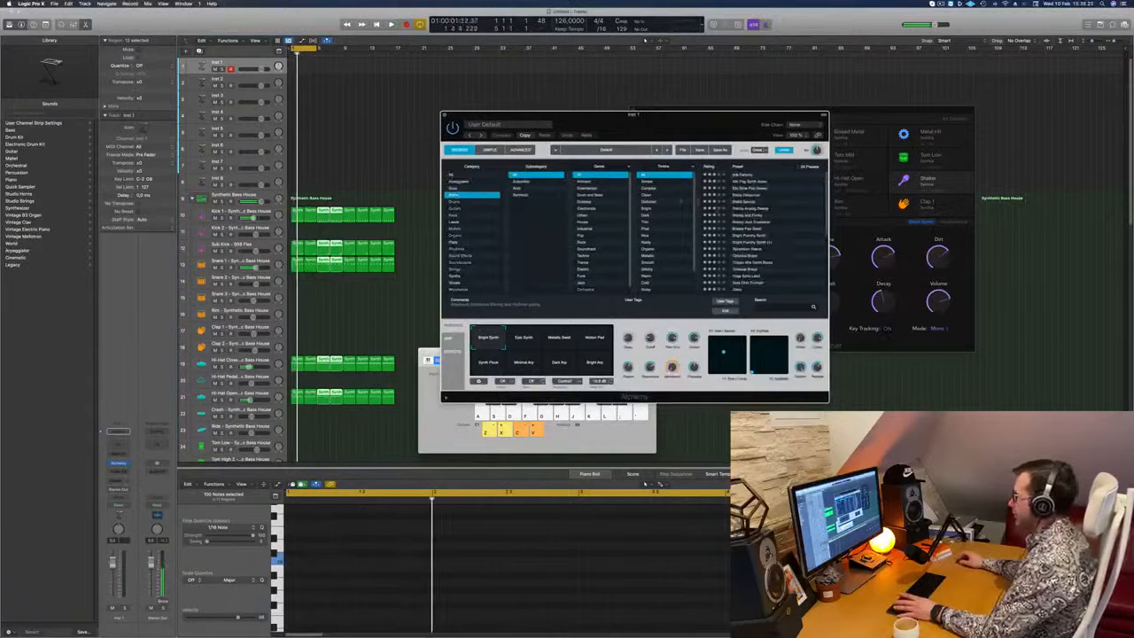
scroll(760, 248, down, 5)
click(760, 249)
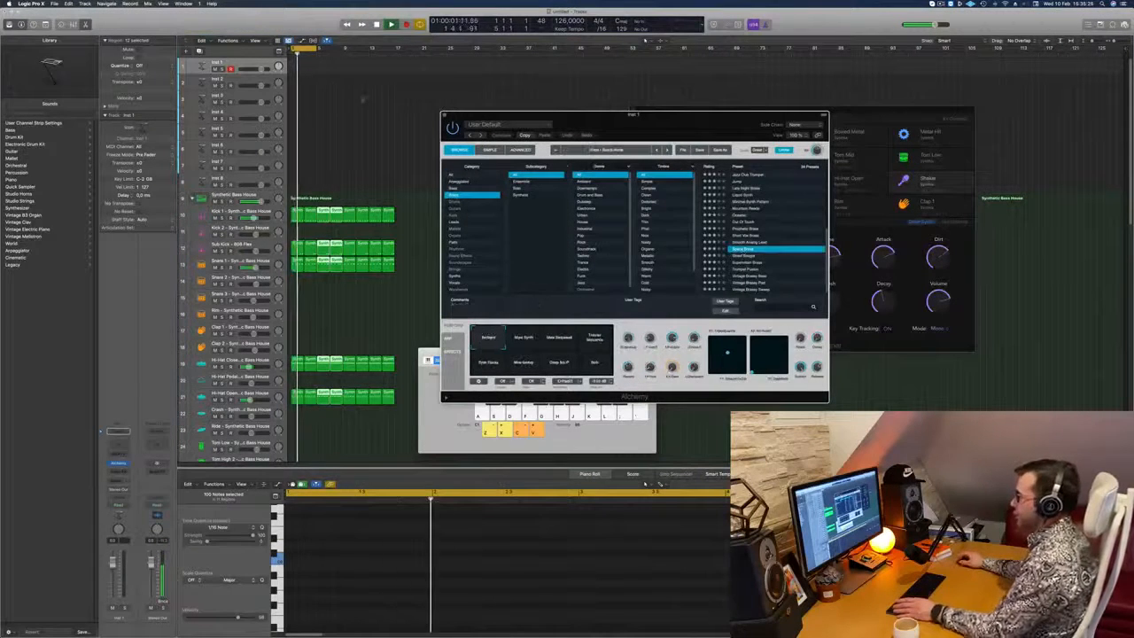
drag(677, 128, 786, 125)
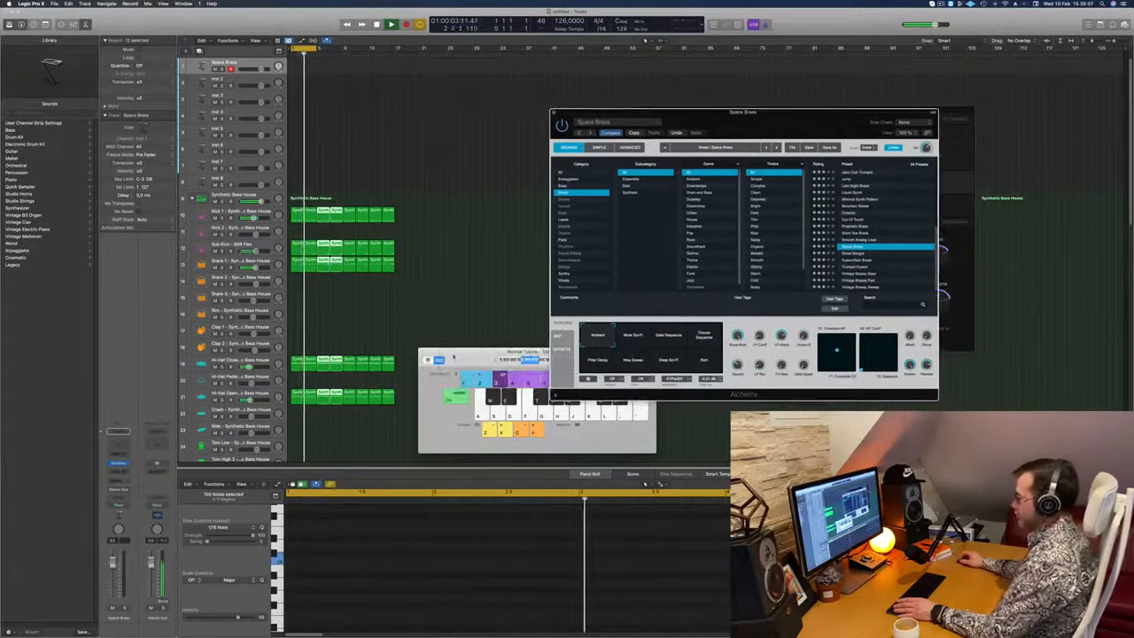
drag(463, 358, 454, 356)
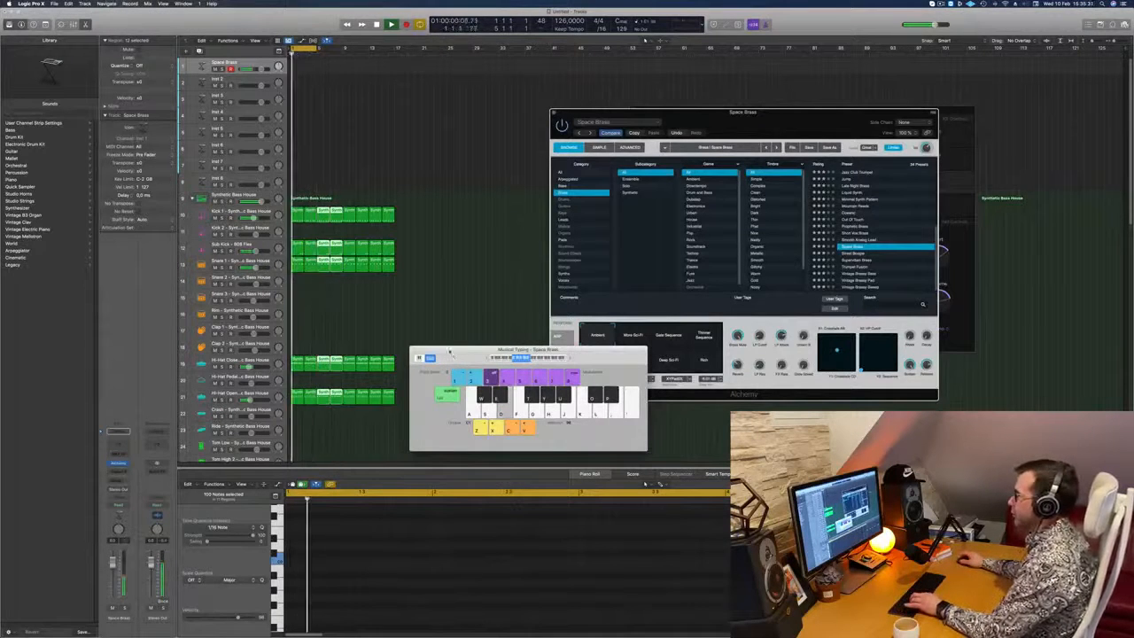
drag(753, 115, 791, 97)
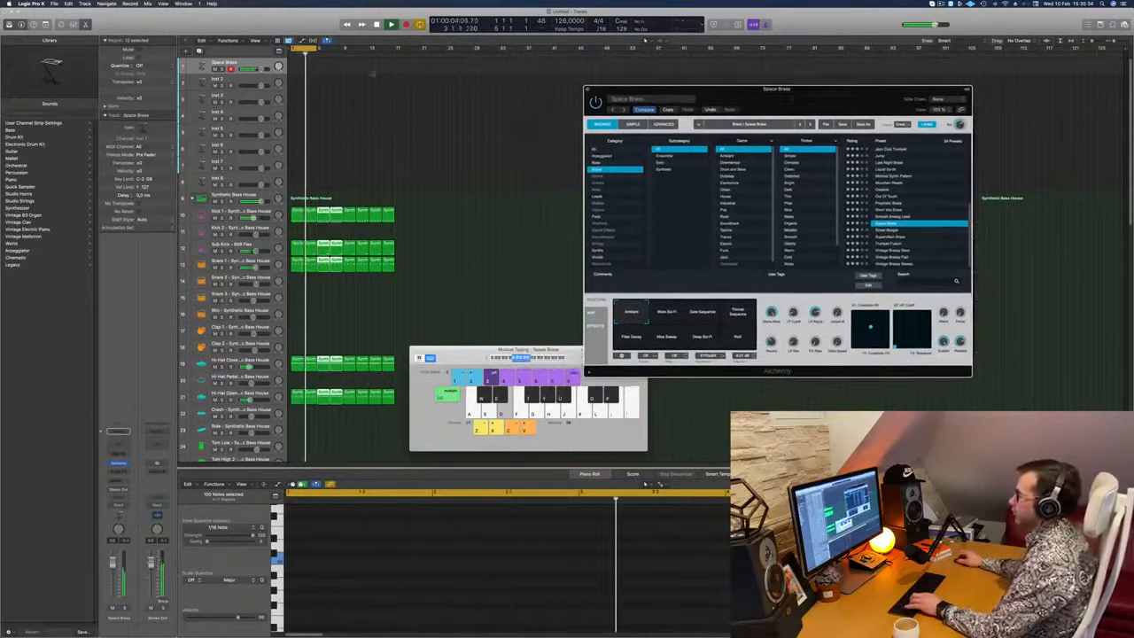
- Extend the cycle range to bar 17 and record a line of four long sustained notes on the Space Brass track
drag(315, 49, 394, 60)
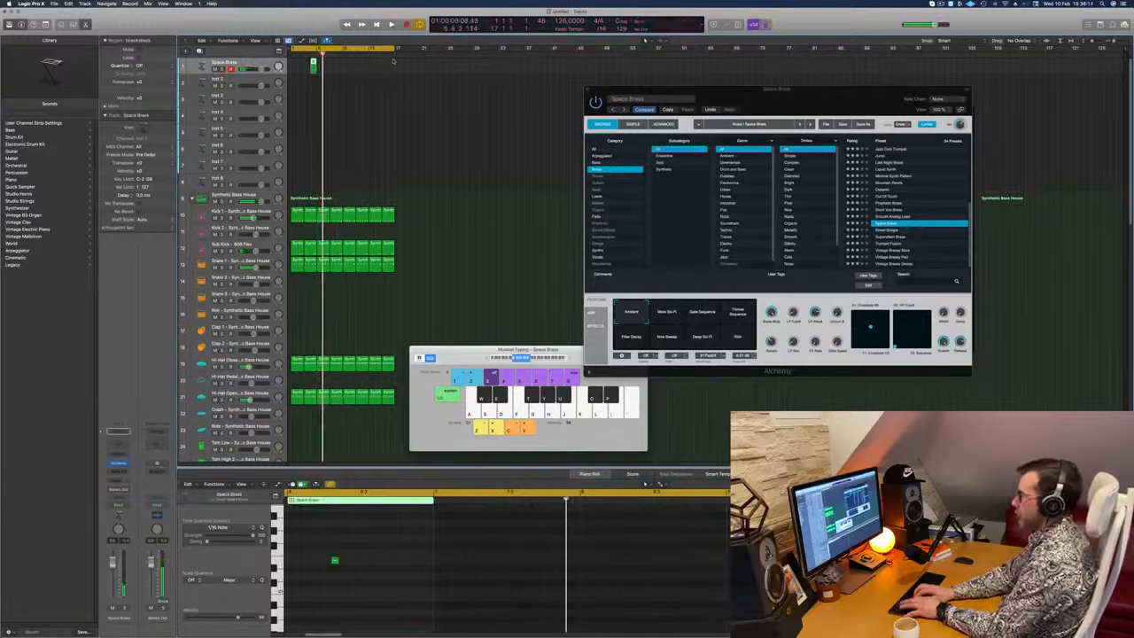
key(space)
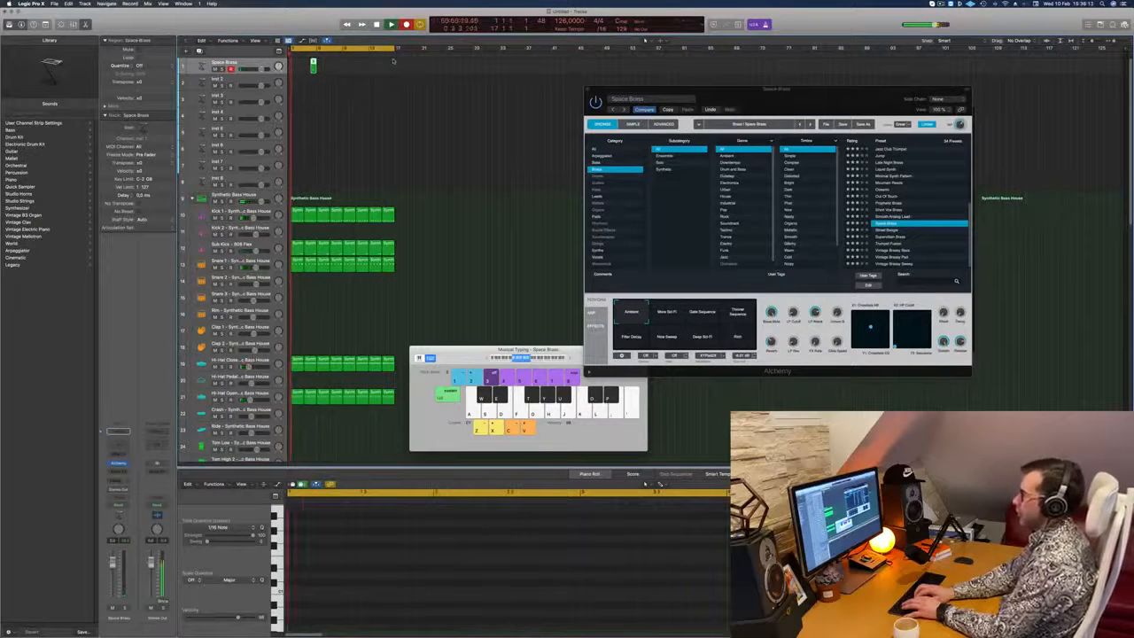
key(g)
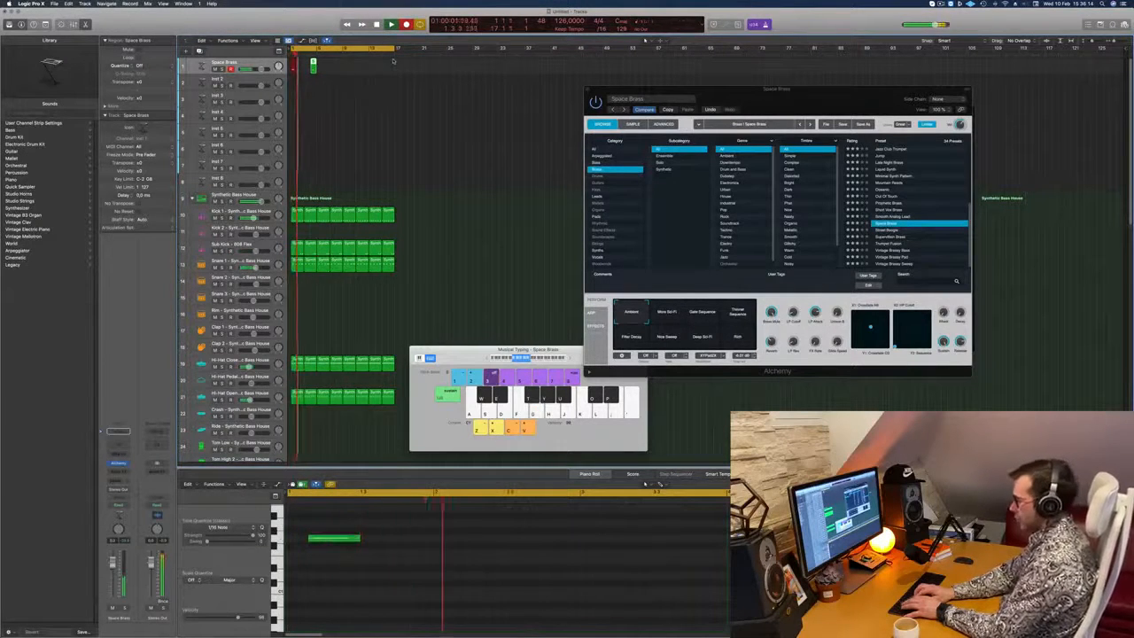
key(space)
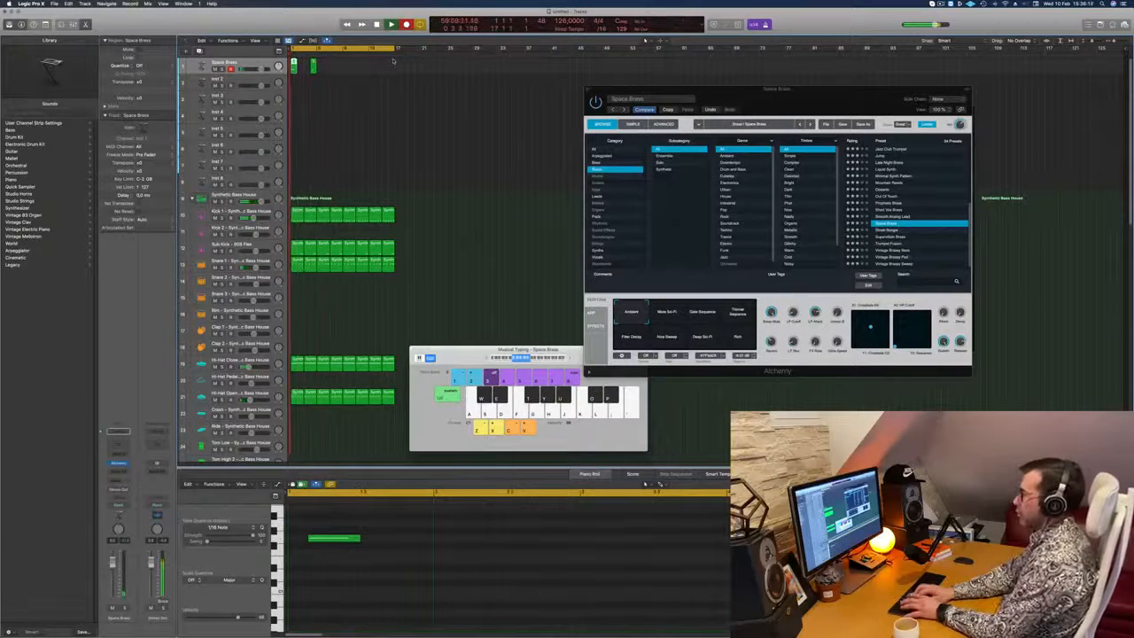
key(space)
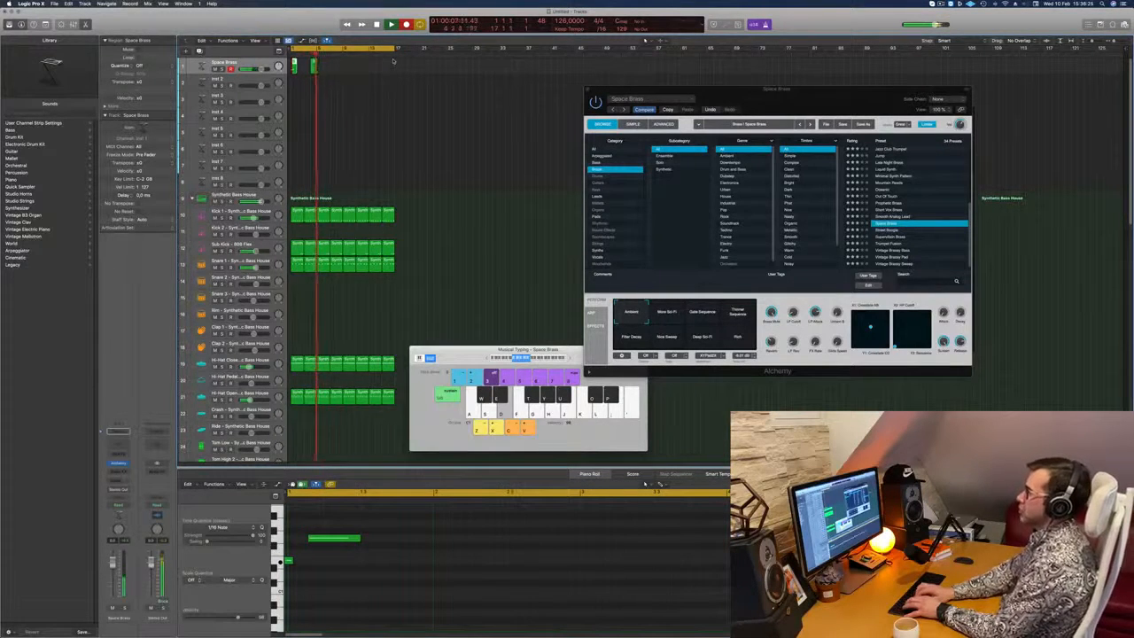
key(h)
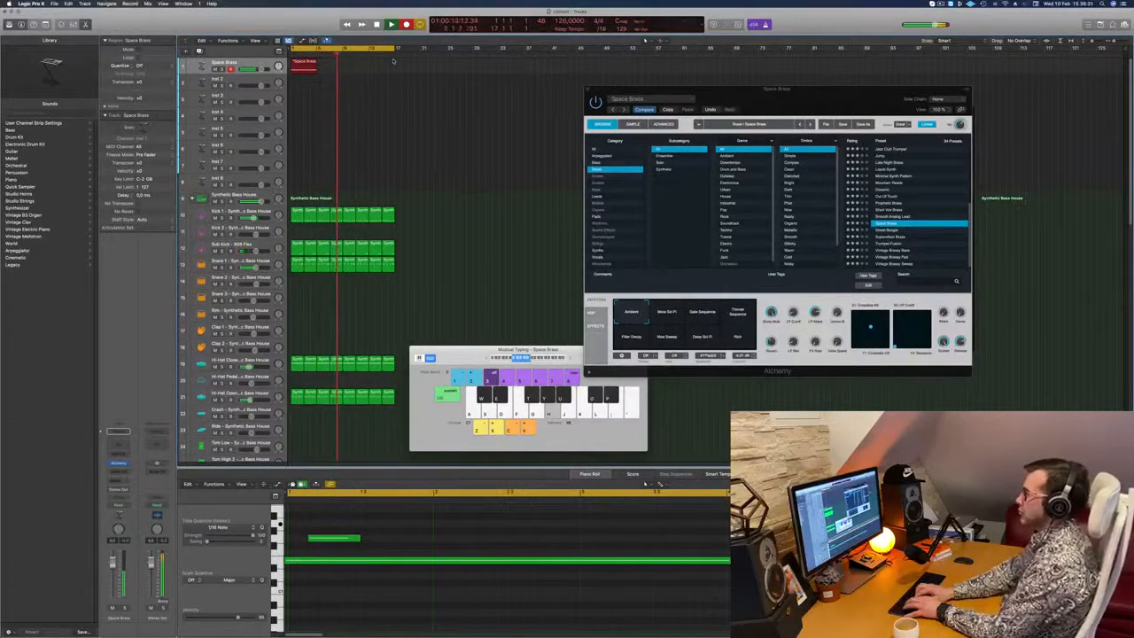
key(g)
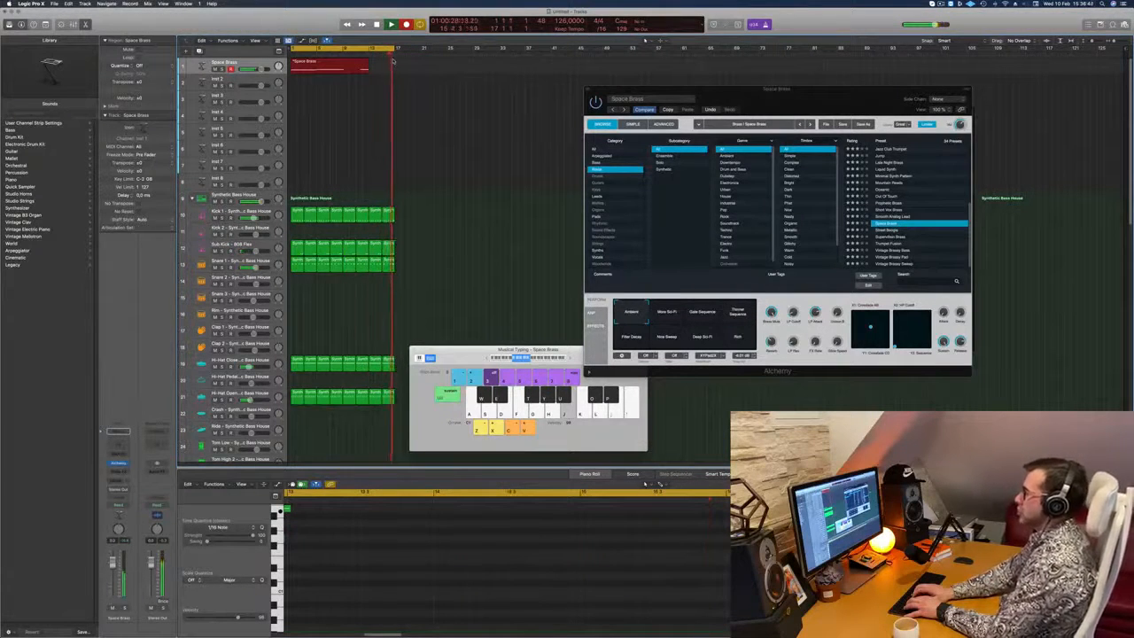
key(space)
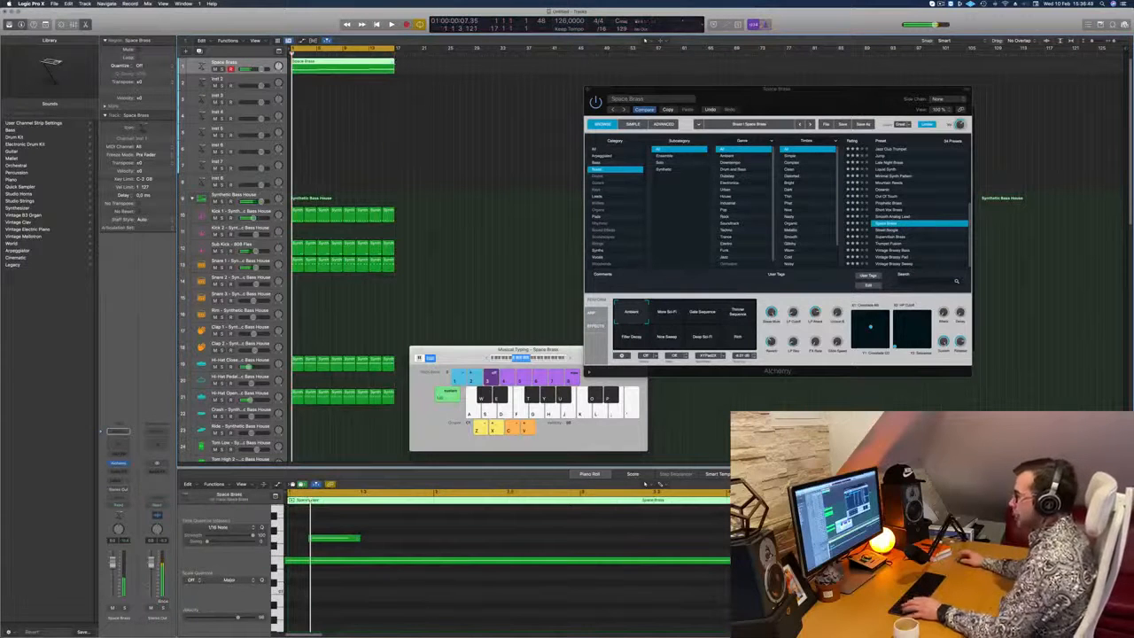
- Delete the stray short note near the start of the Space Brass region and align the four long notes to the grid
scroll(405, 537, down, 5)
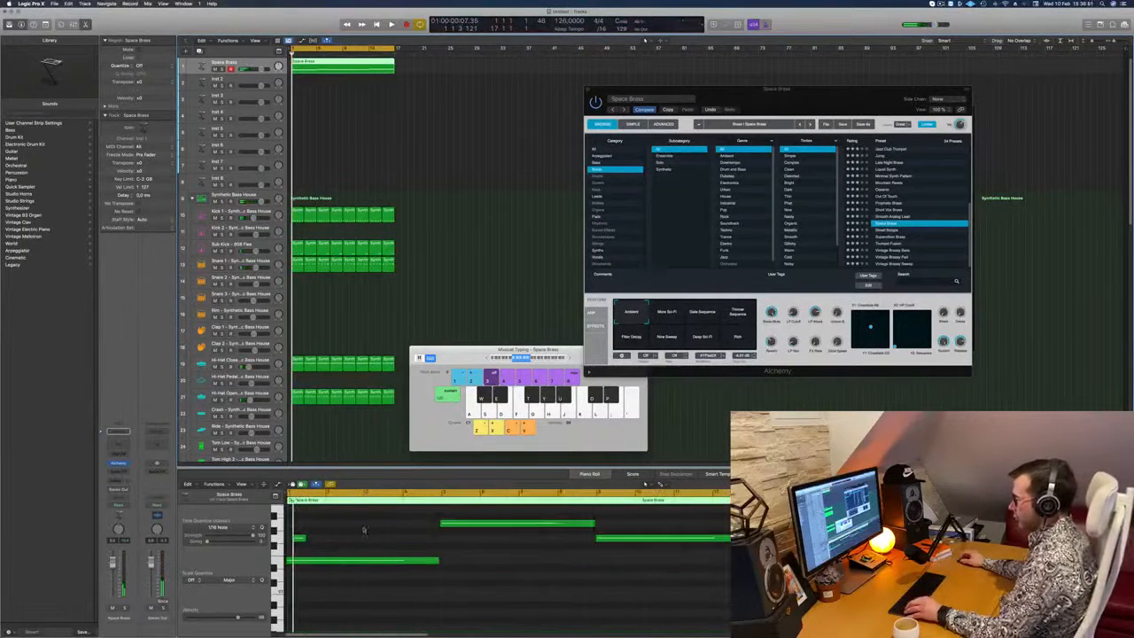
click(301, 539)
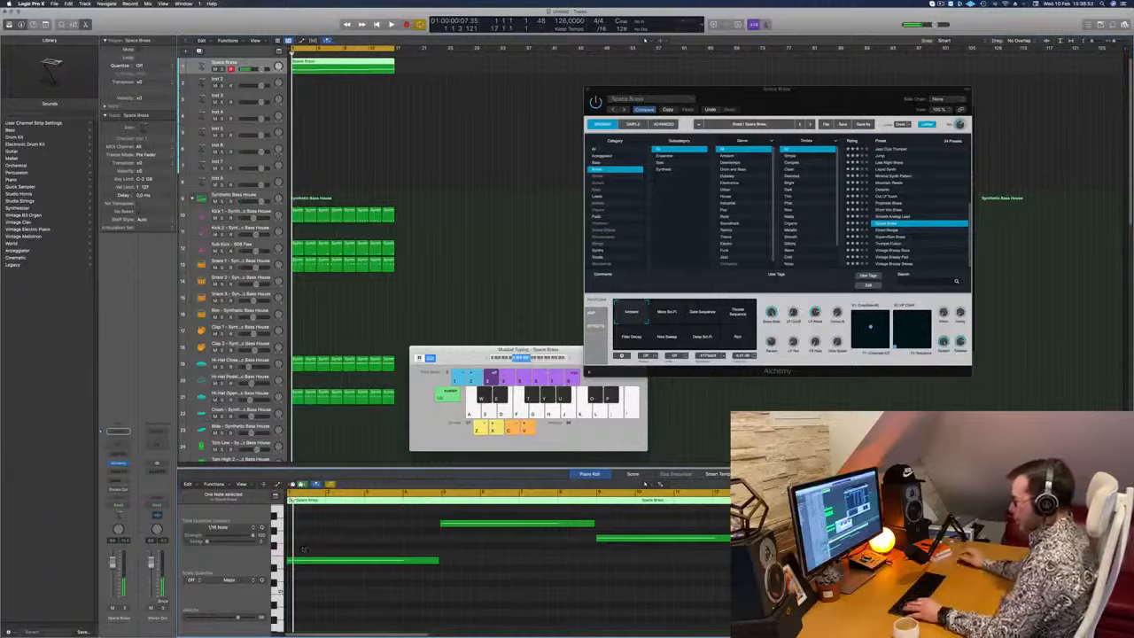
key(super+a)
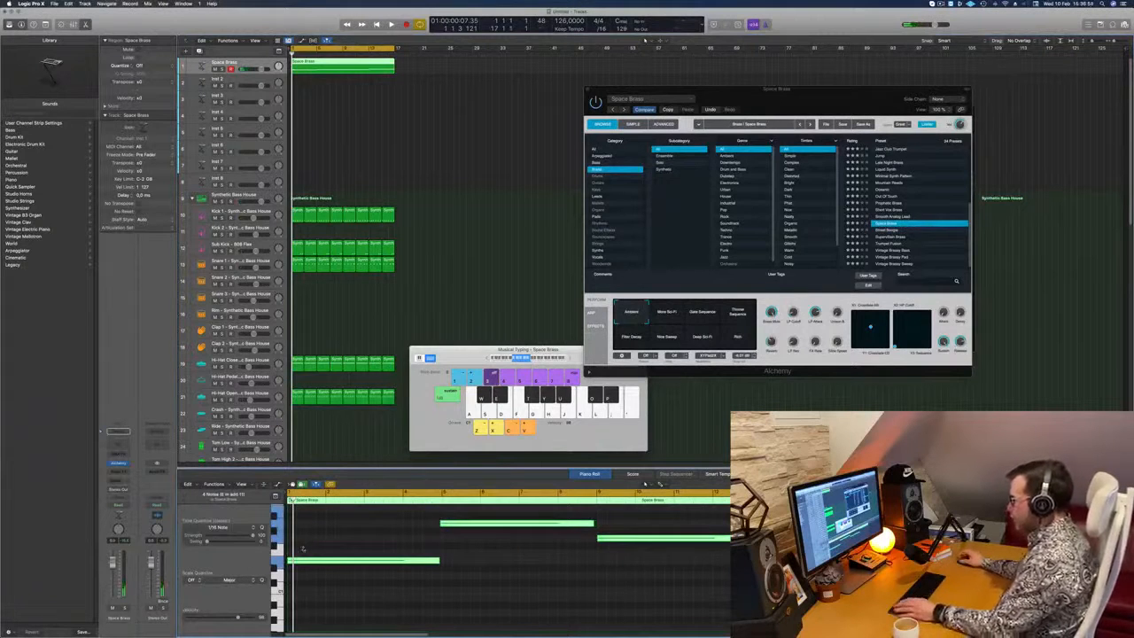
click(458, 526)
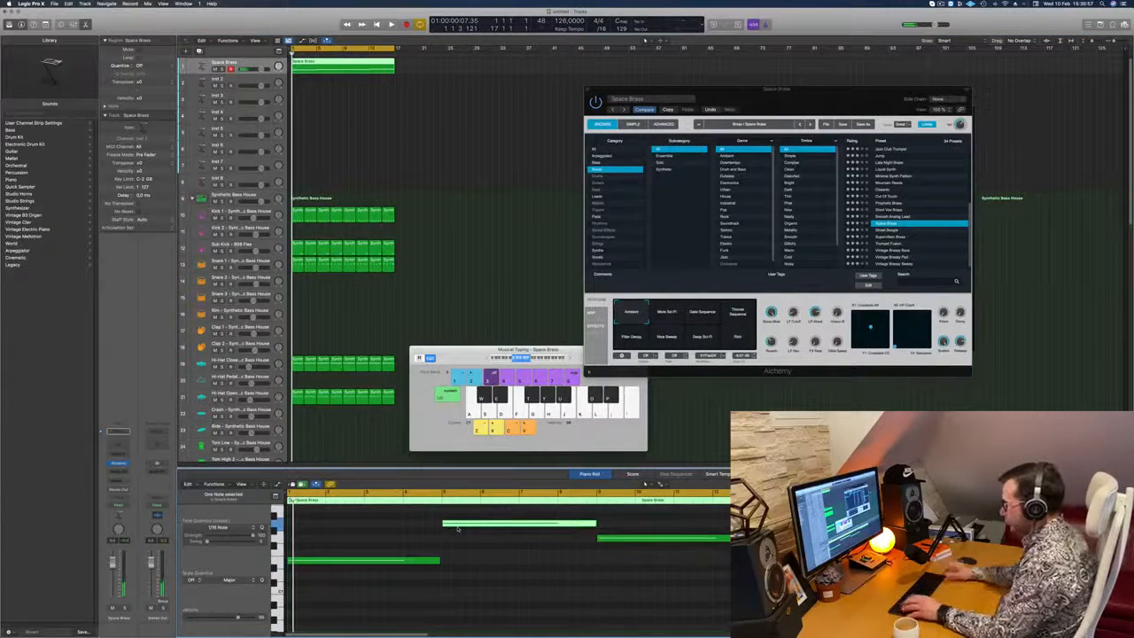
- Switch Space Brass to the Filter Decay snapshot in Alchemy and adjust its performance controls while the arrangement plays
key(space)
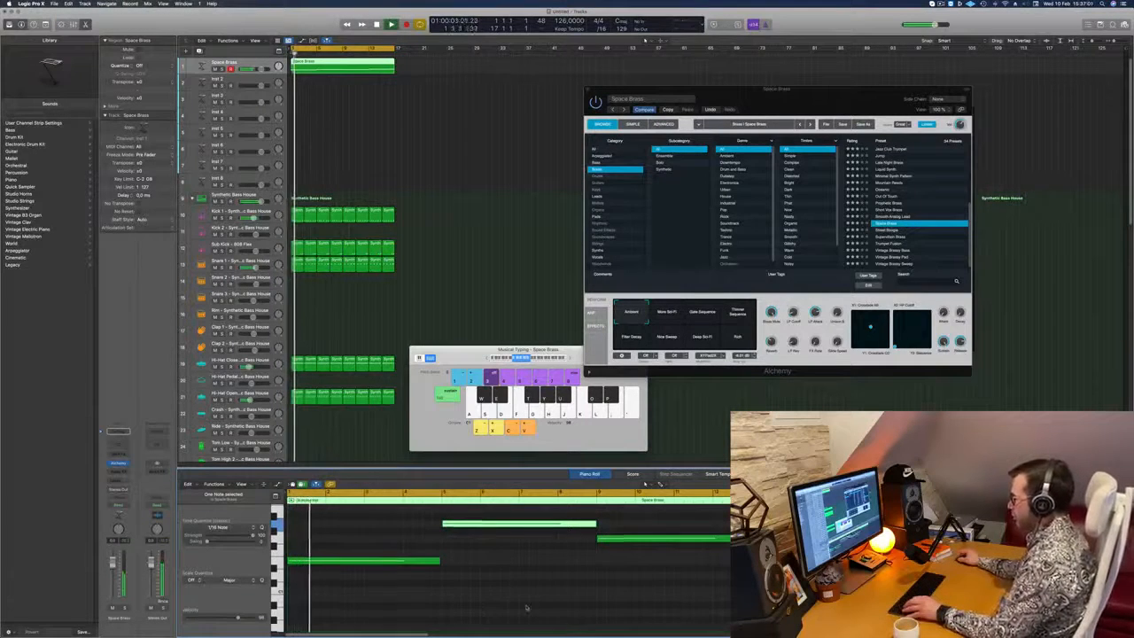
scroll(571, 564, up, 2)
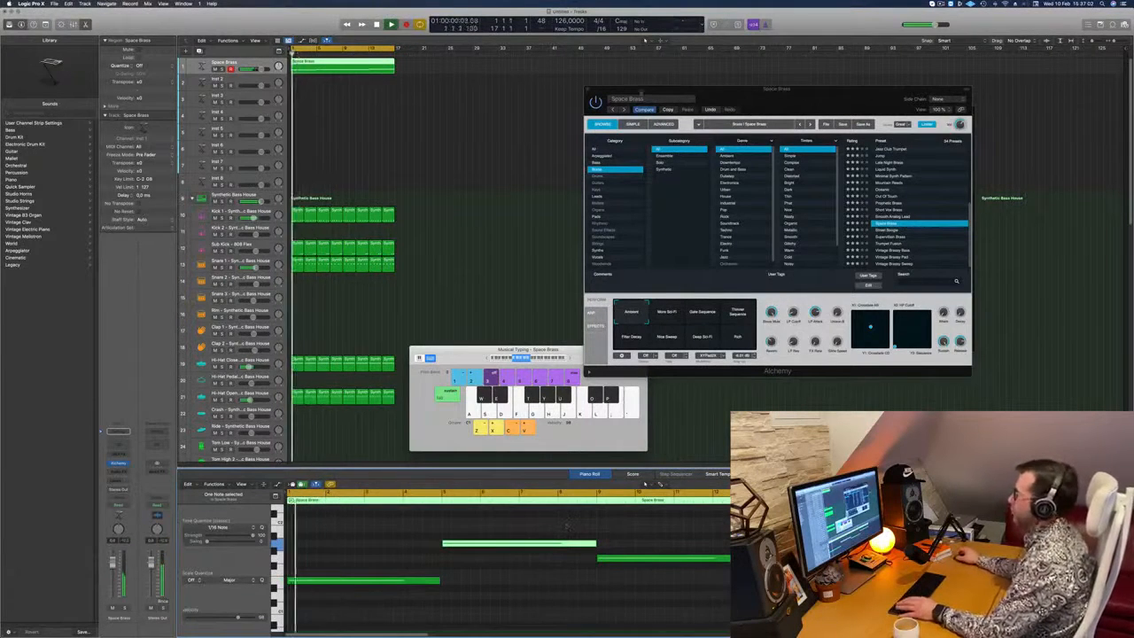
drag(821, 91, 630, 96)
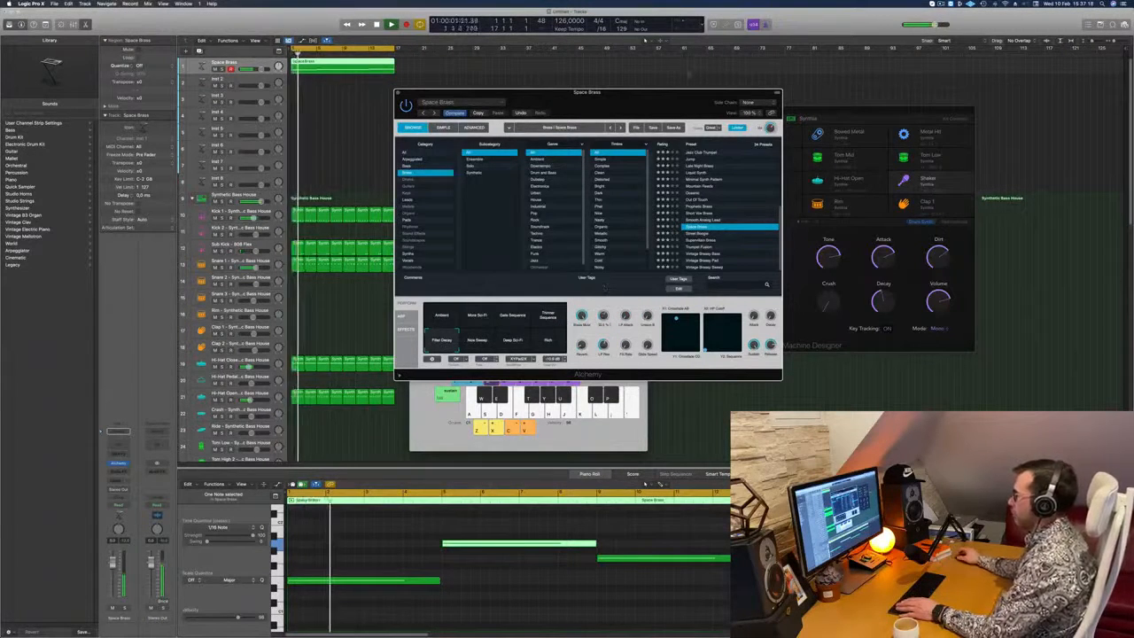
drag(617, 105, 671, 129)
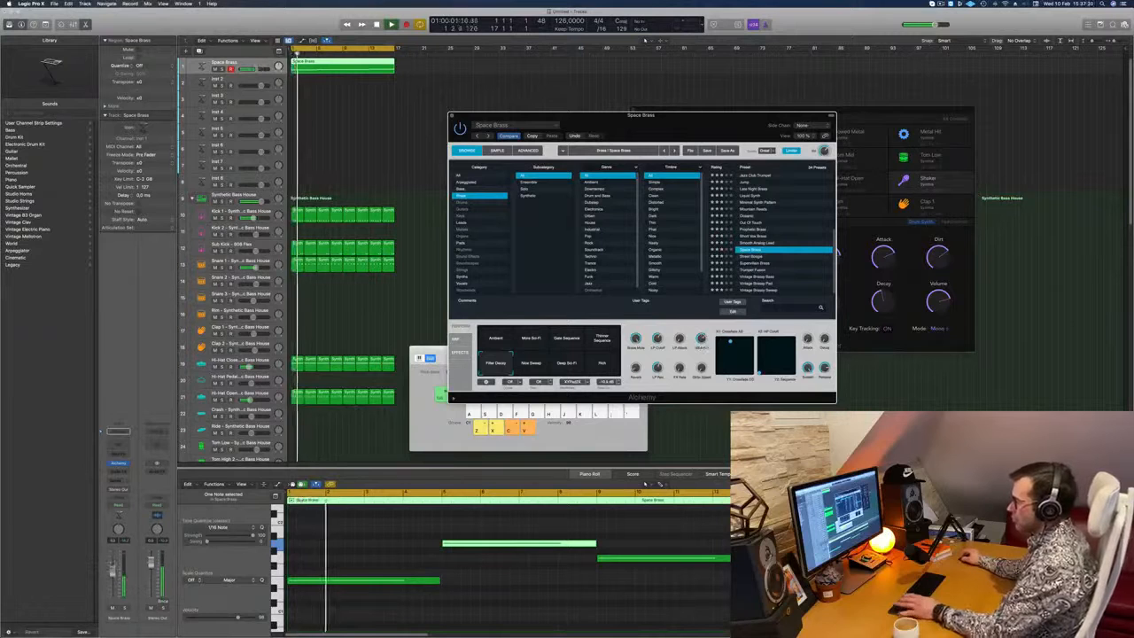
- Create a bus send on the Space Brass track and insert a Channel EQ on its new aux channel
click(119, 480)
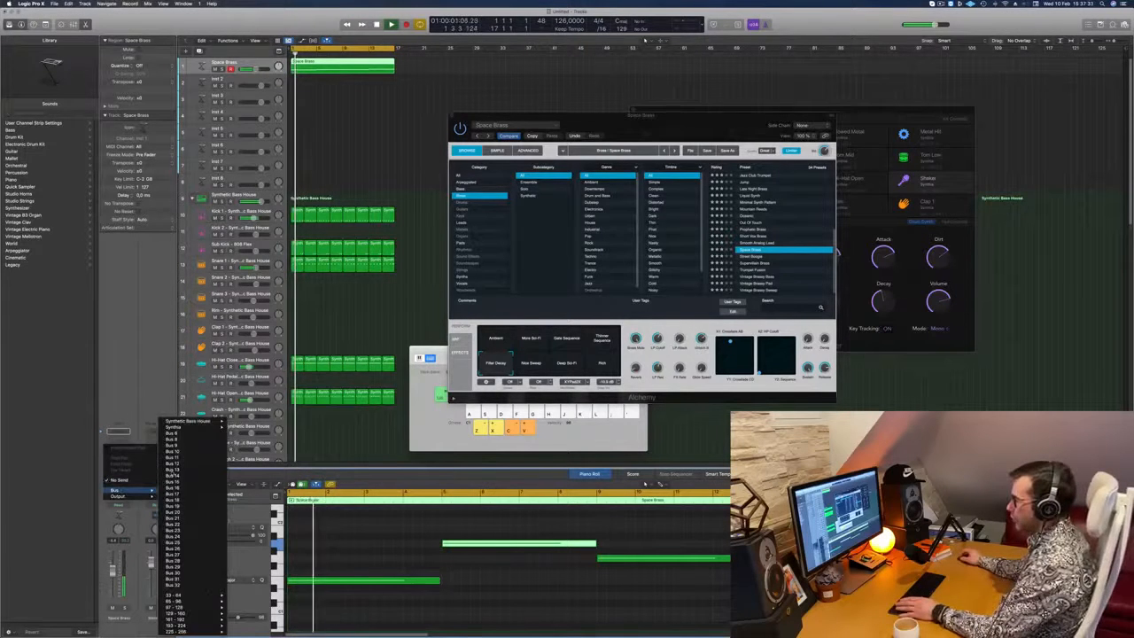
click(175, 433)
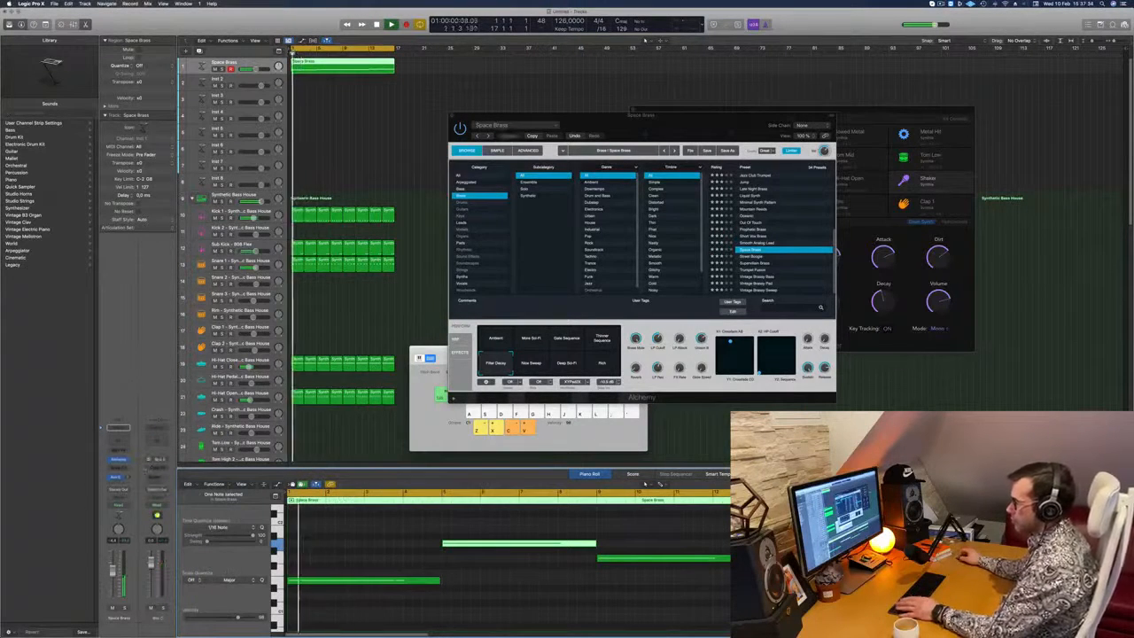
click(157, 440)
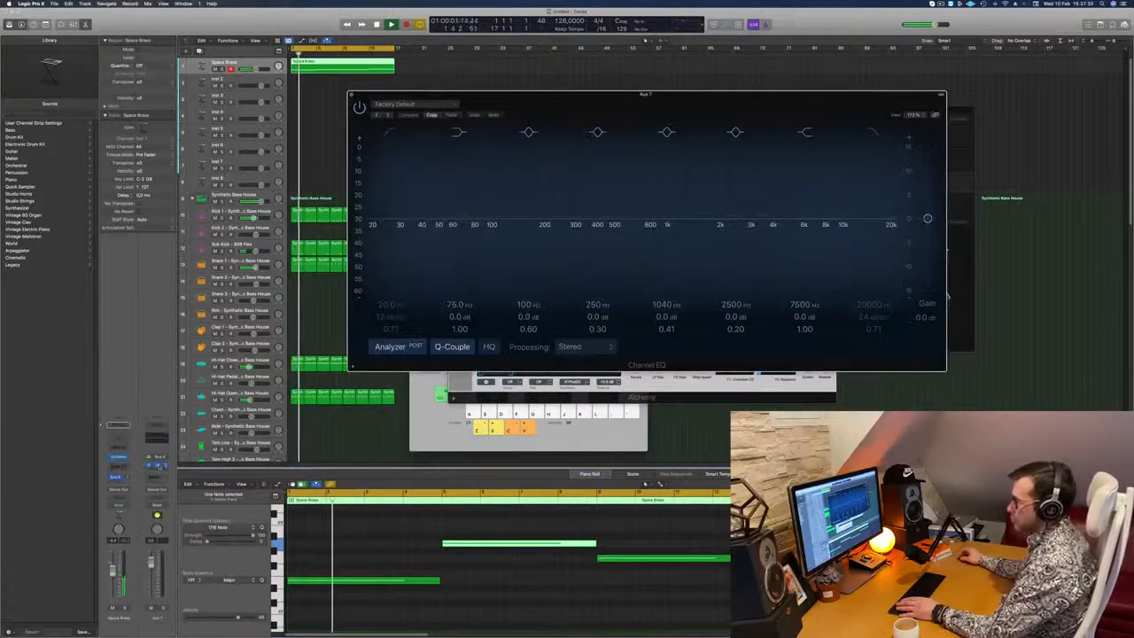
key(super+w)
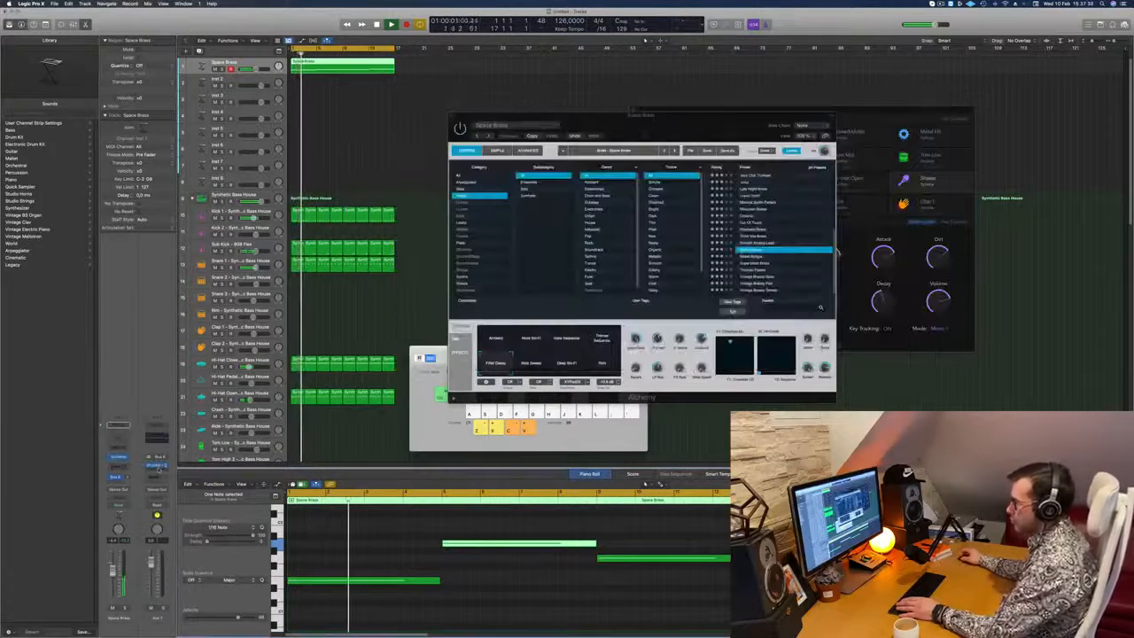
- Insert a SilverVerb reverb after the Channel EQ on the aux channel
click(157, 472)
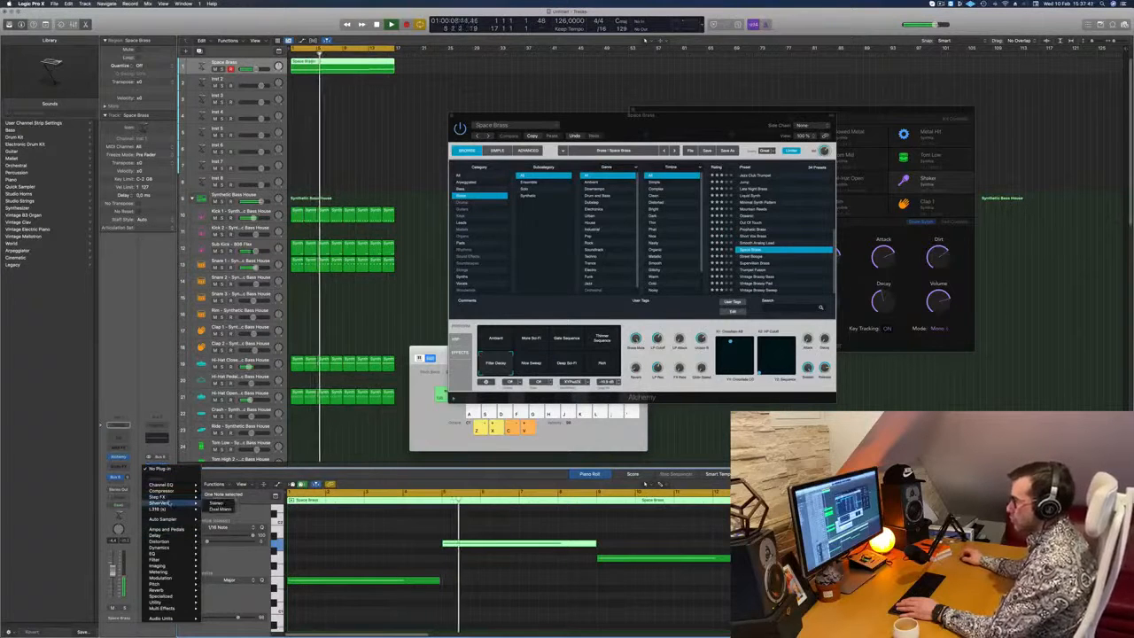
mouse_move(158, 553)
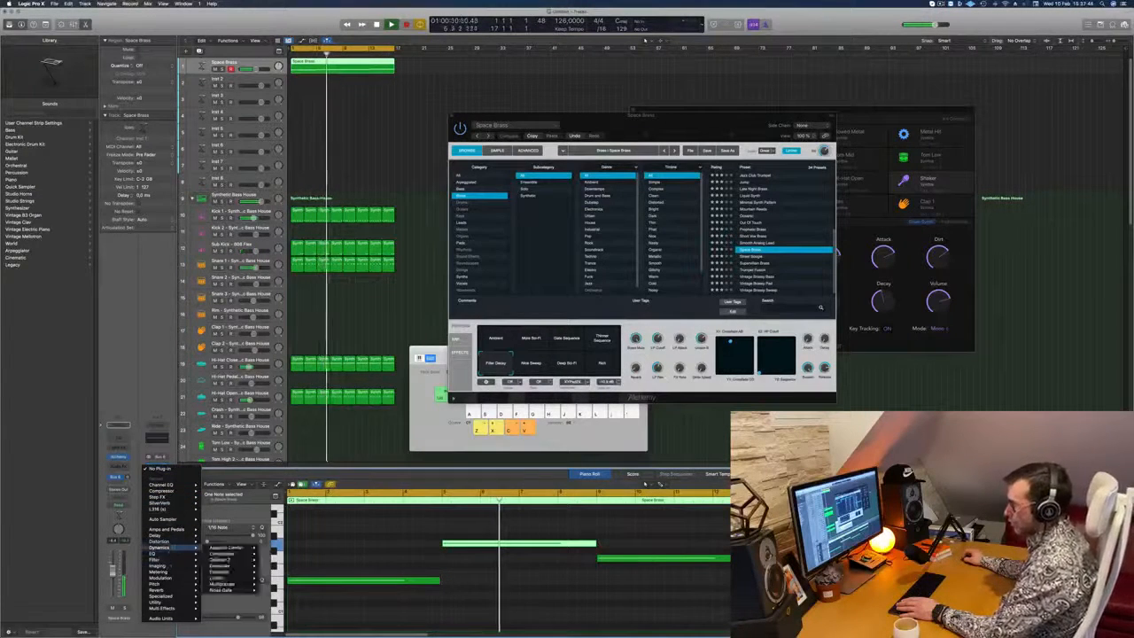
mouse_move(173, 590)
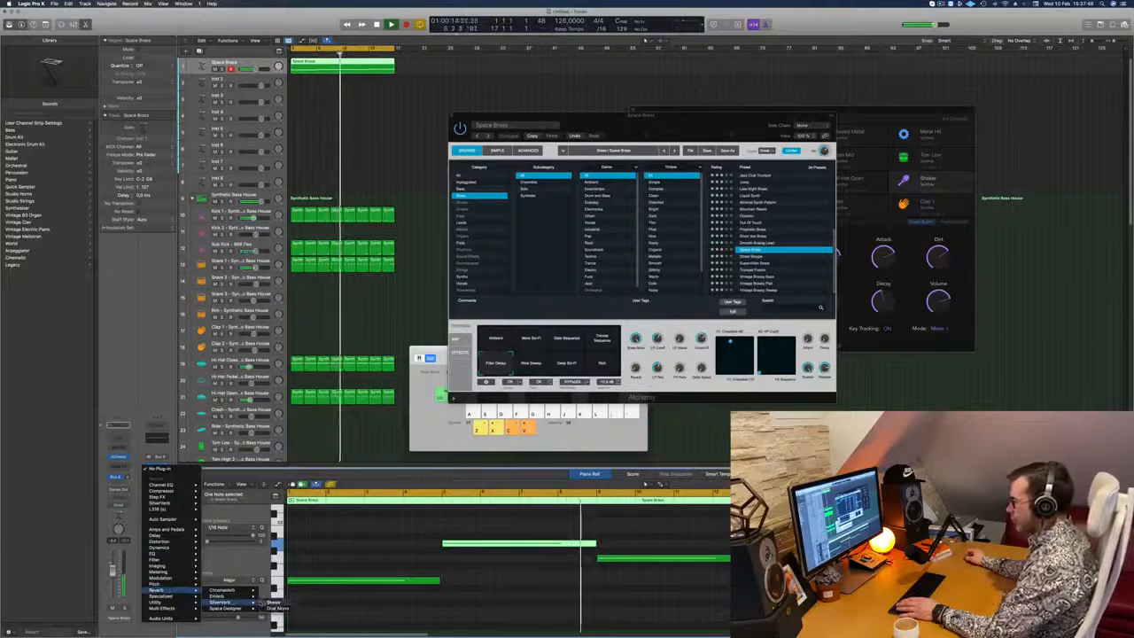
click(226, 601)
- Load a SilverVerb preset with 92% reflectivity, size 162 and 100% wet, and raise the Space Brass track's send level to the aux
drag(553, 100, 488, 113)
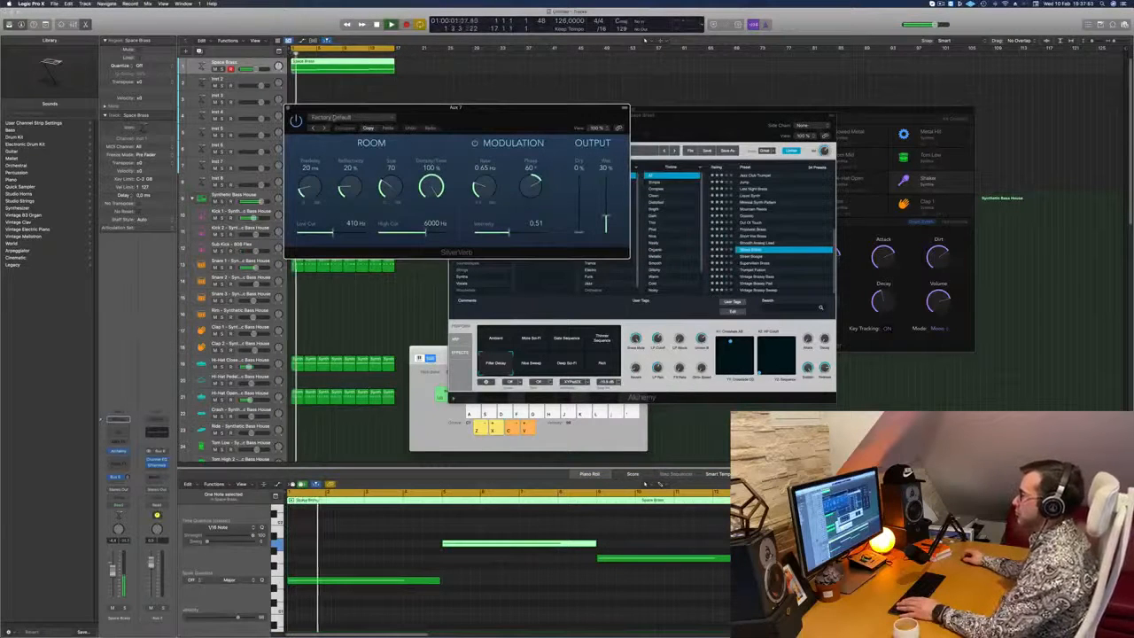
click(332, 117)
click(332, 247)
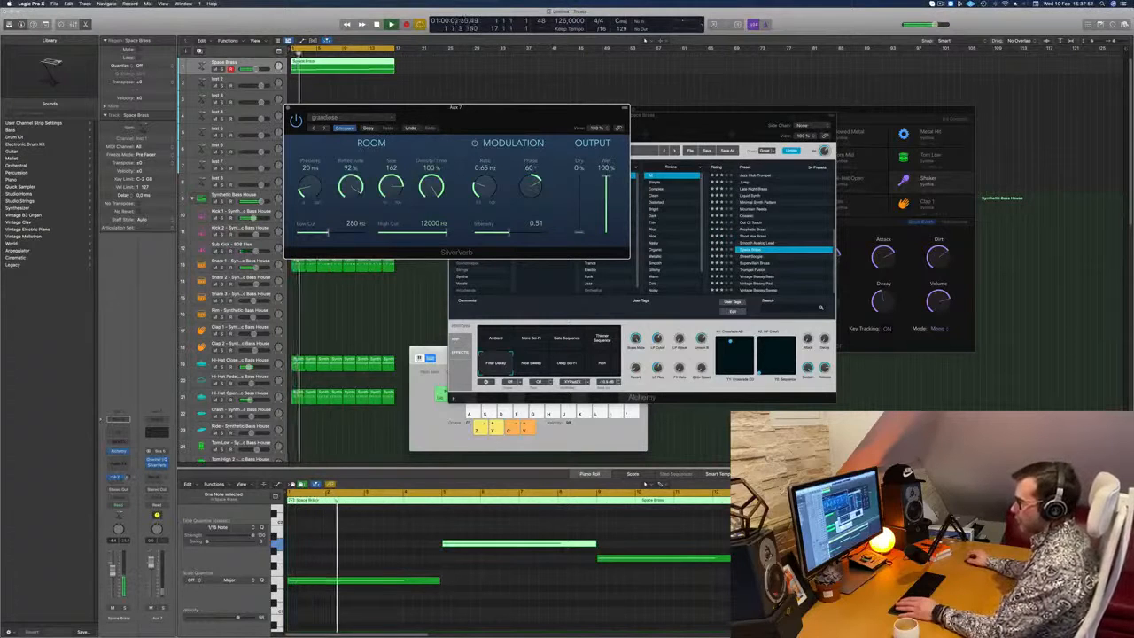
drag(127, 477, 293, 109)
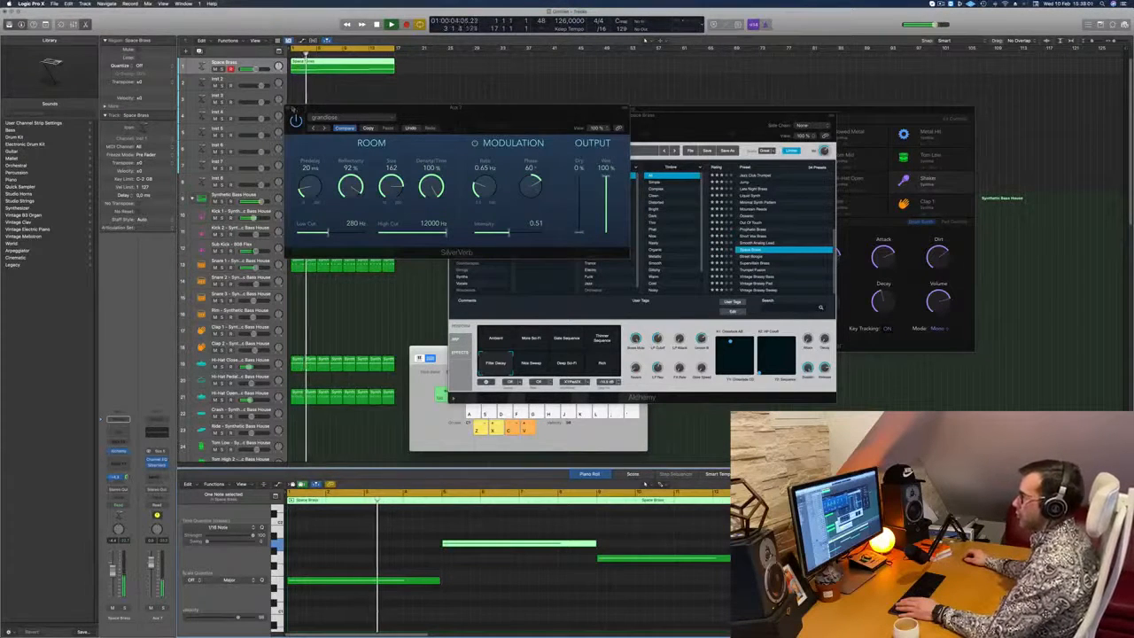
click(290, 108)
- Adjust the performance controls of Alchemy's Filter Decay snapshot during playback, repositioning the synth window as needed
drag(659, 117, 697, 62)
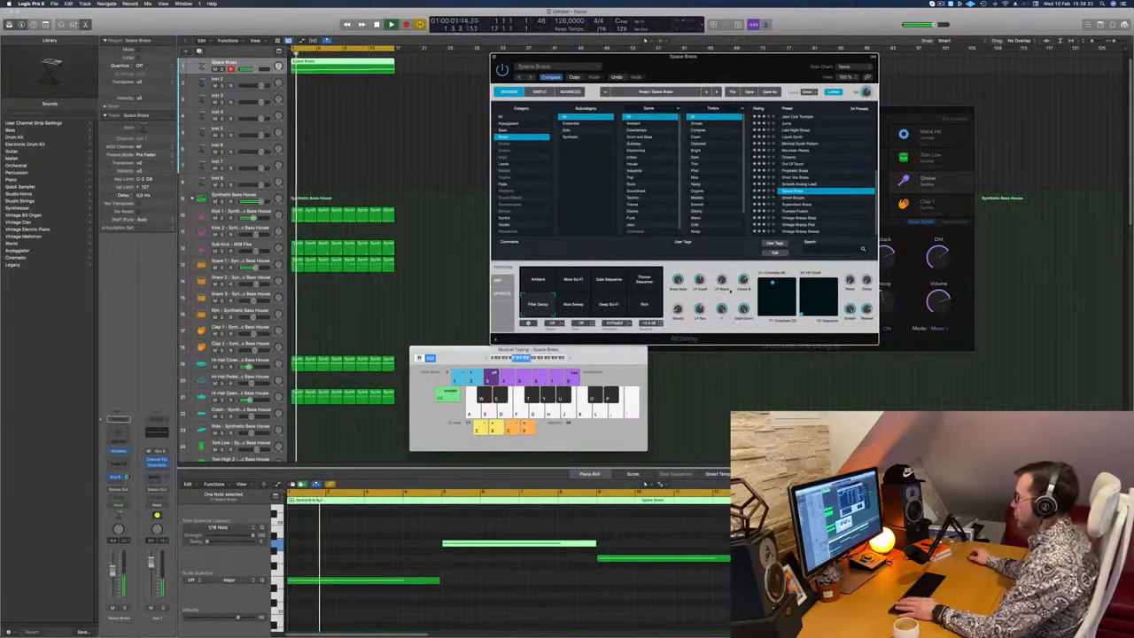
drag(700, 64, 741, 96)
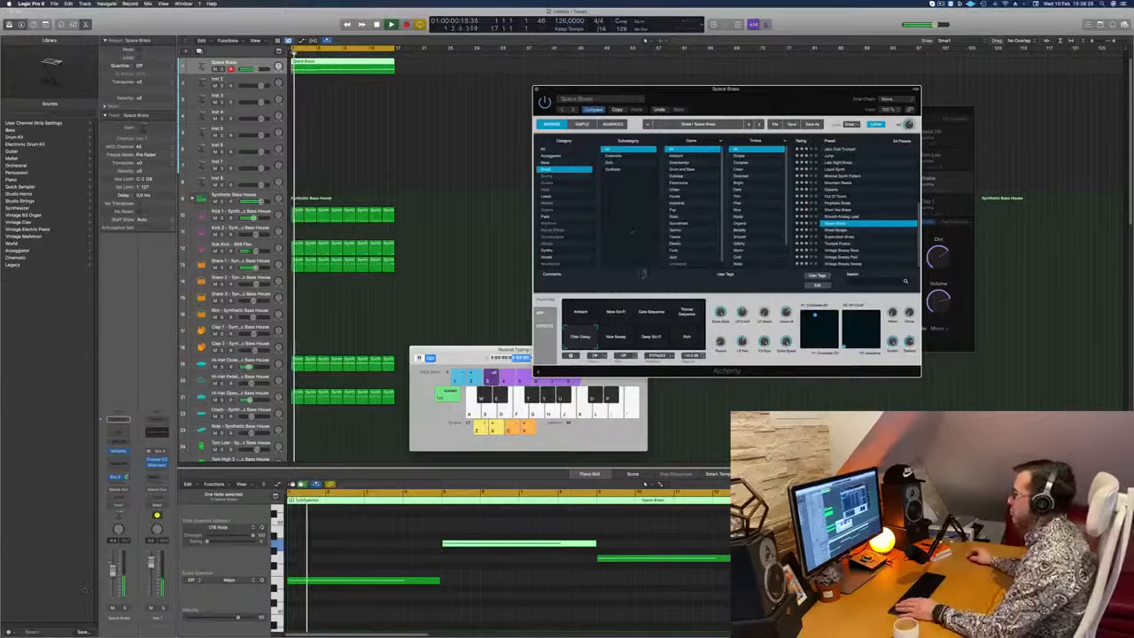
drag(776, 89, 698, 111)
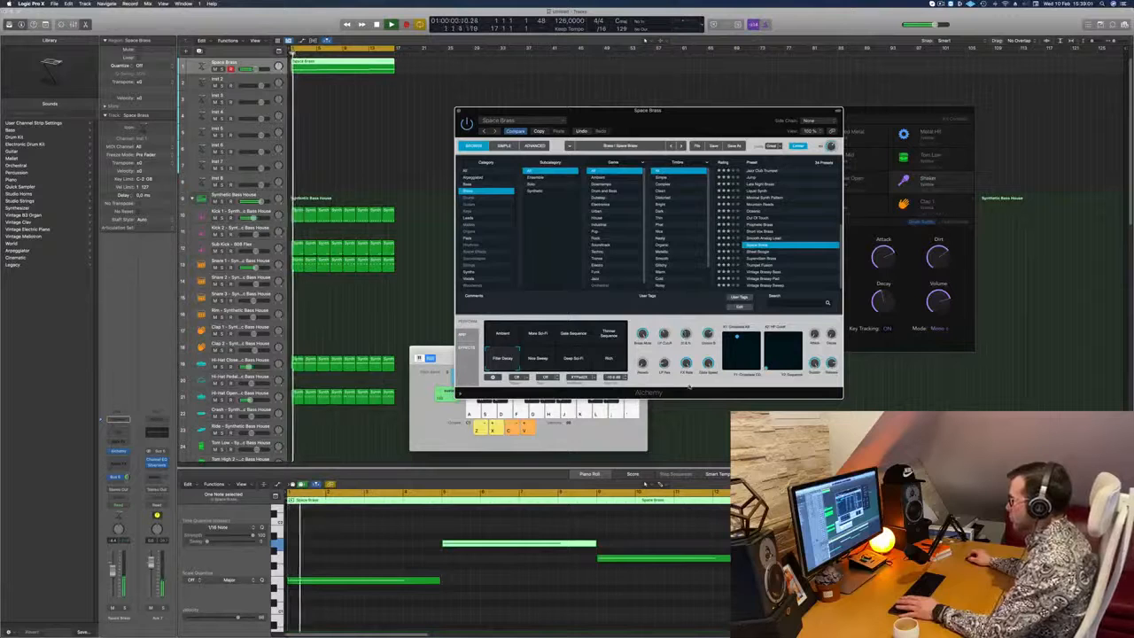
drag(784, 112, 879, 78)
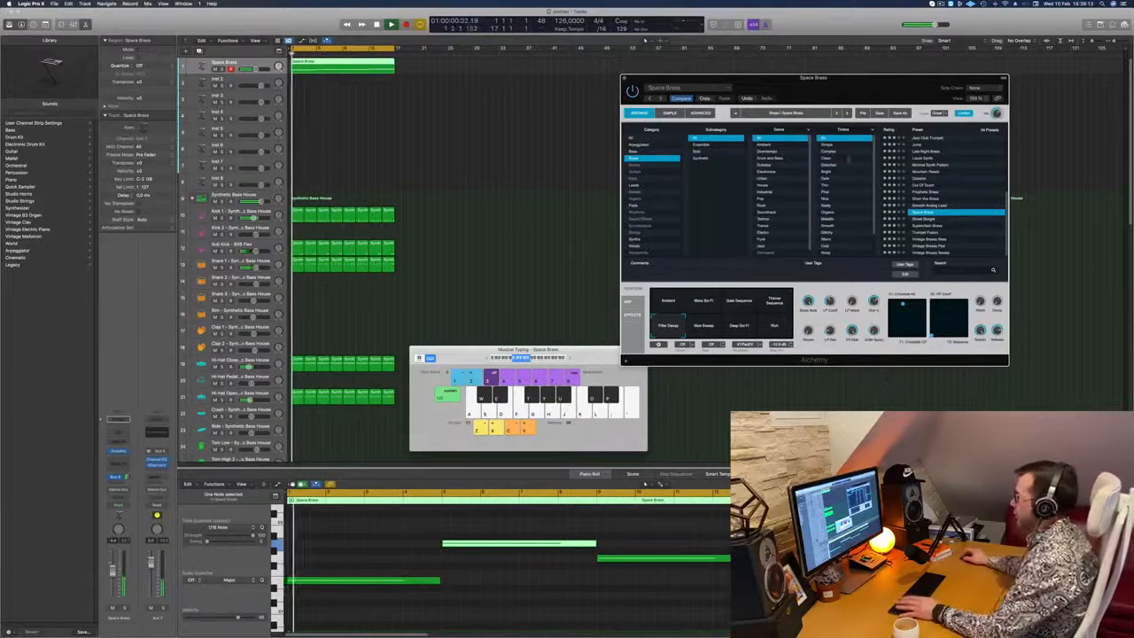
drag(858, 93, 754, 116)
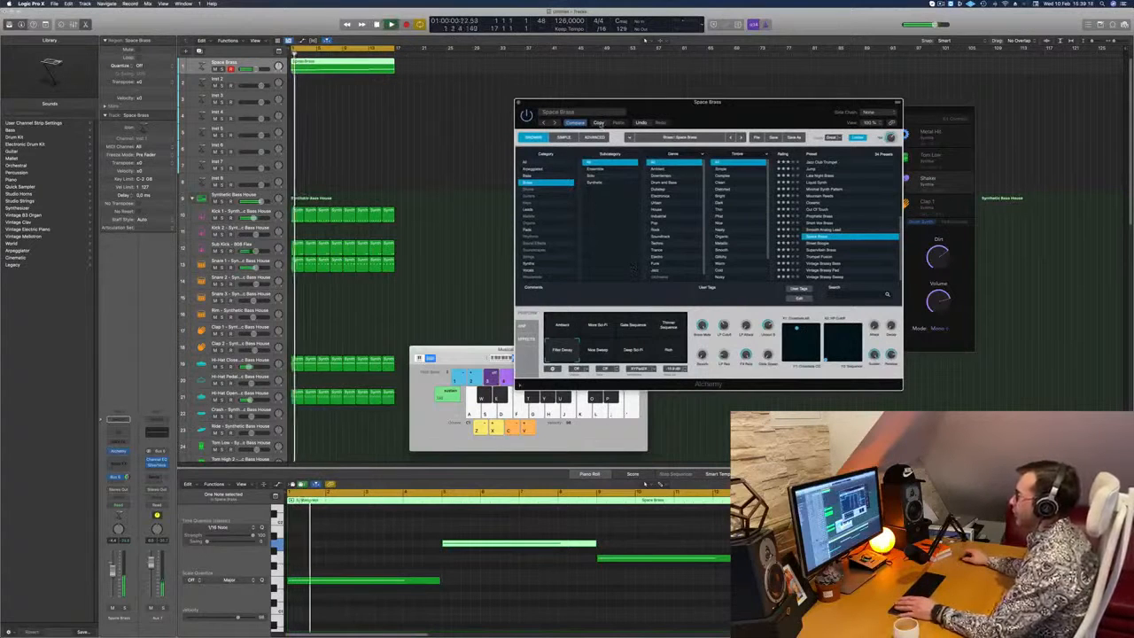
- Audition Alchemy's Nice Sweep and Deep Sci-Fi snapshots and restore the copied Filter Decay settings
click(598, 350)
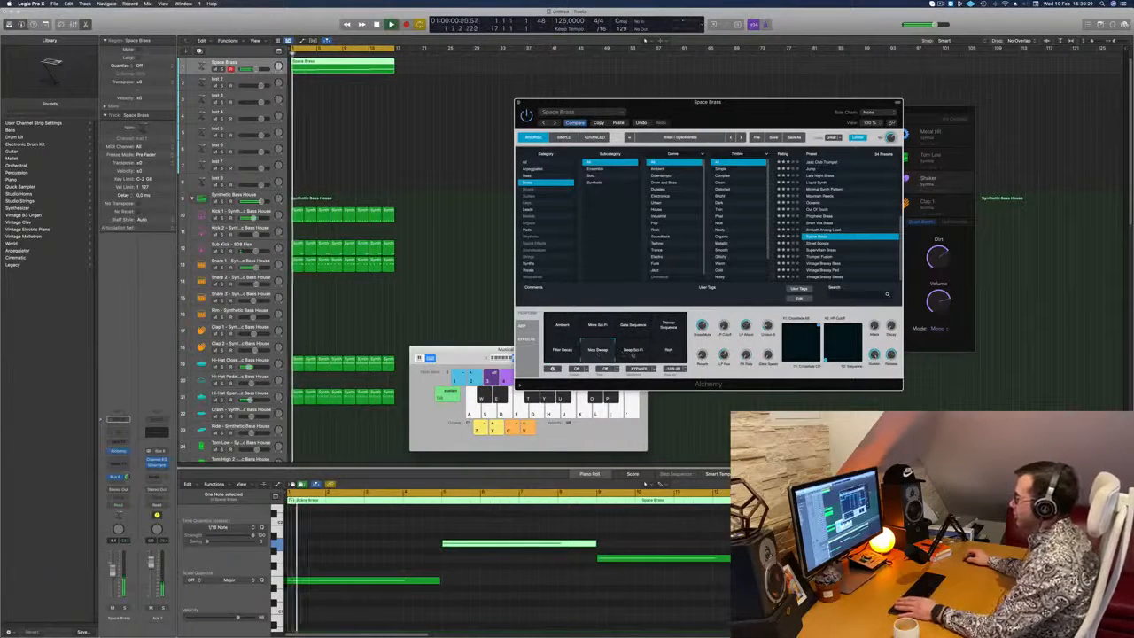
click(633, 350)
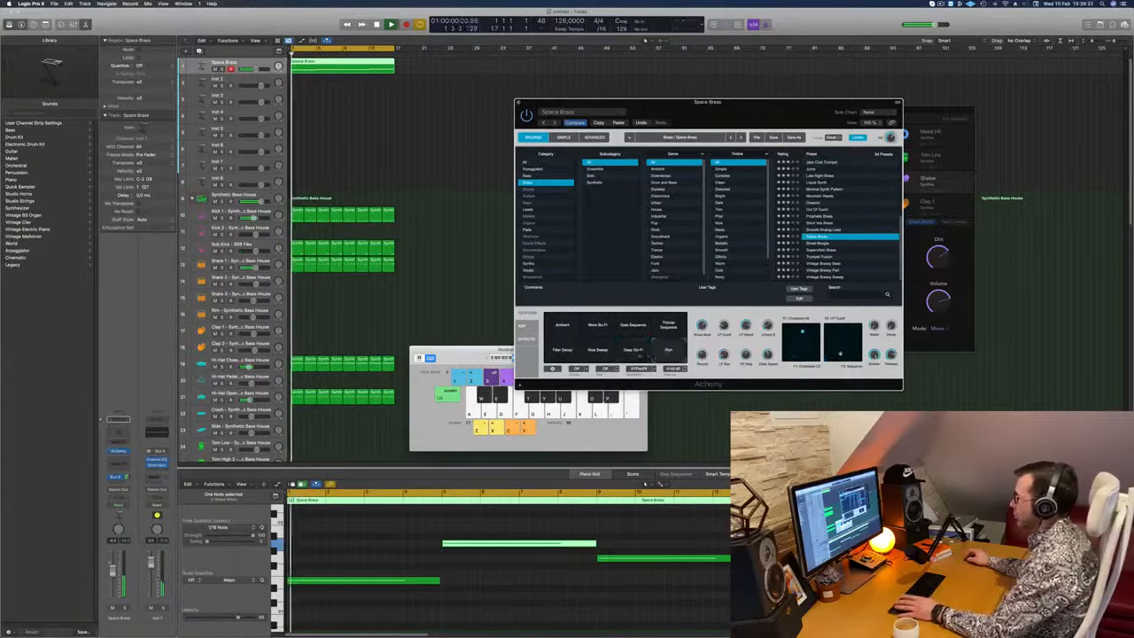
click(598, 351)
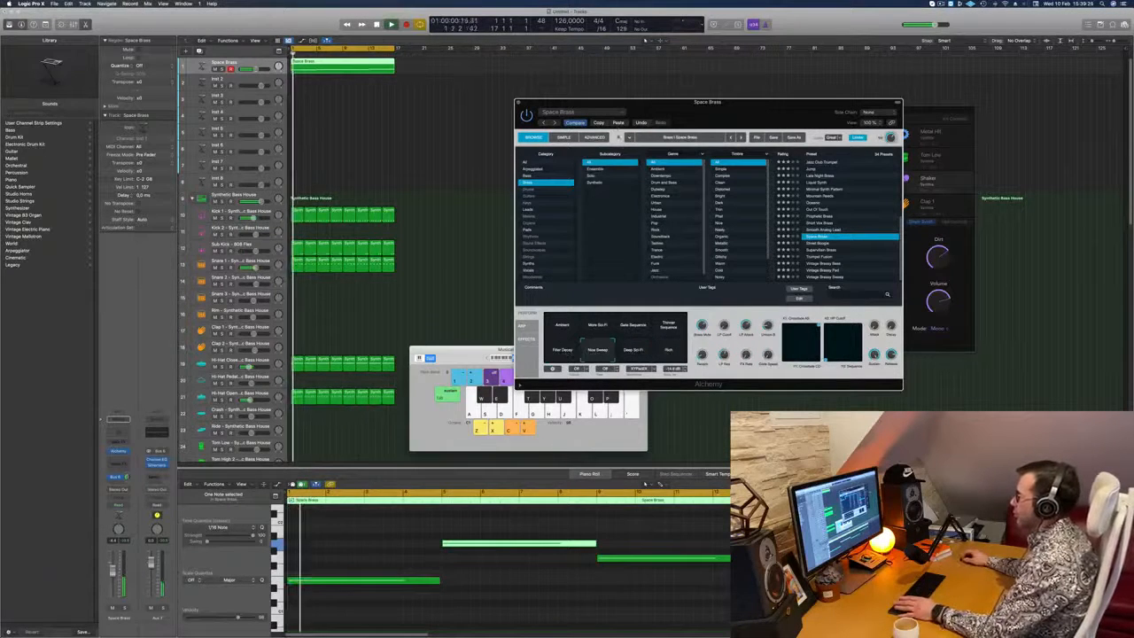
click(622, 125)
- Examine the LFO, MSEG and sequencer modulators in Alchemy's advanced view and close the synth window
mouse_move(738, 106)
mouse_down()
mouse_move(662, 103)
mouse_move(816, 79)
mouse_move(732, 117)
mouse_up()
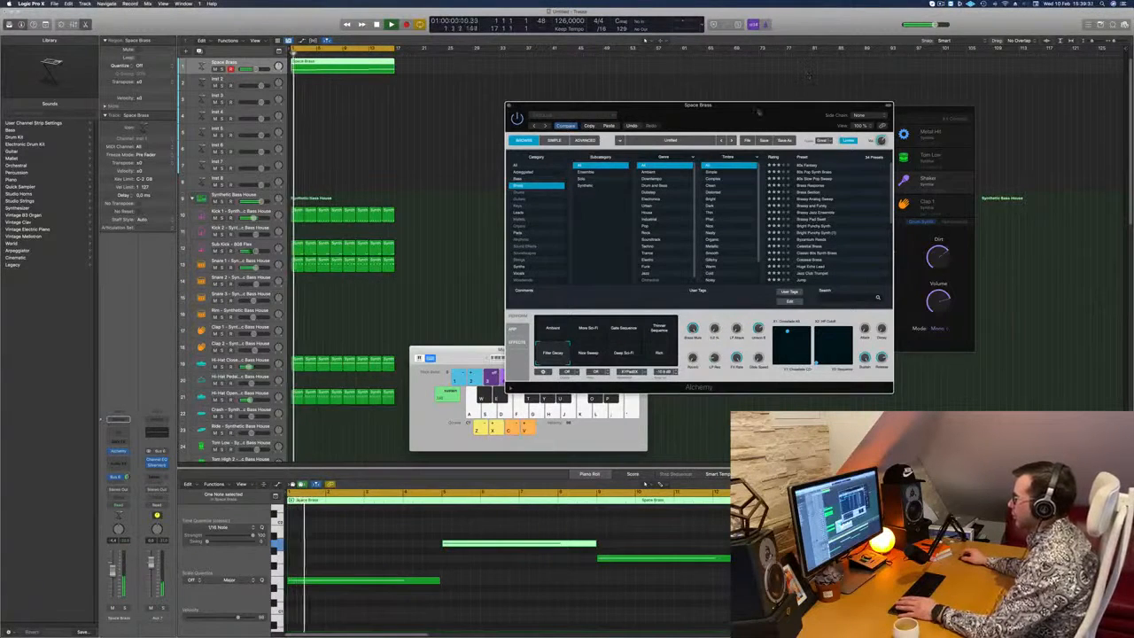
drag(758, 113, 918, 101)
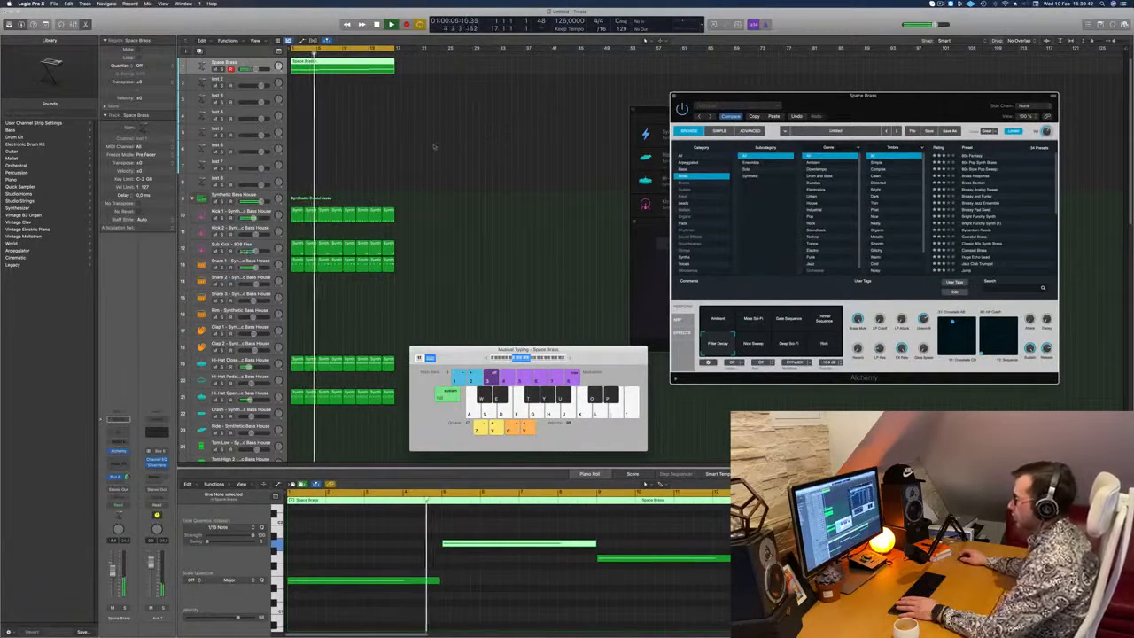
drag(912, 110, 738, 153)
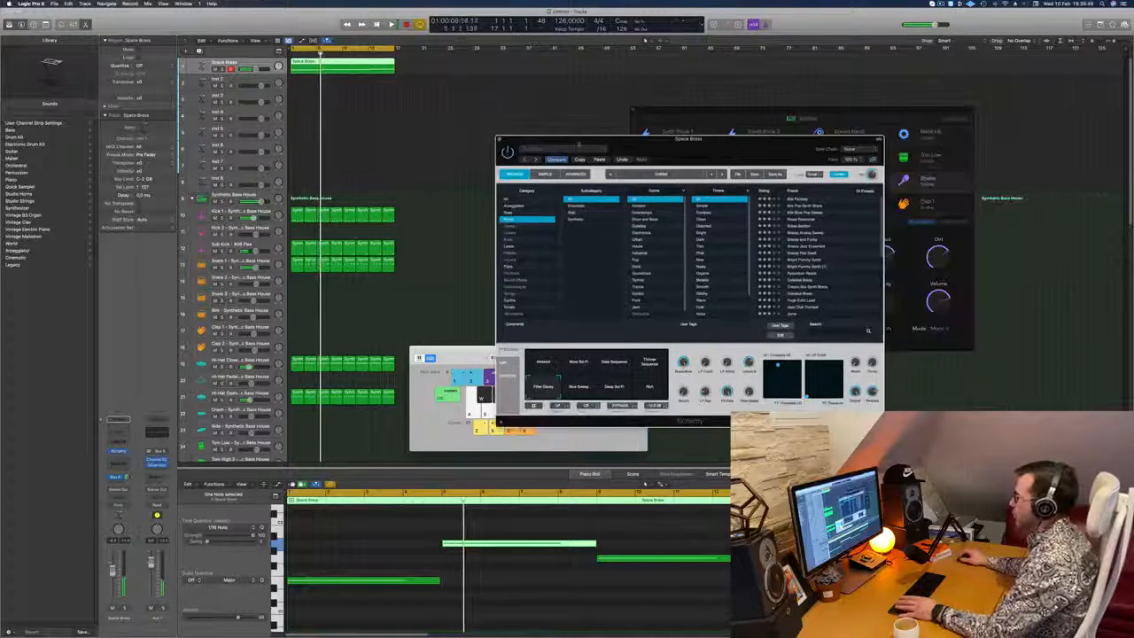
click(572, 174)
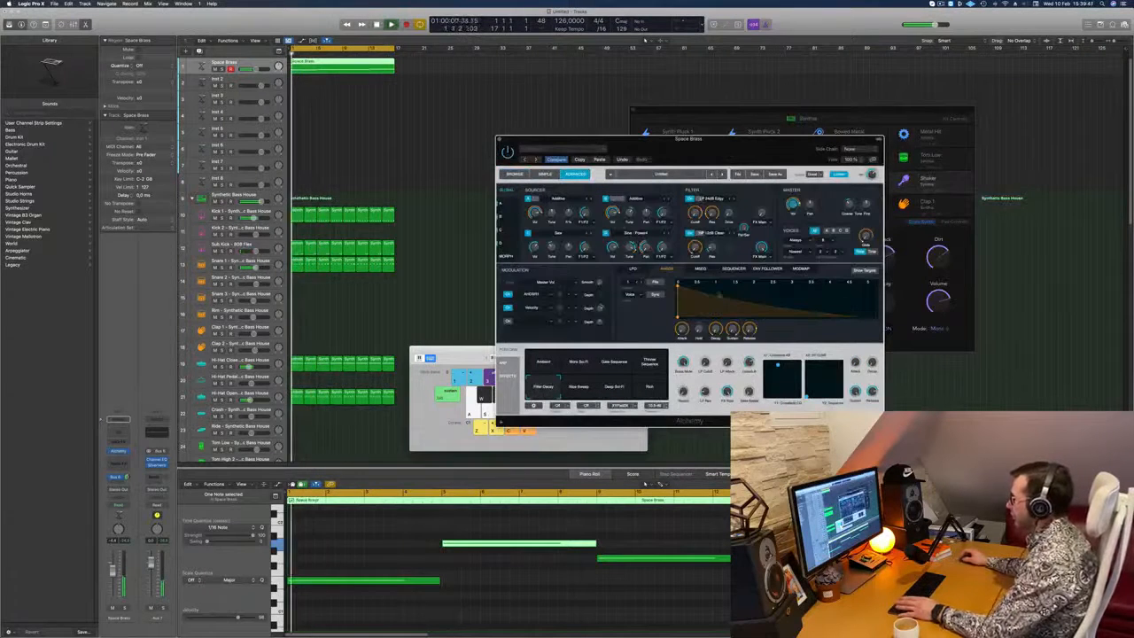
click(634, 269)
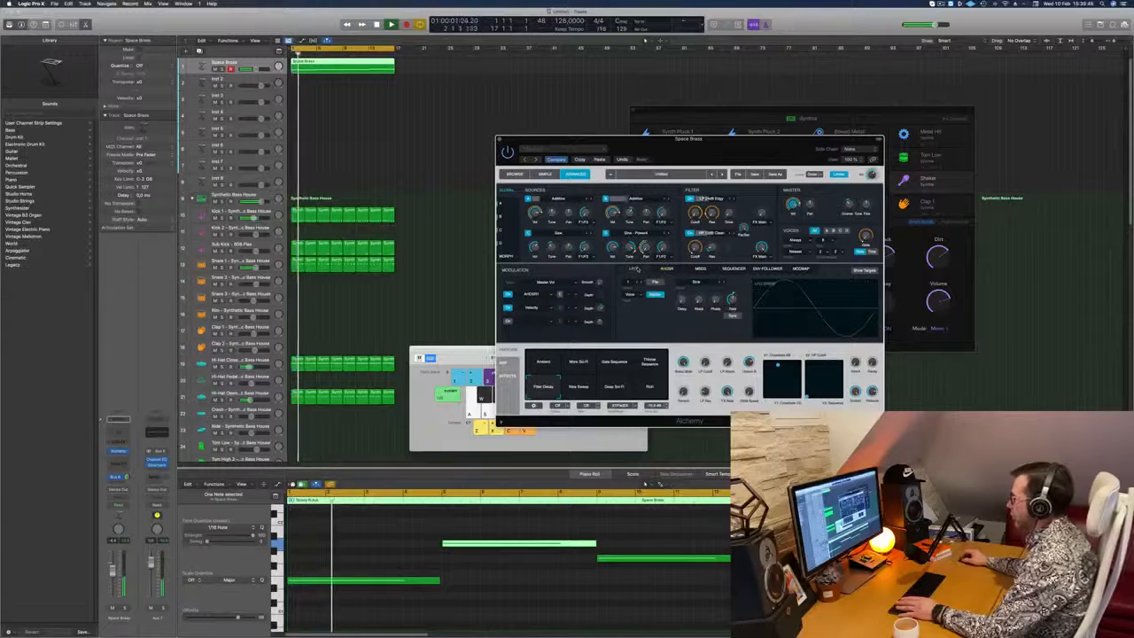
click(701, 270)
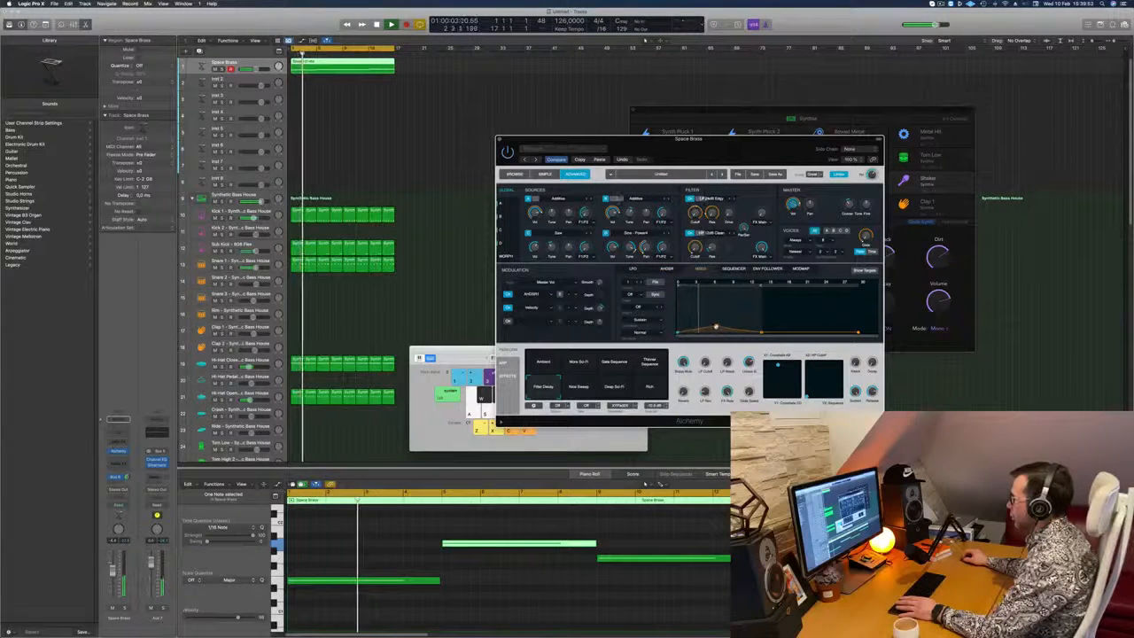
click(725, 270)
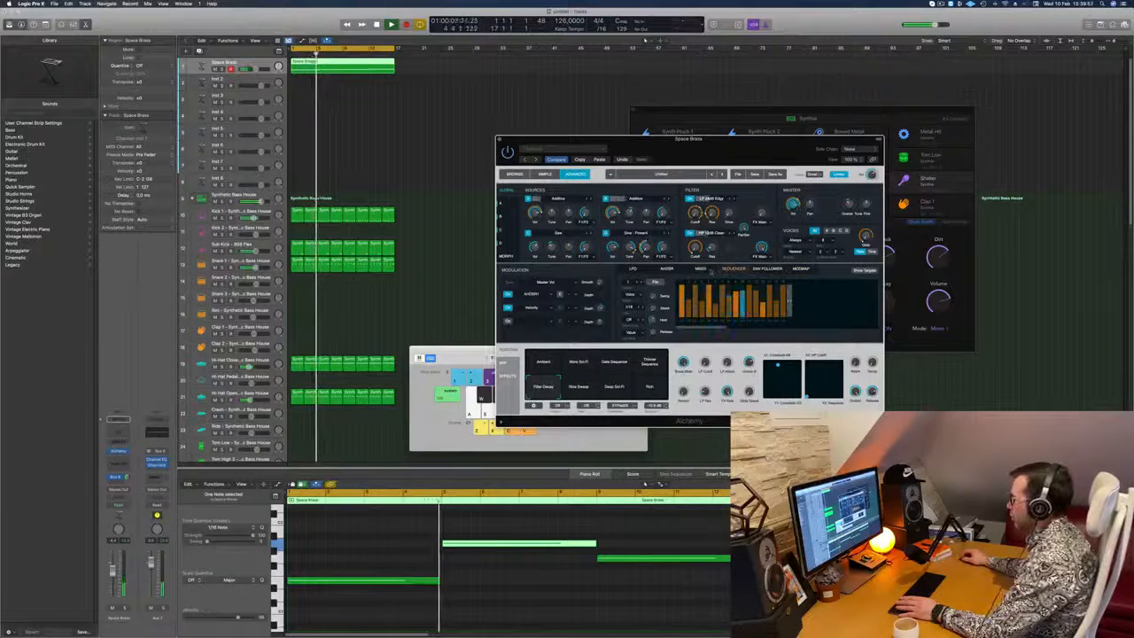
click(700, 268)
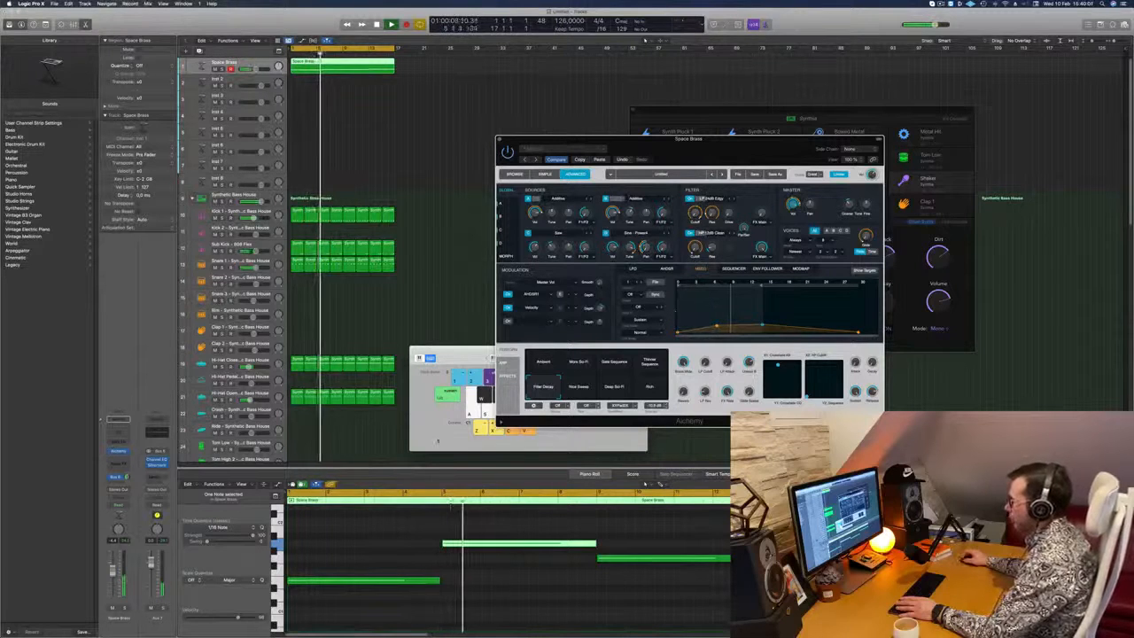
click(499, 139)
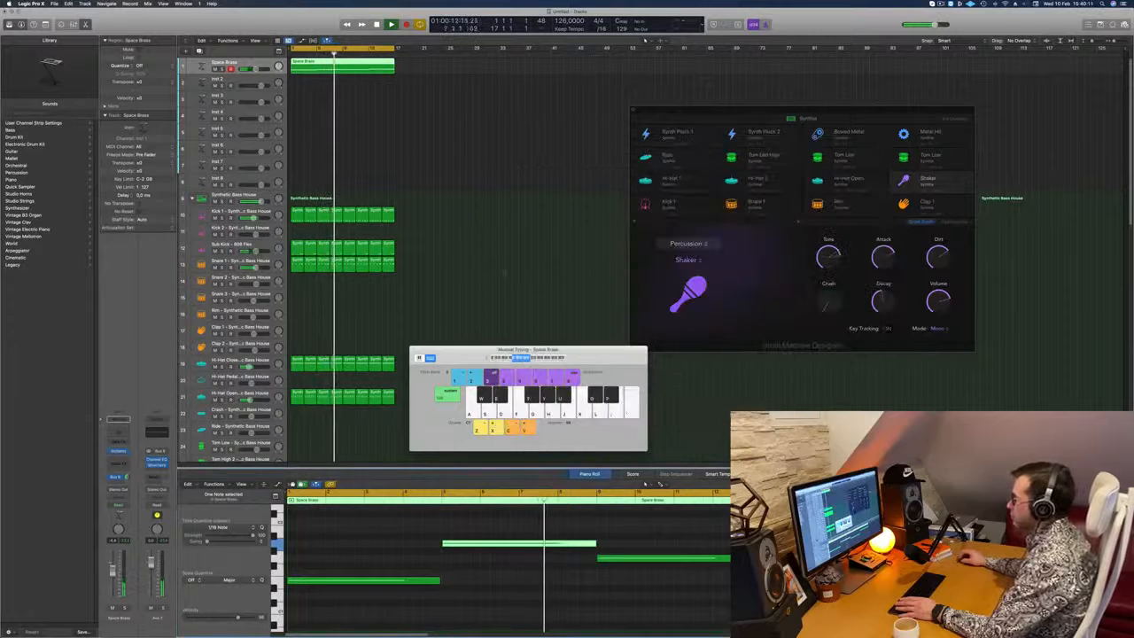
- Restart playback, reopen Alchemy in its preset browser view, and lower the Space Brass channel fader slightly
key(space)
key(space)
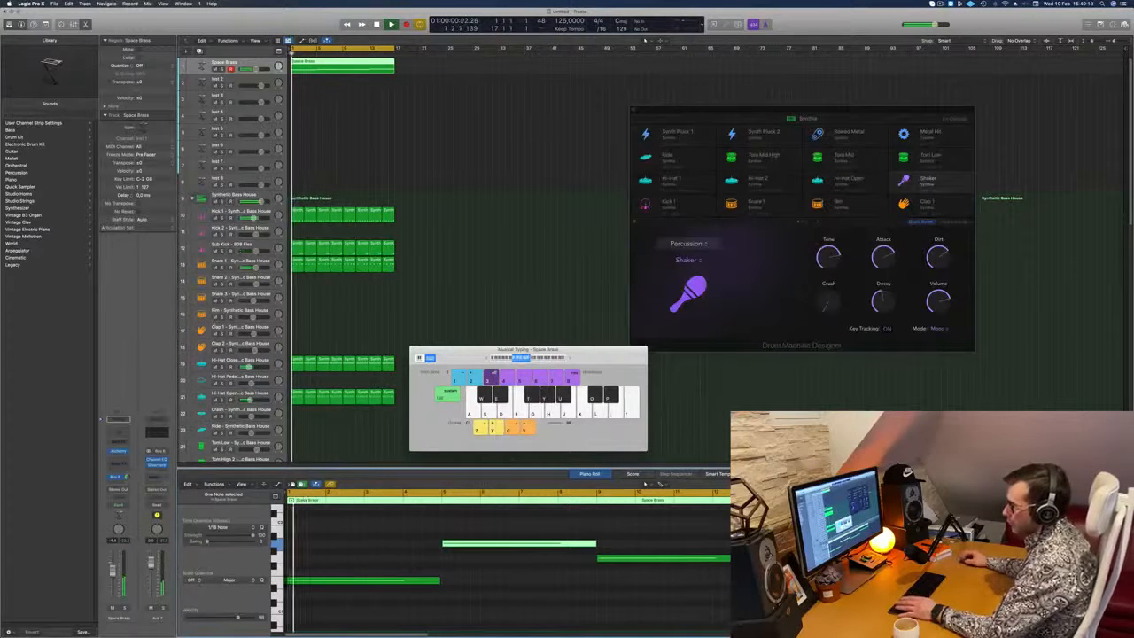
click(120, 452)
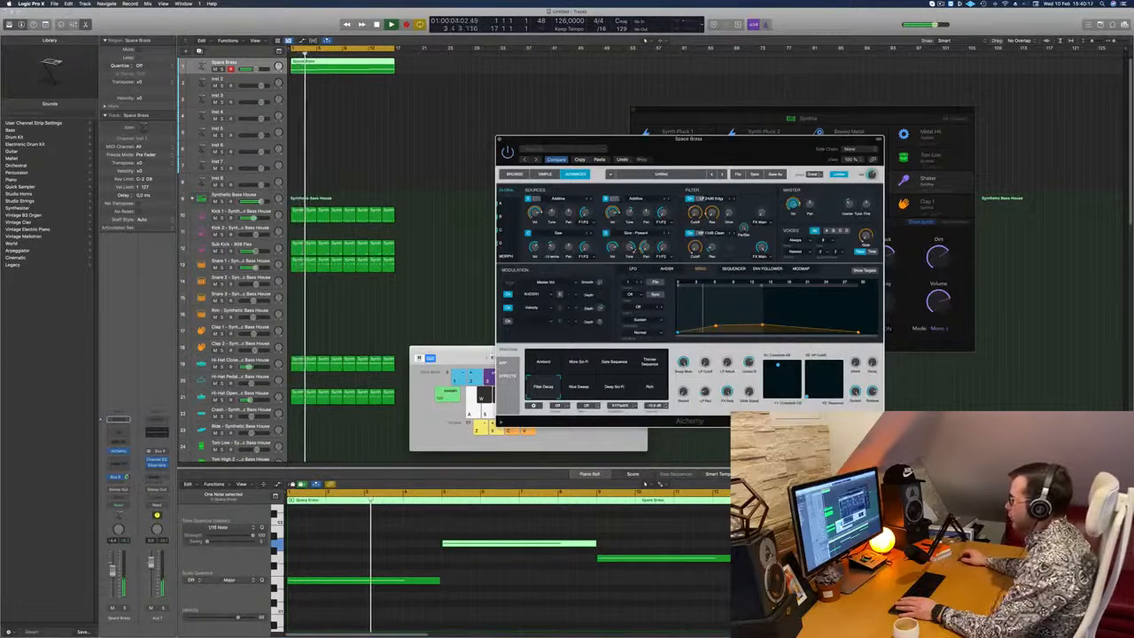
click(514, 174)
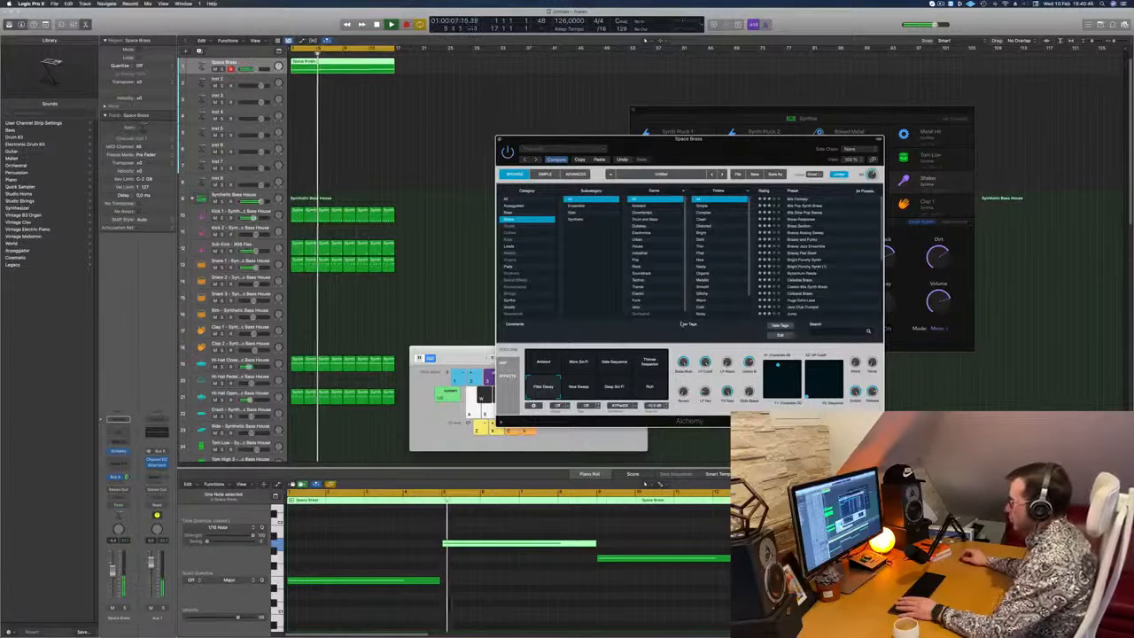
drag(620, 139, 643, 132)
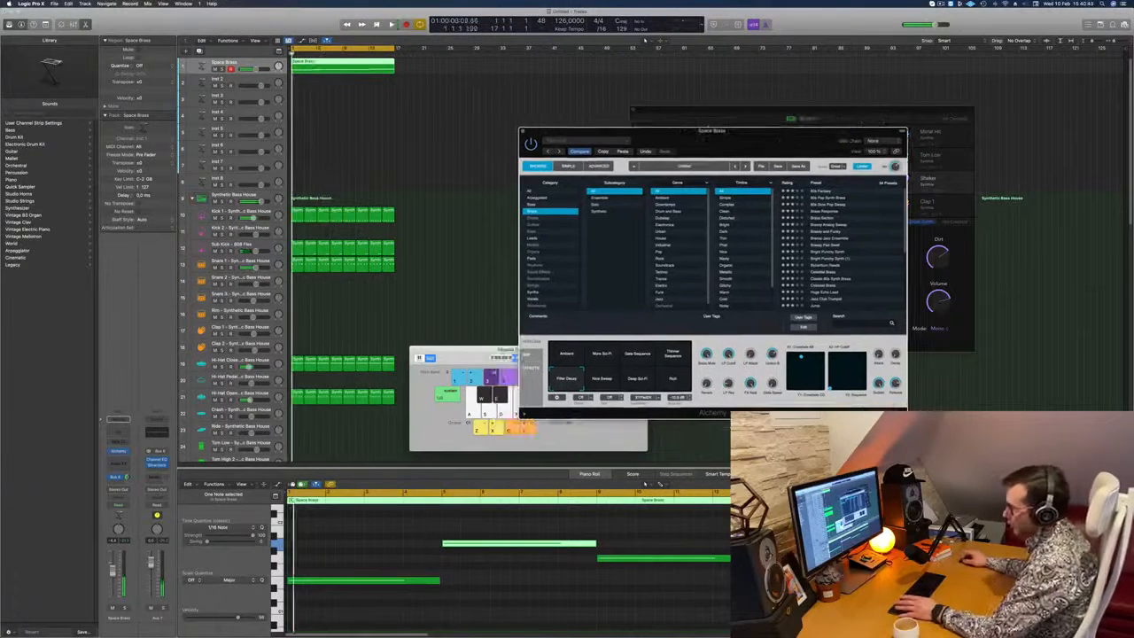
drag(113, 572, 112, 582)
key(space)
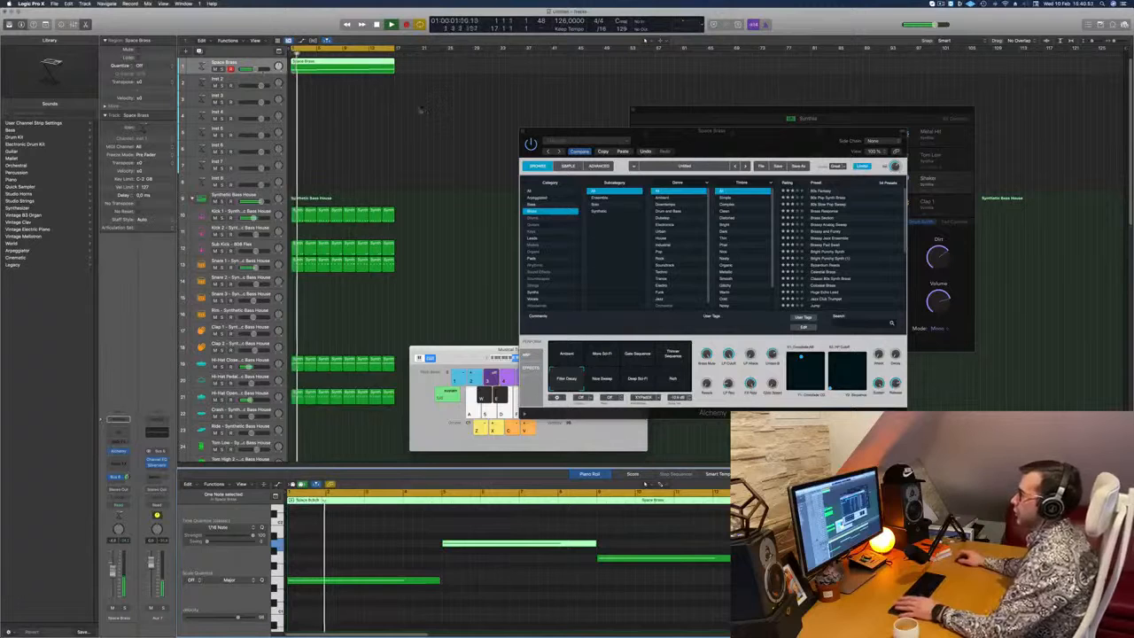
- Select the empty Inst 2 track and stop playback with the Alchemy window moved aside
click(236, 81)
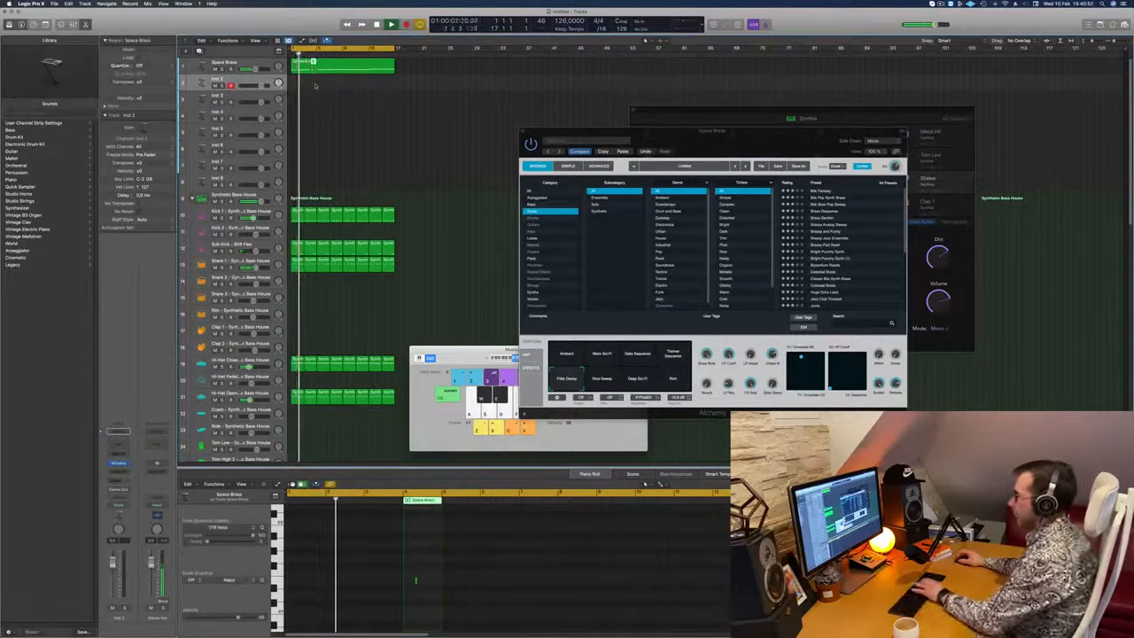
click(336, 68)
mouse_move(342, 65)
mouse_down()
mouse_move(342, 100)
mouse_move(330, 70)
mouse_up()
key(Return)
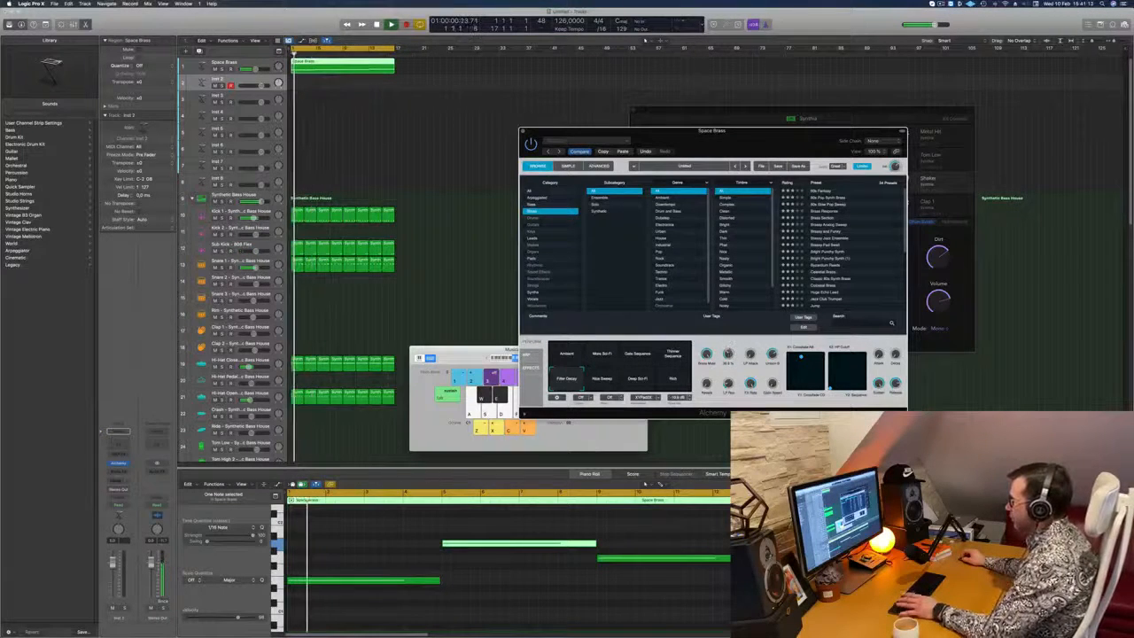
drag(712, 131, 813, 117)
key(space)
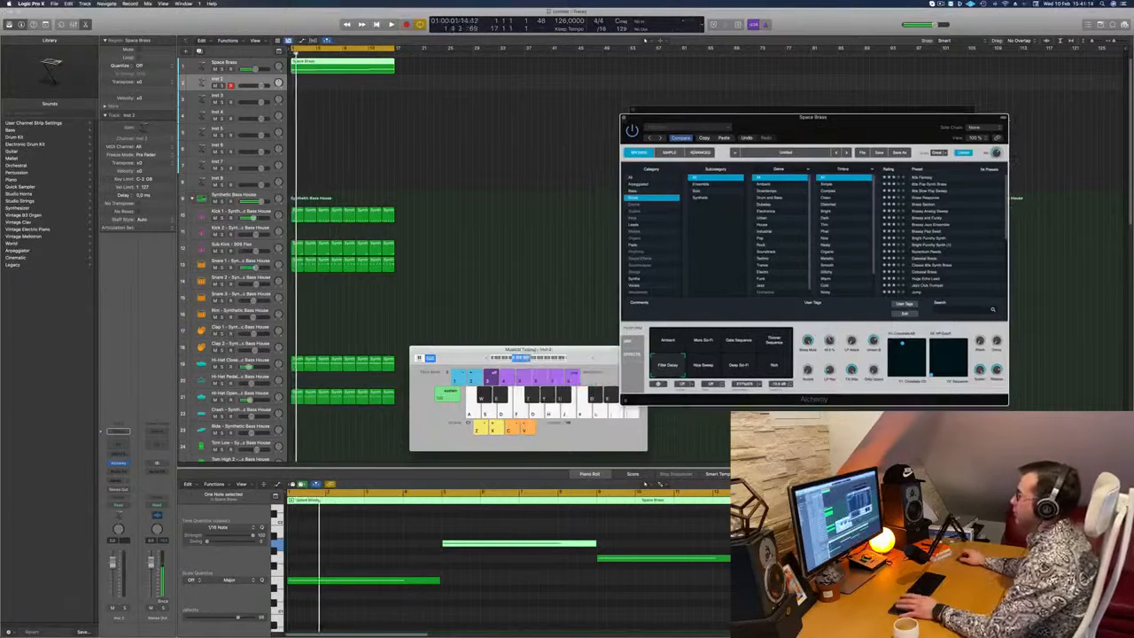
- Close the Space Brass synth window, load Alchemy on the Inst 2 track and move its window aside
click(624, 118)
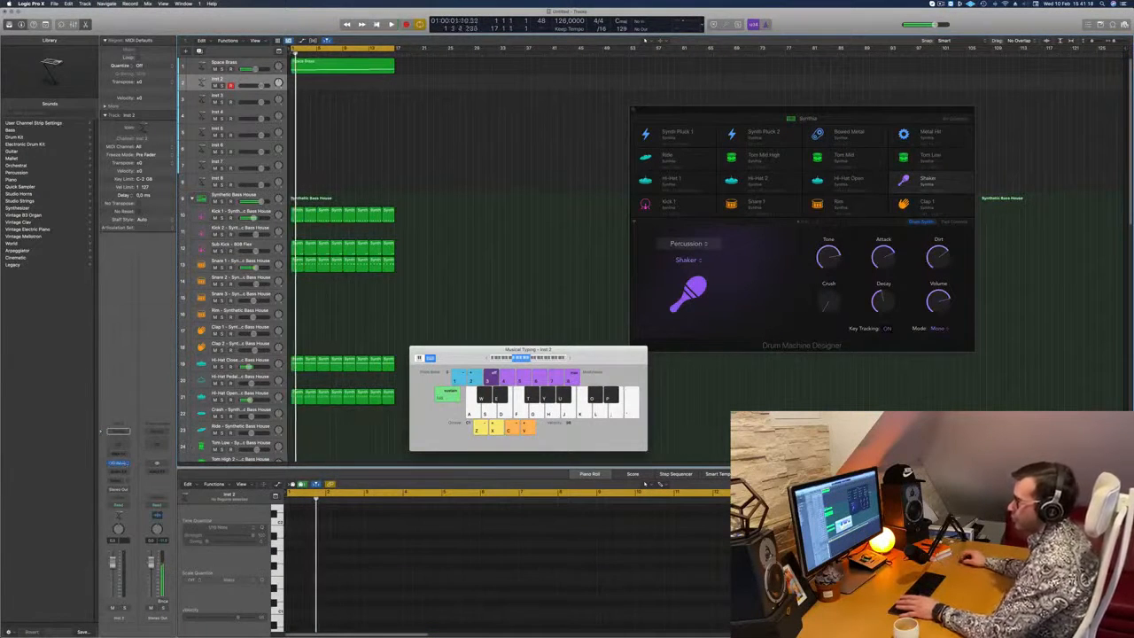
click(119, 464)
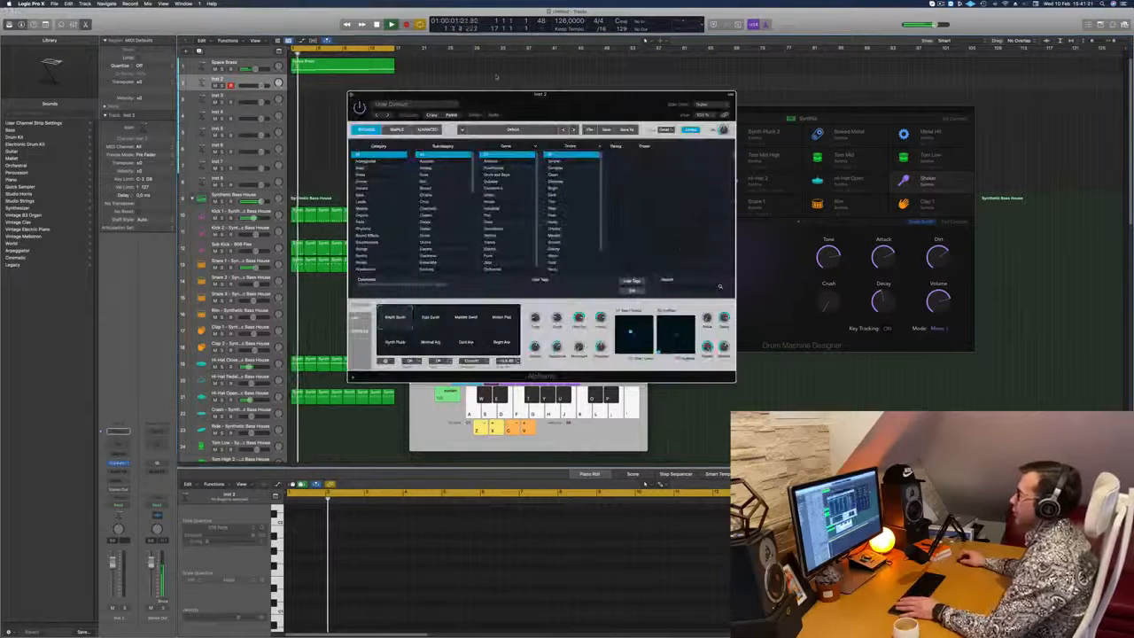
drag(443, 95, 535, 96)
key(space)
key(space)
- Copy the Space Brass region down onto the Inst 2 track
click(335, 71)
drag(335, 71, 332, 86)
key(space)
- Select all notes of the copied region in the piano roll and shorten them to brief stabs
drag(386, 527, 735, 576)
drag(438, 582, 297, 596)
scroll(328, 597, up, 3)
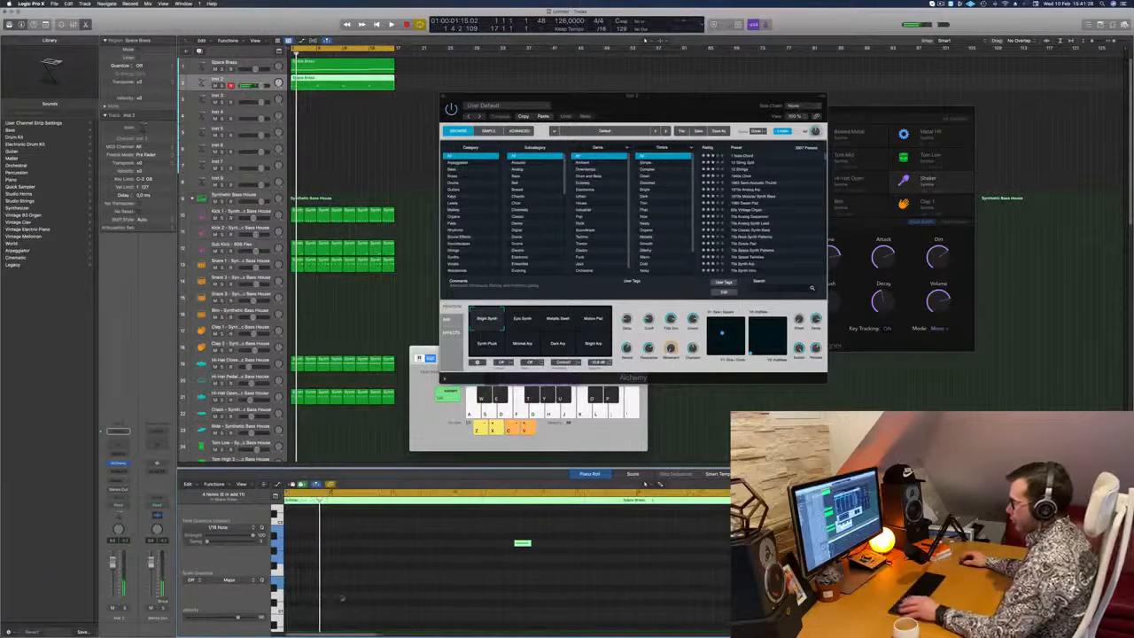
scroll(342, 599, left, 2)
scroll(323, 588, left, 3)
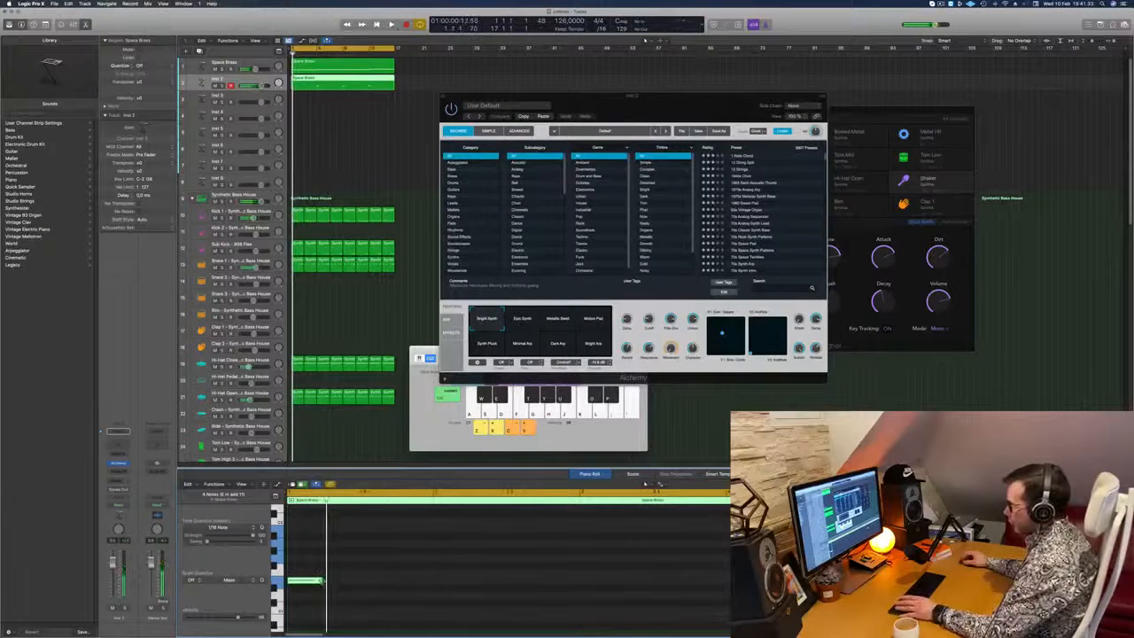
- Duplicate the short notes within the first bar and shift the copied pair slightly later
drag(322, 582, 369, 586)
scroll(399, 576, down, 3)
key(space)
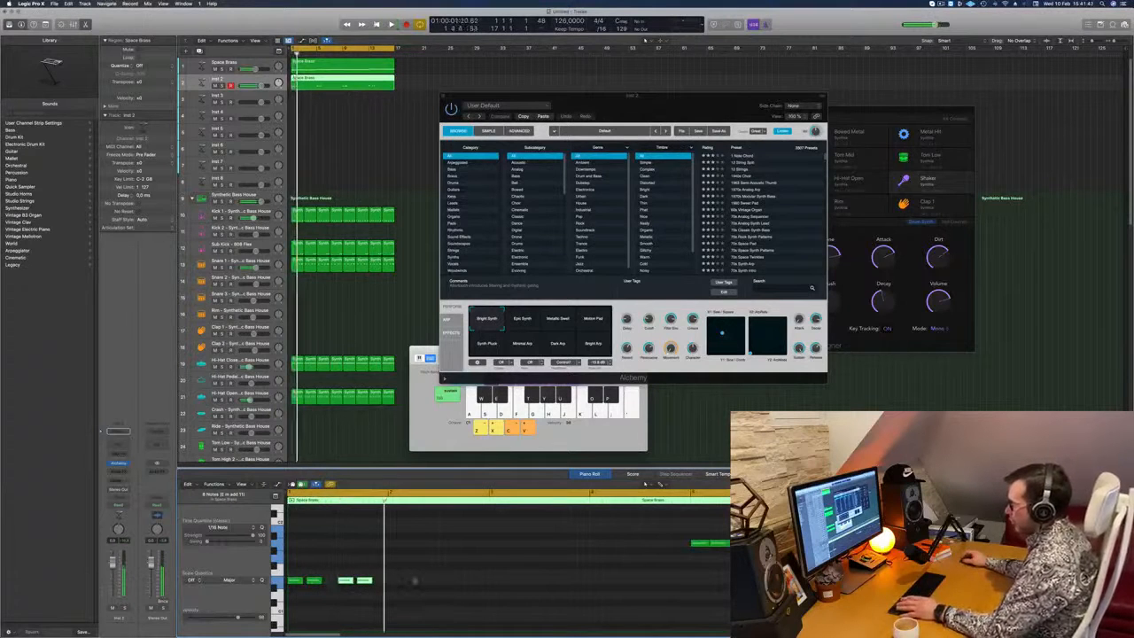
click(346, 581)
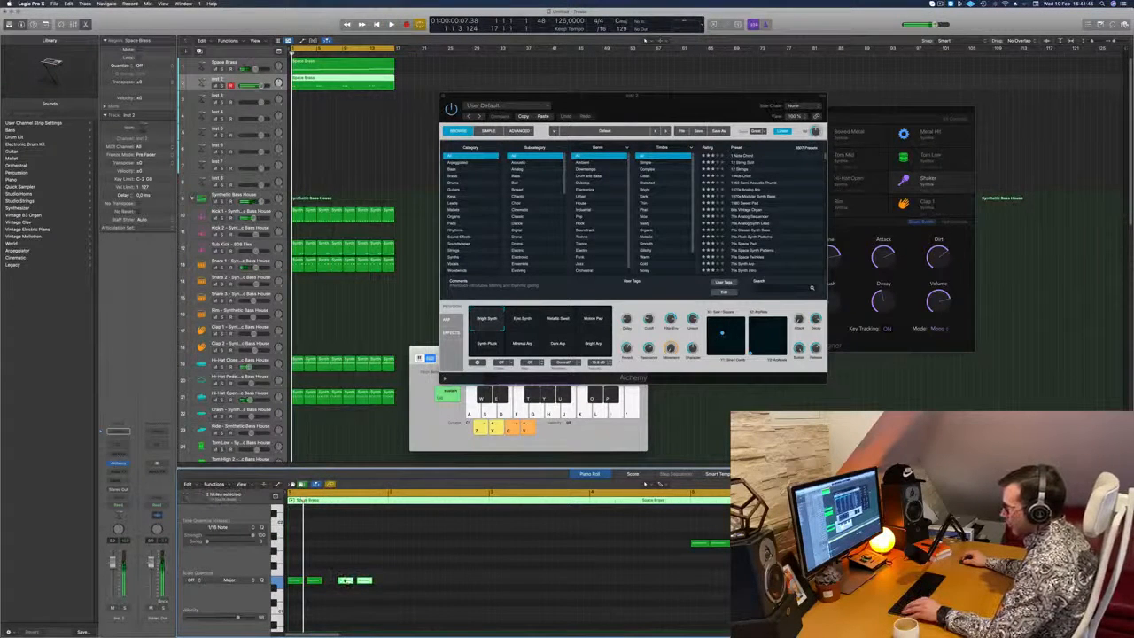
drag(346, 581, 358, 581)
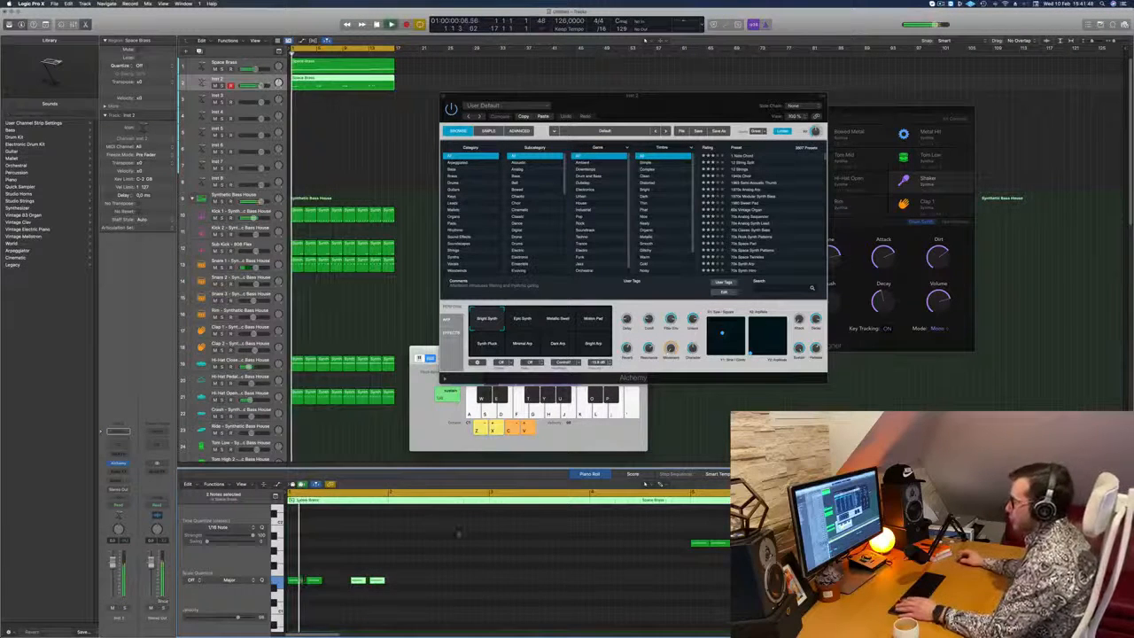
scroll(440, 556, down, 2)
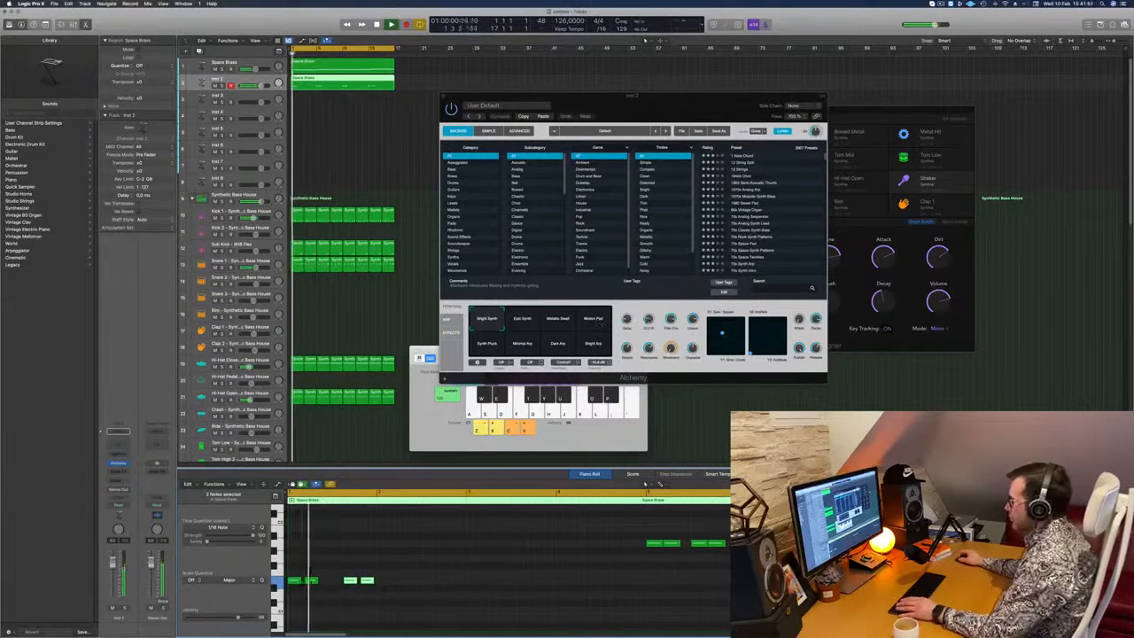
- Audition the Synth Pluck snapshot, then load Alchemy's bass preset 70s Synth Intro on the Inst 2 track
click(649, 321)
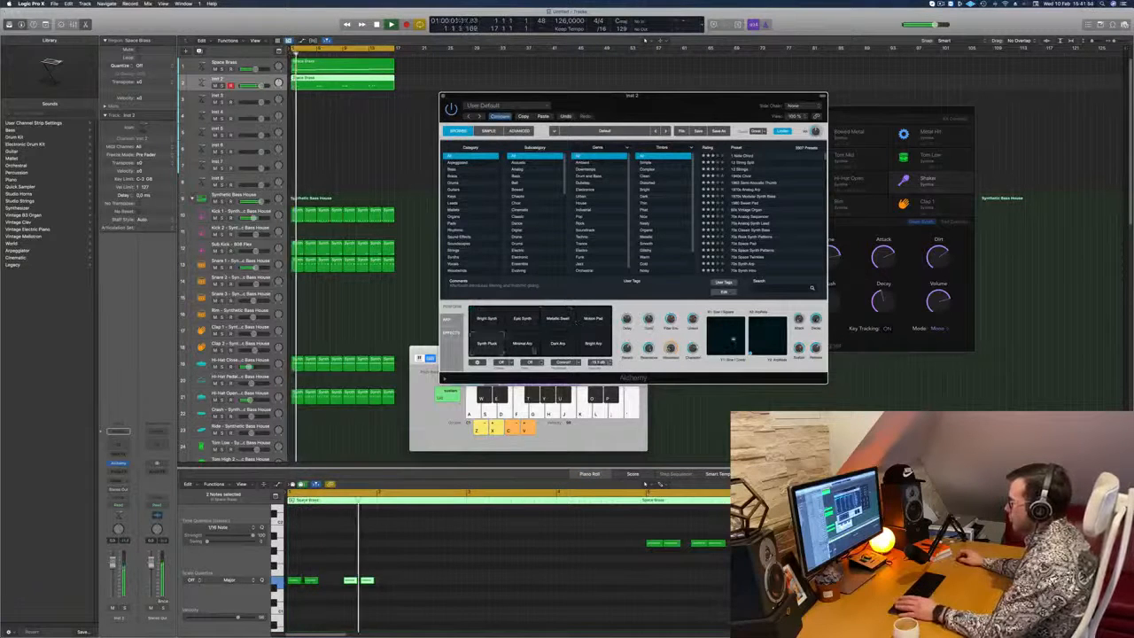
click(458, 169)
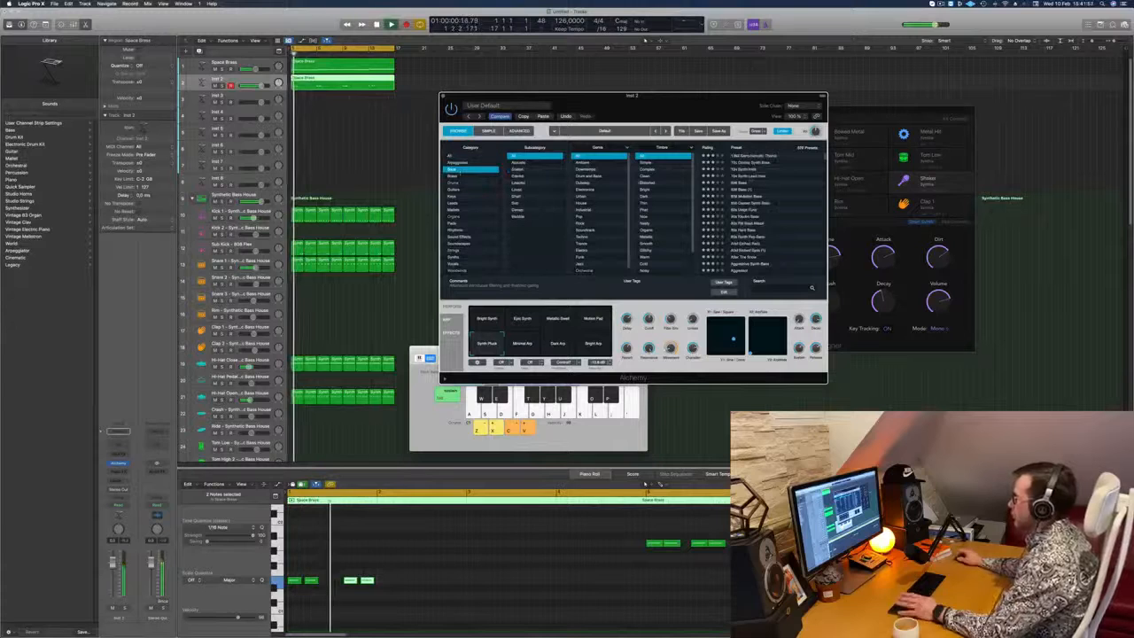
click(740, 169)
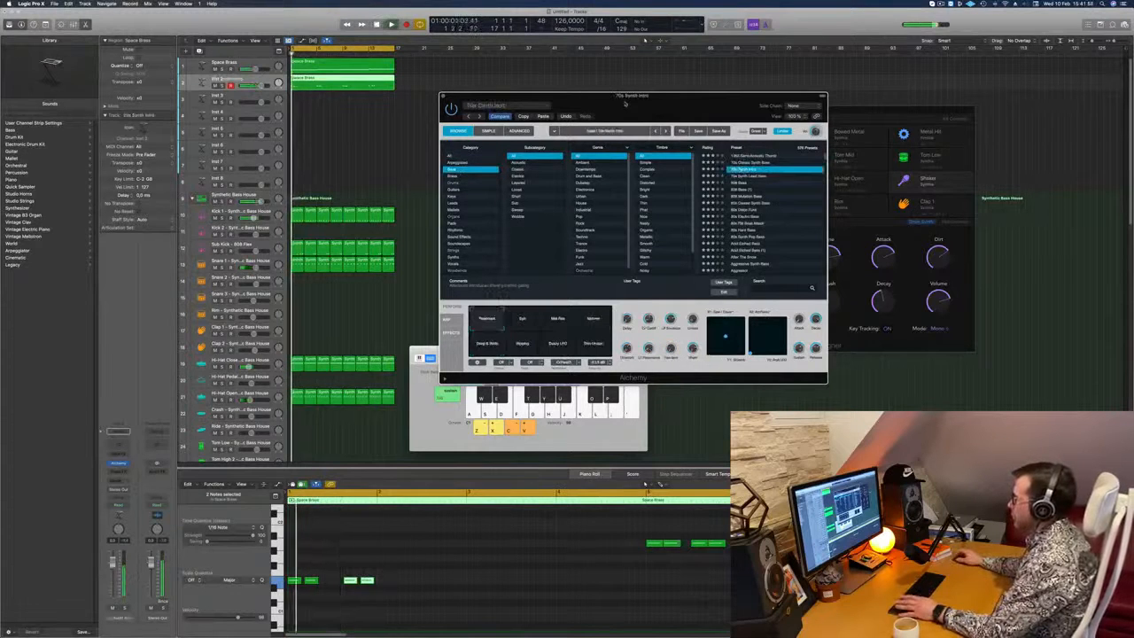
drag(621, 99, 683, 99)
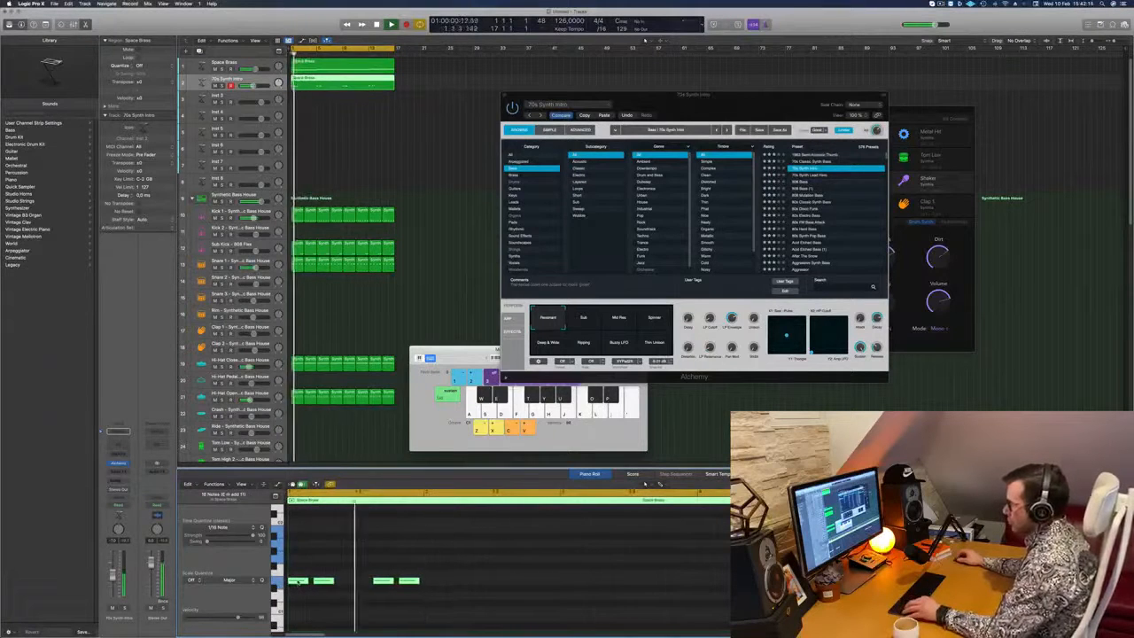
- Repeat the short-note pattern through the region's phrases and switch Alchemy to the Sub snapshot
drag(298, 582, 433, 590)
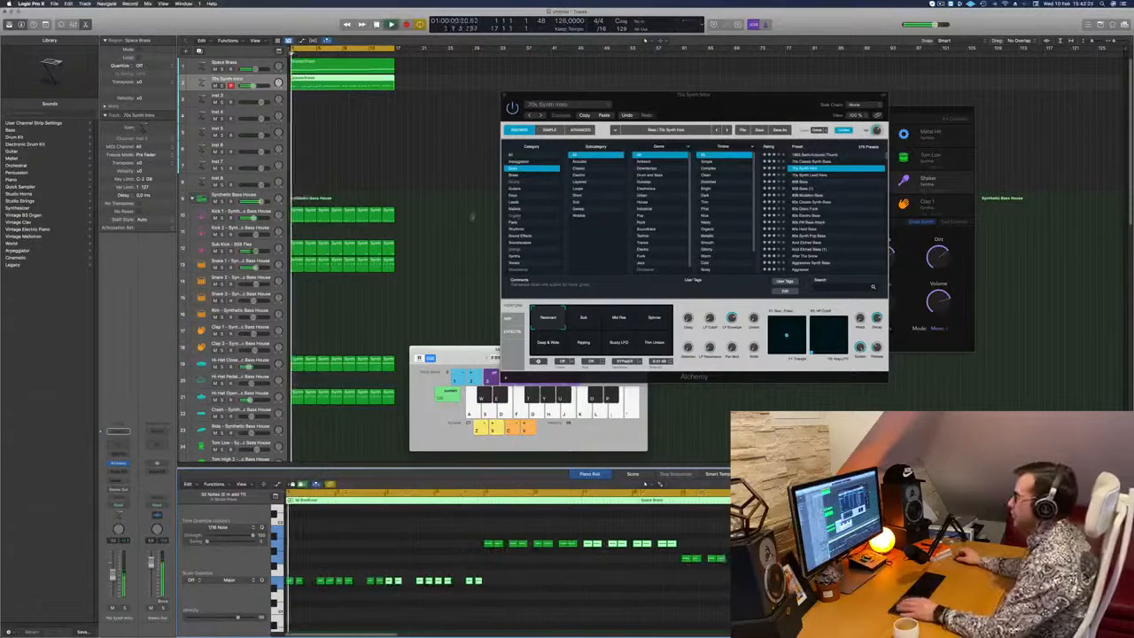
click(583, 319)
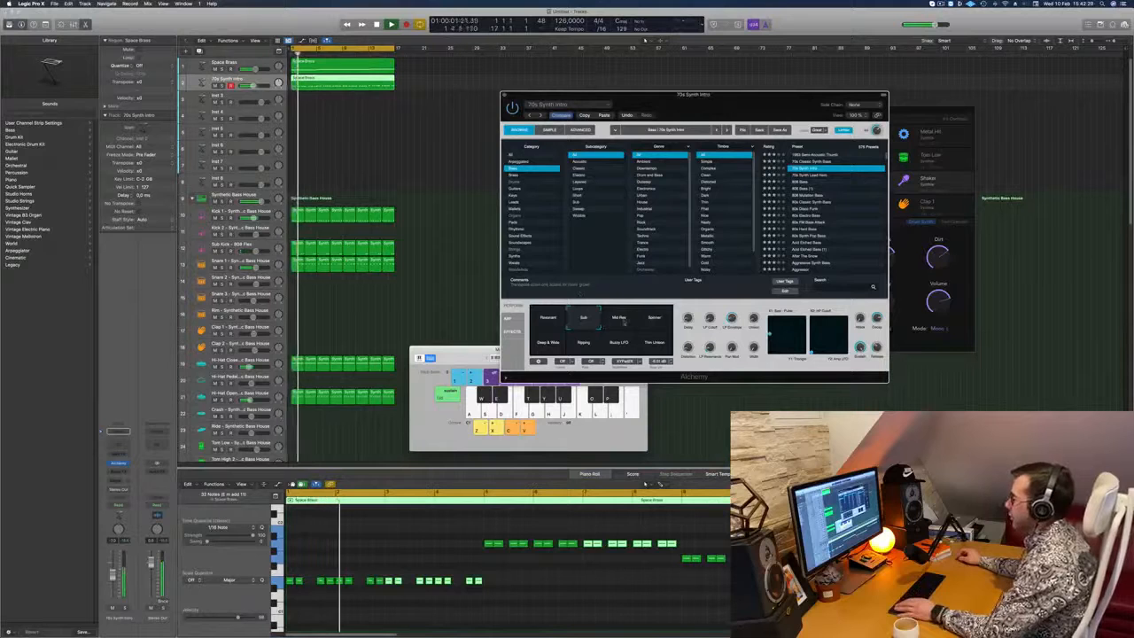
drag(810, 109, 810, 207)
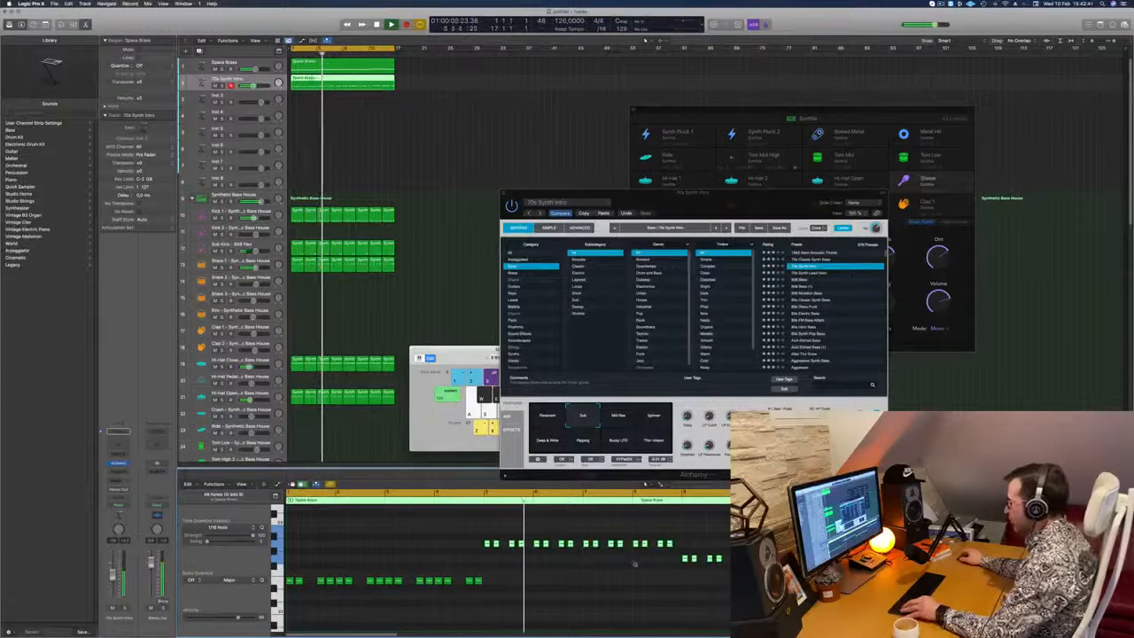
- Replace the notes of the second and third phrases with copies of the opening rhythm at each phrase's own pitch
scroll(635, 564, up, 3)
key(Return)
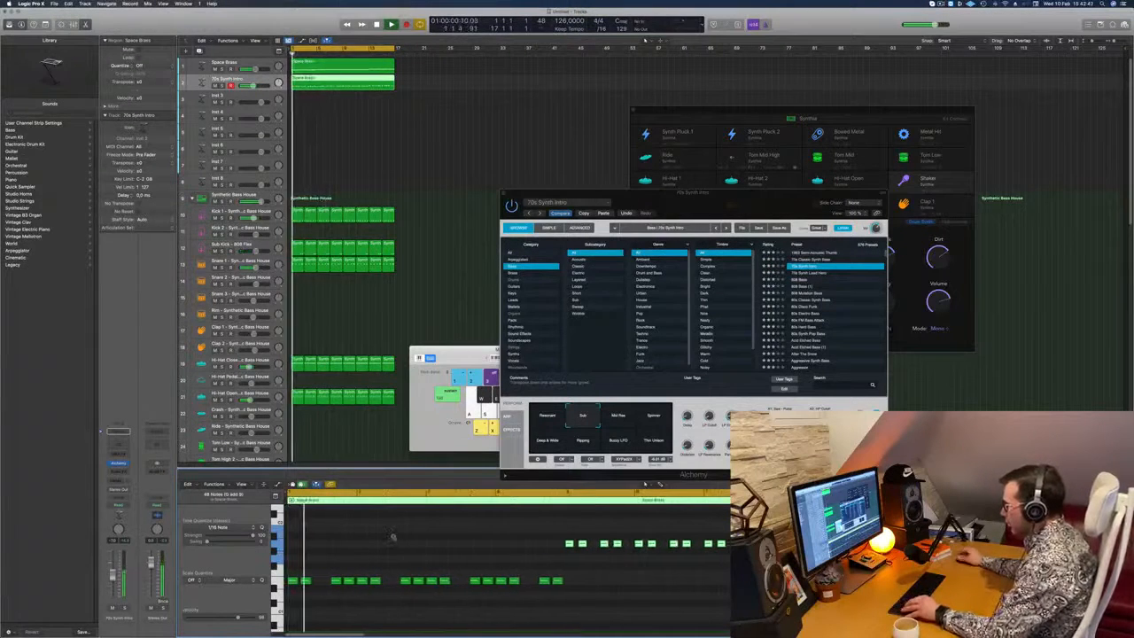
scroll(394, 537, down, 2)
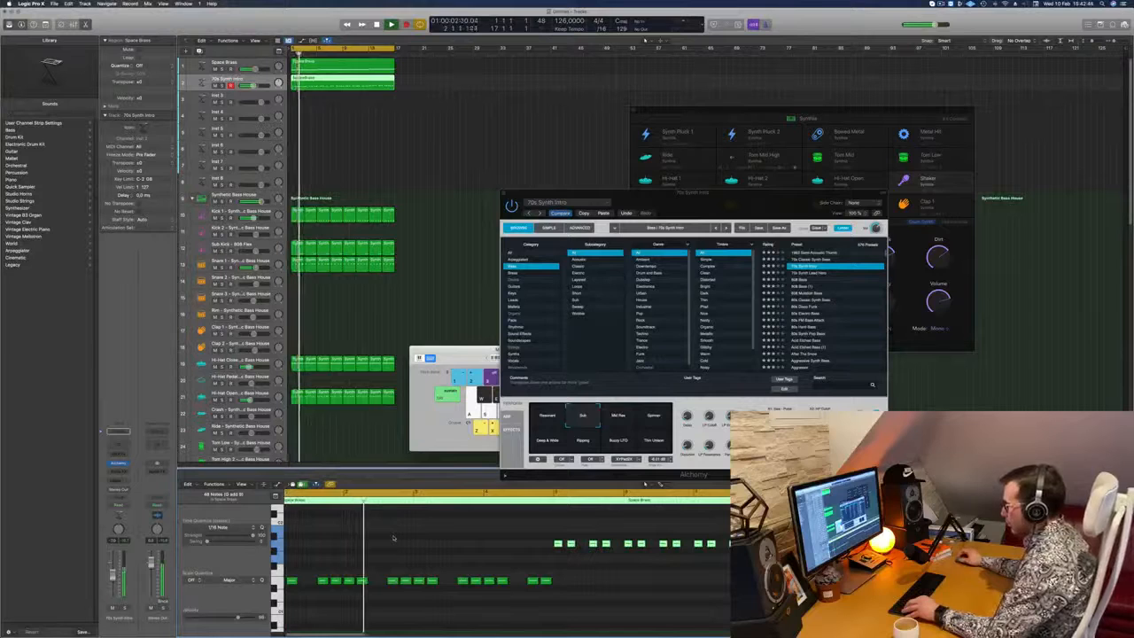
scroll(394, 537, down, 1)
scroll(394, 537, down, 2)
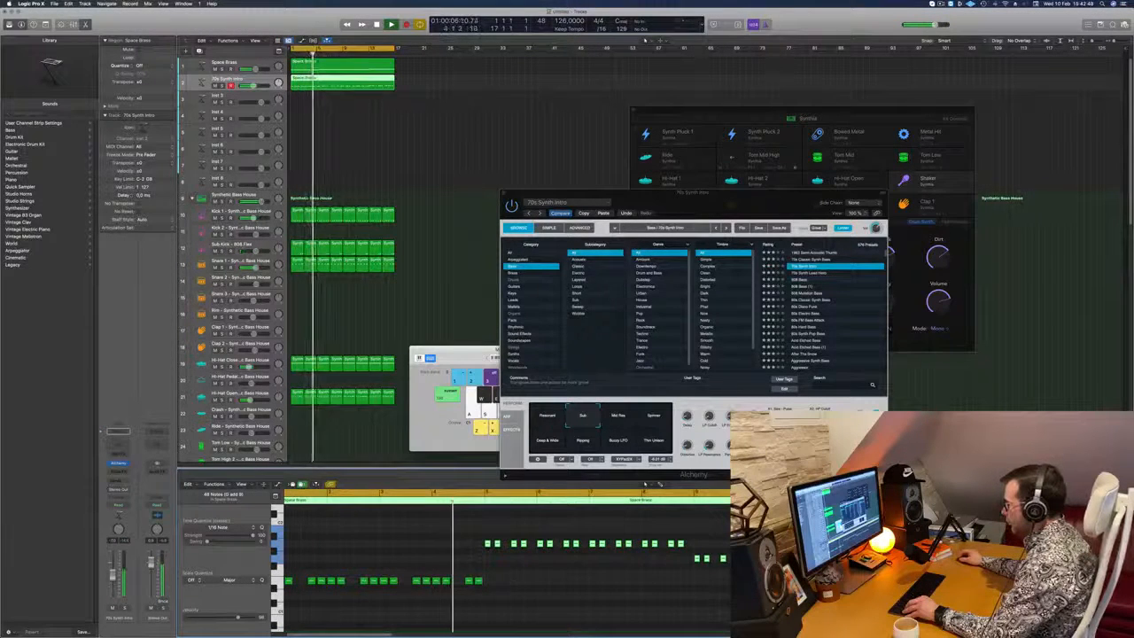
scroll(393, 537, down, 2)
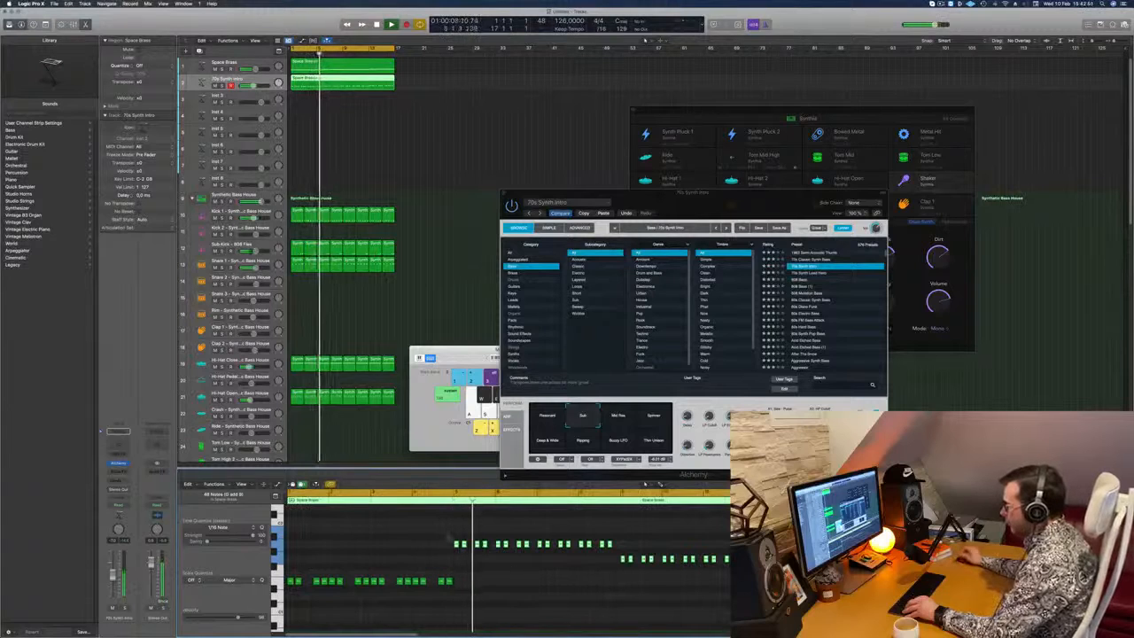
drag(453, 534, 779, 561)
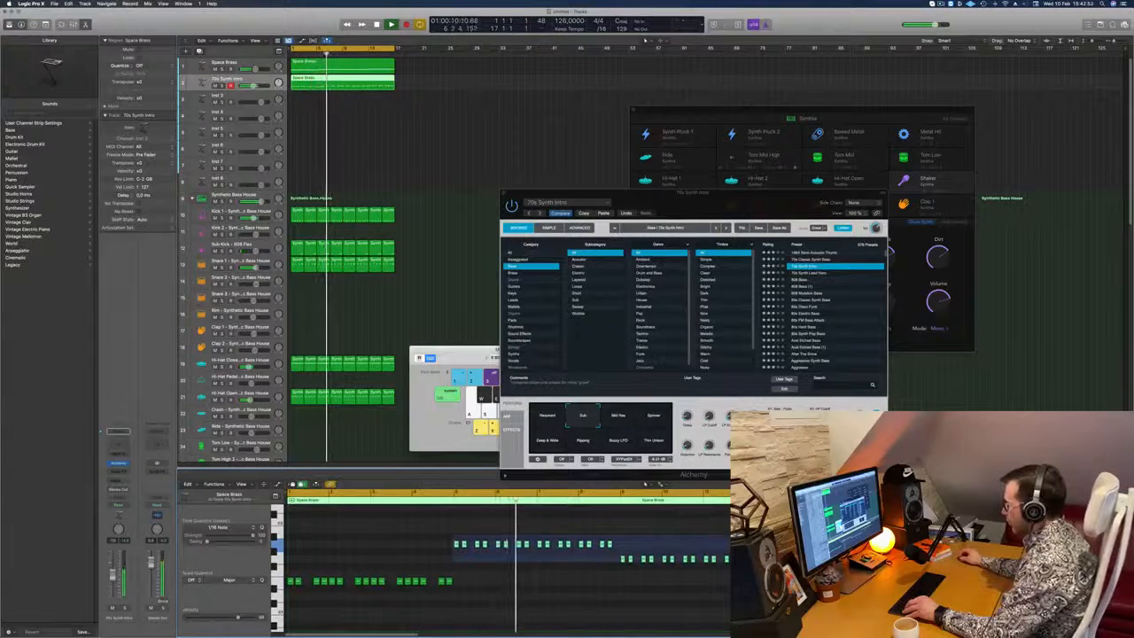
key(Delete)
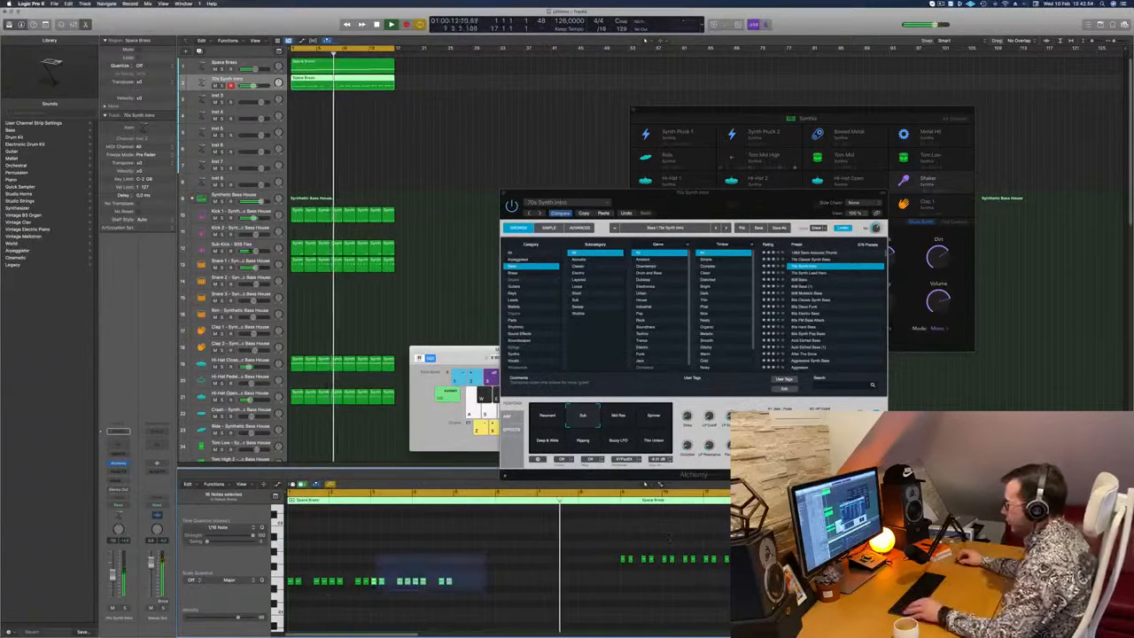
drag(375, 591, 285, 606)
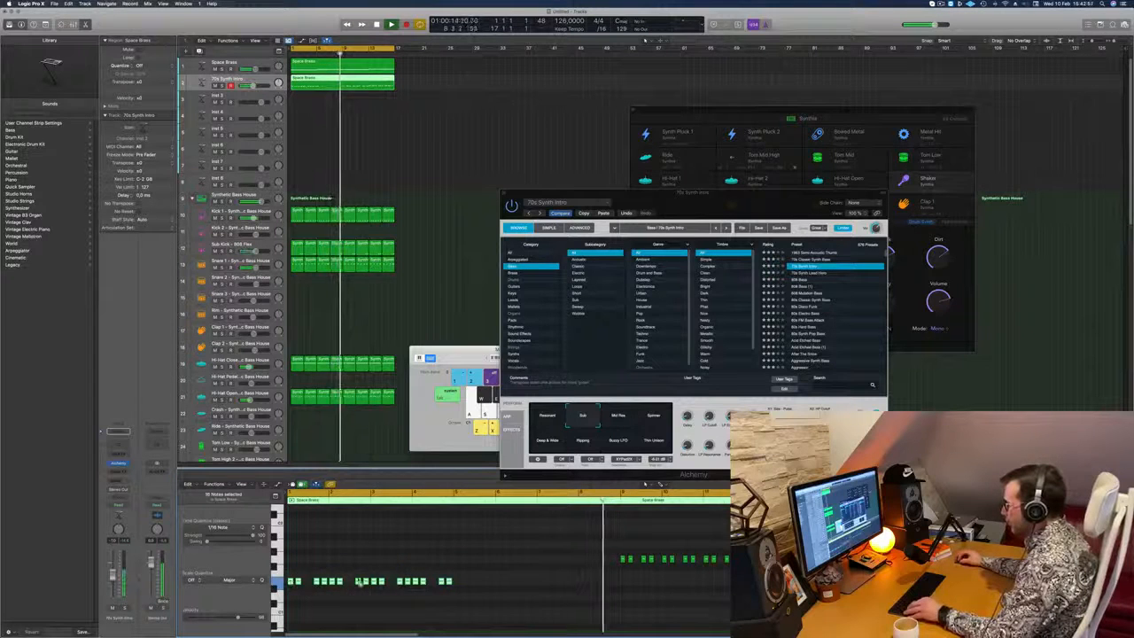
drag(360, 581, 455, 556)
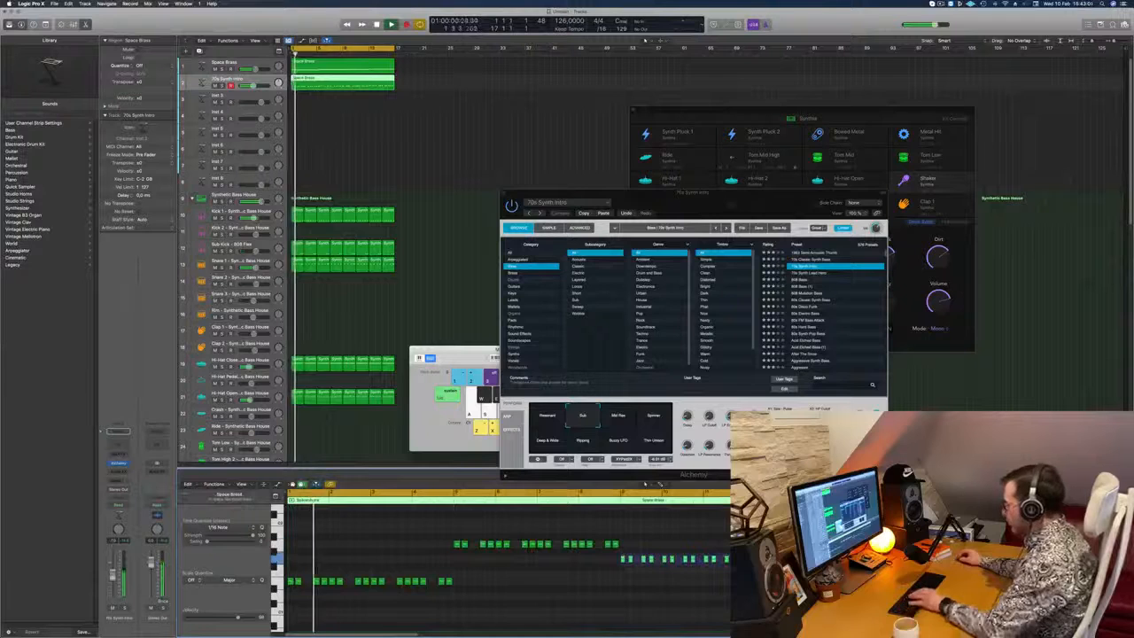
key(Delete)
drag(704, 565, 626, 560)
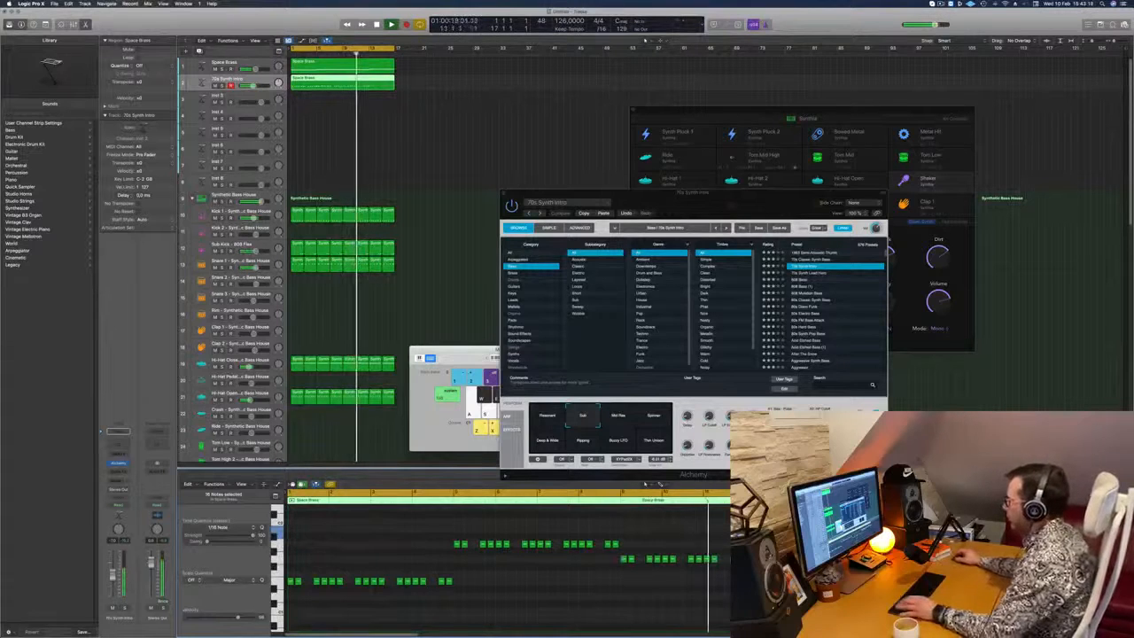
- Audition the Mid Res, Spinner, Thin Unison, Buzzy LFO and Ripping snapshots and settle on Deep & Wide
drag(716, 193, 639, 210)
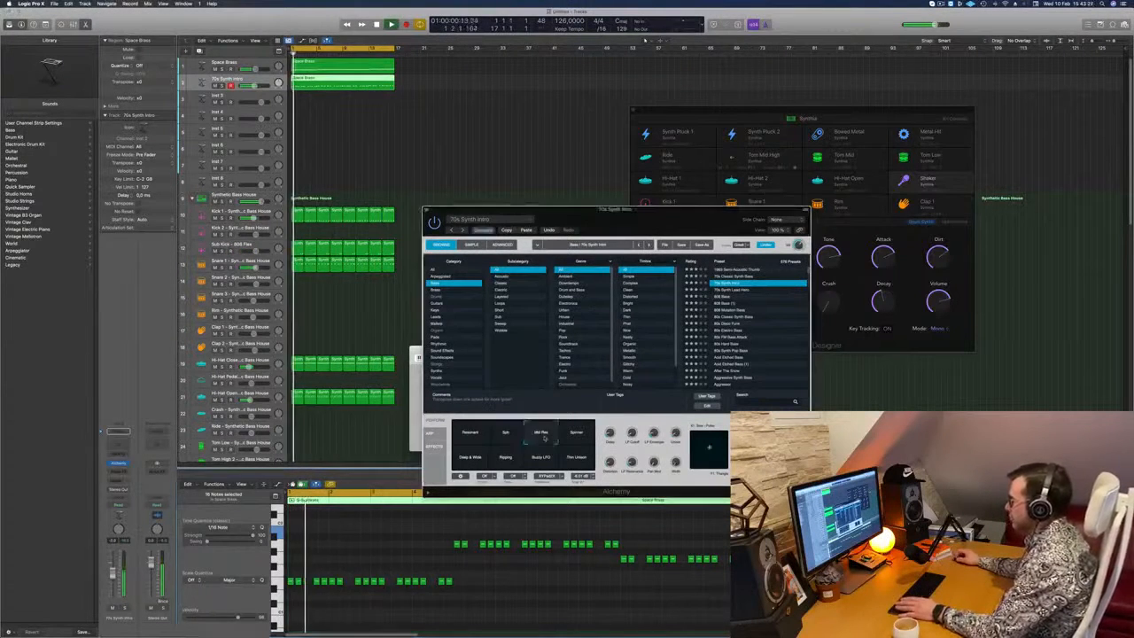
click(540, 434)
click(576, 438)
click(575, 463)
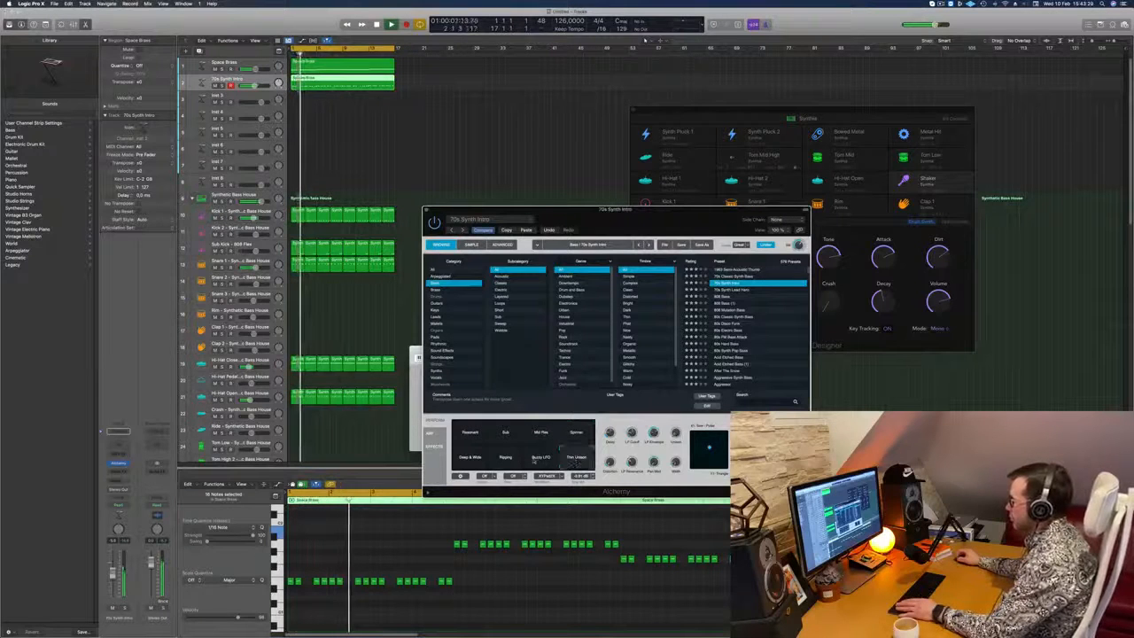
click(539, 463)
click(503, 464)
click(470, 459)
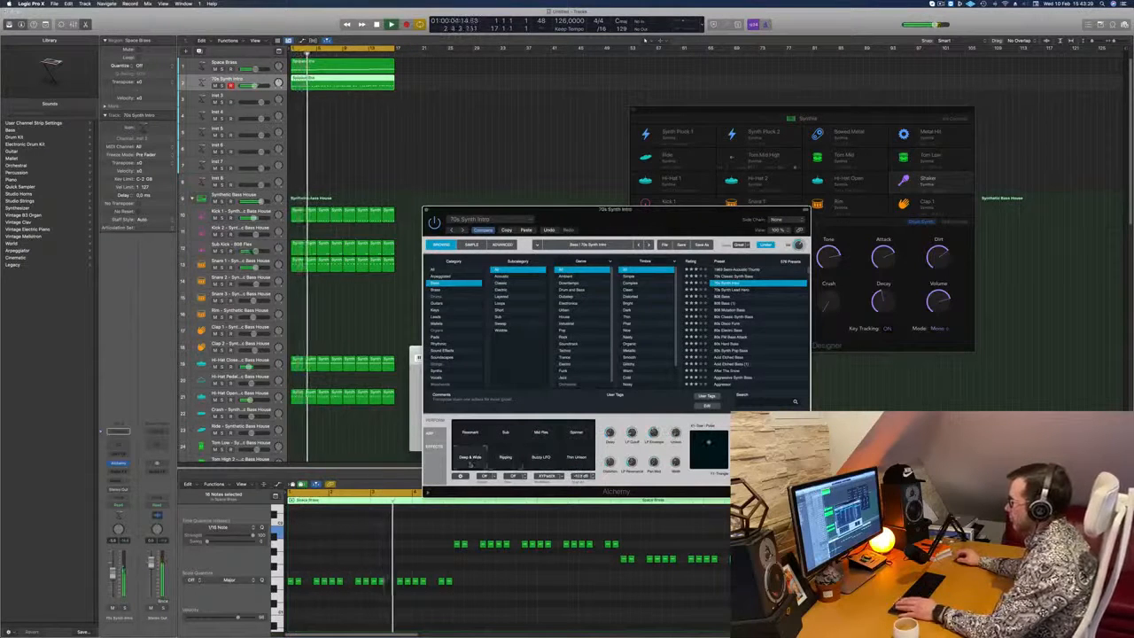
drag(665, 221, 650, 219)
- Restart playback, duplicate the 70s Synth Intro track and copy its region onto the new track
key(space)
key(space)
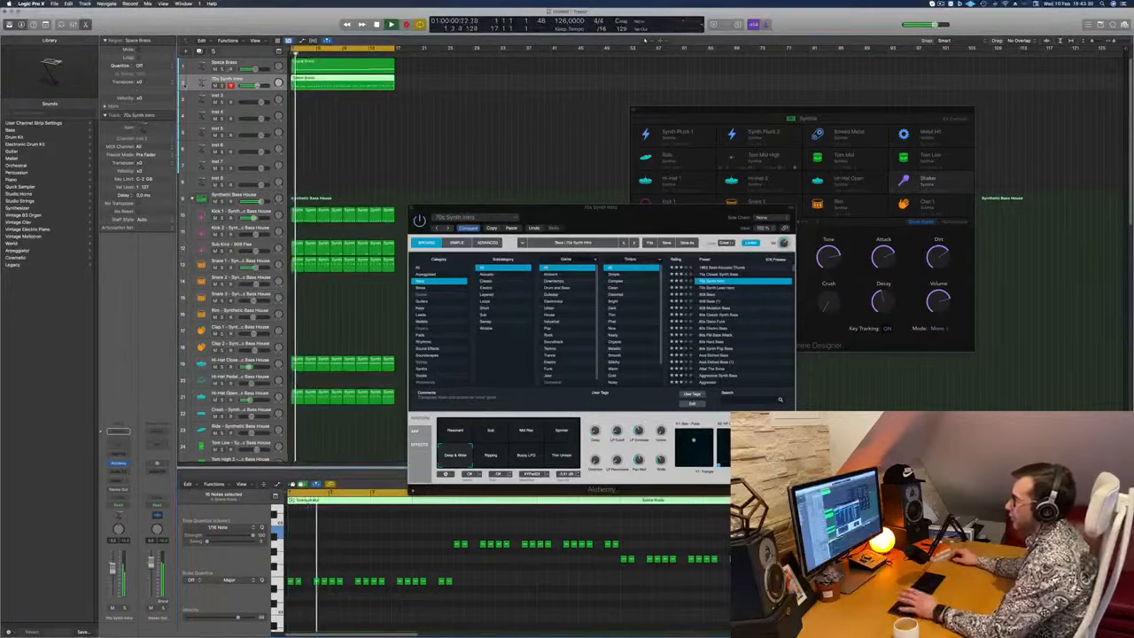
key(super+d)
drag(327, 85, 328, 100)
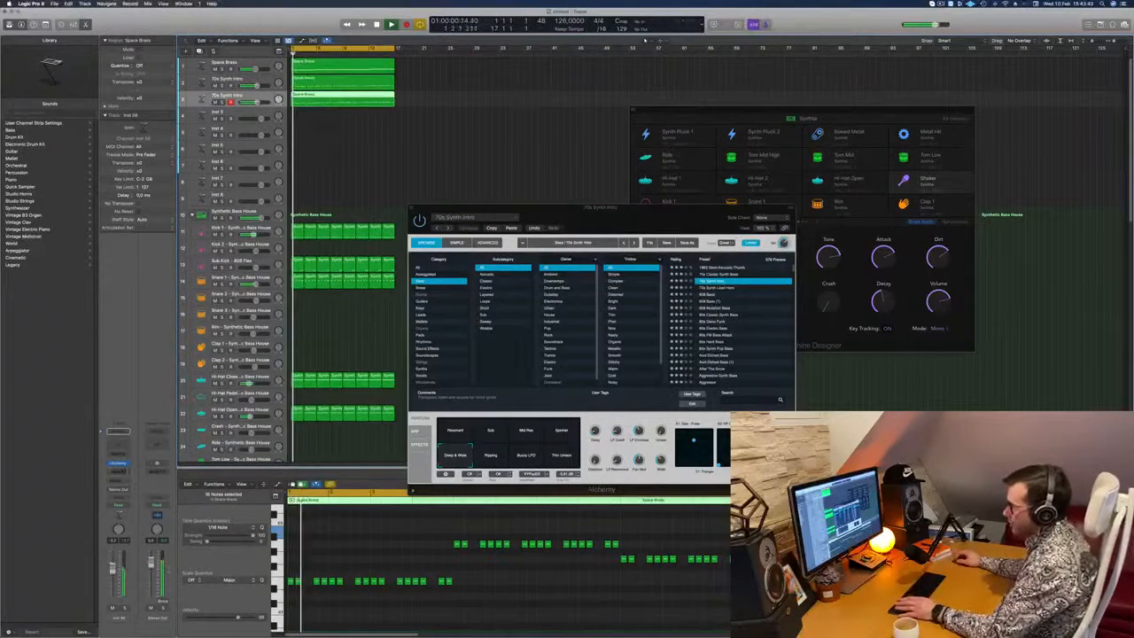
- Set Alchemy on the duplicated track to the Sub snapshot, close its window and restart playback
click(119, 464)
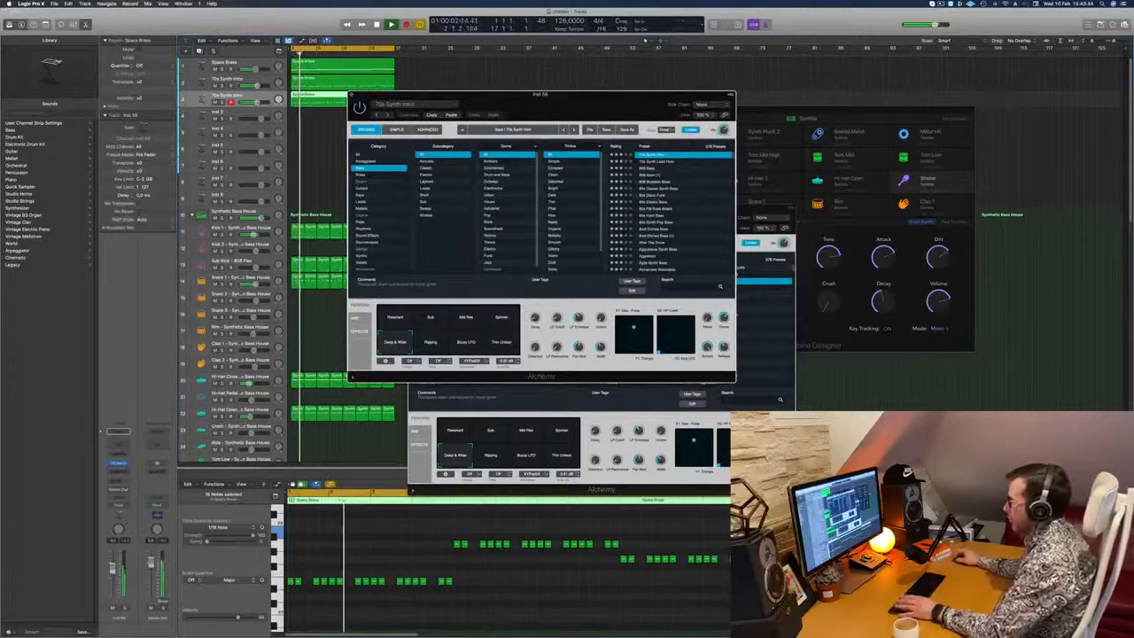
click(434, 320)
drag(474, 95, 753, 256)
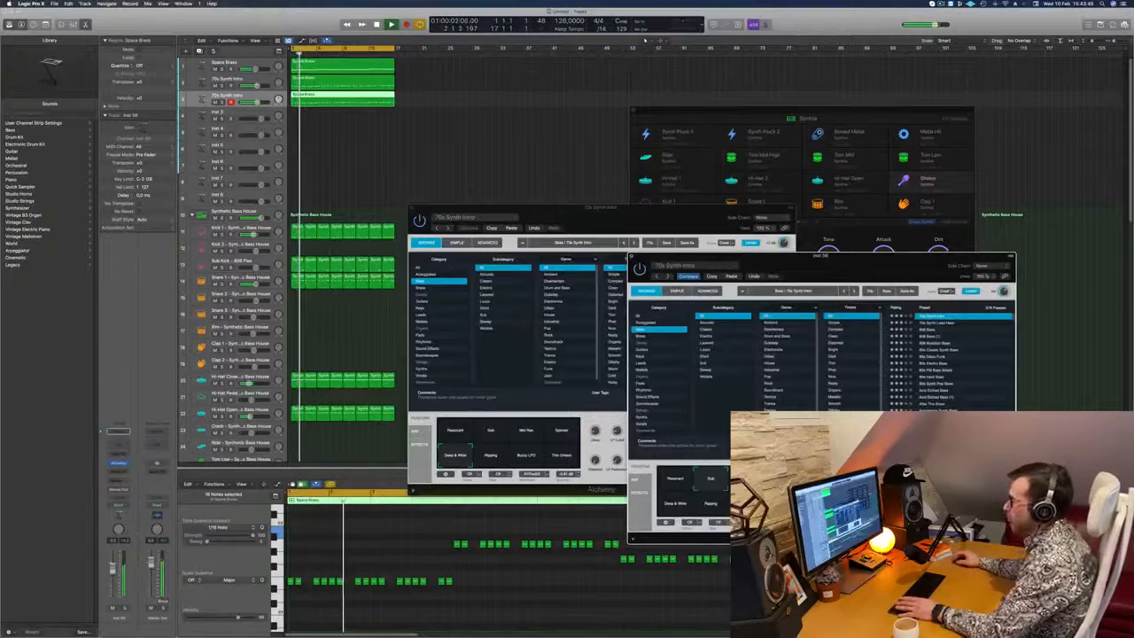
click(632, 258)
key(space)
key(space)
key(space)
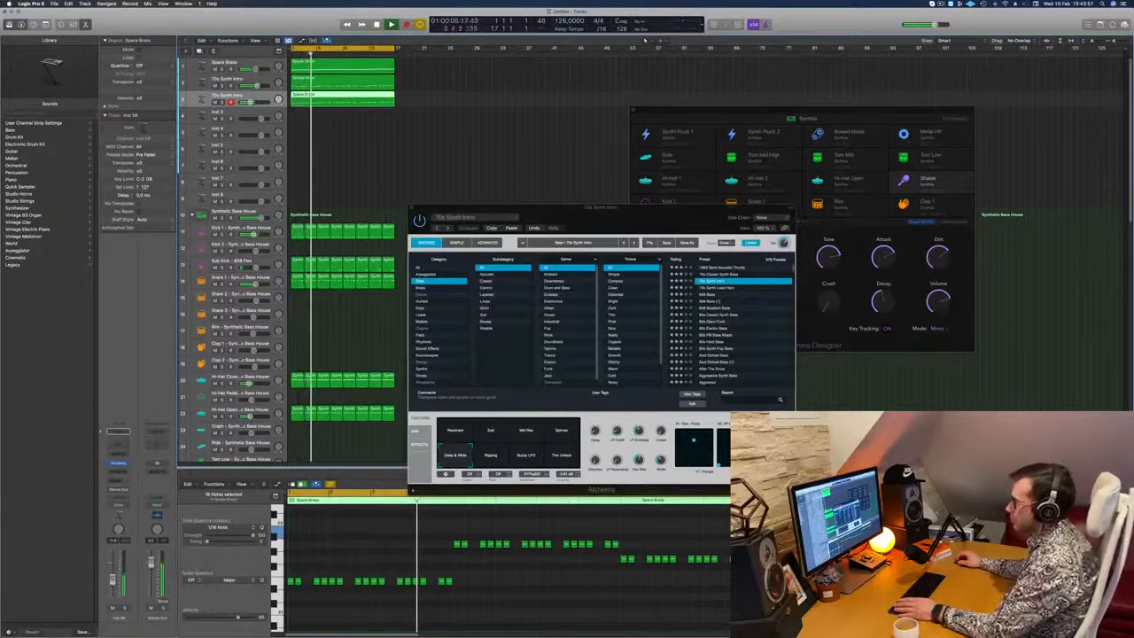
- Close the remaining 70s Synth Intro synth window and deselect the regions in the arrangement
drag(591, 225, 392, 307)
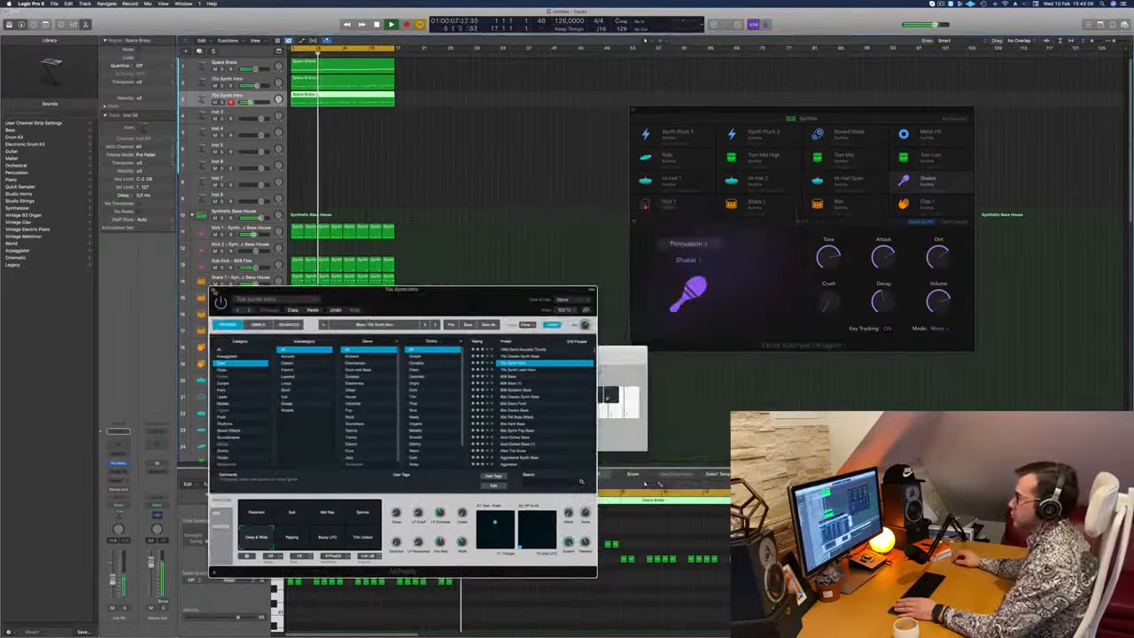
click(395, 192)
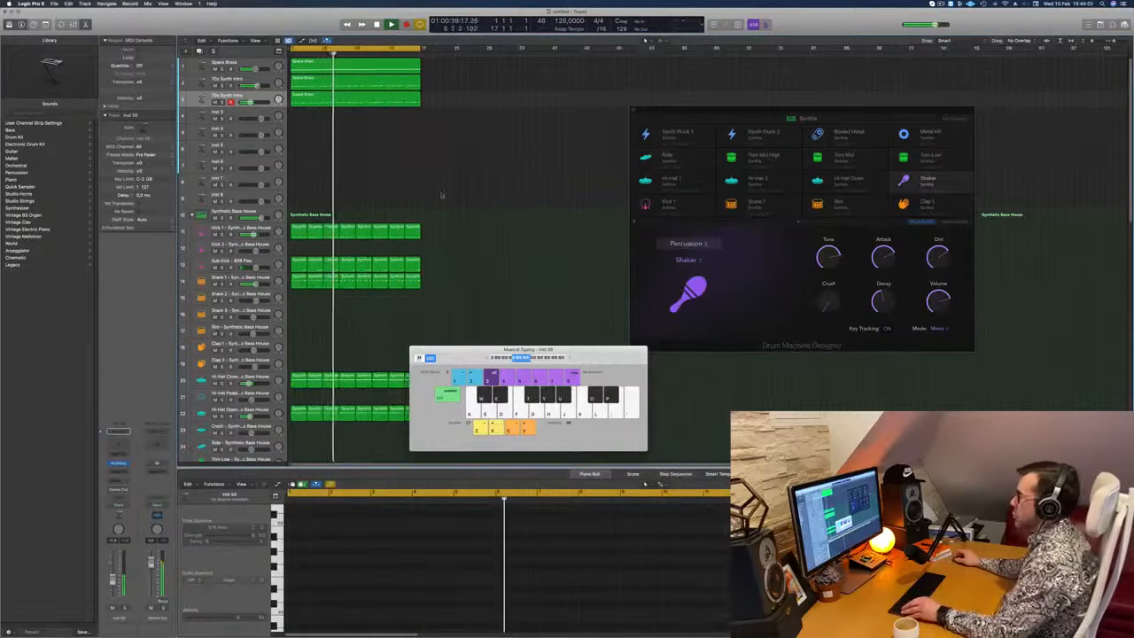
scroll(367, 155, down, 1)
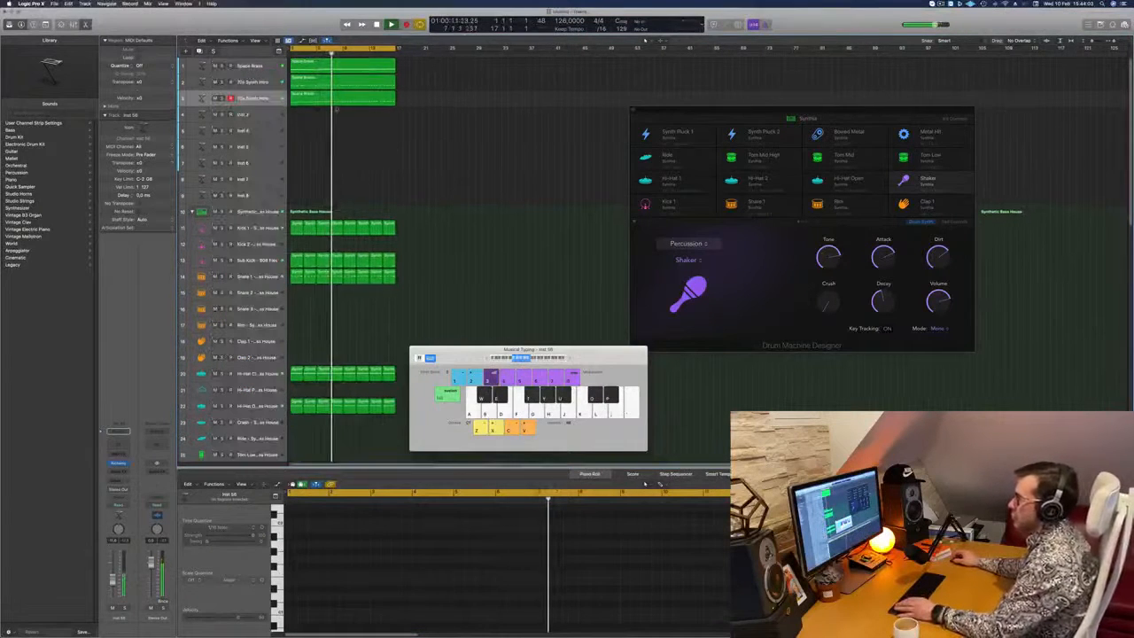
- Open the Channel EQ on the Space Brass track and apply a steep high cut at about 1 kHz
click(252, 65)
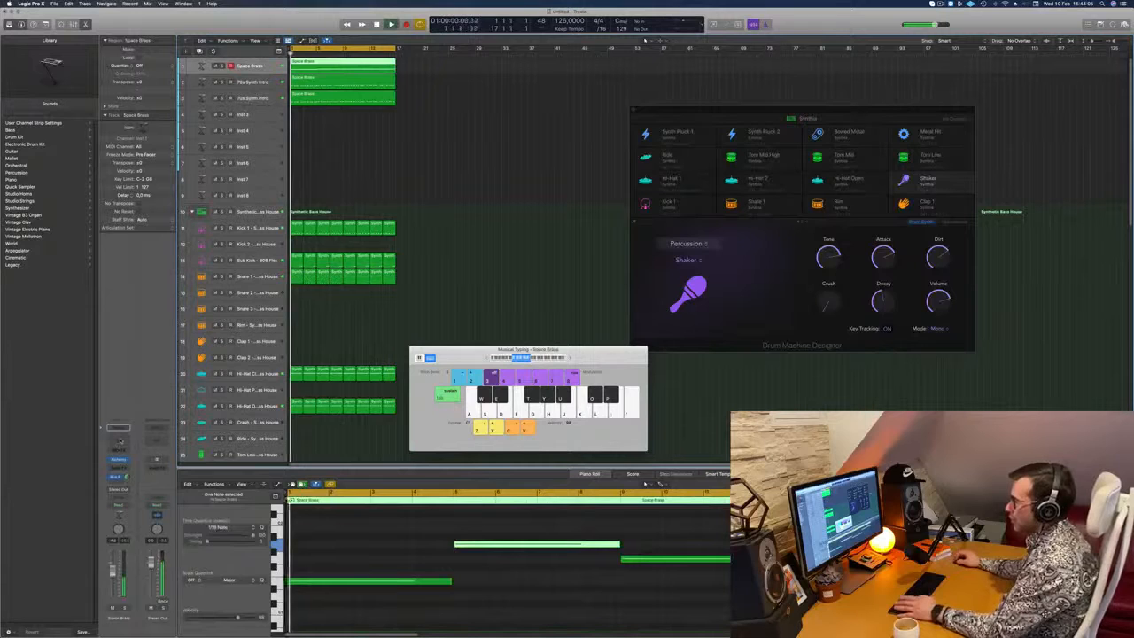
click(118, 429)
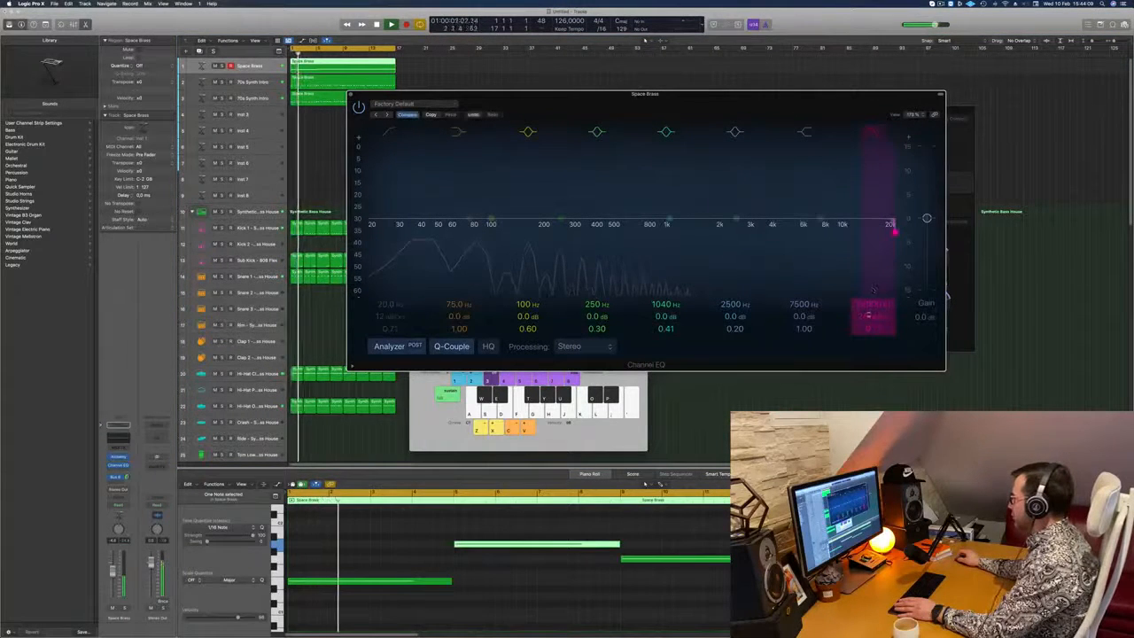
drag(872, 306, 871, 399)
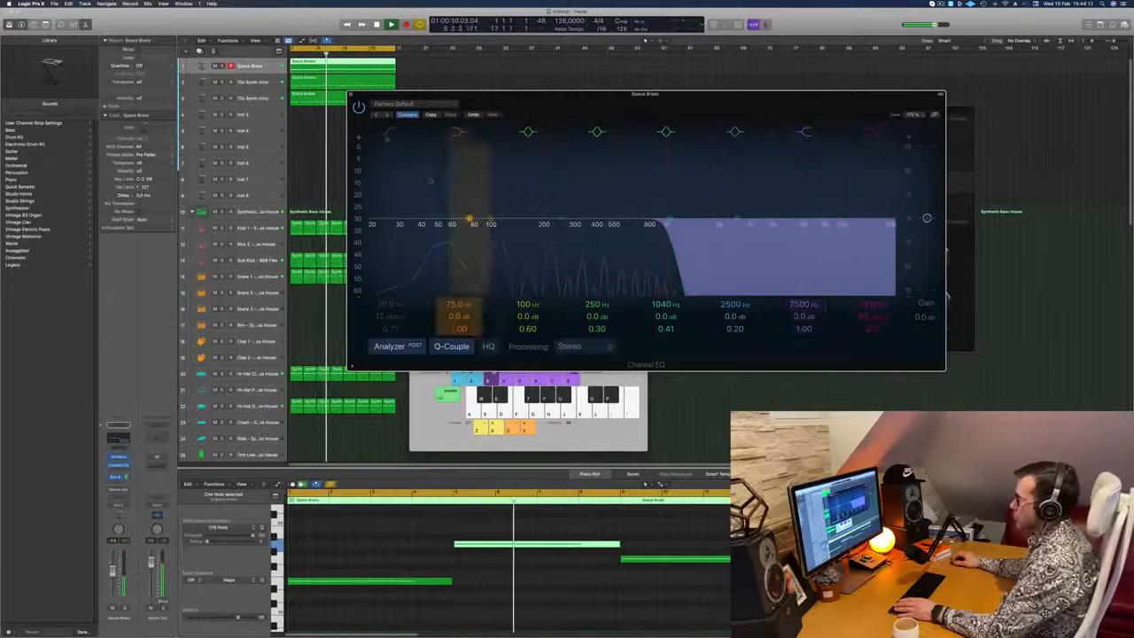
- Shift the EQ's low shelf to 460 Hz, enable a low cut at about 150 Hz and close the Channel EQ
click(389, 131)
drag(469, 218, 606, 219)
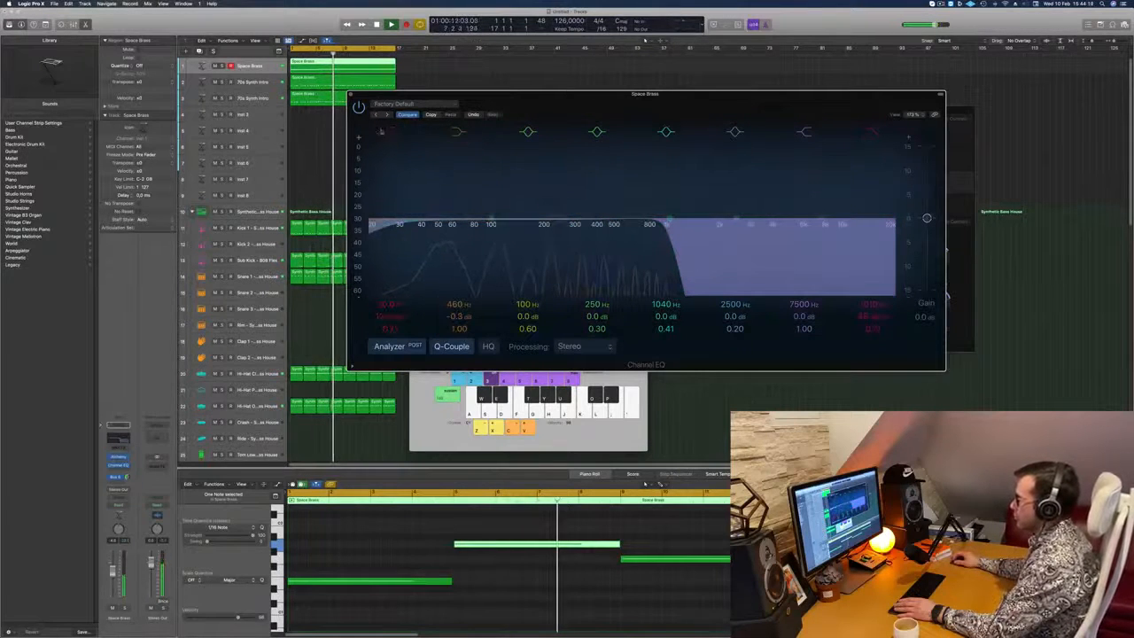
drag(392, 214, 516, 232)
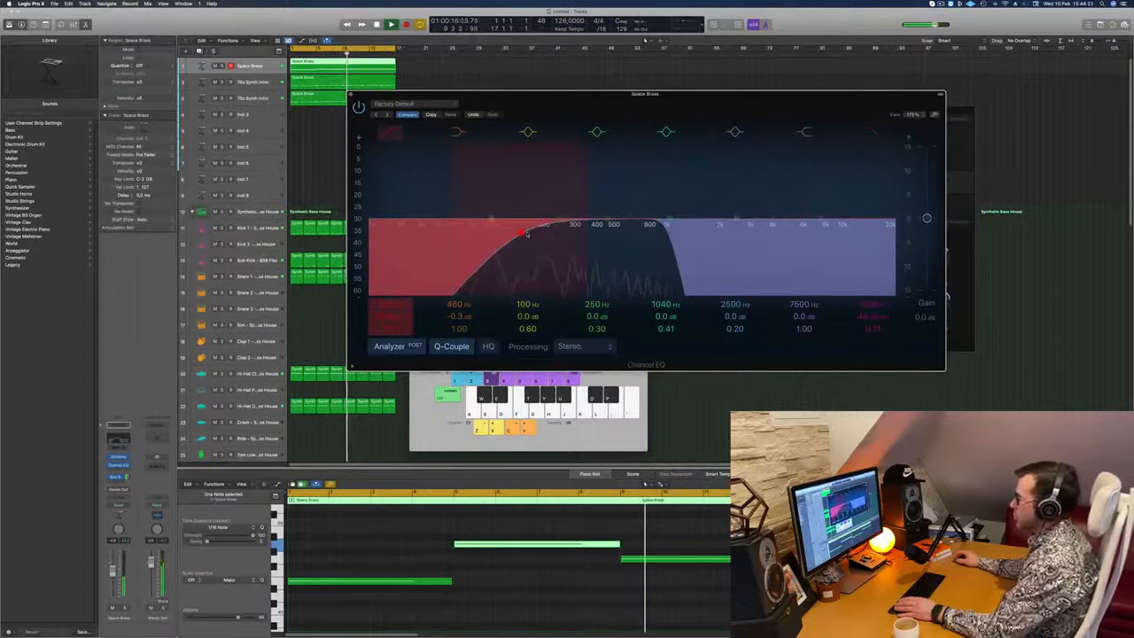
click(351, 94)
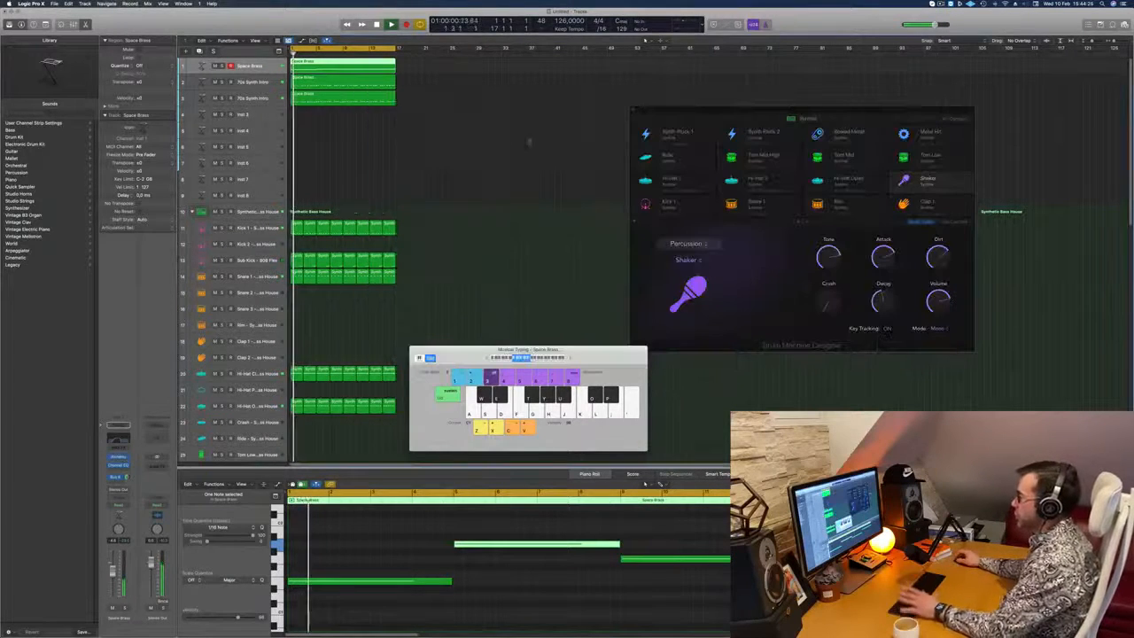
- Open Alchemy on the empty Inst 3 track and load the Dirty House Organ preset from the Keys category
click(254, 116)
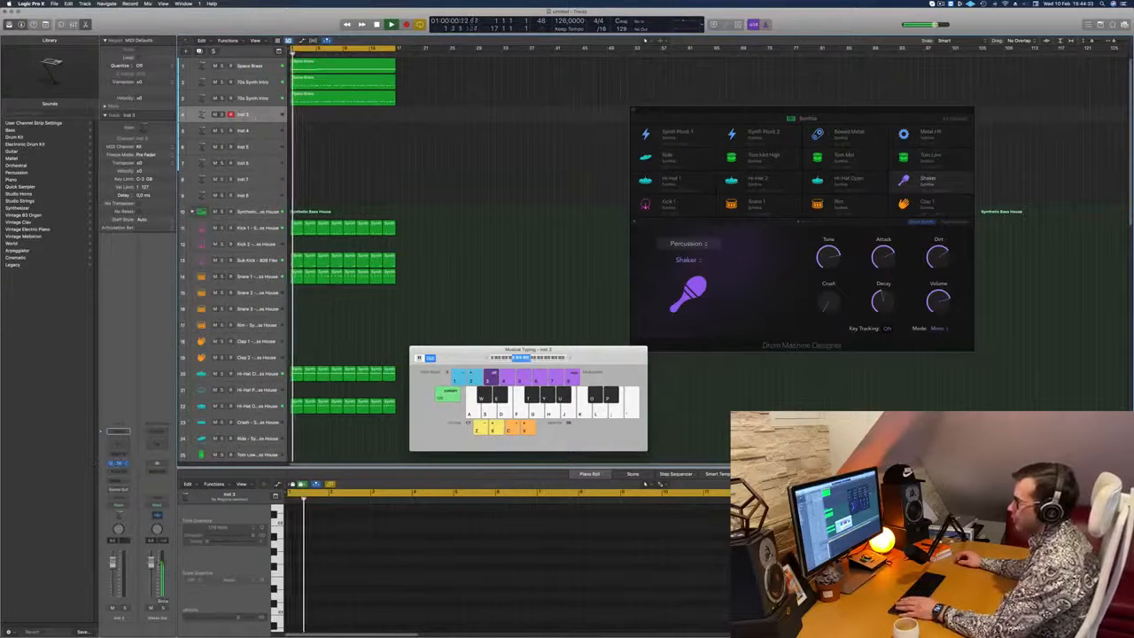
click(118, 464)
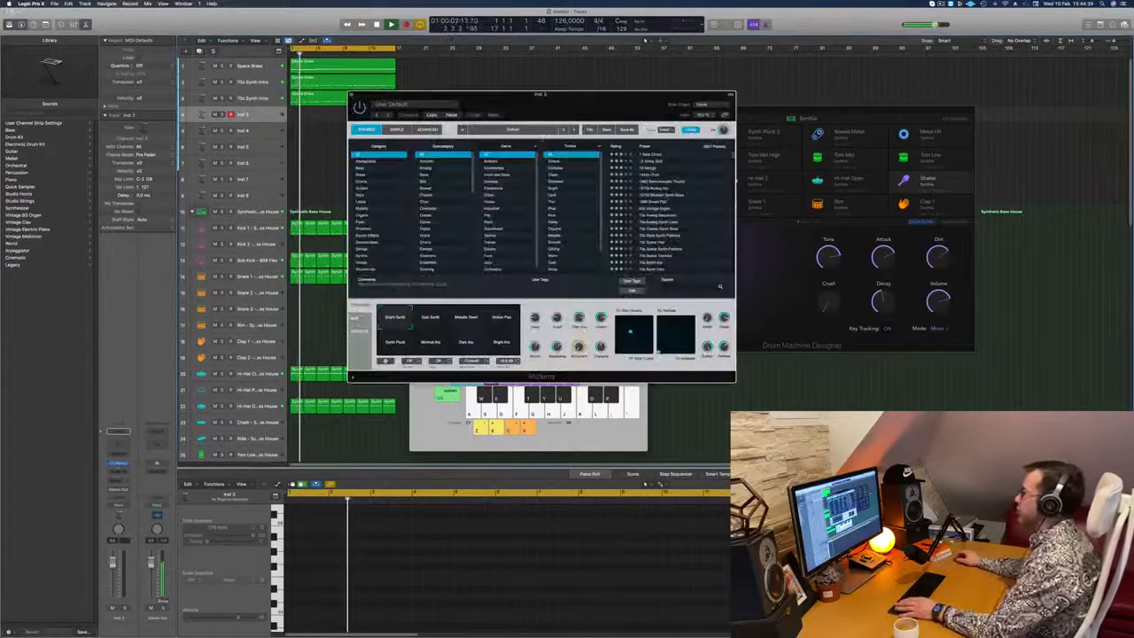
drag(547, 112, 593, 190)
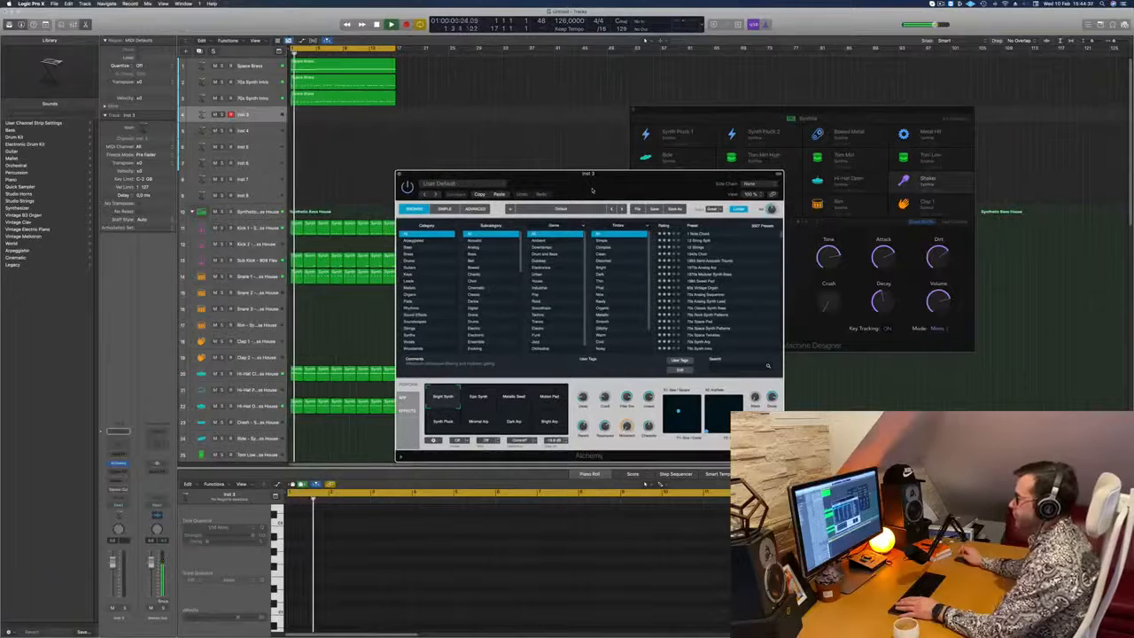
click(415, 275)
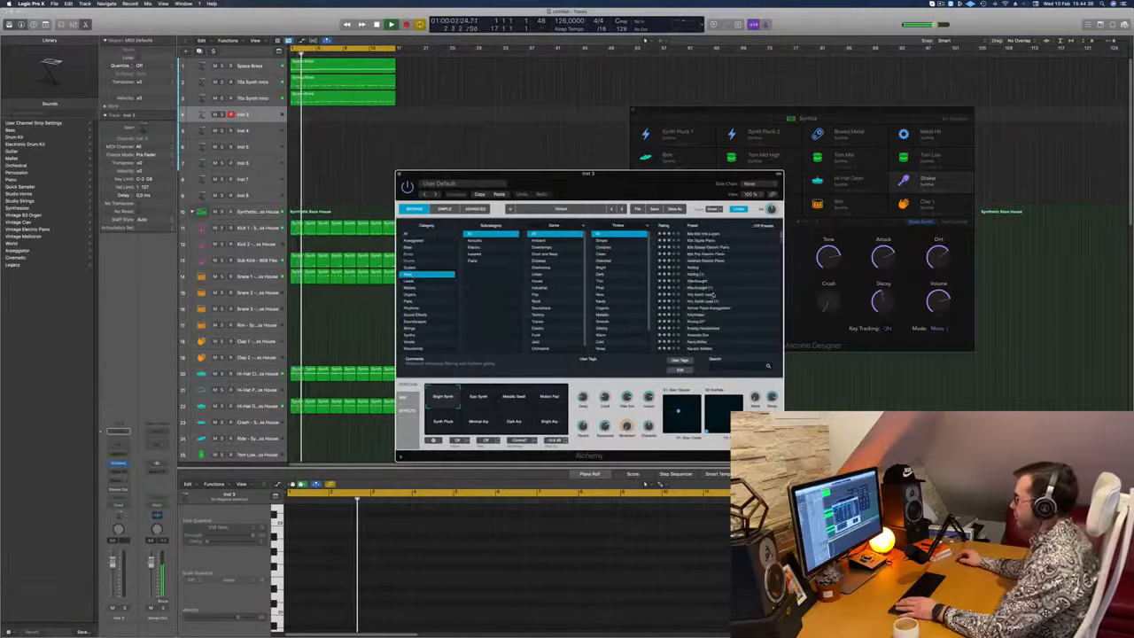
click(698, 296)
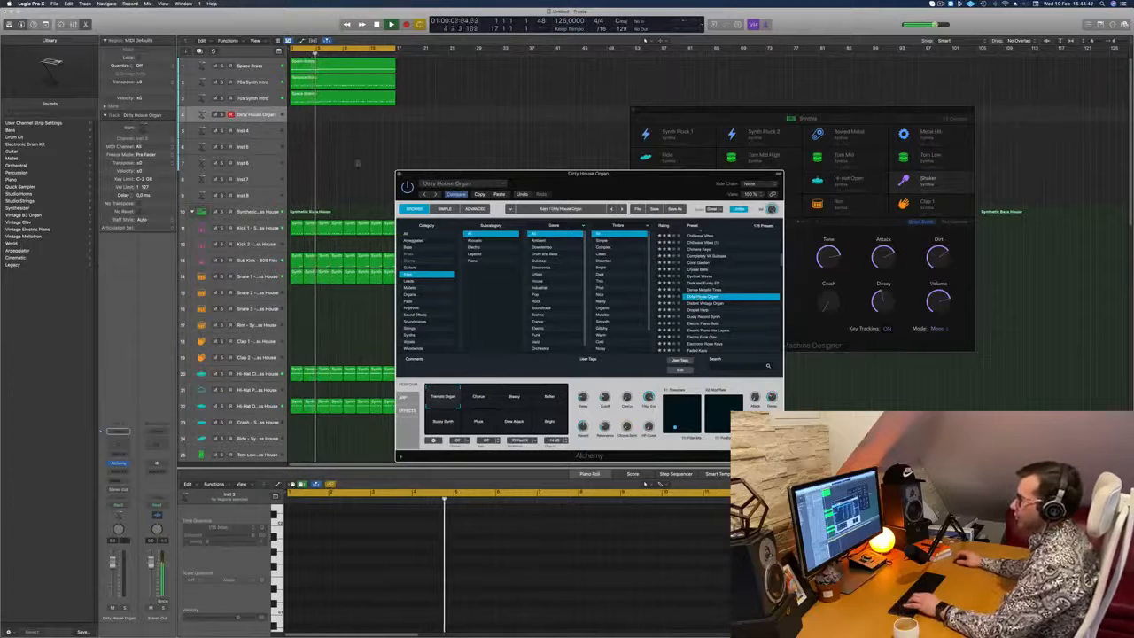
drag(671, 184, 600, 185)
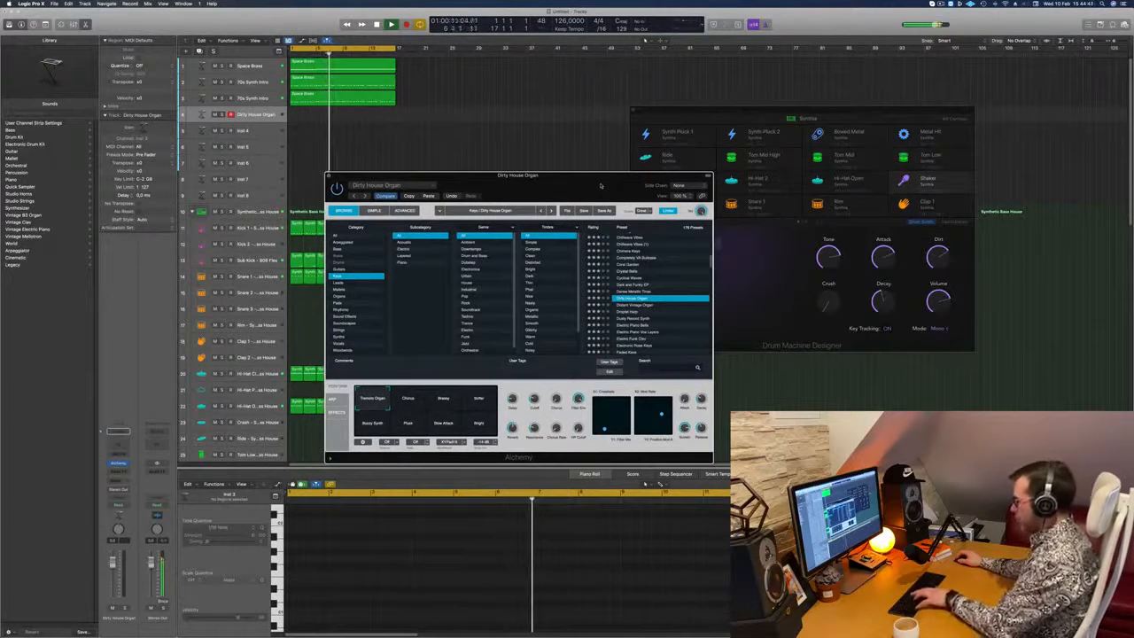
- Show Musical Typing and add a send on the Dirty House Organ track to the bus used by Space Brass
key(super+k)
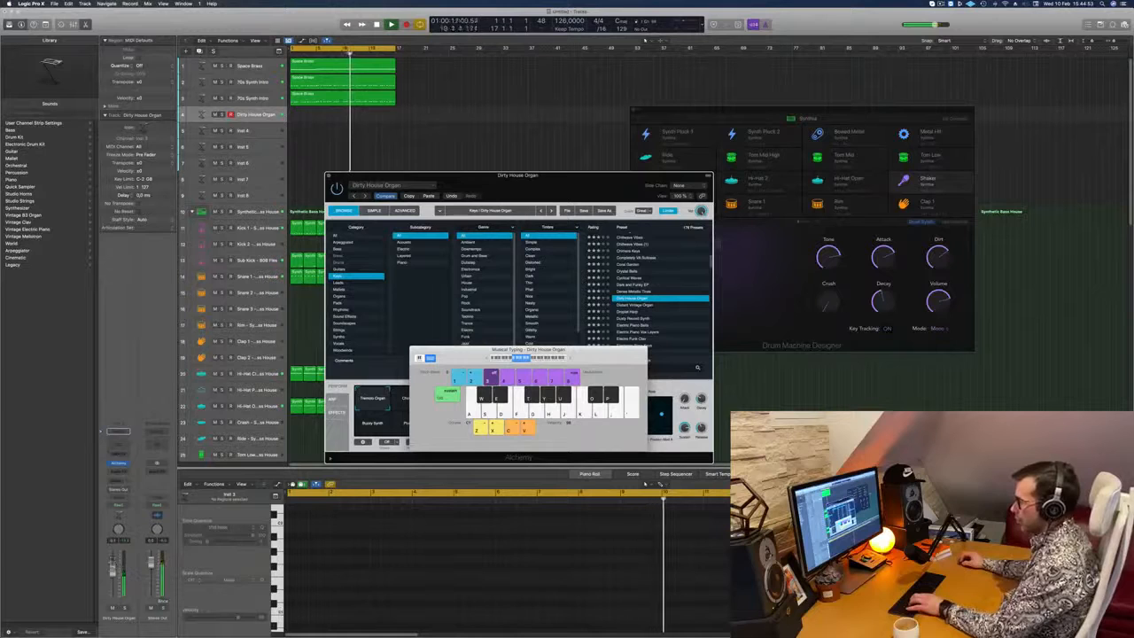
click(118, 480)
mouse_move(146, 490)
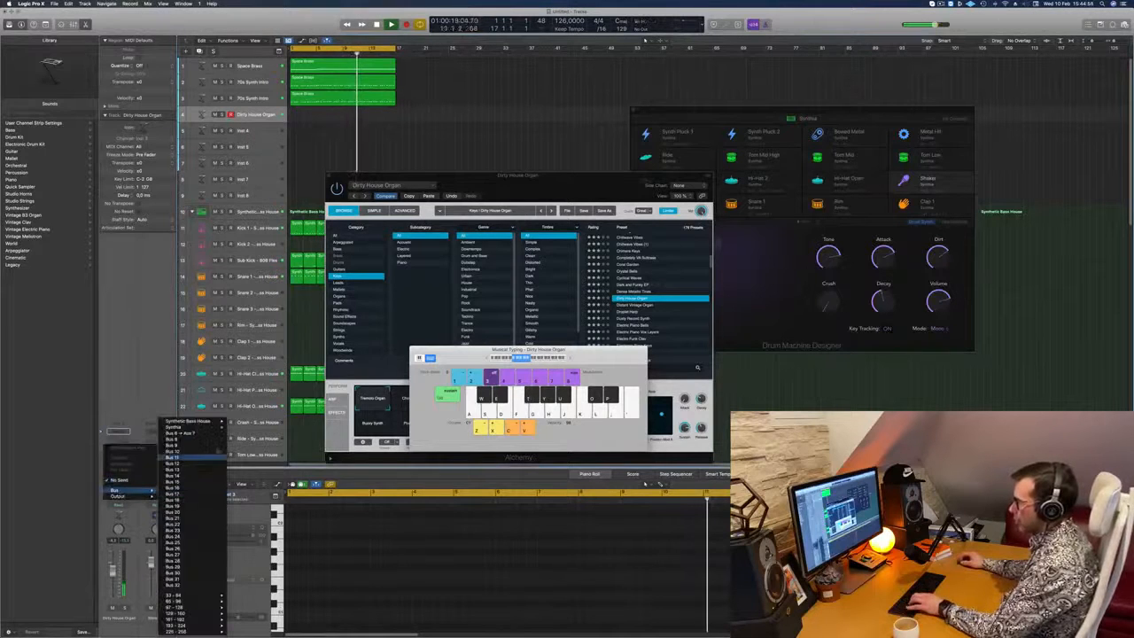
click(175, 438)
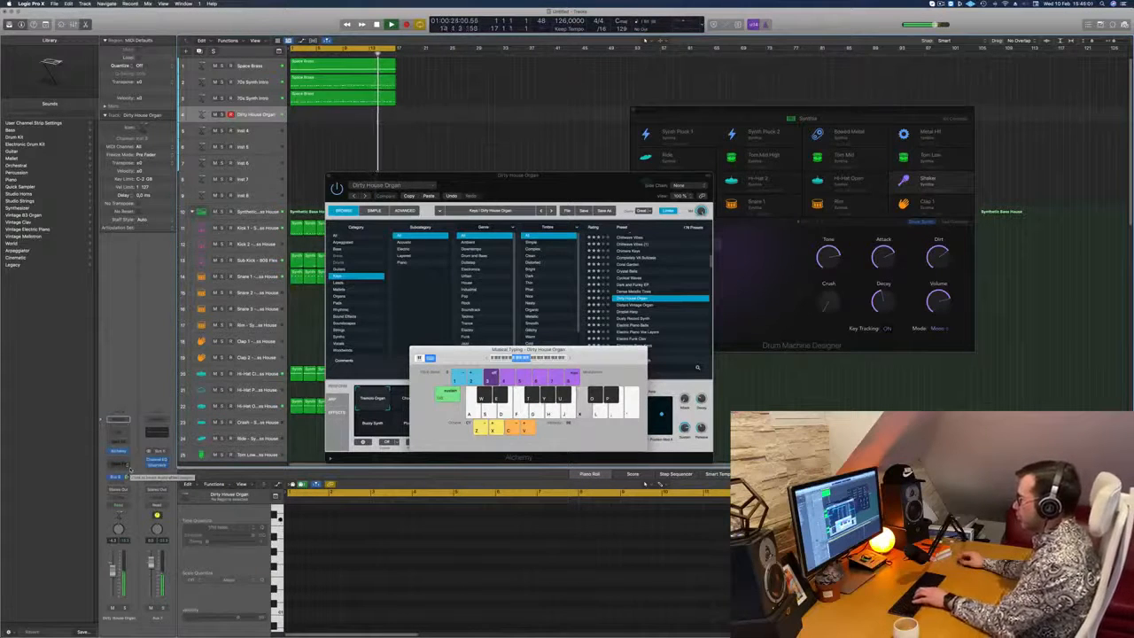
- Place Musical Typing and Alchemy apart, switch the preset to Droplet Harp and play a note to audition it
drag(600, 350, 519, 333)
drag(564, 175, 714, 162)
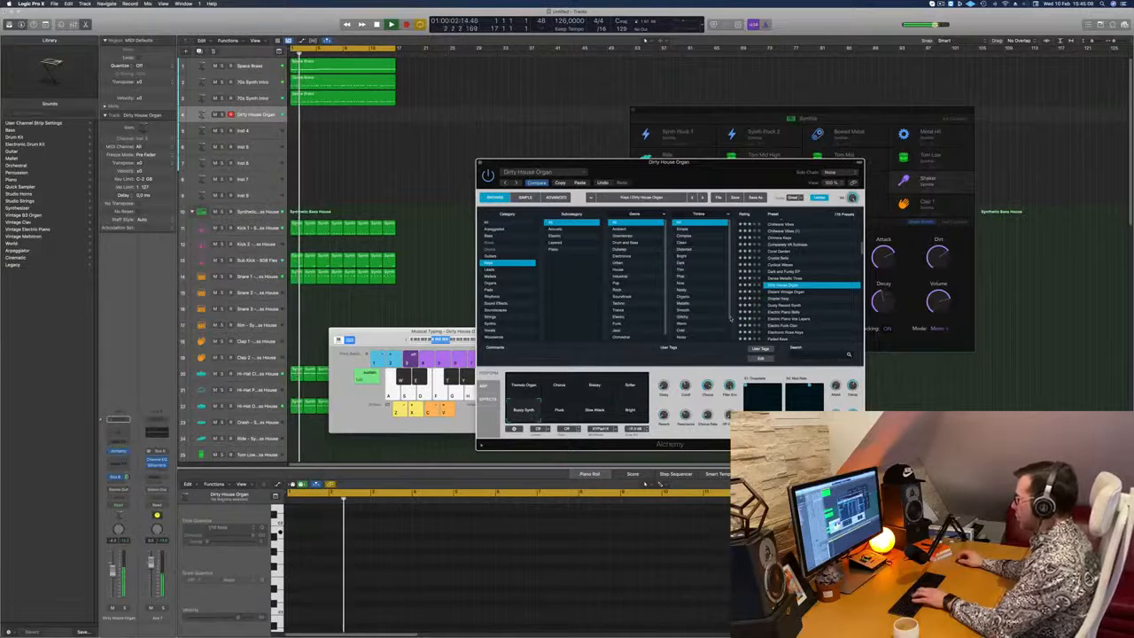
key(Down)
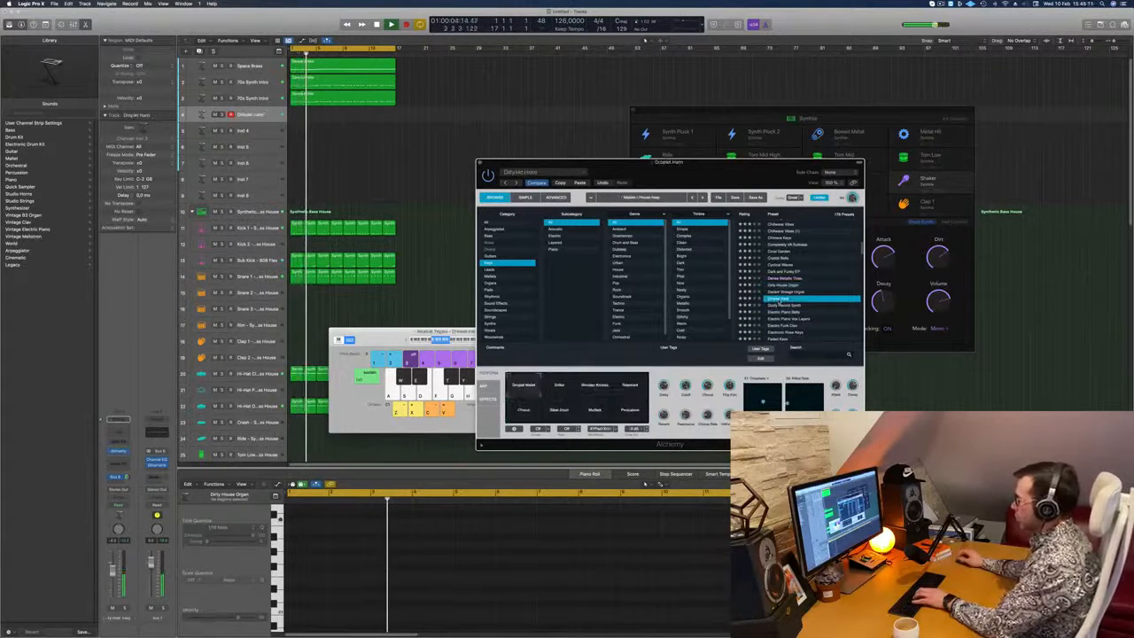
drag(465, 333, 440, 337)
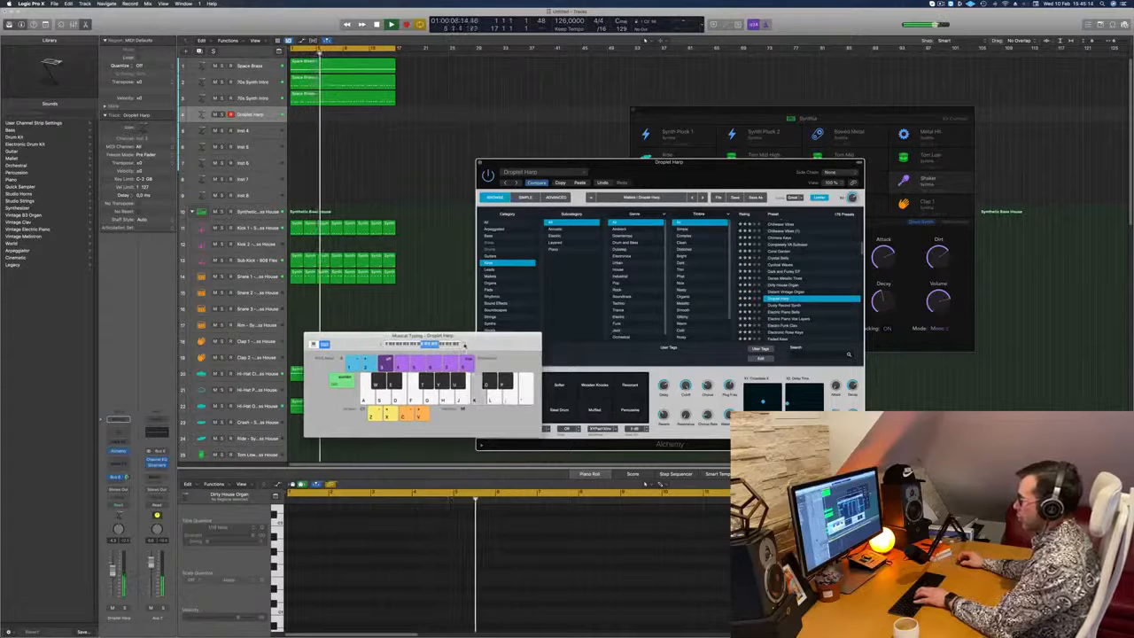
key(j)
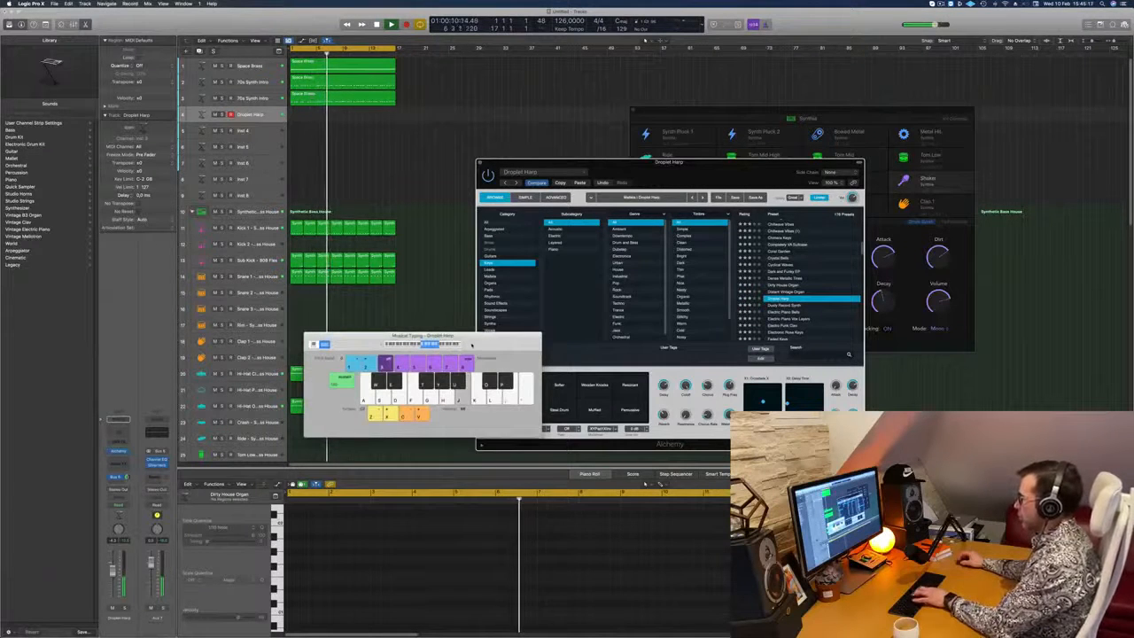
- Audition the Dusty Record Synth preset against Droplet Harp and reload Droplet Harp
key(k)
key(h)
key(g)
key(j)
click(769, 306)
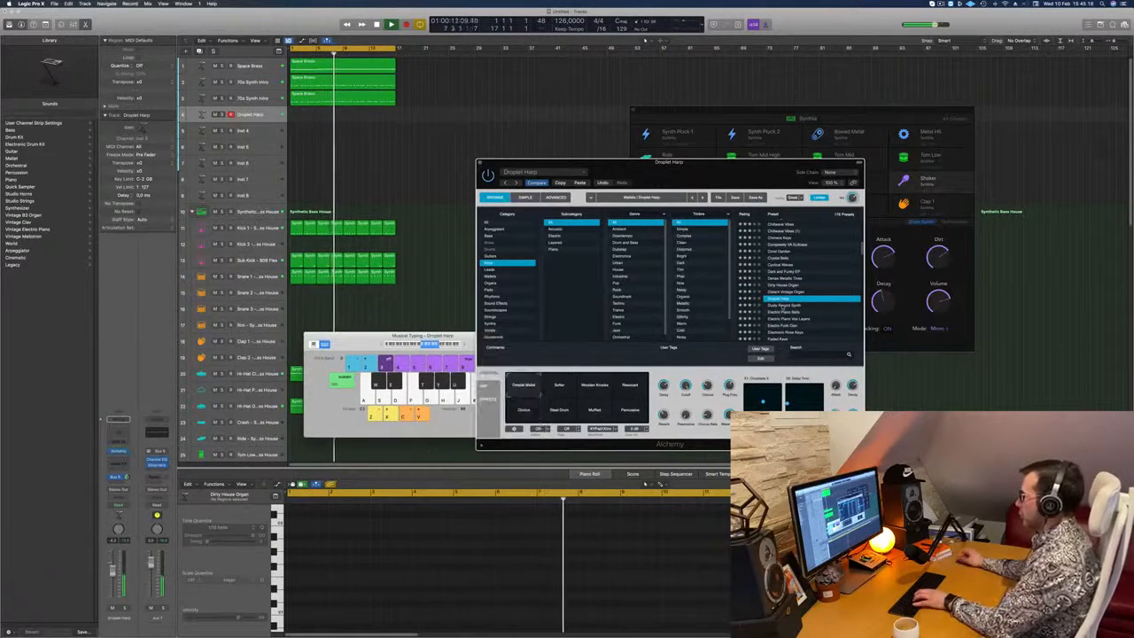
click(769, 306)
click(771, 299)
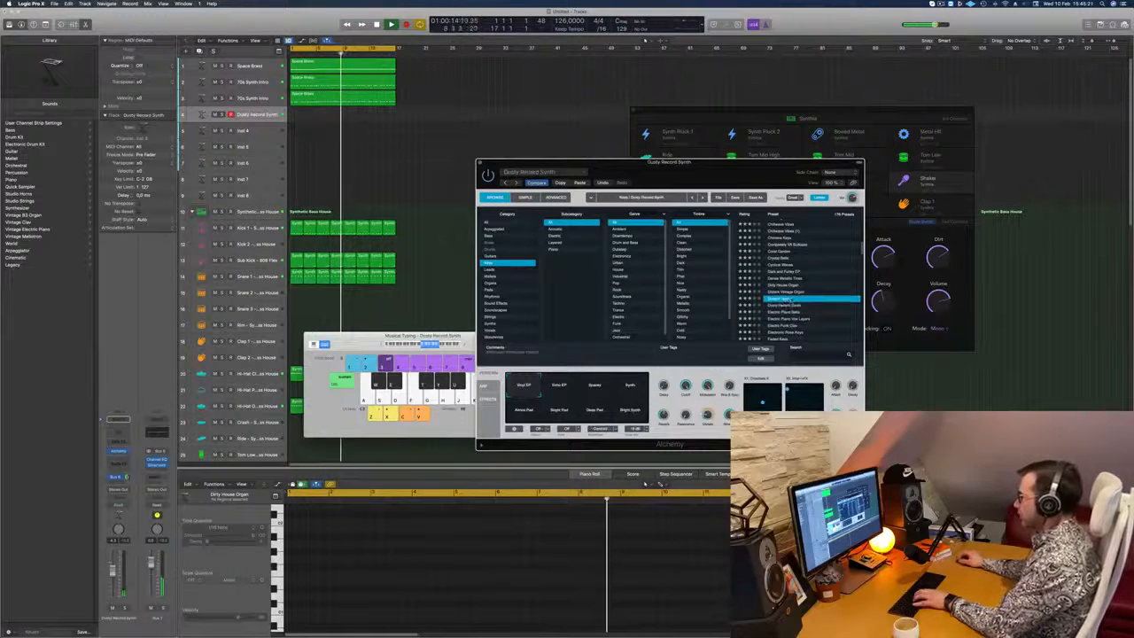
- Try the softer variation of Droplet Harp and select its Wooden Knocks variation
key(h)
click(560, 388)
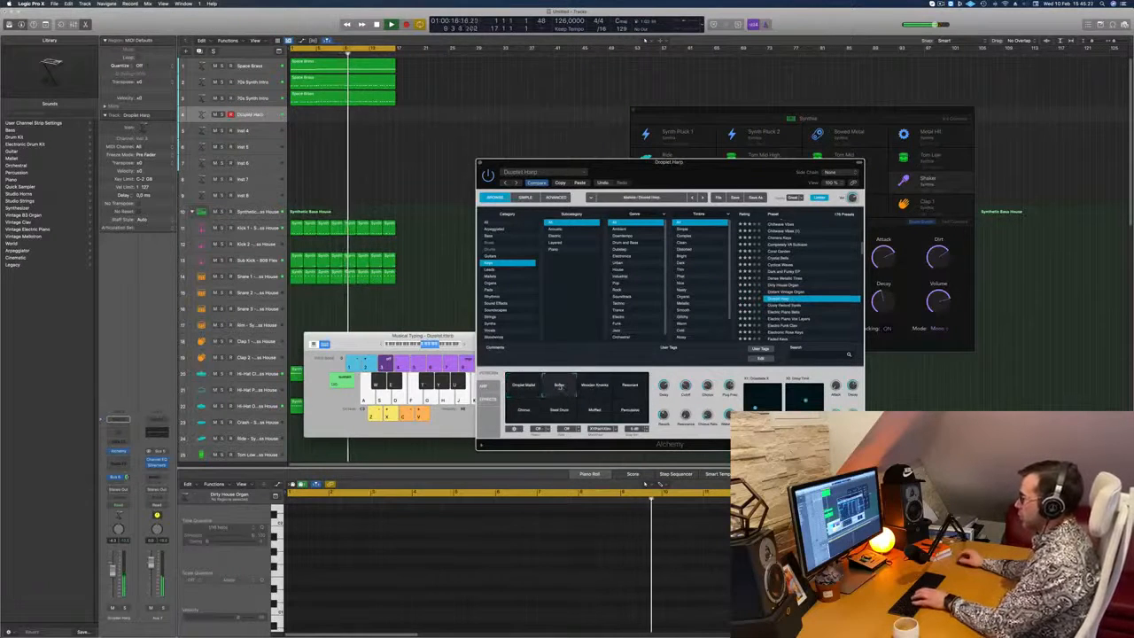
click(594, 387)
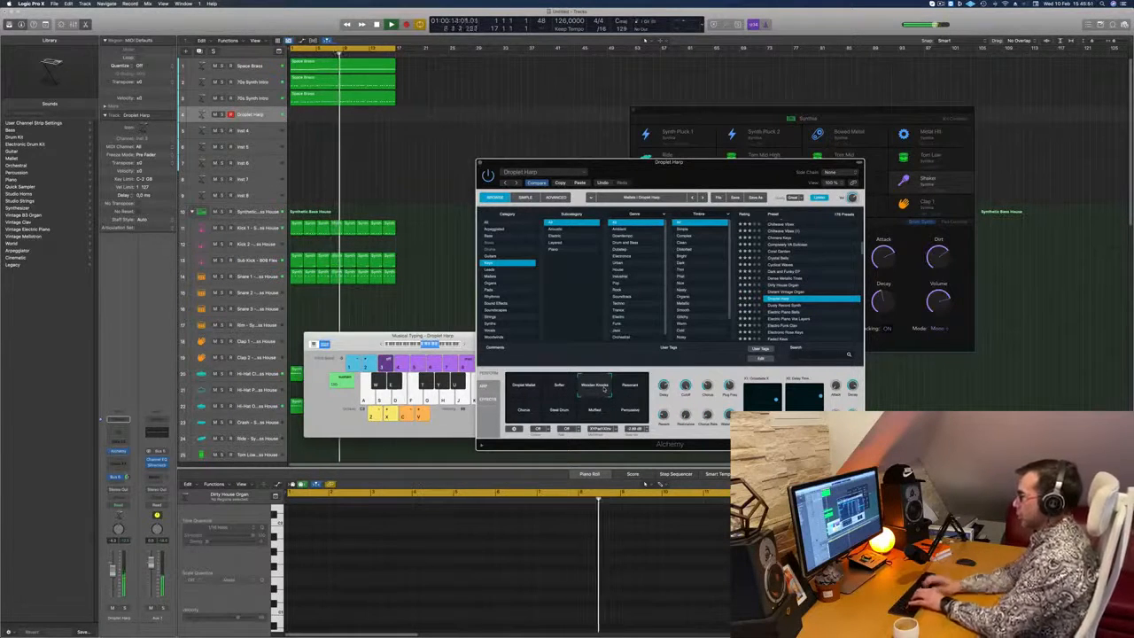
- Move the Musical Typing keyboard clear of the sound variations and raise the Droplet Harp track's volume slightly
drag(362, 345, 576, 157)
drag(113, 570, 116, 564)
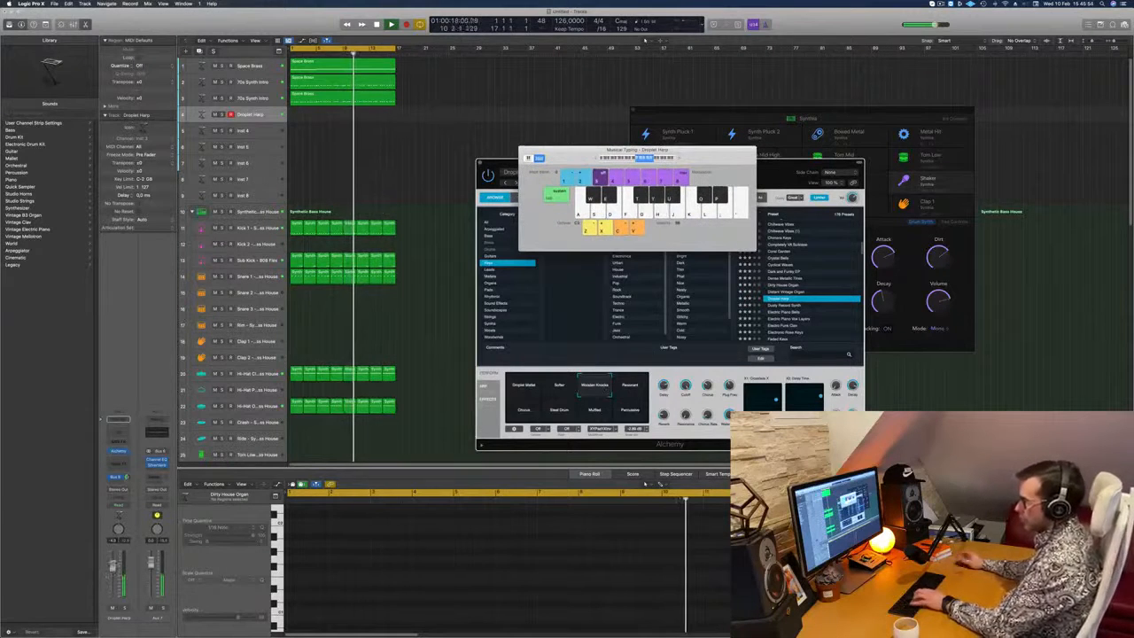
key(g)
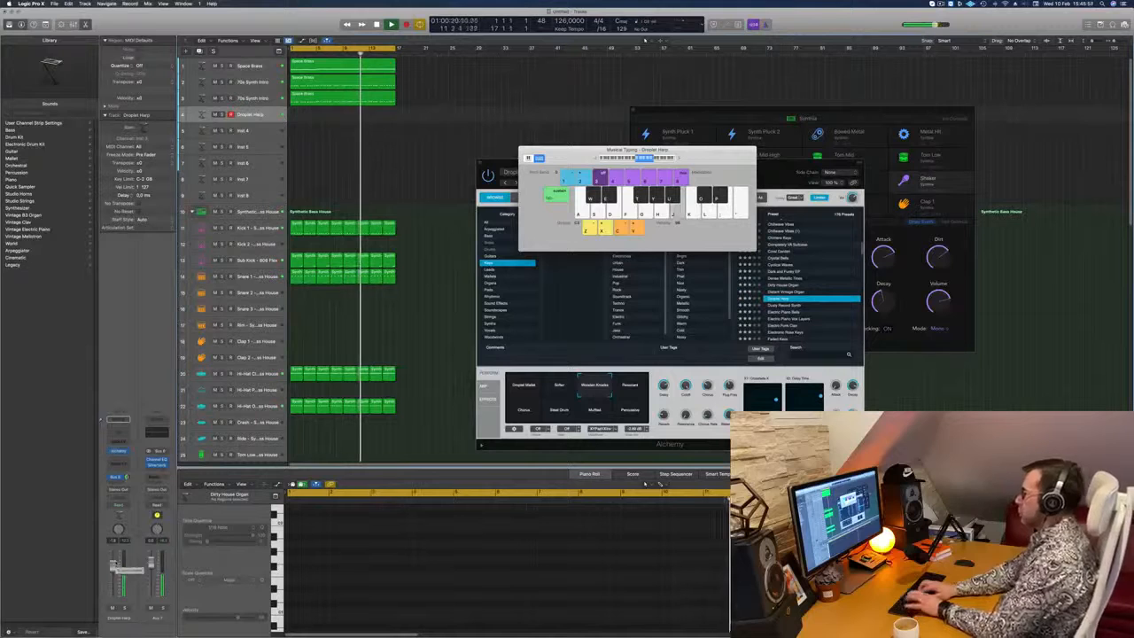
- Start recording on the Droplet Harp track and play a short phrase over the last four bars of the cycle
key(r)
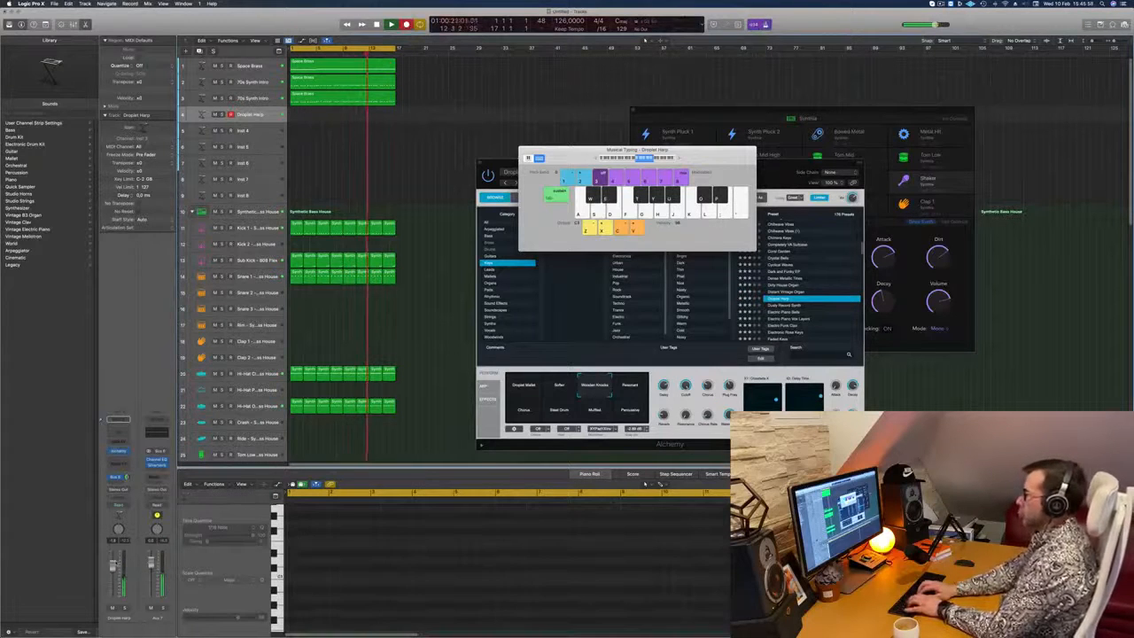
key(j)
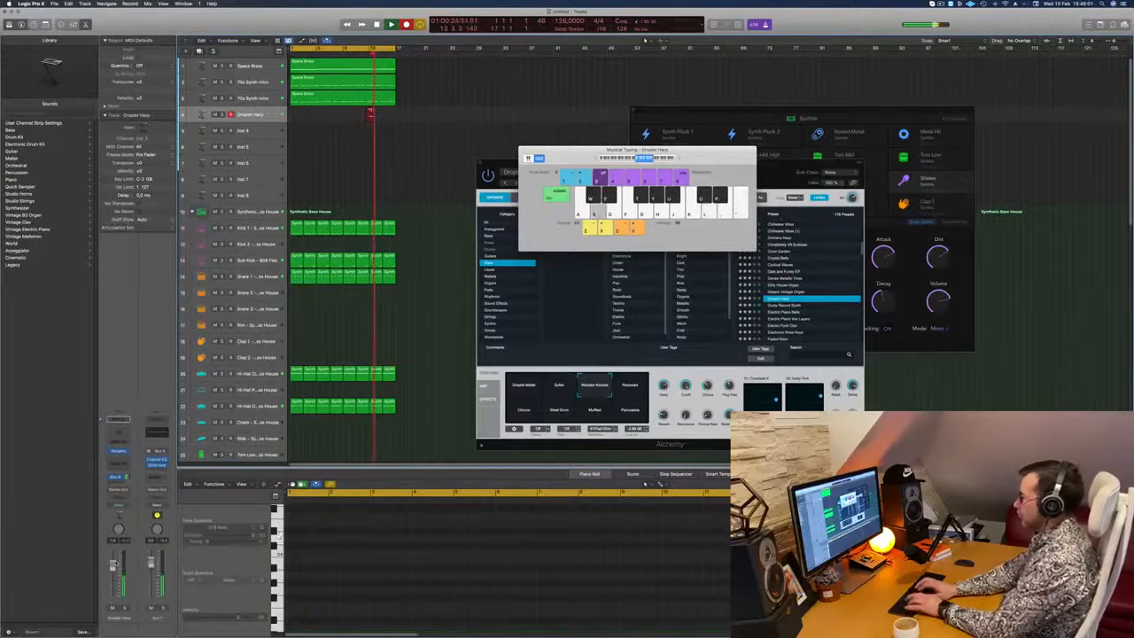
key(s)
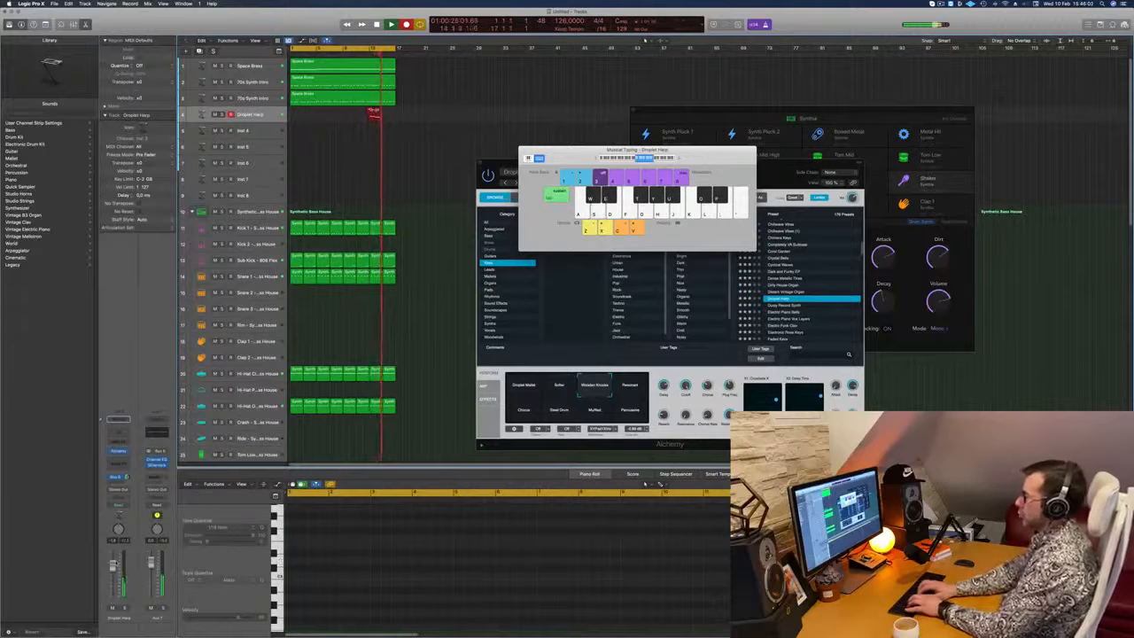
key(o)
key(o)
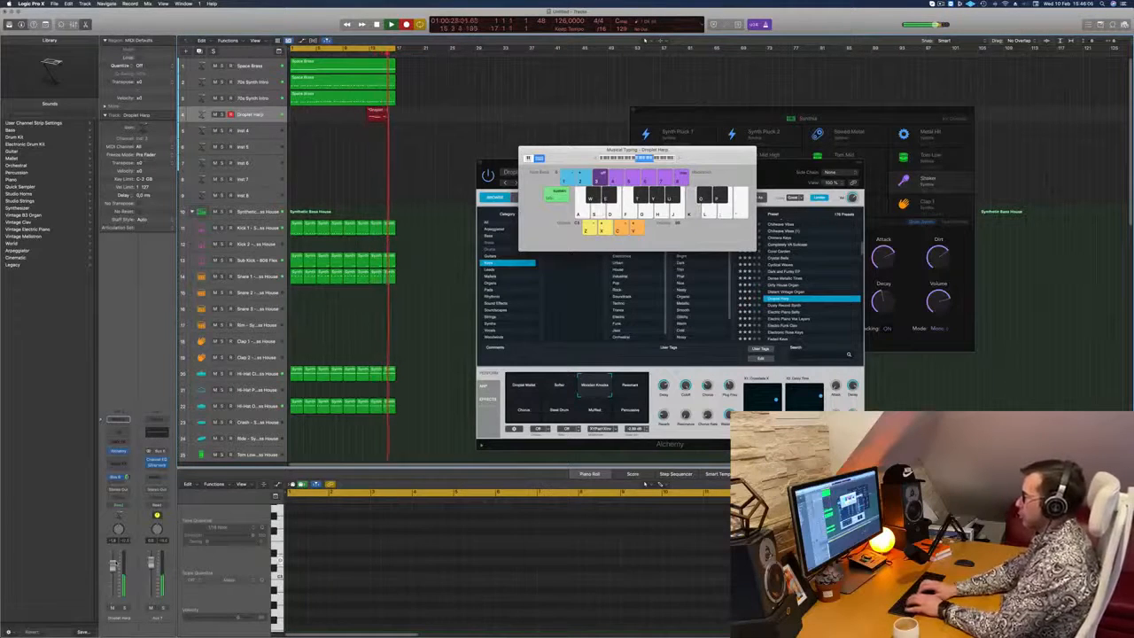
key(u)
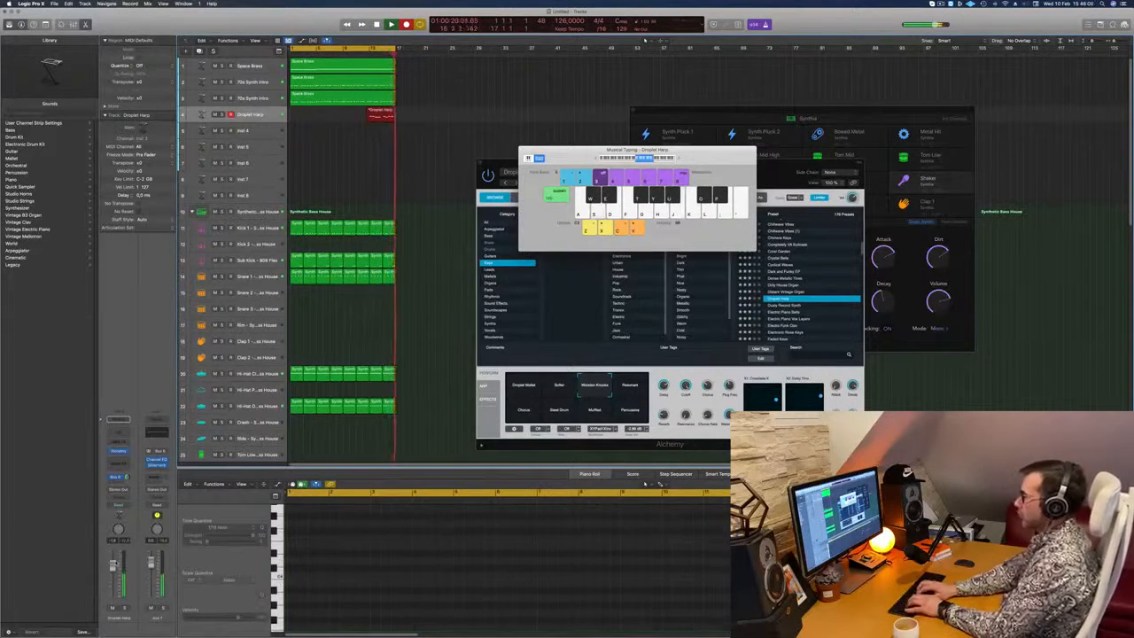
key(space)
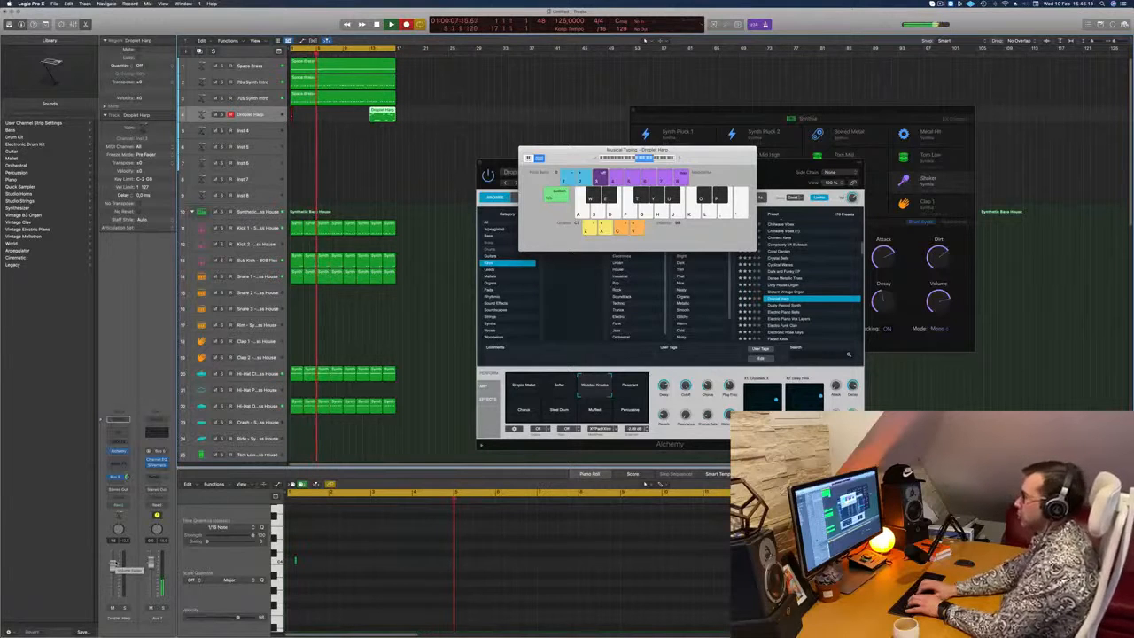
- Record a longer Droplet Harp melody from the start of the cycle, stop recording and play it back
key(k)
key(j)
key(s)
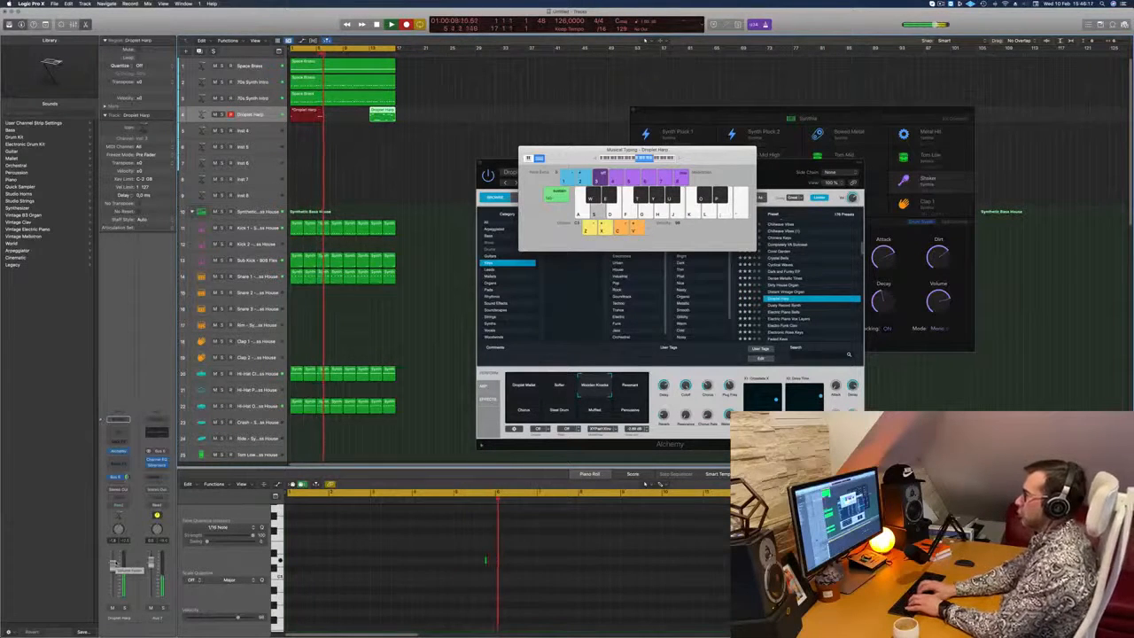
key(k)
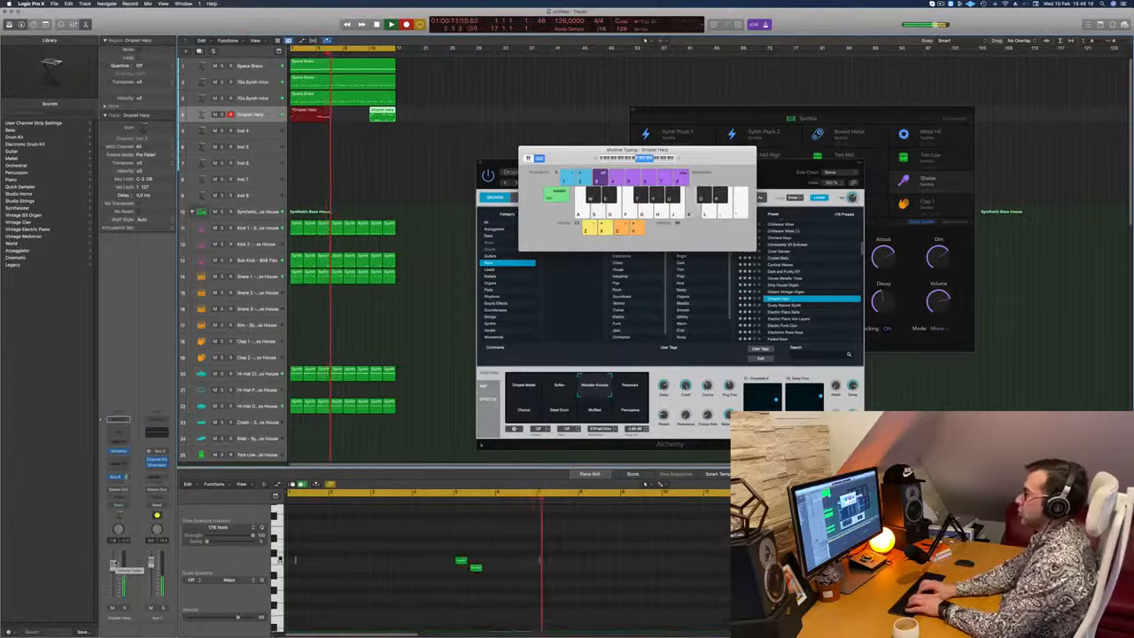
key(j)
key(s)
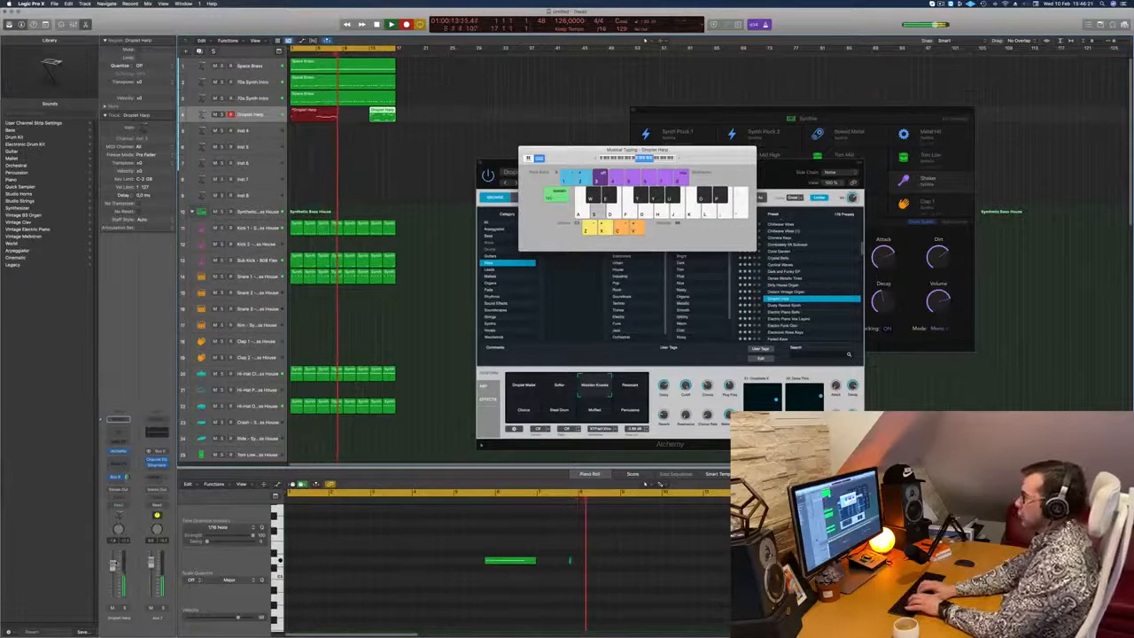
key(l)
key(d)
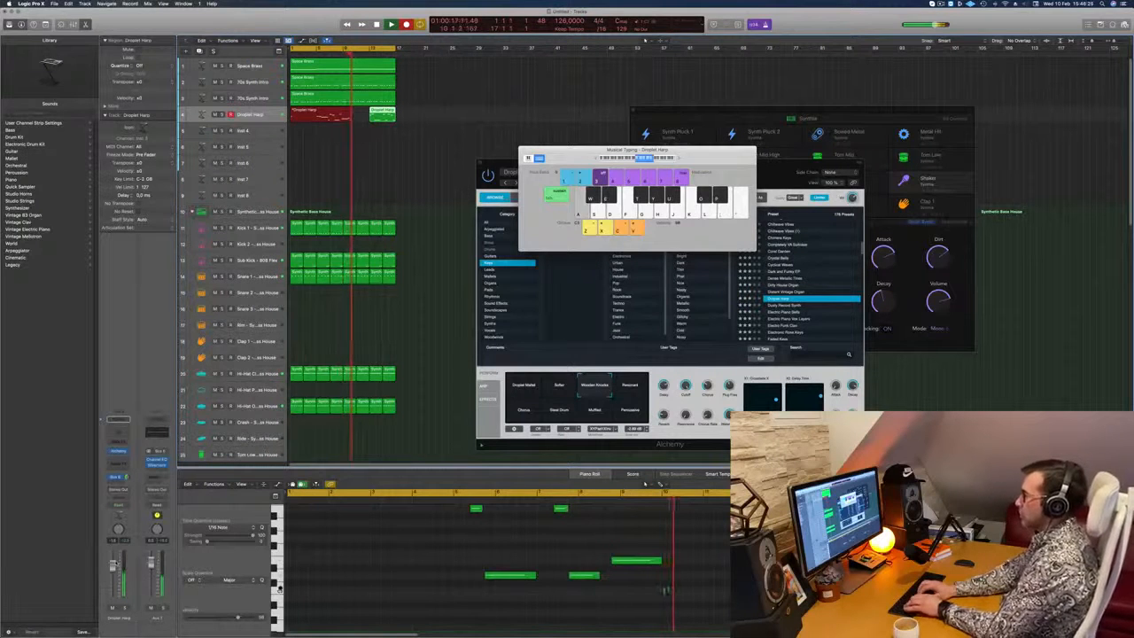
key(s)
key(d)
key(j)
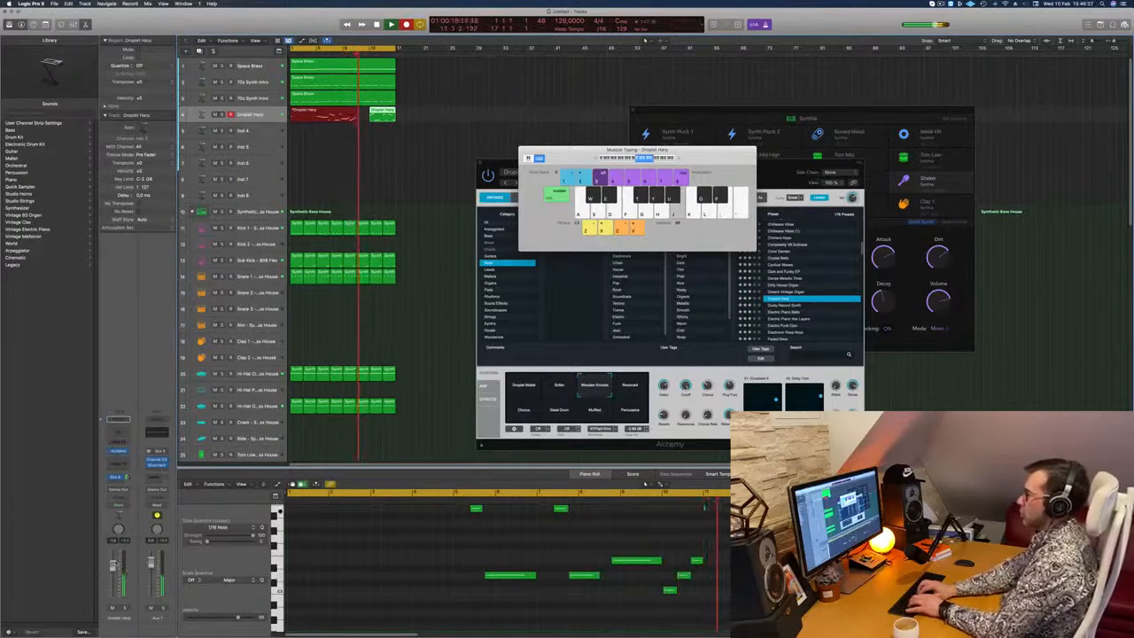
key(k)
key(f)
key(space)
key(space)
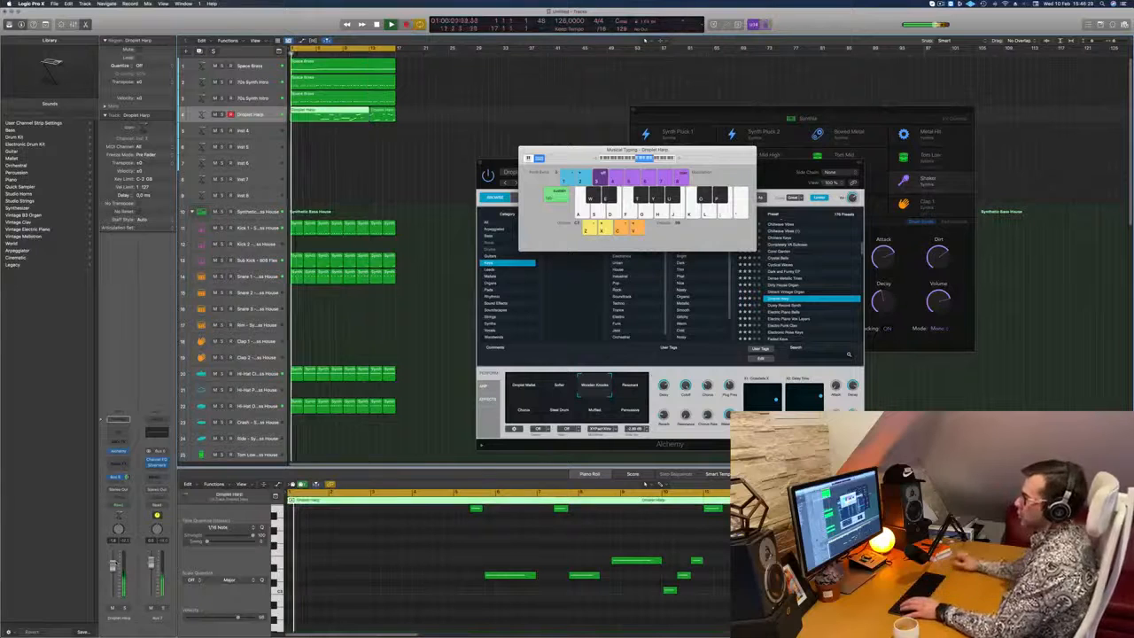
- Trim the opening bars off the first Droplet Harp region and place the remaining eight bars at bar 1
key(space)
key(space)
drag(292, 120, 325, 115)
click(306, 119)
key(Delete)
key(space)
key(space)
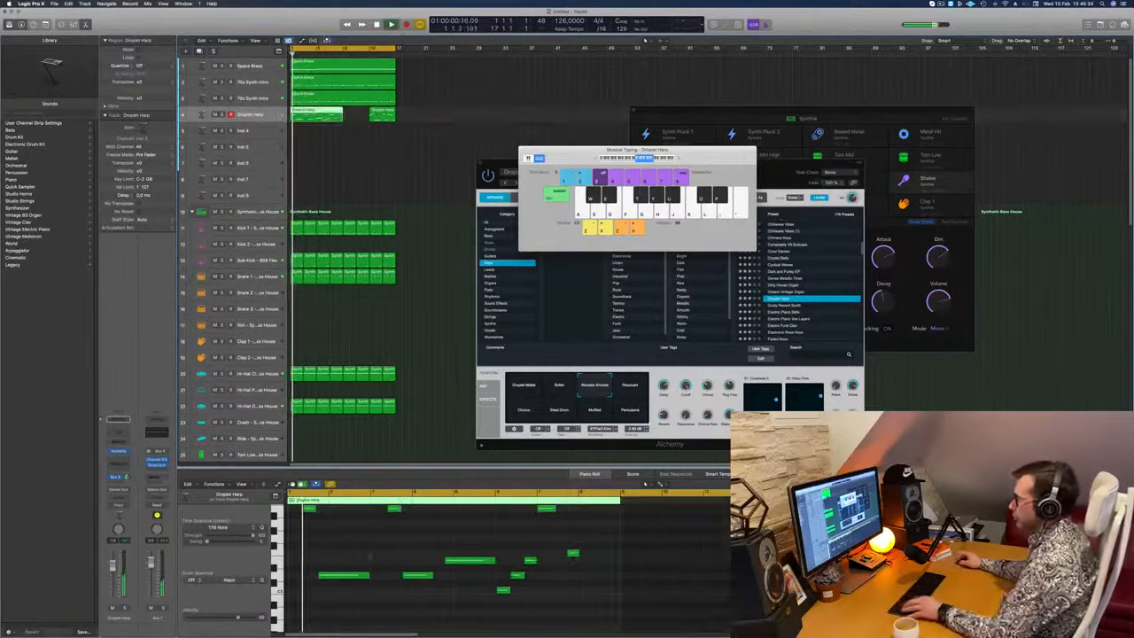
- Quantize the Droplet Harp notes to 1/16 notes and select the first Droplet Harp region
scroll(403, 558, down, 1)
scroll(362, 551, up, 3)
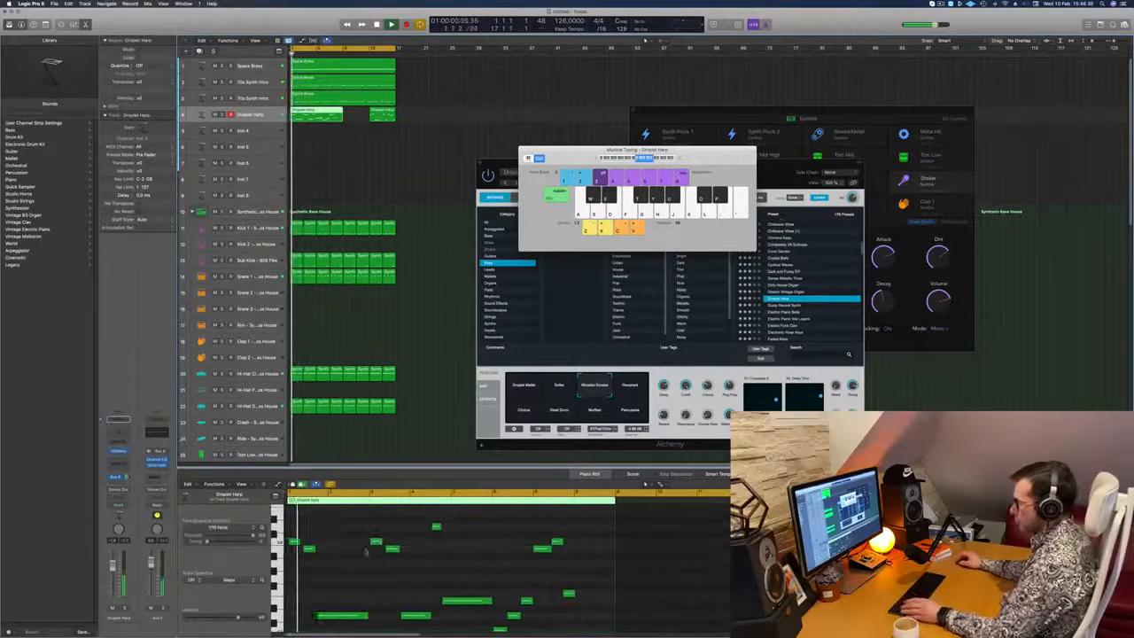
key(super+a)
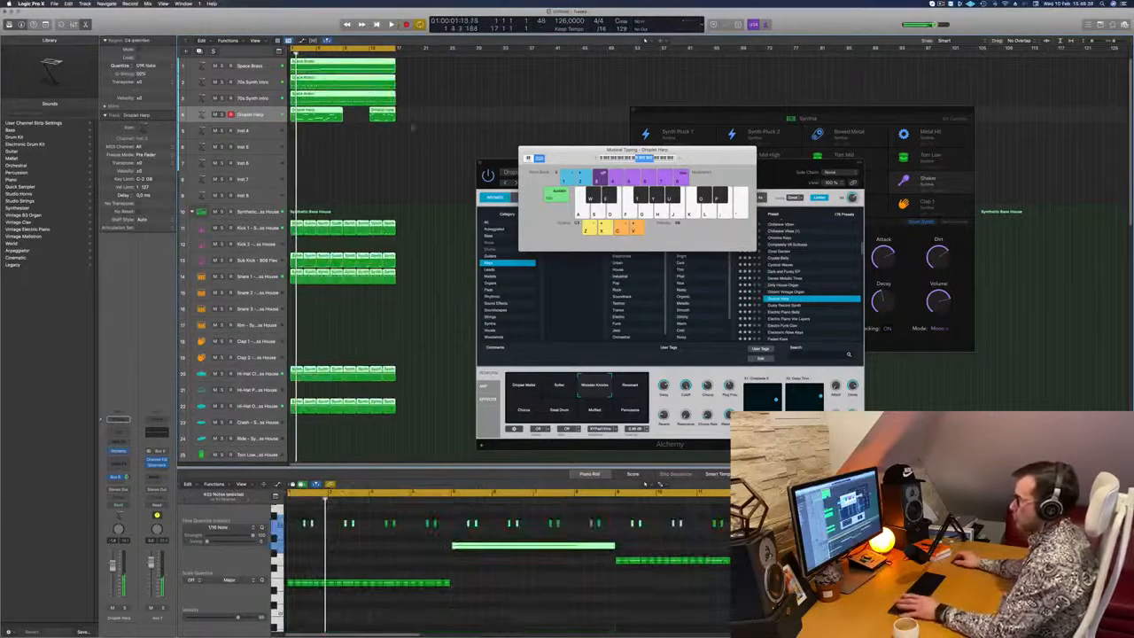
click(317, 137)
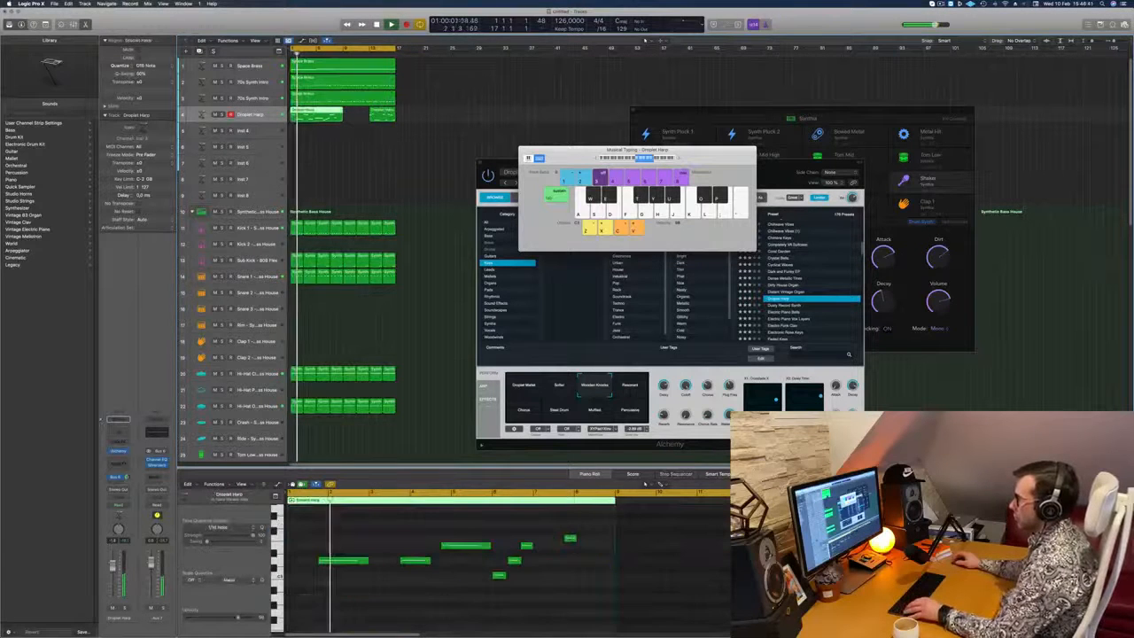
- Raise the last note of the Droplet Harp melody to the pitch of the longer upper note in bar 7
scroll(397, 540, up, 2)
scroll(428, 551, up, 1)
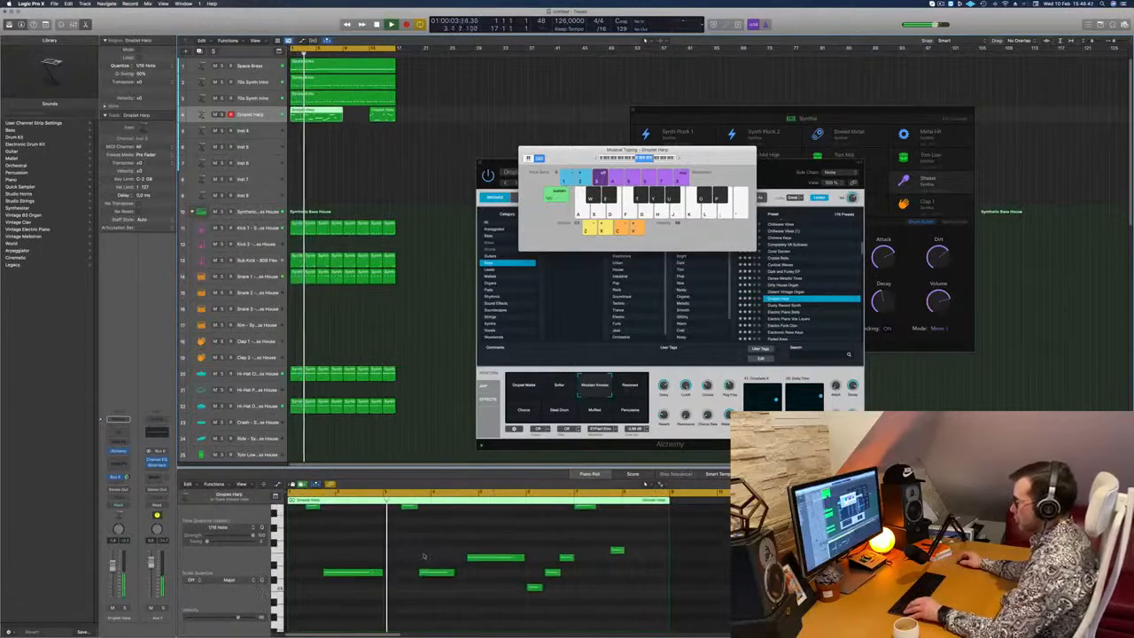
scroll(448, 558, up, 5)
scroll(471, 561, down, 3)
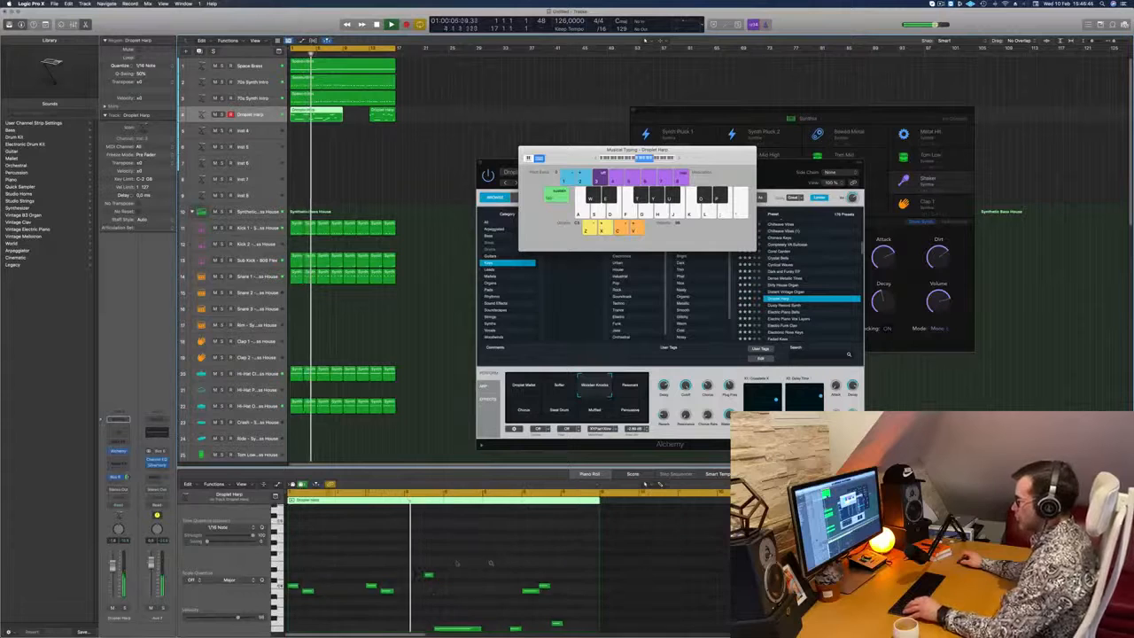
scroll(473, 559, down, 5)
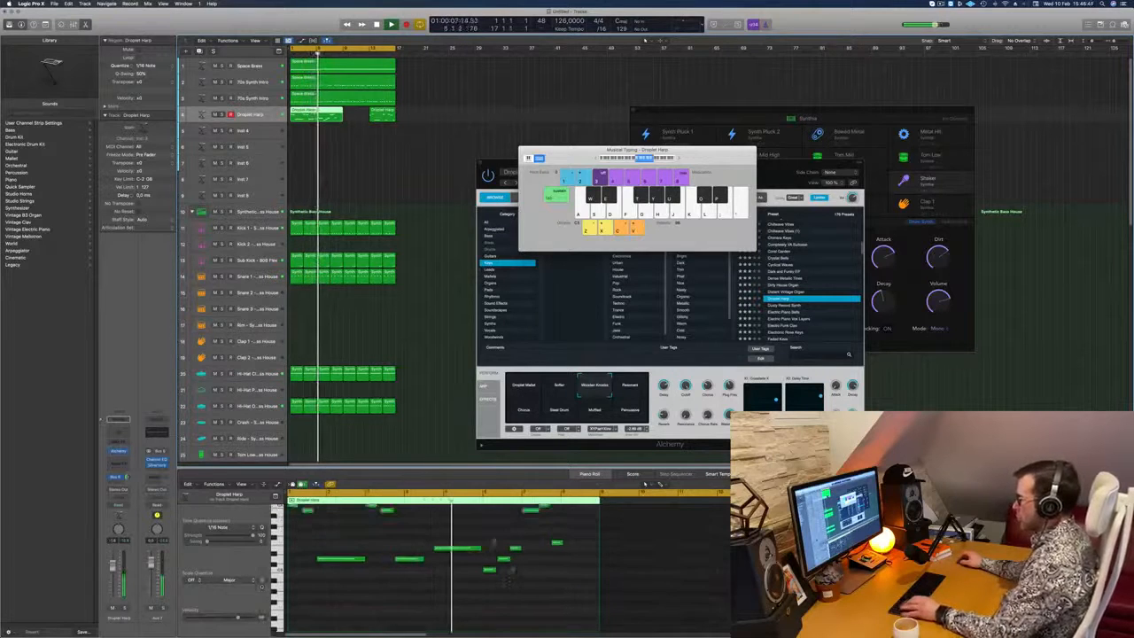
scroll(512, 571, up, 1)
scroll(516, 577, up, 2)
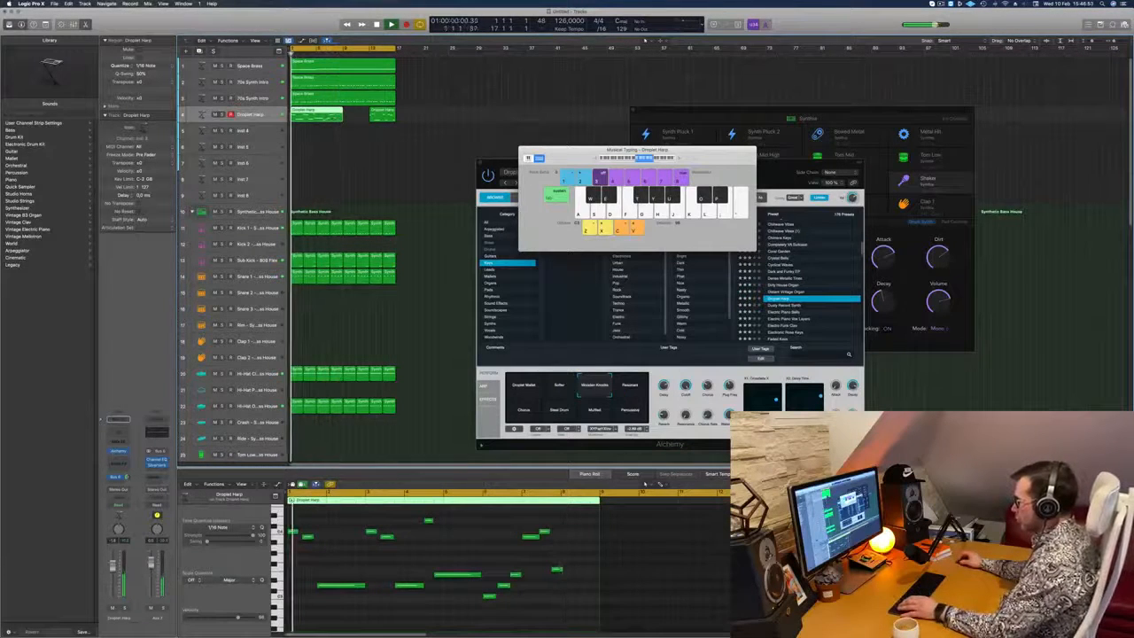
click(557, 569)
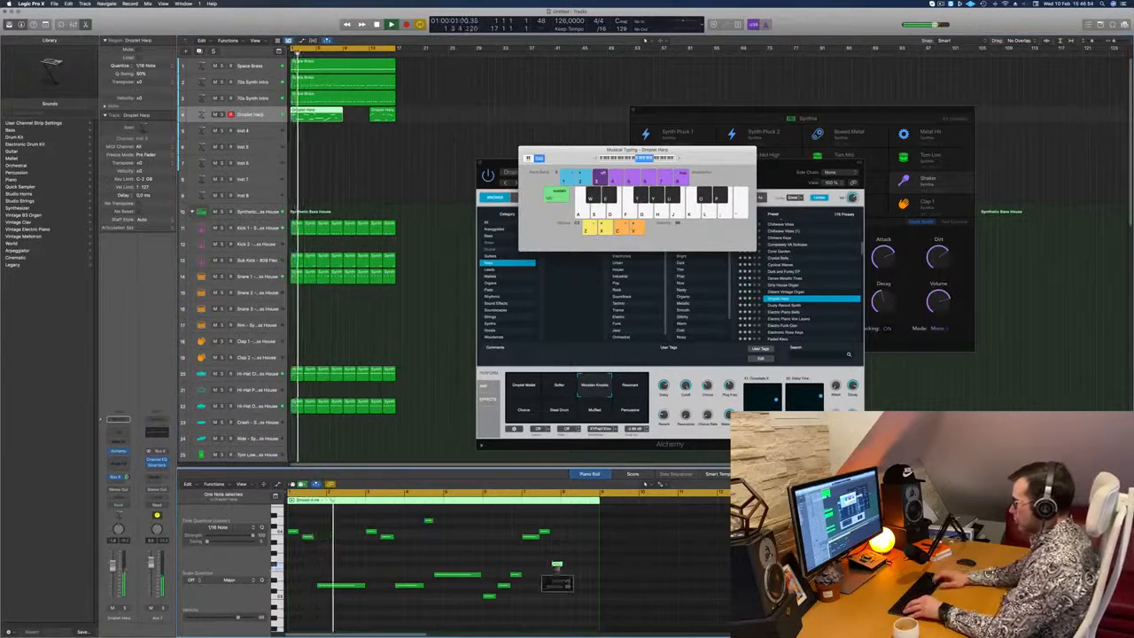
key(alt+Up)
key(alt+Up)
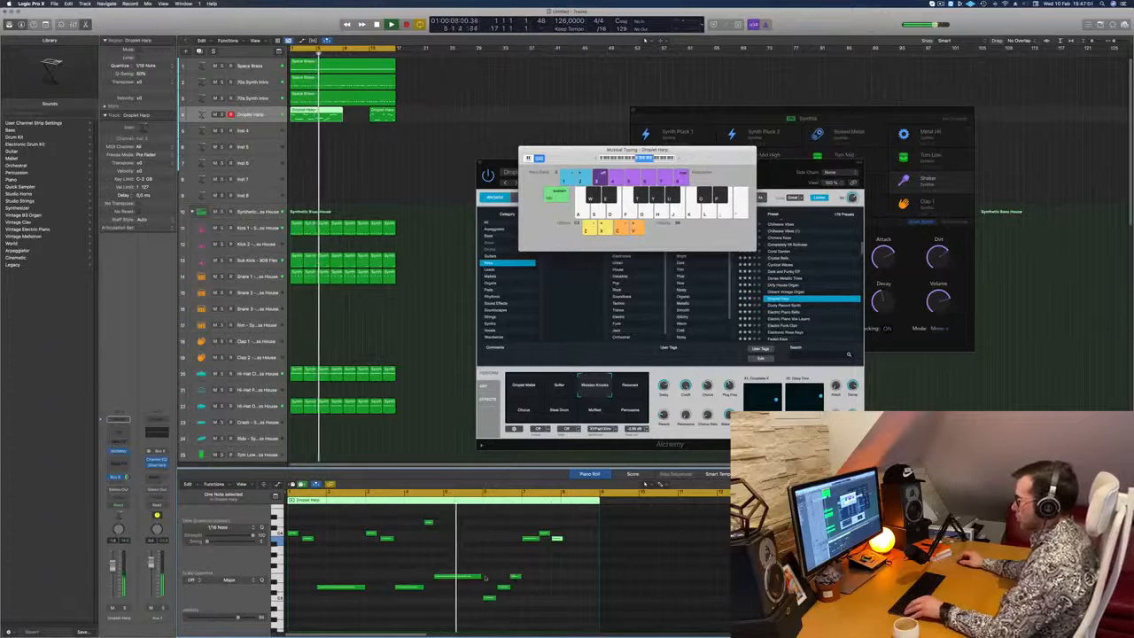
- Copy the three rising low notes from bar 6 into bar 8 and replay the melody from the start
drag(525, 610, 569, 599)
key(super+Left)
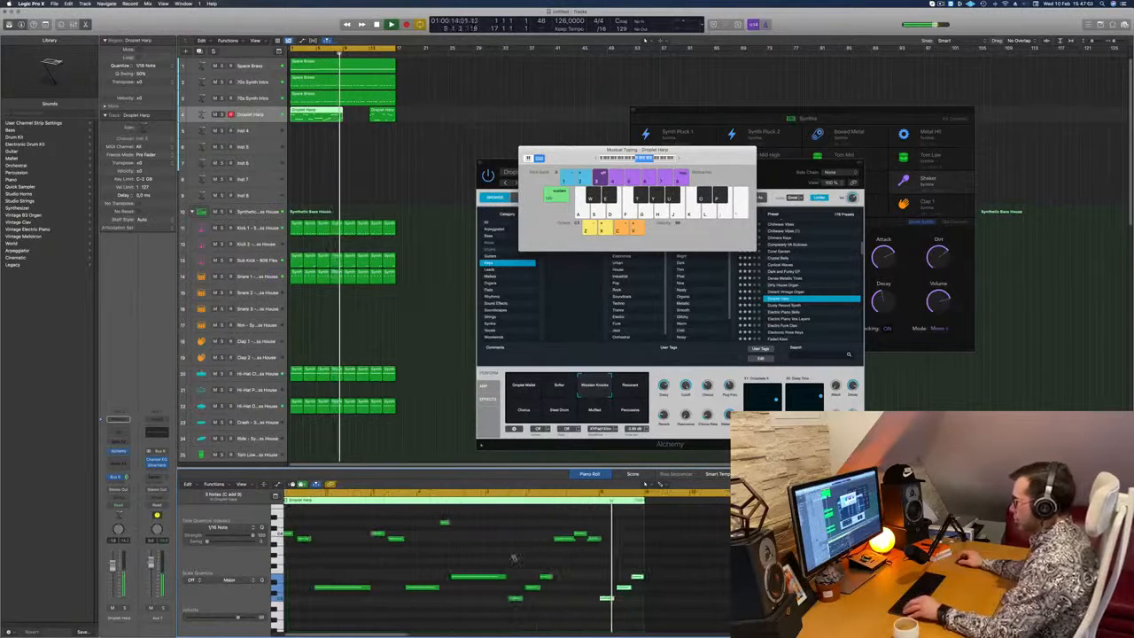
key(Return)
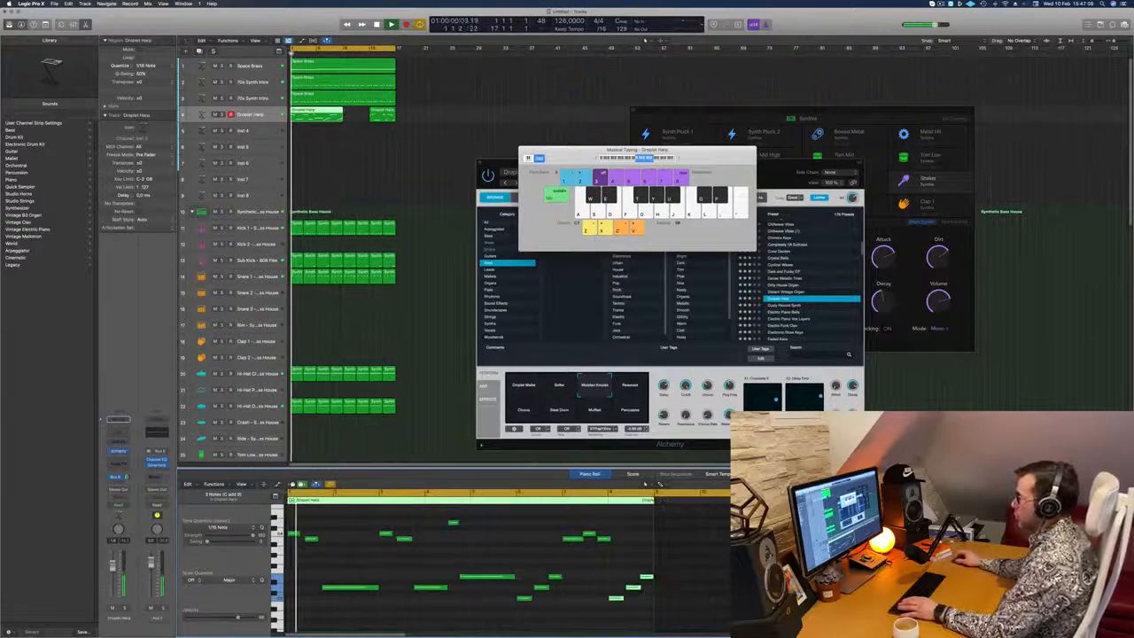
- Delete the short Droplet Harp region near the cycle's end and copy the eight-bar region to bar 9
click(382, 114)
key(Delete)
drag(323, 117, 381, 122)
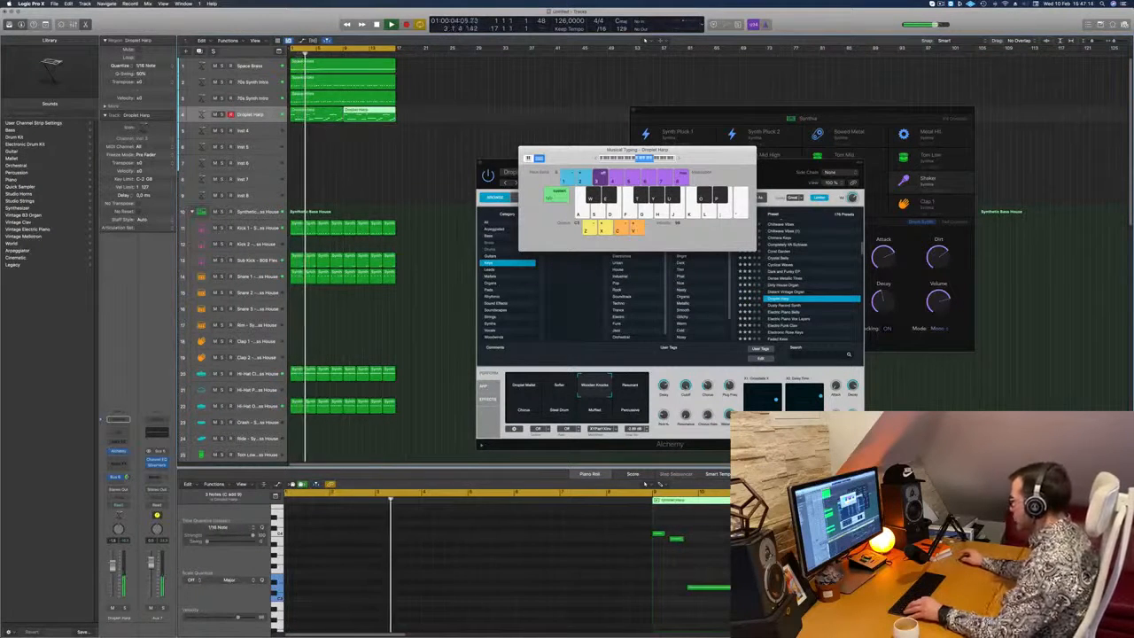
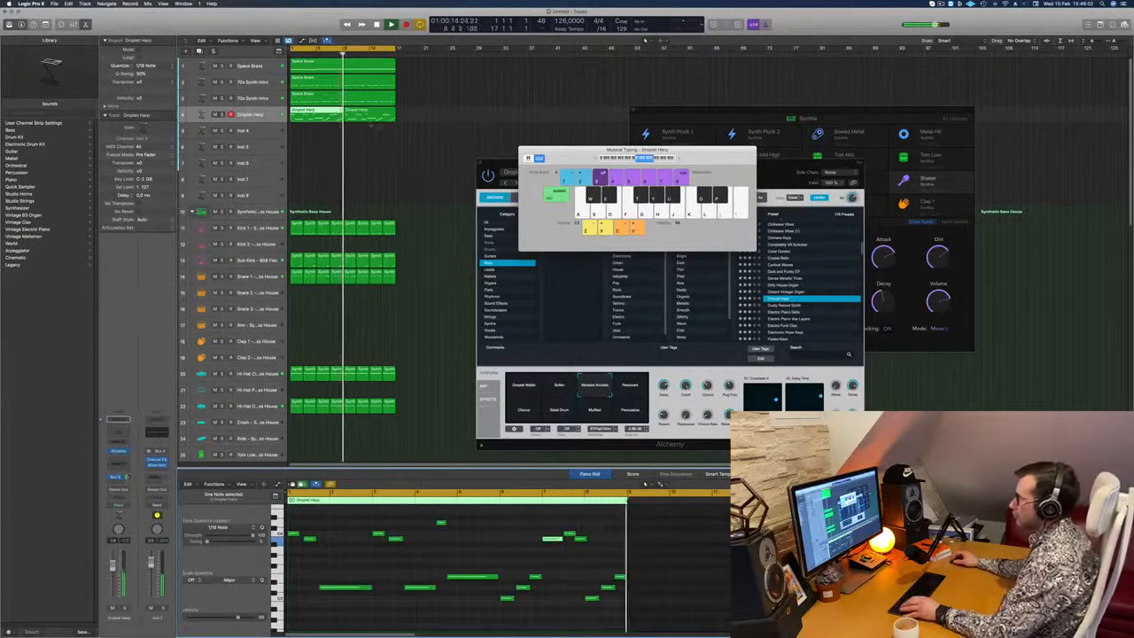
- Replace the second Droplet Harp region with a fresh copy of the edited first region at bar 9
click(372, 117)
key(Delete)
key(Return)
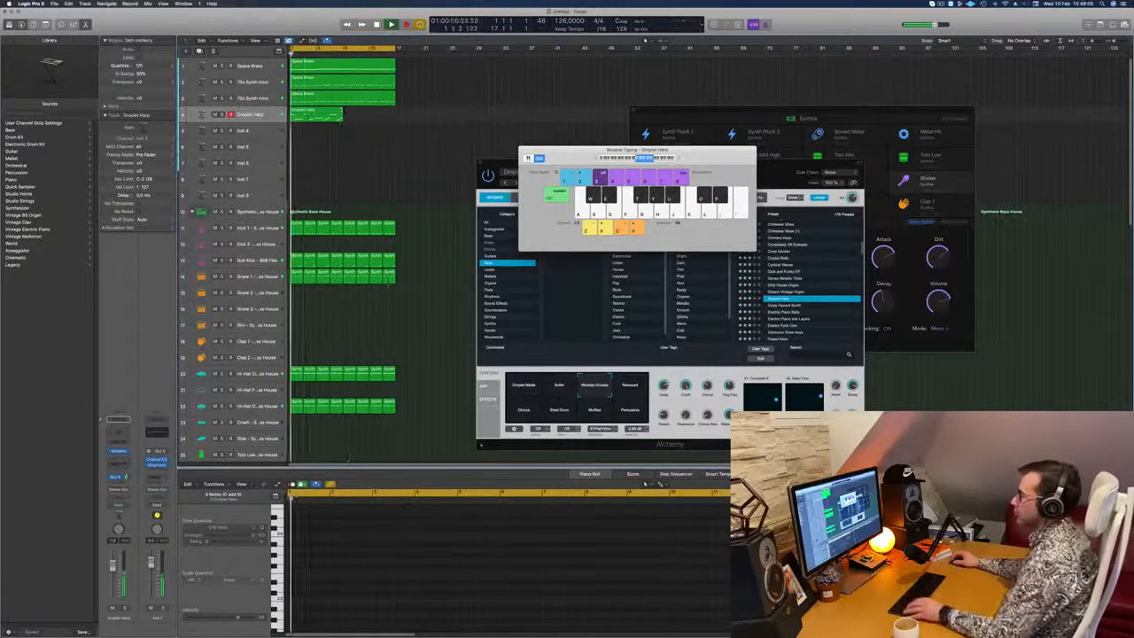
drag(314, 119, 365, 118)
- Move the synth window aside, listen to the Droplet Harp track soloed, and return to the full mix from the start
drag(779, 163, 820, 87)
click(221, 114)
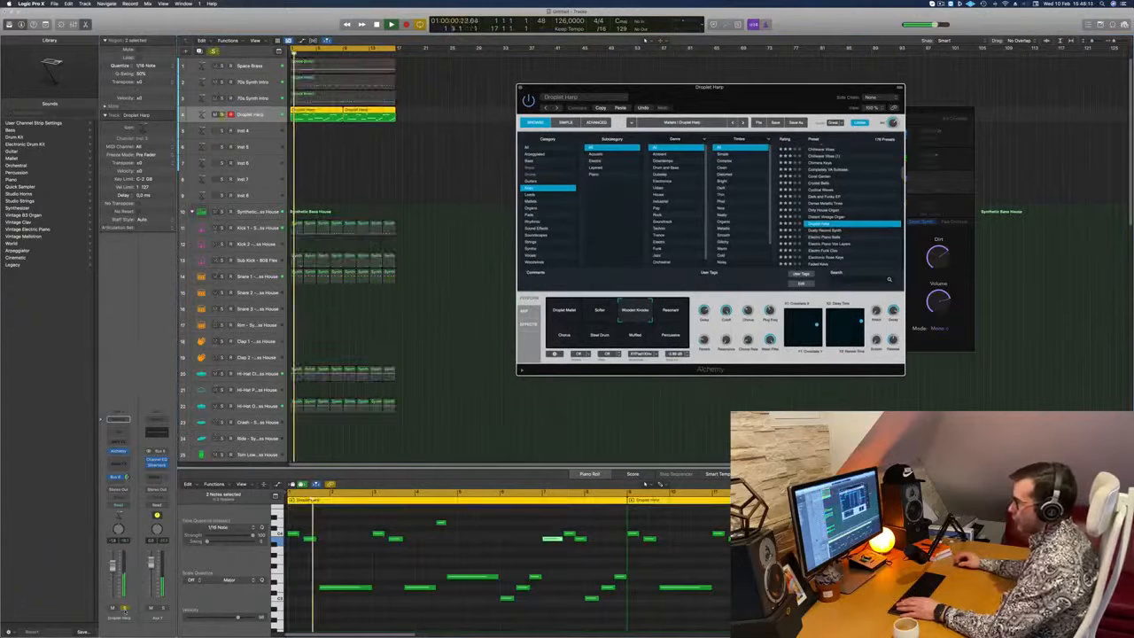
click(221, 114)
key(Return)
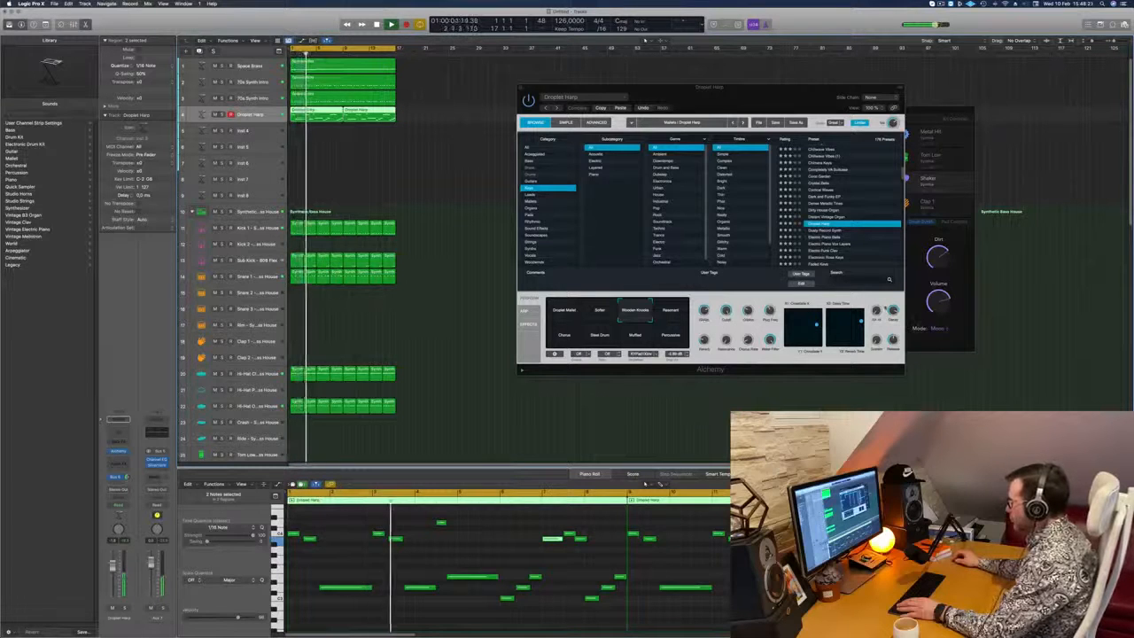
- Adjust the Droplet Harp synth's decay and the channel's bus send, and raise the track's fader slightly while replaying from the start
drag(893, 311, 894, 325)
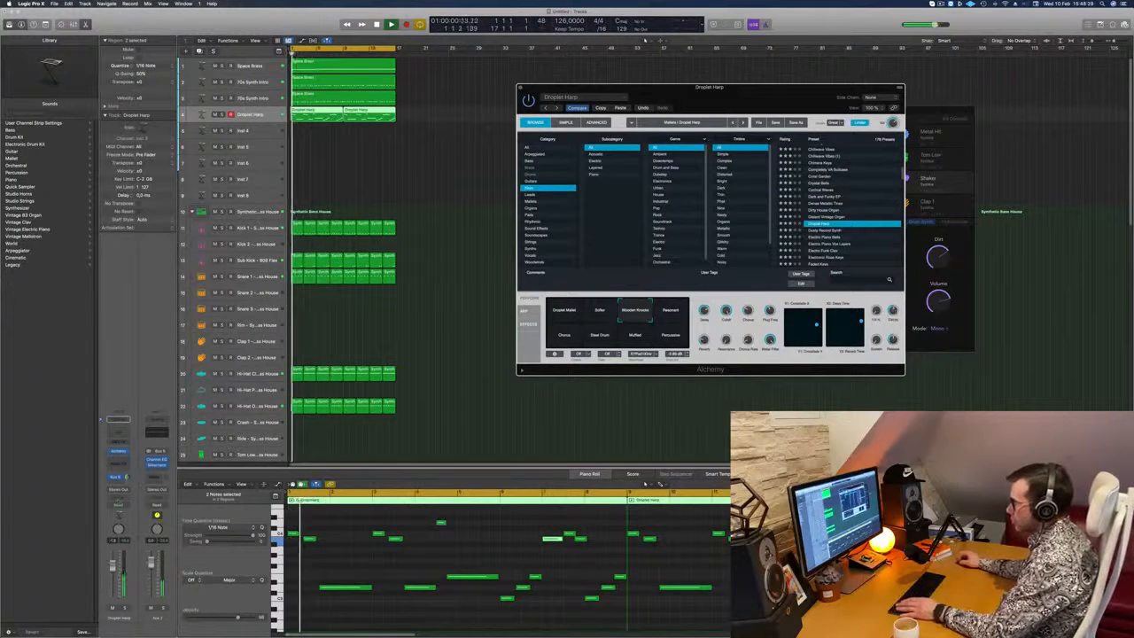
click(128, 479)
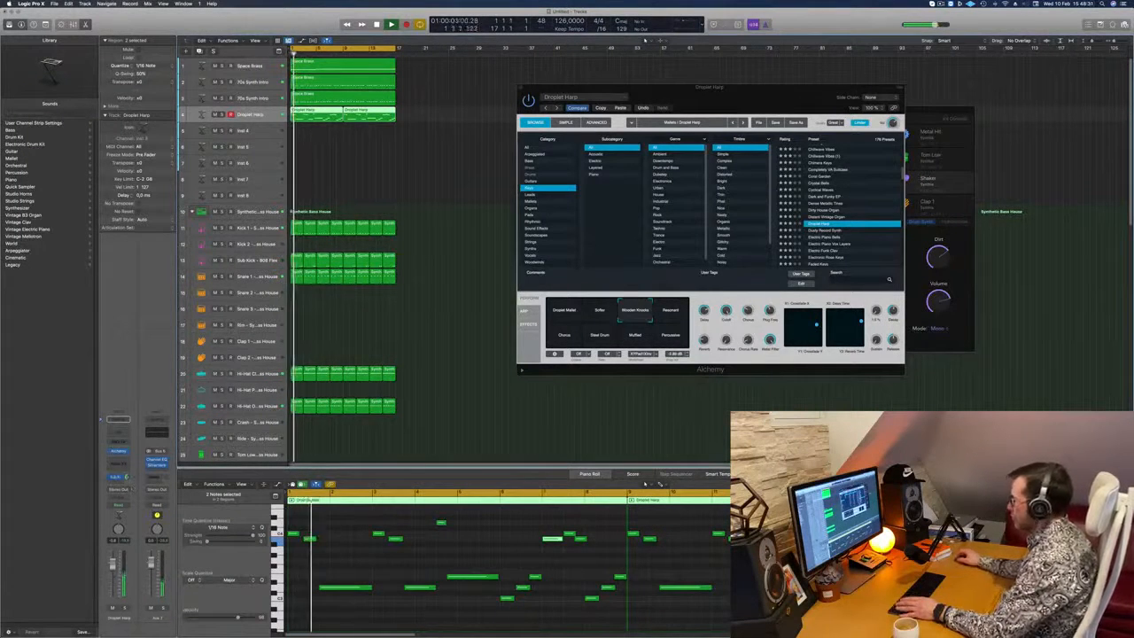
click(893, 311)
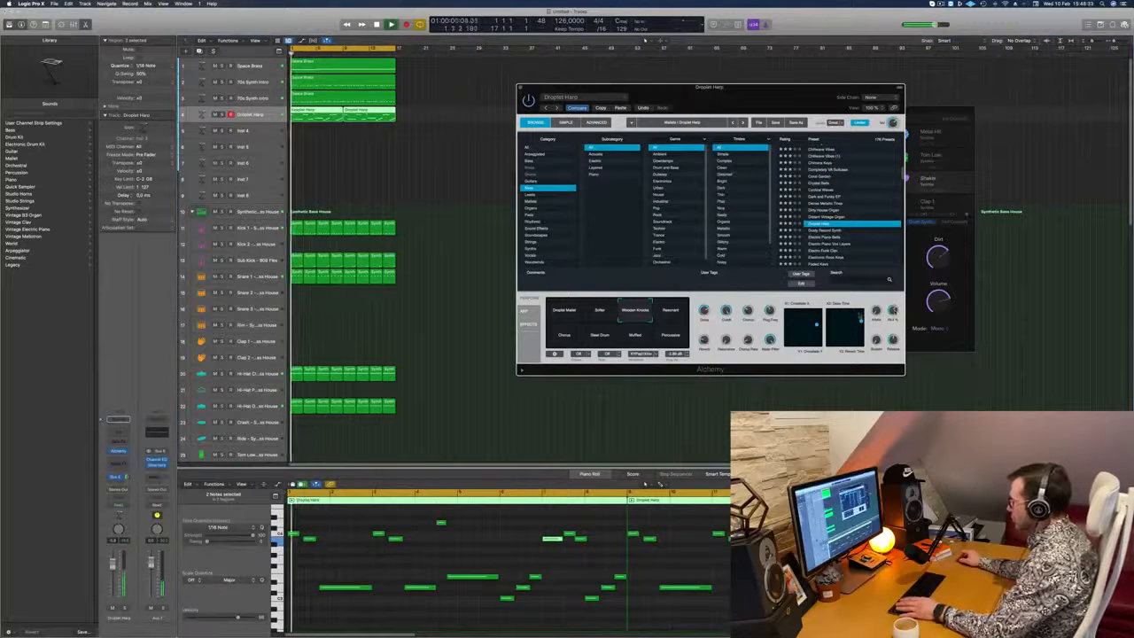
key(Return)
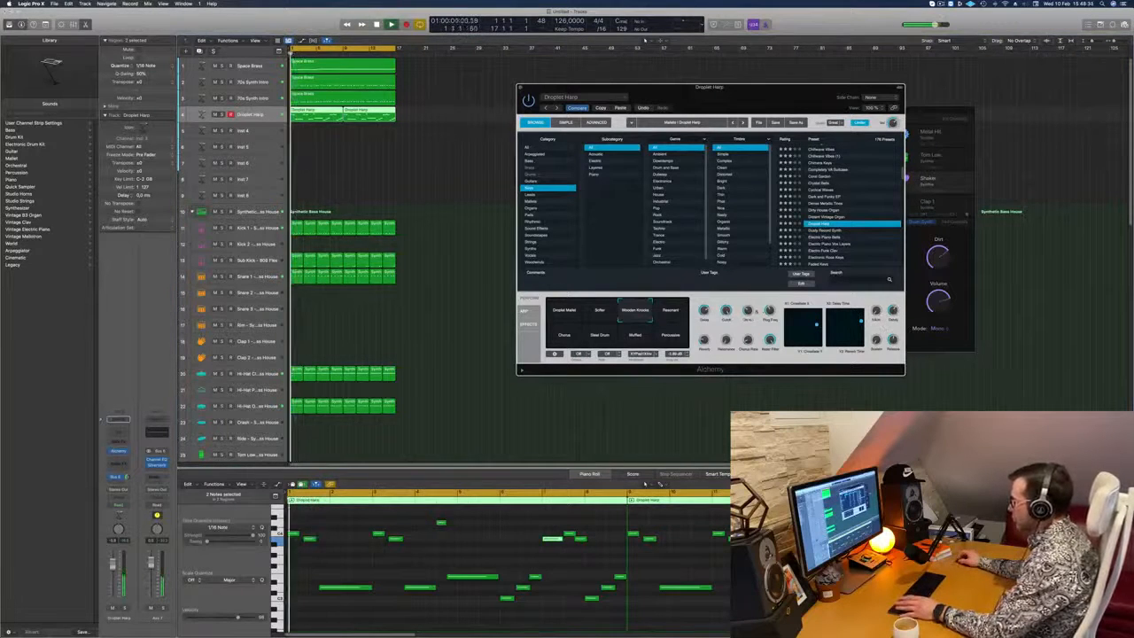
key(Return)
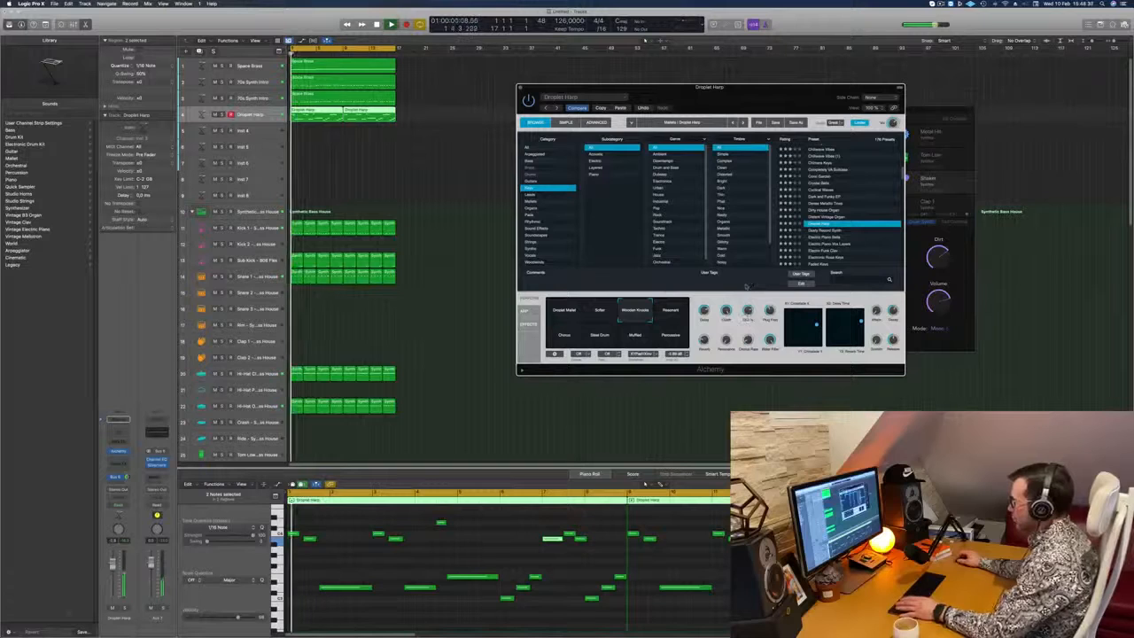
click(113, 561)
key(Return)
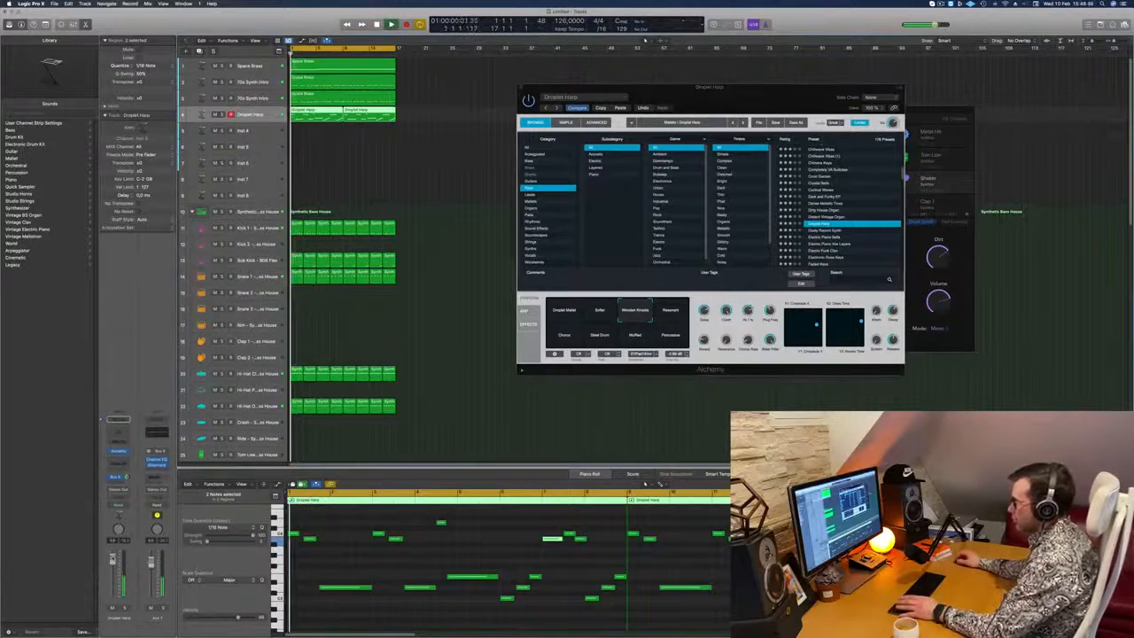
- Move the synth window clear of the arrangement and listen to the melody with the full mix
drag(745, 98, 734, 131)
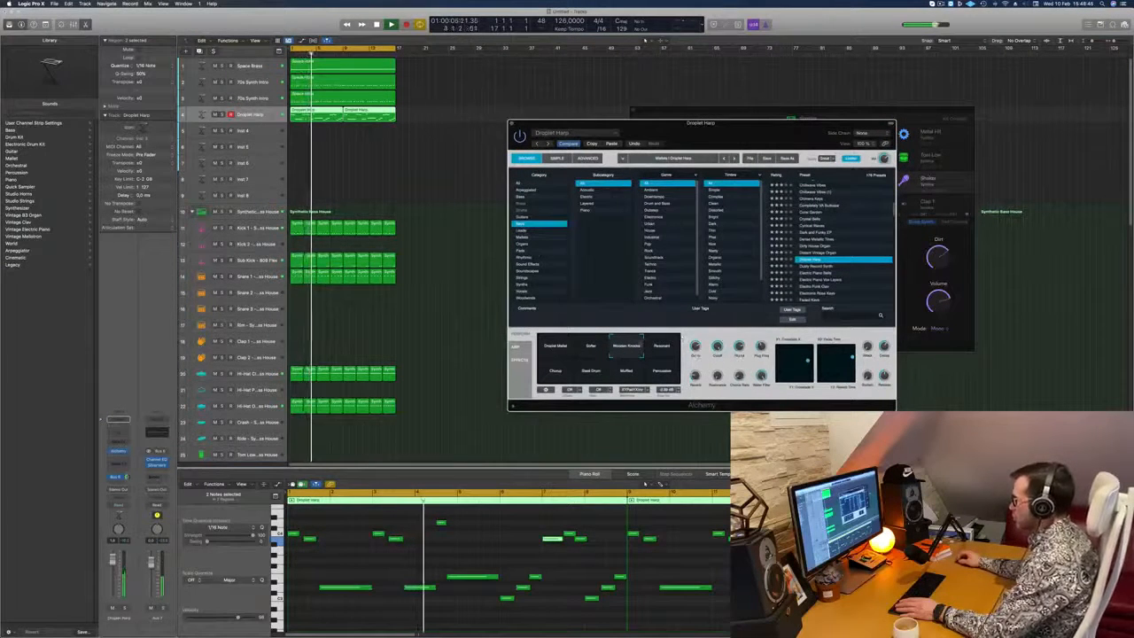
drag(744, 124, 818, 99)
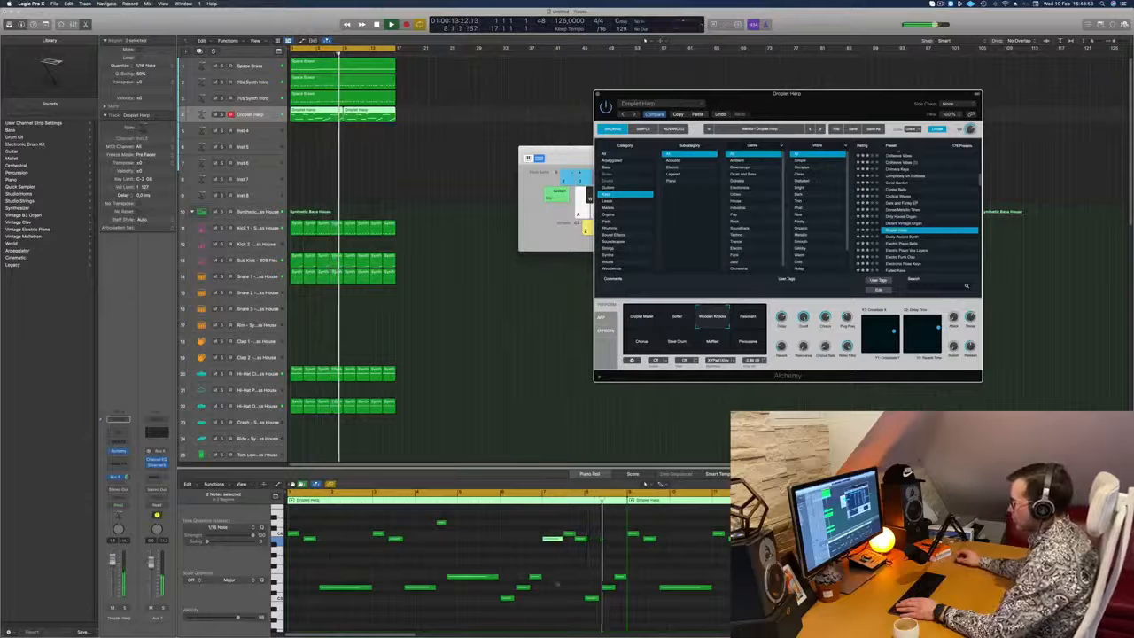
key(space)
key(space)
scroll(445, 538, up, 1)
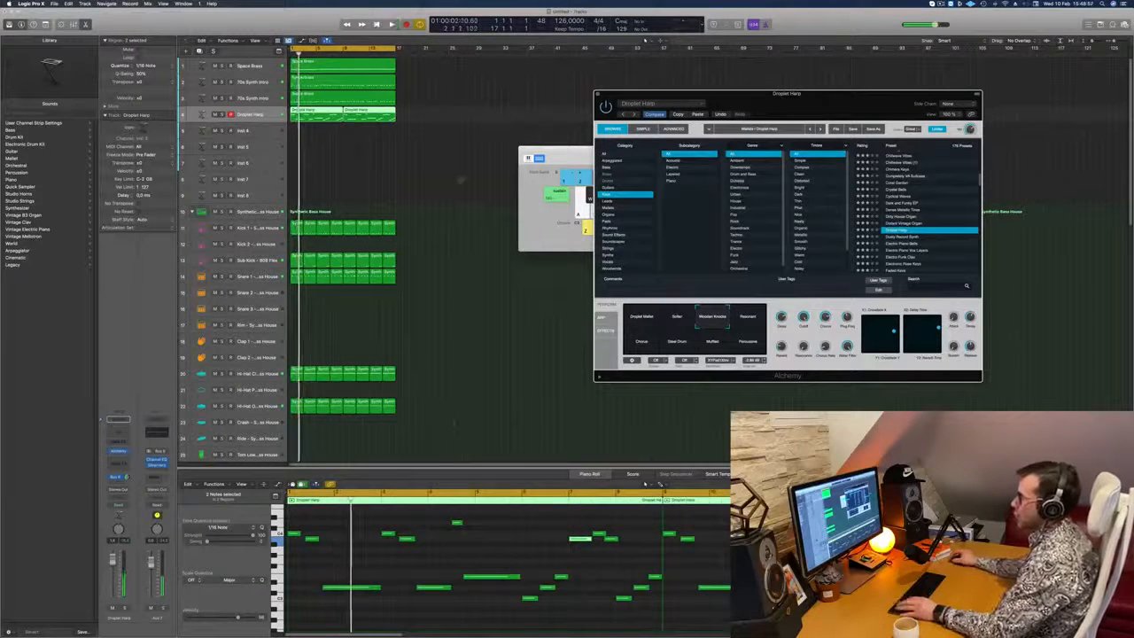
- Split the first Droplet Harp region at bar 5 and shift everything after the split well beyond the cycle range
key(space)
click(312, 116)
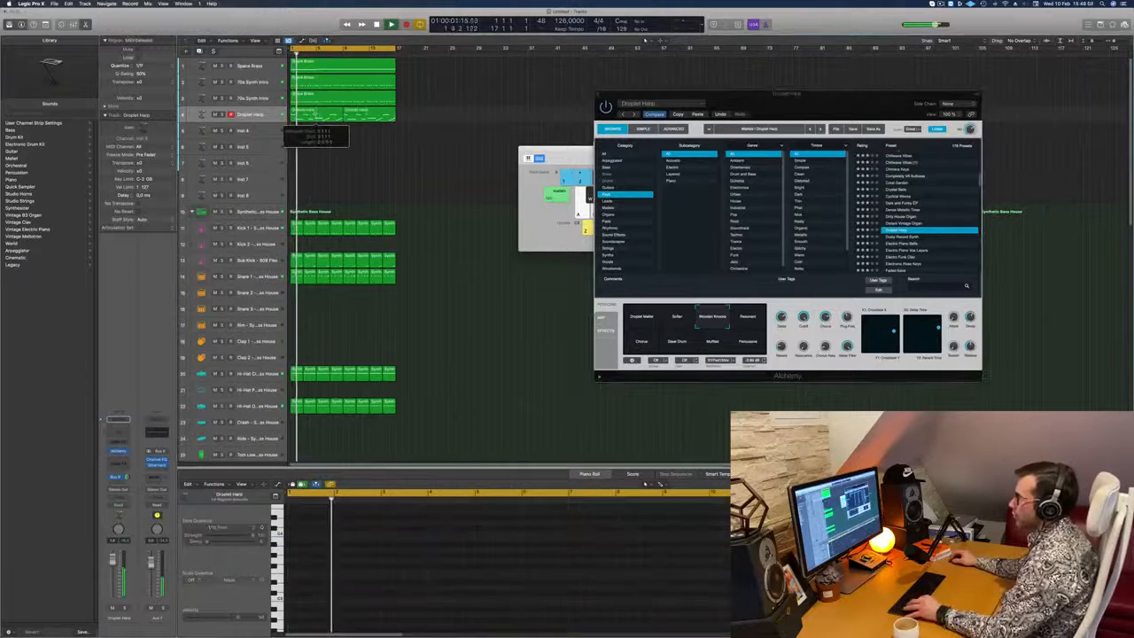
double_click(315, 114)
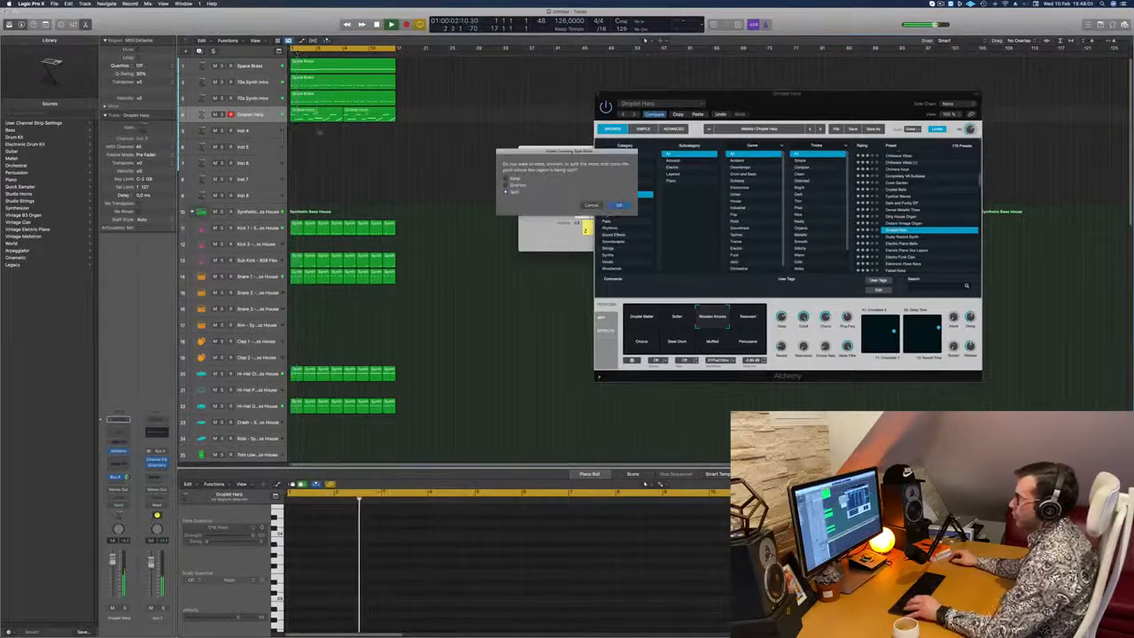
click(618, 205)
drag(378, 115, 583, 119)
scroll(441, 577, up, 2)
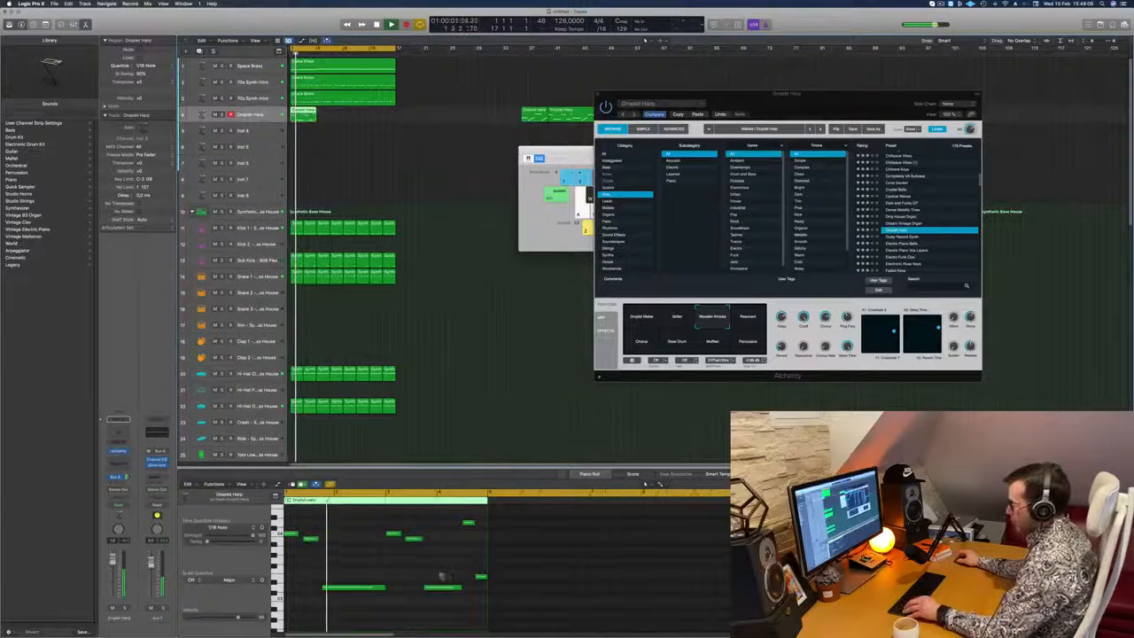
- Copy the four-bar Droplet Harp region until it fills the cycle up to bar 17, and replay from the start
key(space)
key(space)
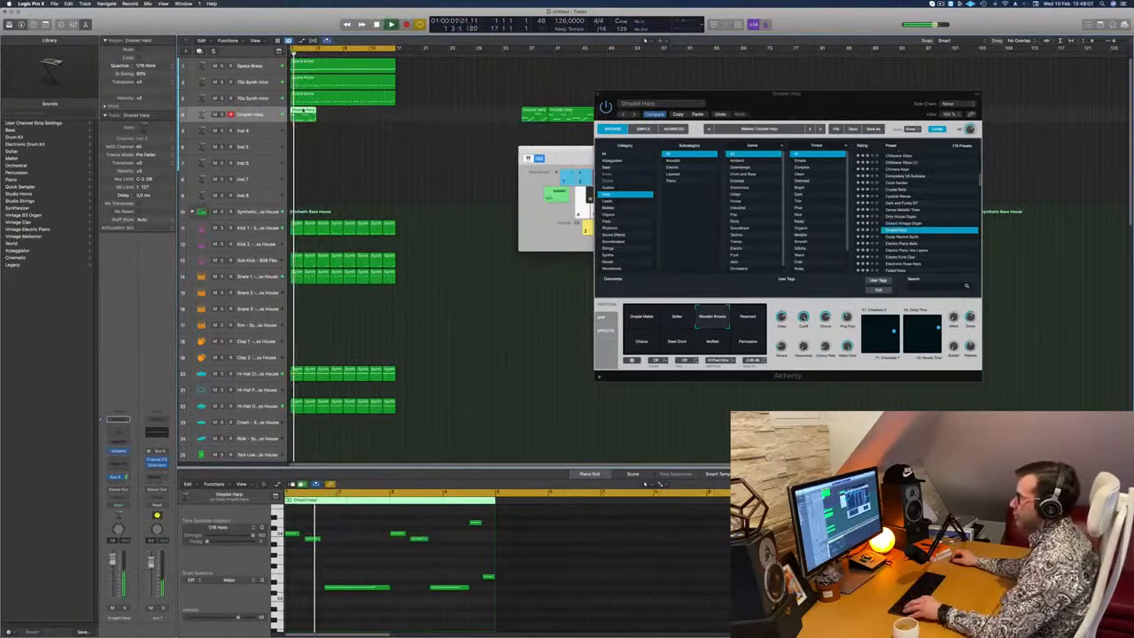
drag(304, 114, 365, 117)
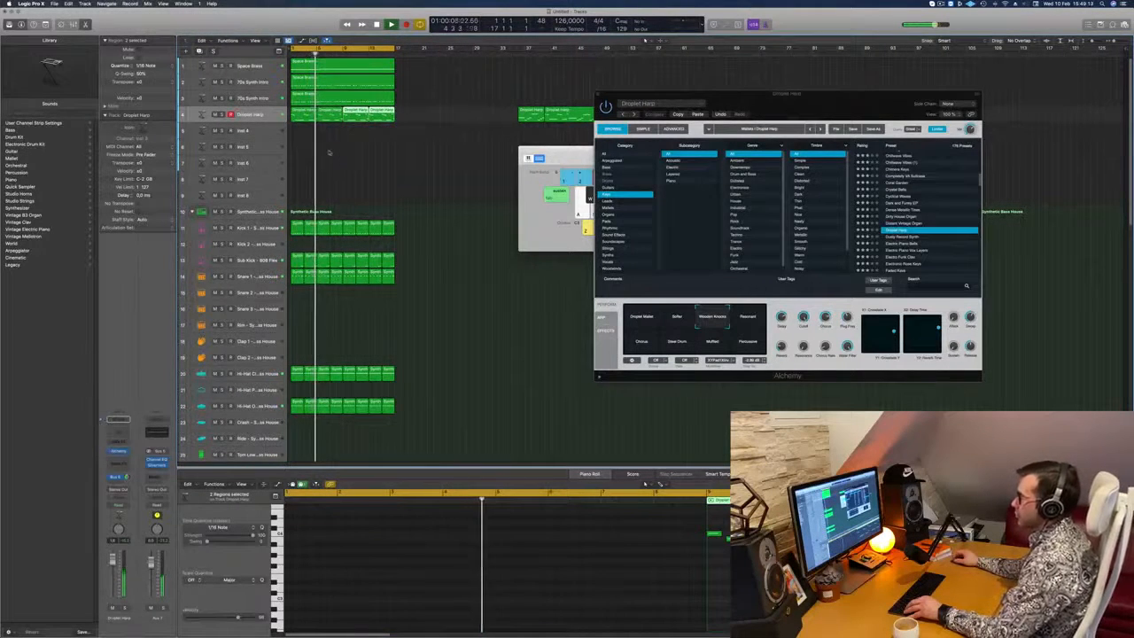
click(335, 150)
key(Return)
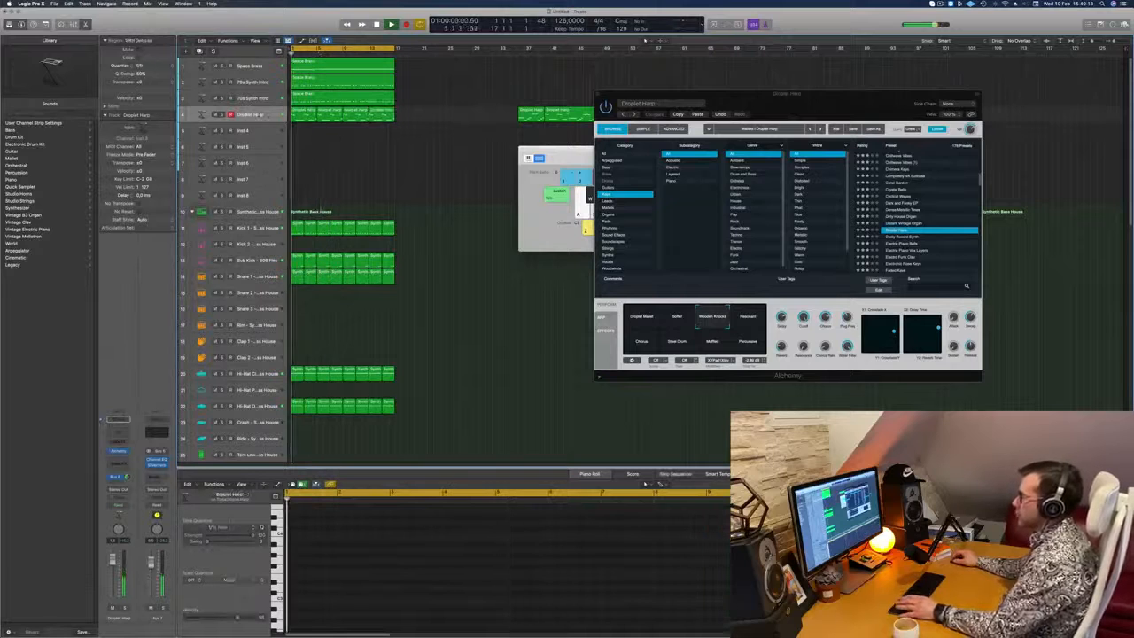
- Load the Dusty Record Synth preset on the melody track and lower its channel fader
drag(758, 109, 448, 120)
key(space)
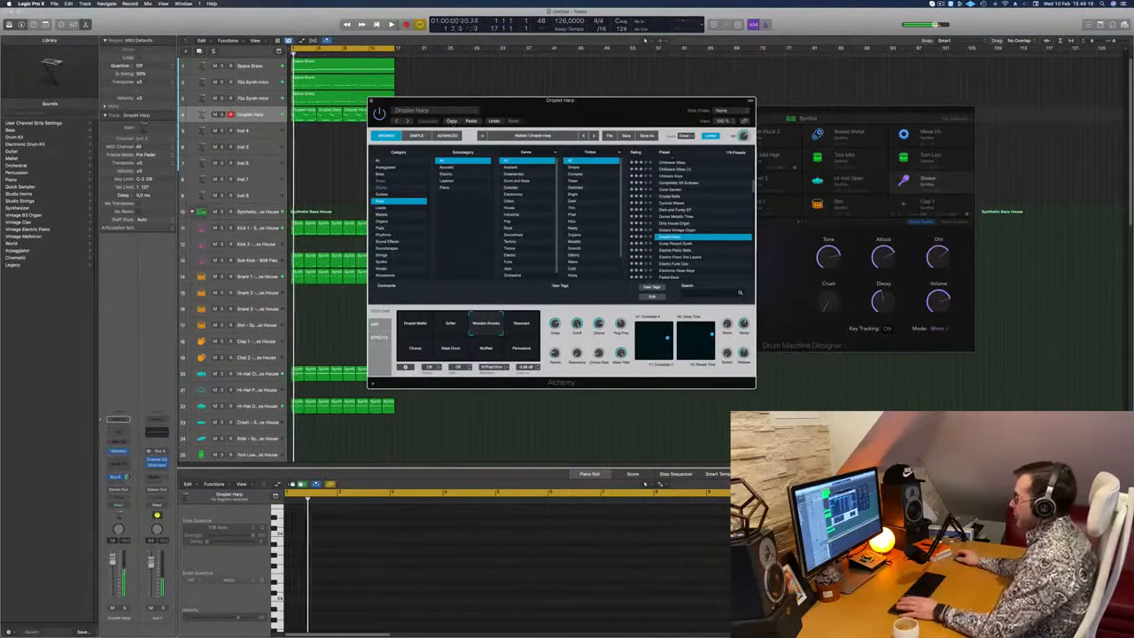
key(Down)
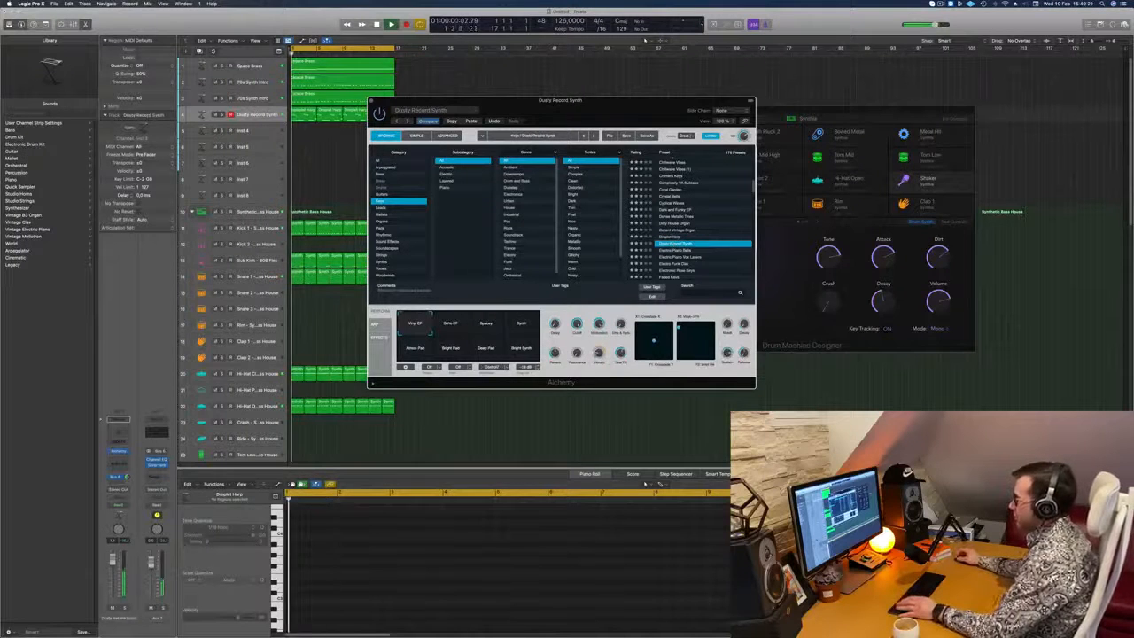
drag(112, 569, 112, 577)
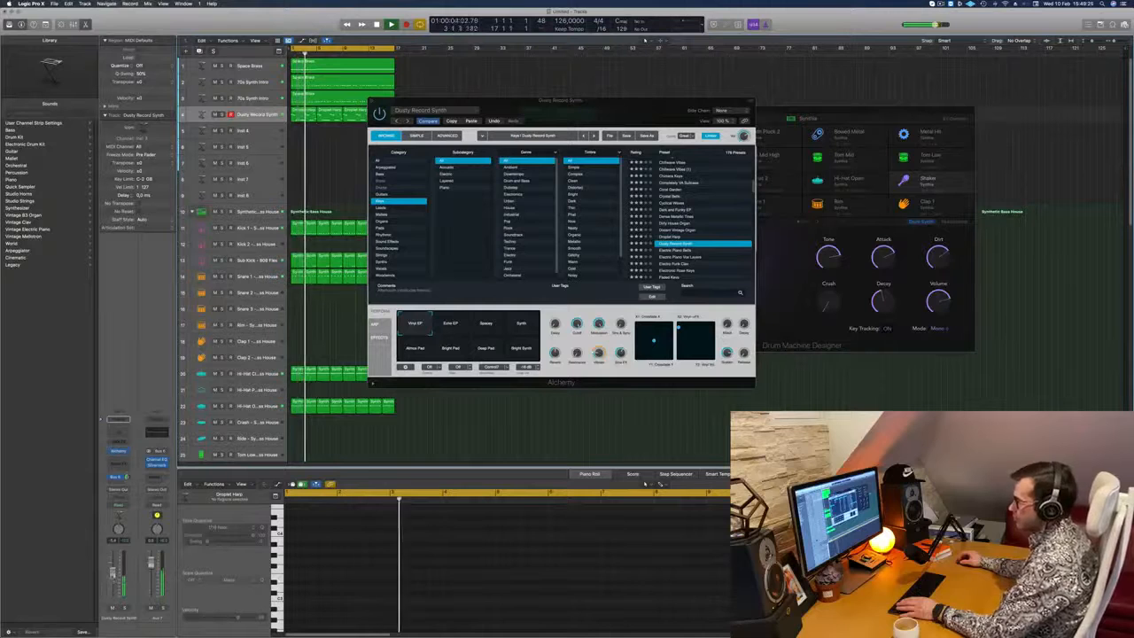
drag(591, 109, 677, 130)
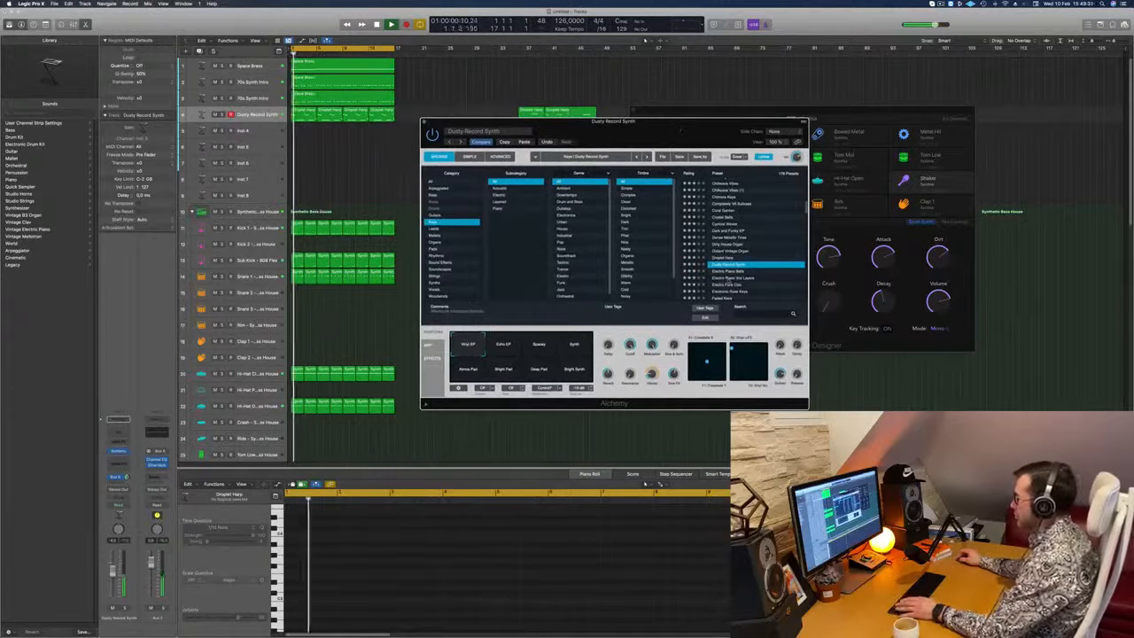
- Audition the Electric Funk Clav and Electronic Rose Keys presets, and load Faded Keys for the melody
click(727, 283)
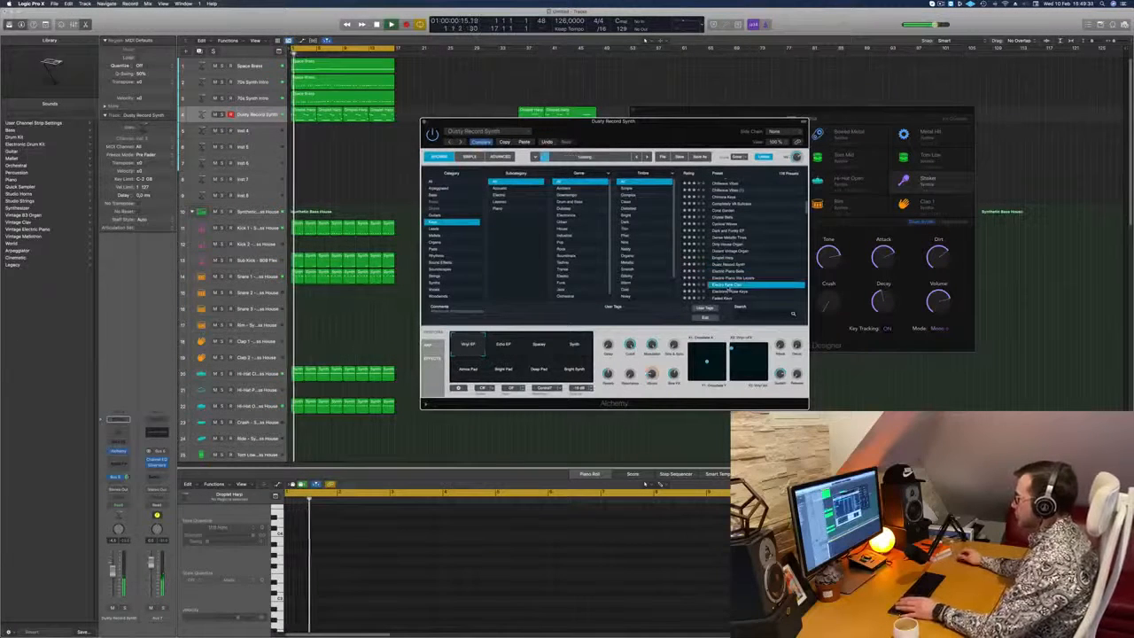
scroll(726, 276, down, 2)
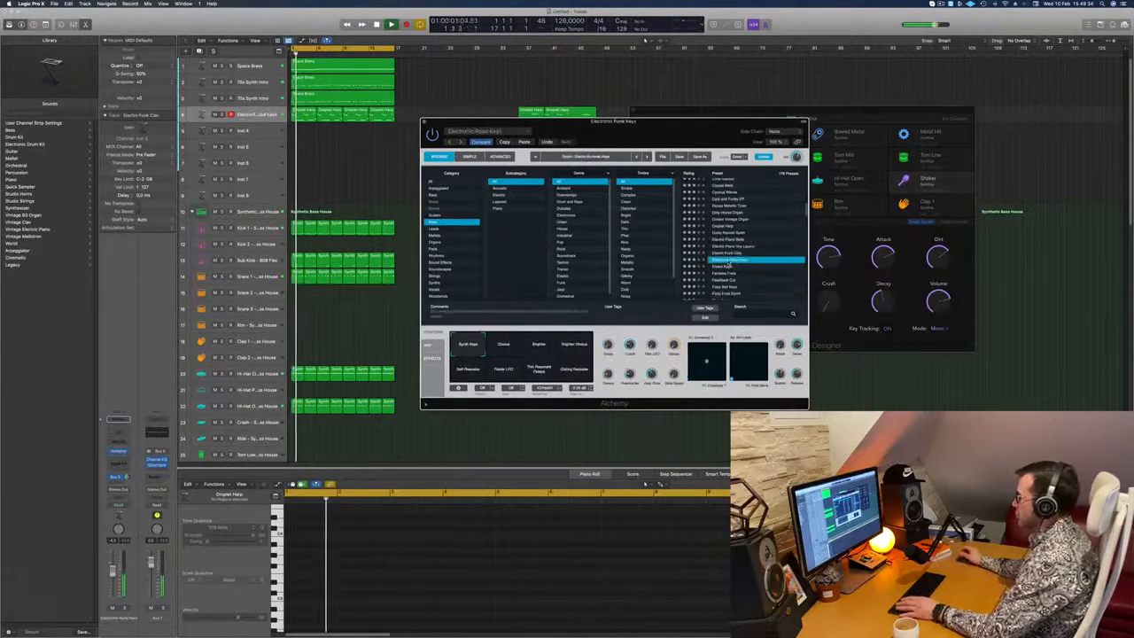
scroll(731, 263, down, 1)
click(727, 259)
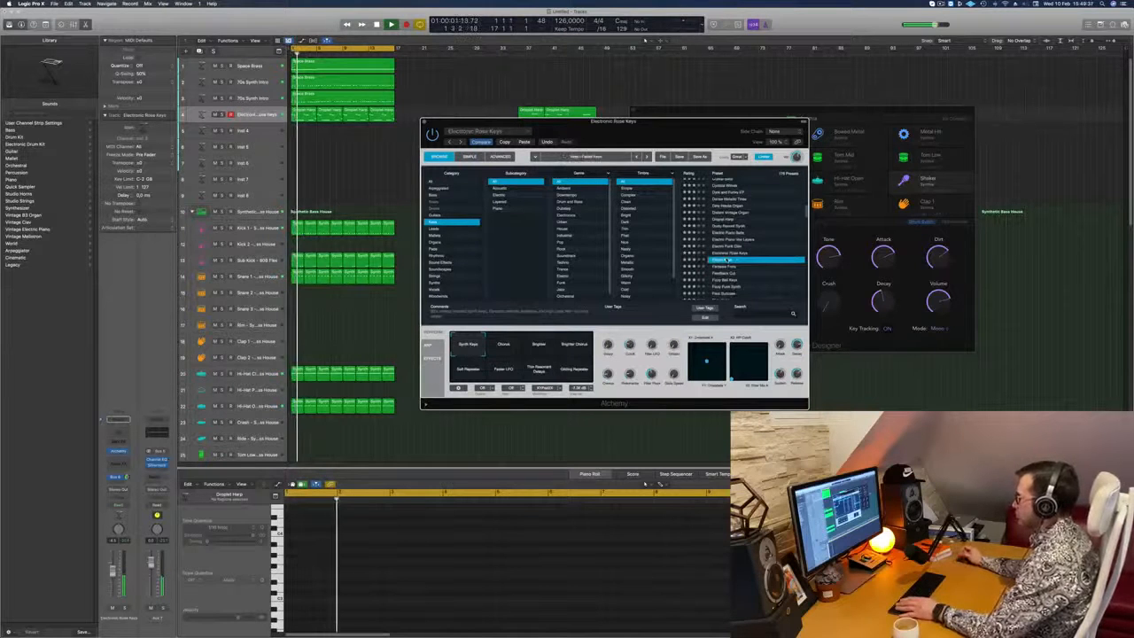
scroll(749, 251, down, 3)
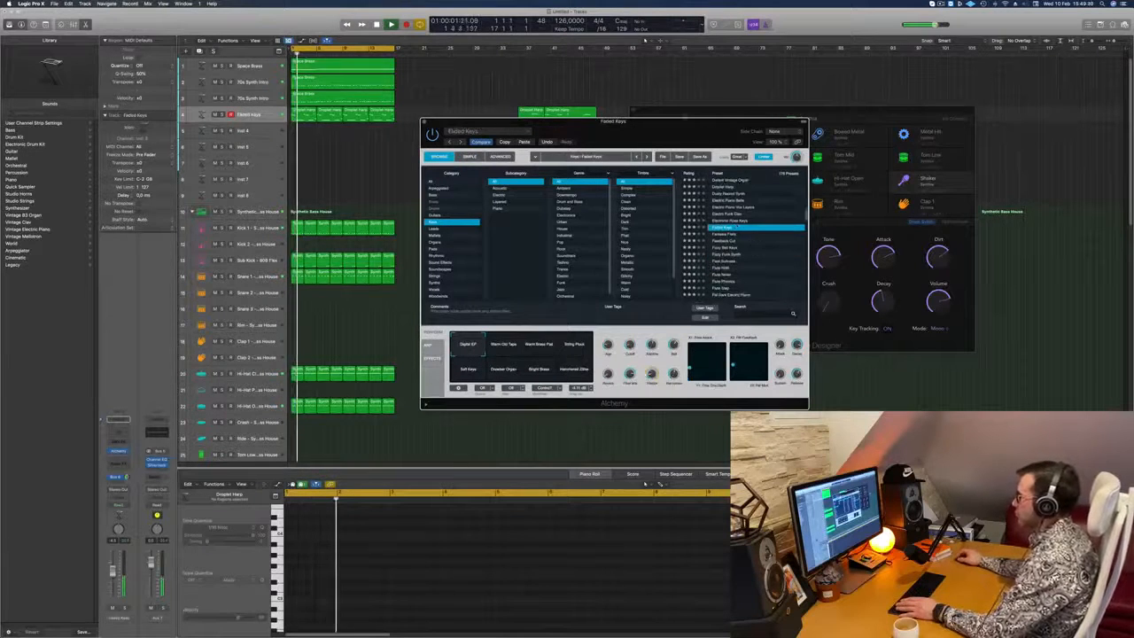
- Compare the Faded Keys performance variations, including Warm Brass Pad, String Pluck and Soft Keys, and settle on Warm Old Tape
mouse_move(664, 133)
mouse_down()
mouse_move(674, 125)
mouse_move(654, 117)
mouse_move(669, 124)
mouse_up()
click(513, 334)
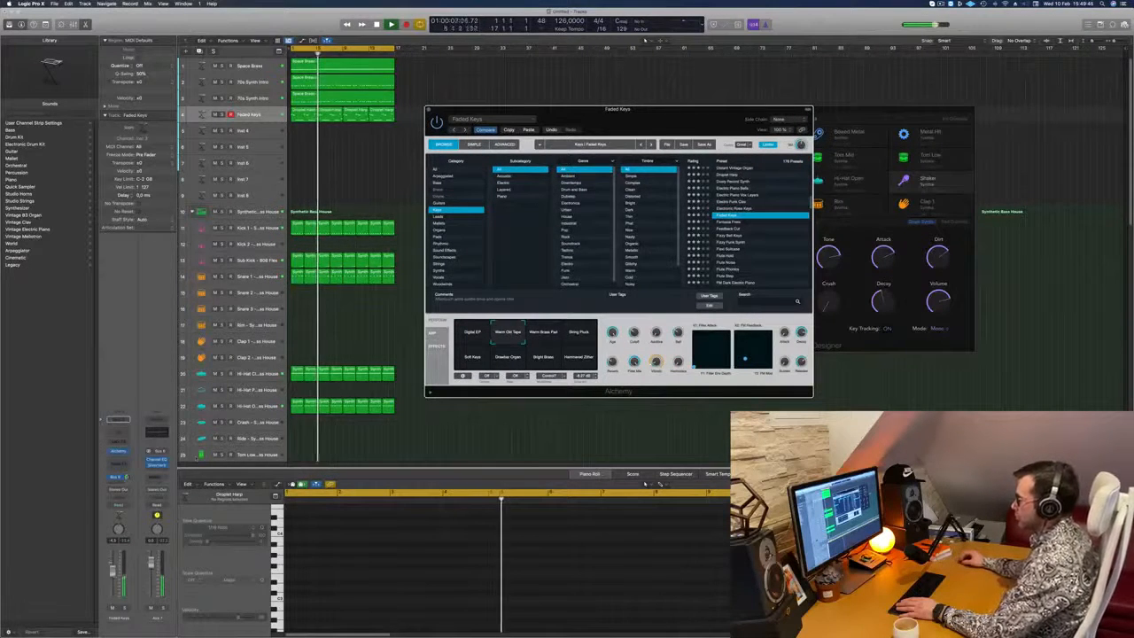
click(841, 440)
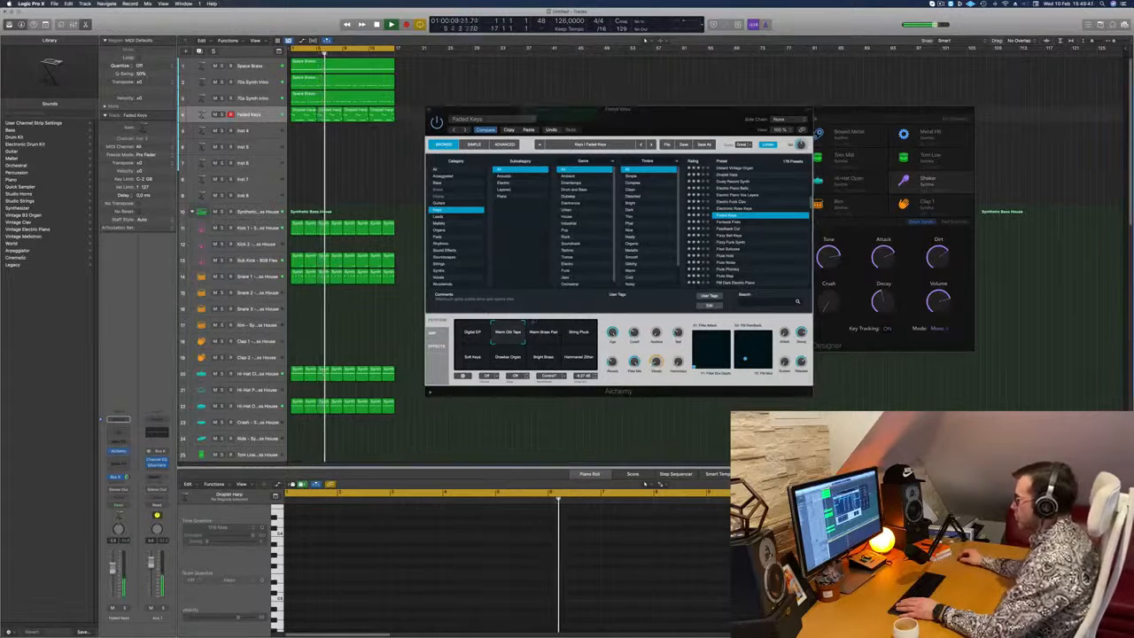
drag(673, 110, 745, 130)
click(615, 359)
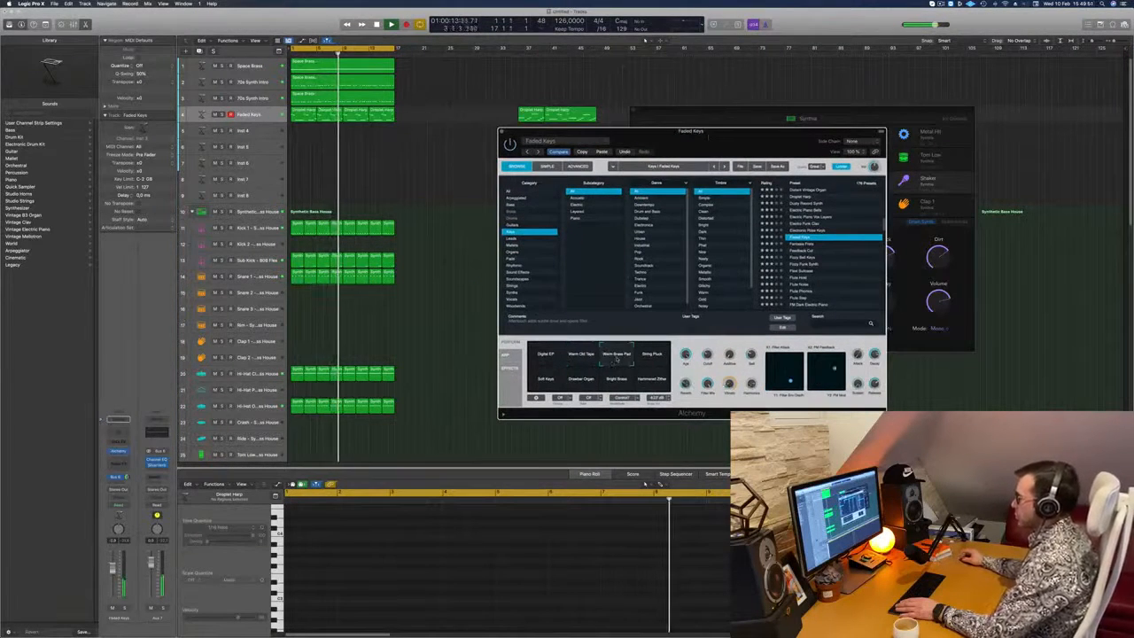
click(650, 355)
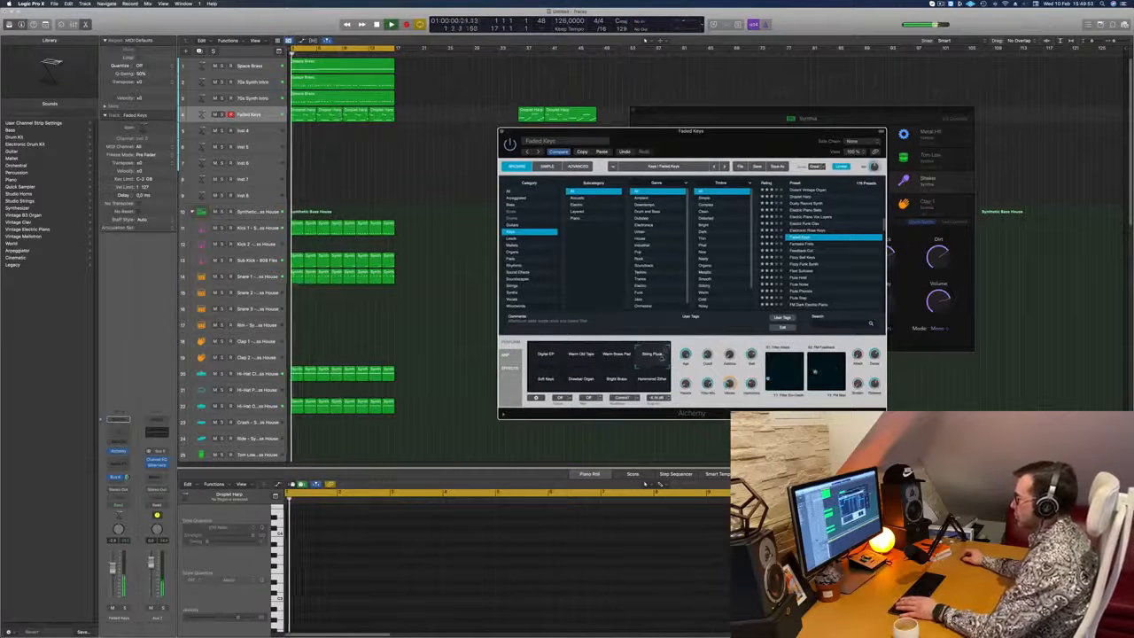
click(544, 386)
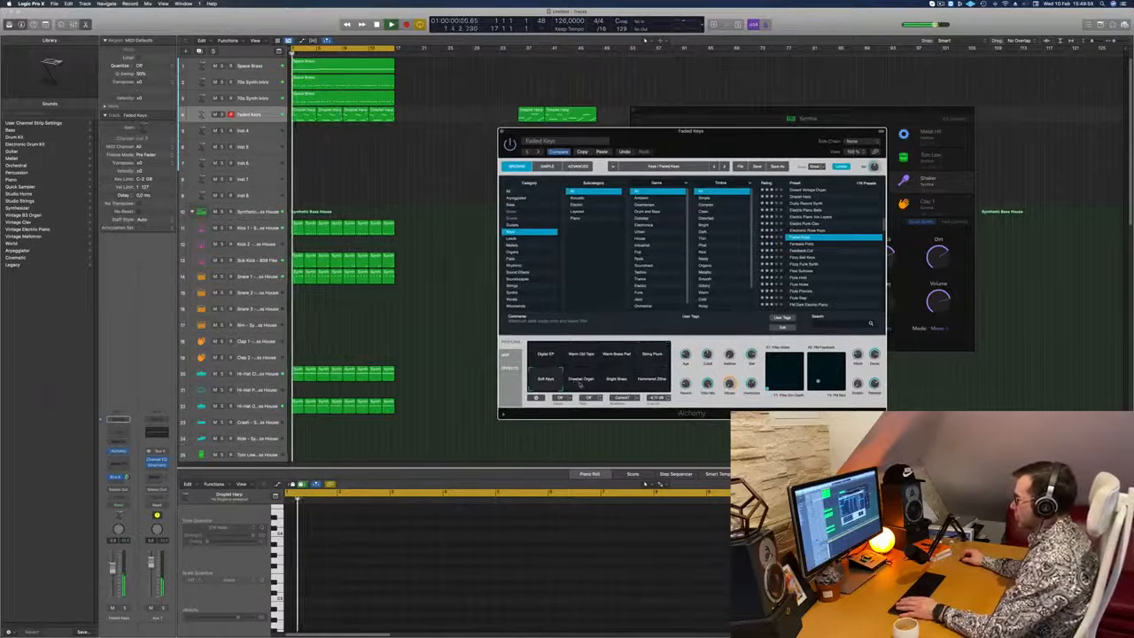
click(580, 383)
click(579, 358)
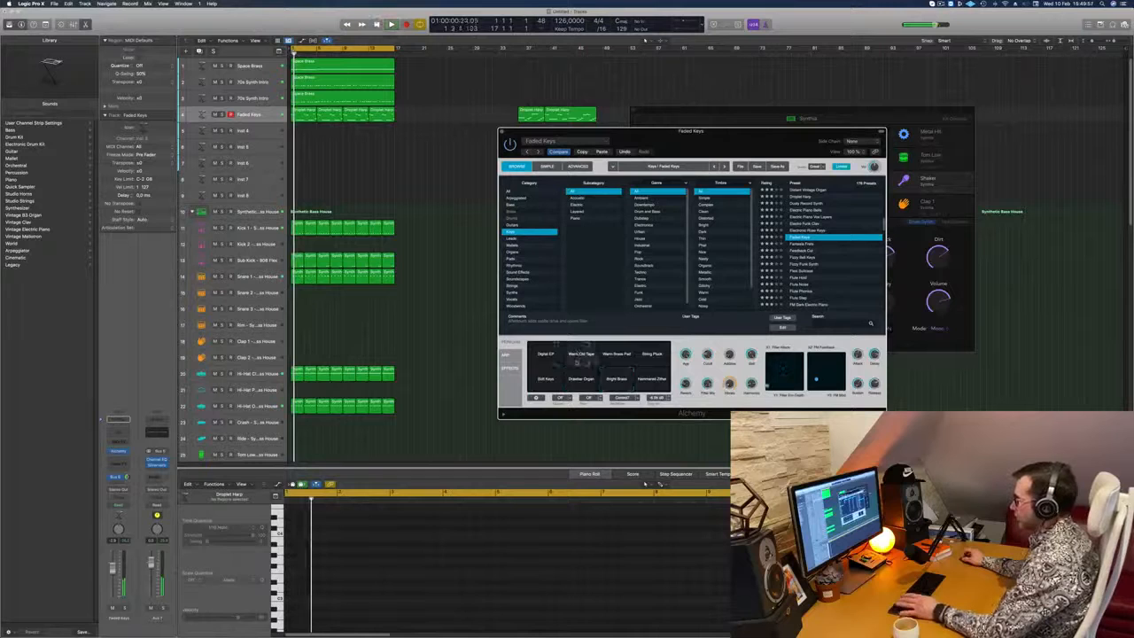
key(space)
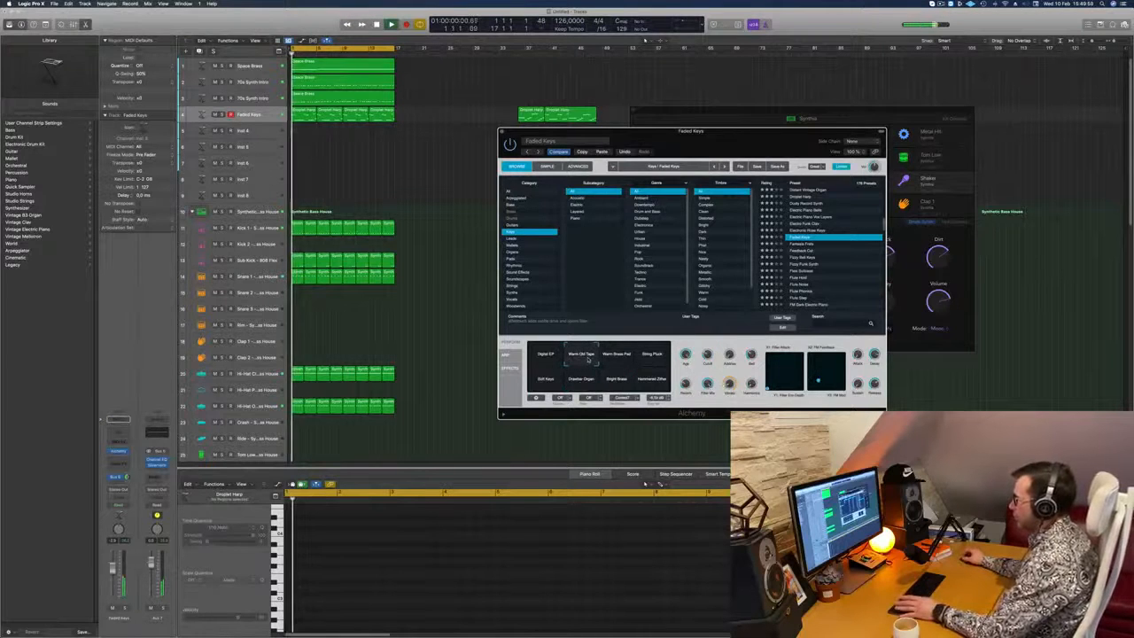
- Close the synth window and move the Musical Typing window off the leftover melody regions
drag(741, 130, 799, 134)
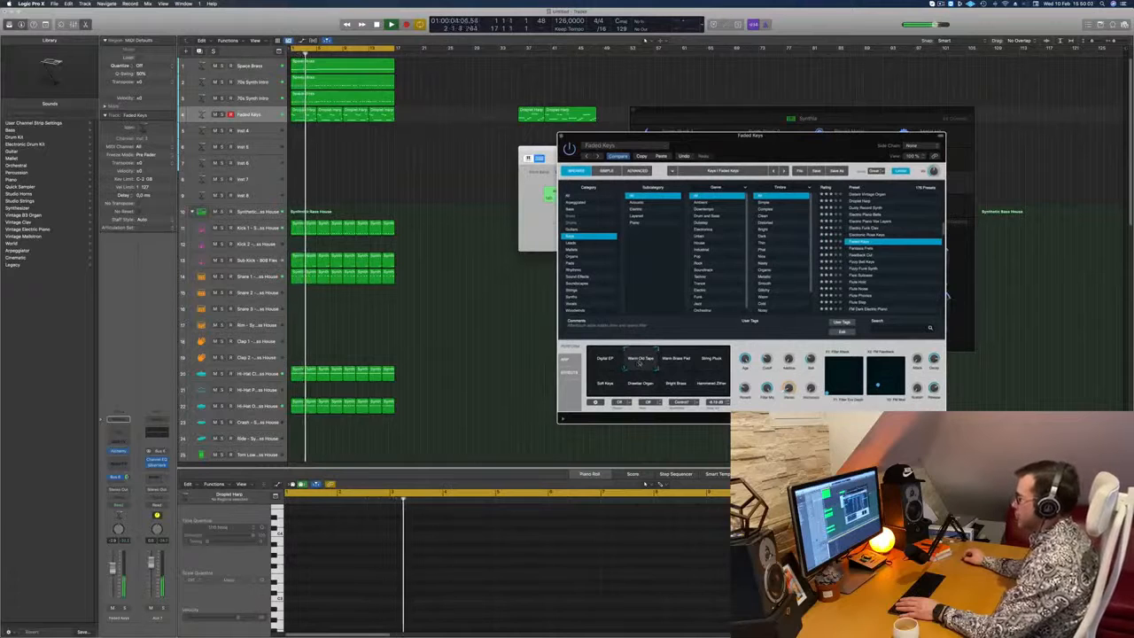
click(561, 135)
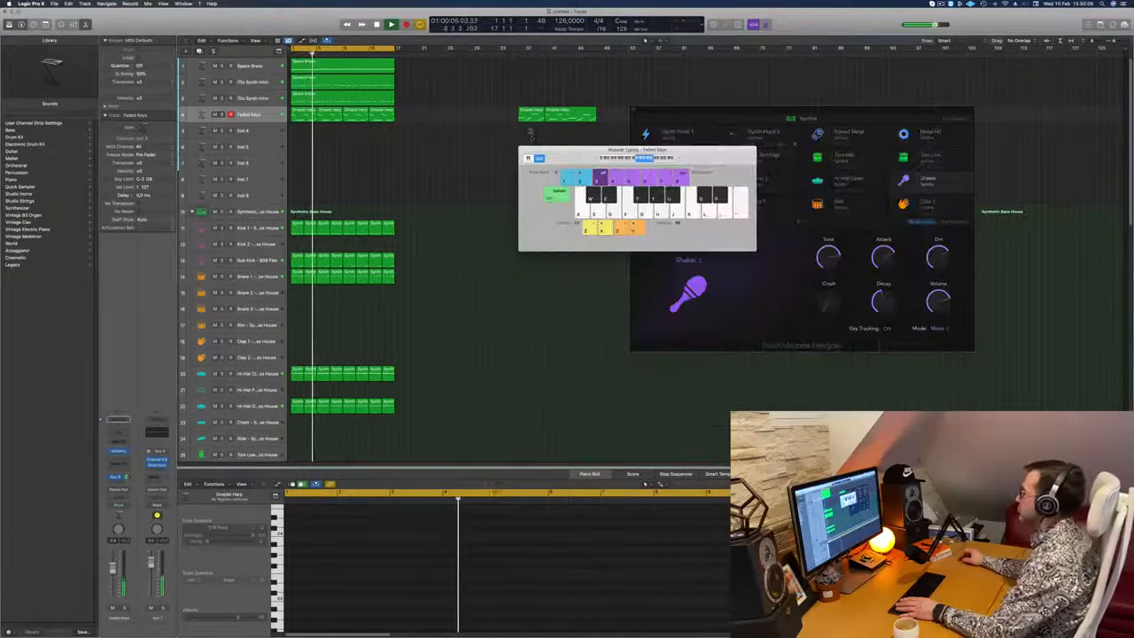
drag(637, 151, 809, 167)
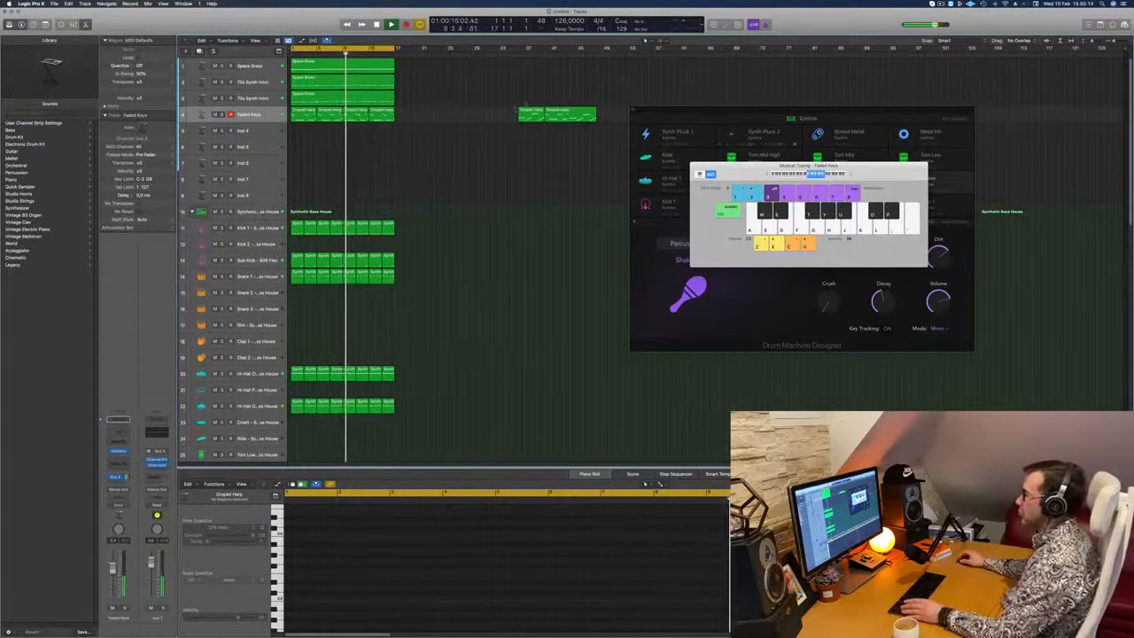
- Delete the leftover Droplet Harp regions beyond the cycle and repeat all remaining regions once from bar 17
drag(525, 104, 562, 119)
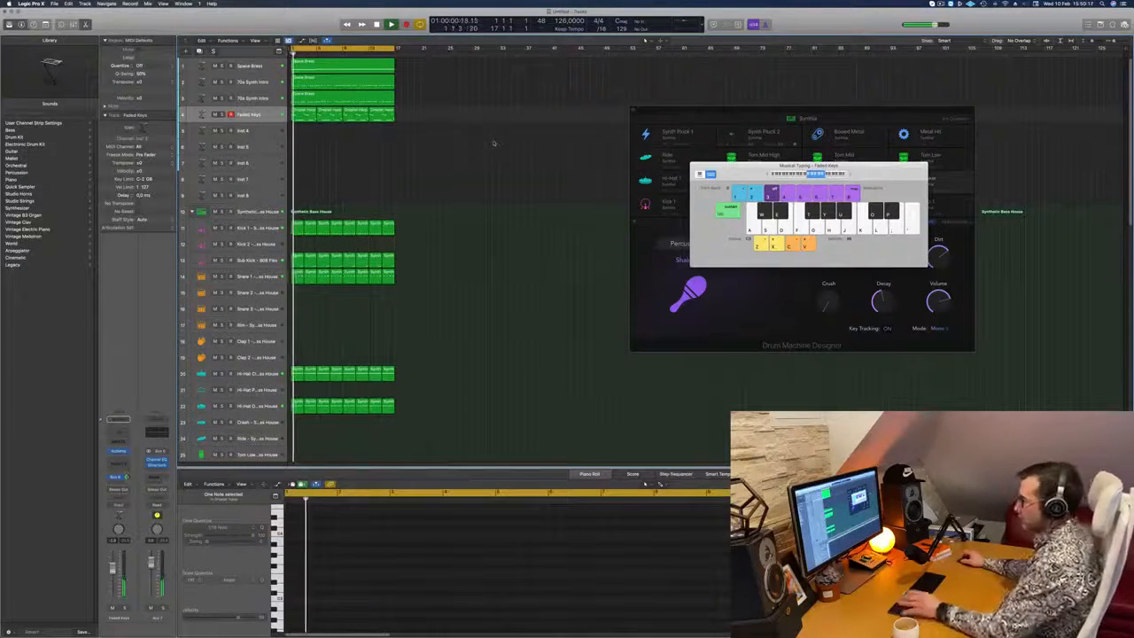
key(super+r)
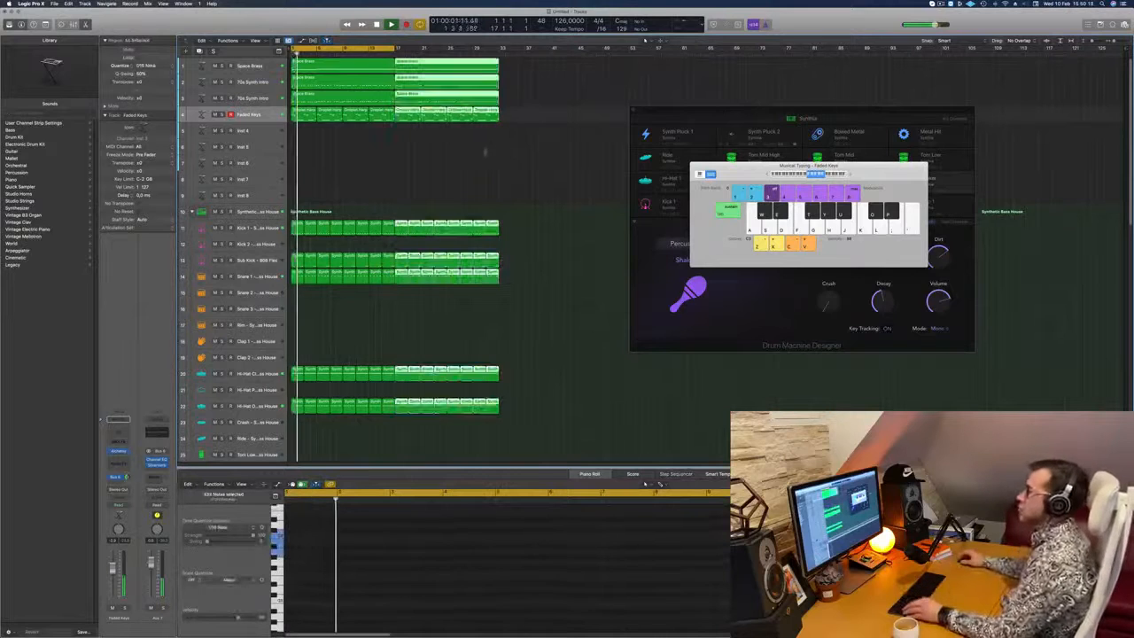
- Close the Musical Typing window and show the mixer with the second 70s Synth Intro track soloed
click(442, 165)
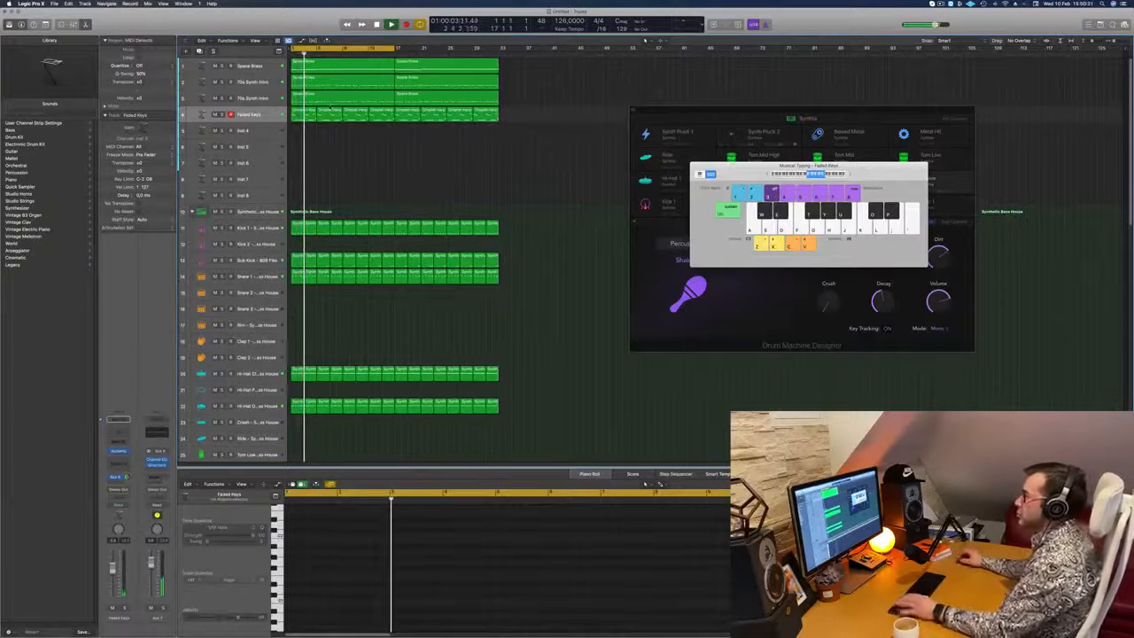
click(252, 83)
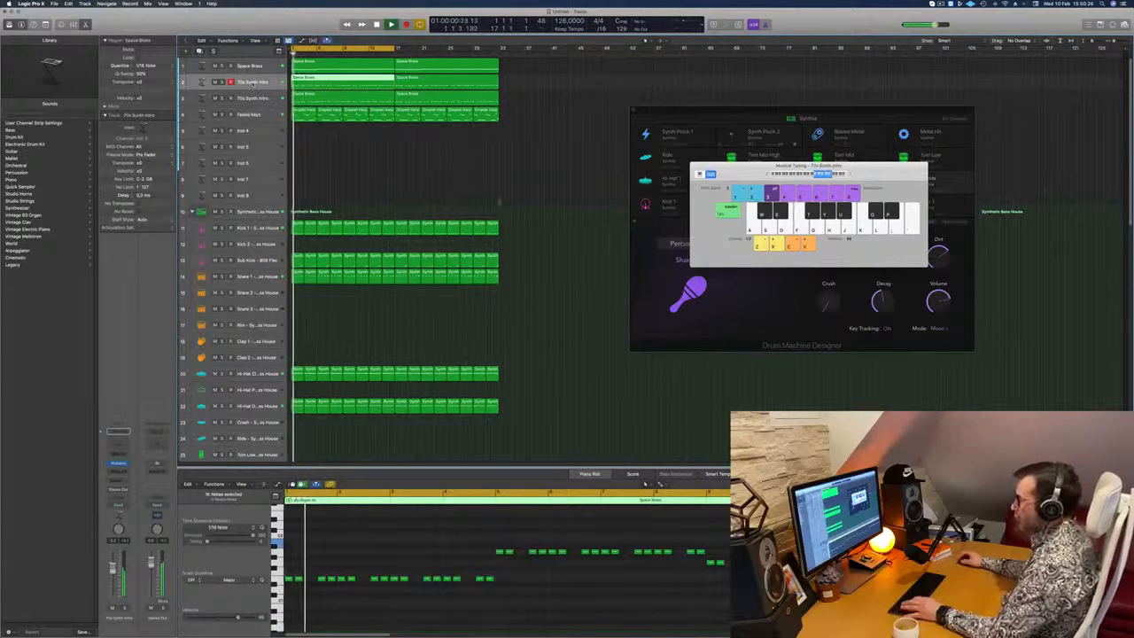
click(390, 156)
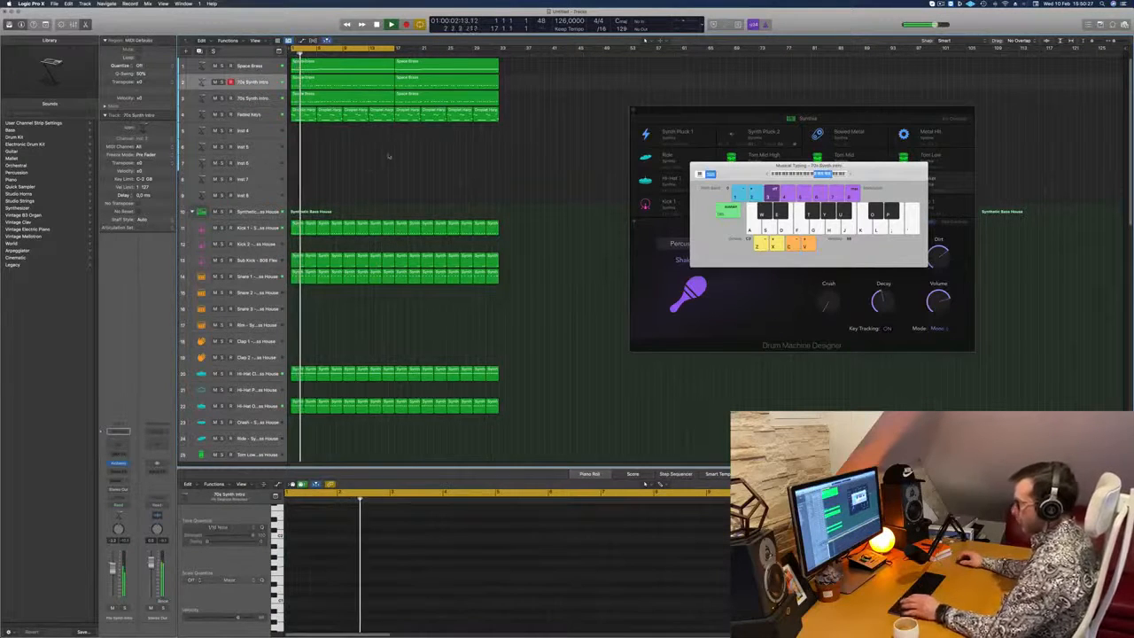
key(super+k)
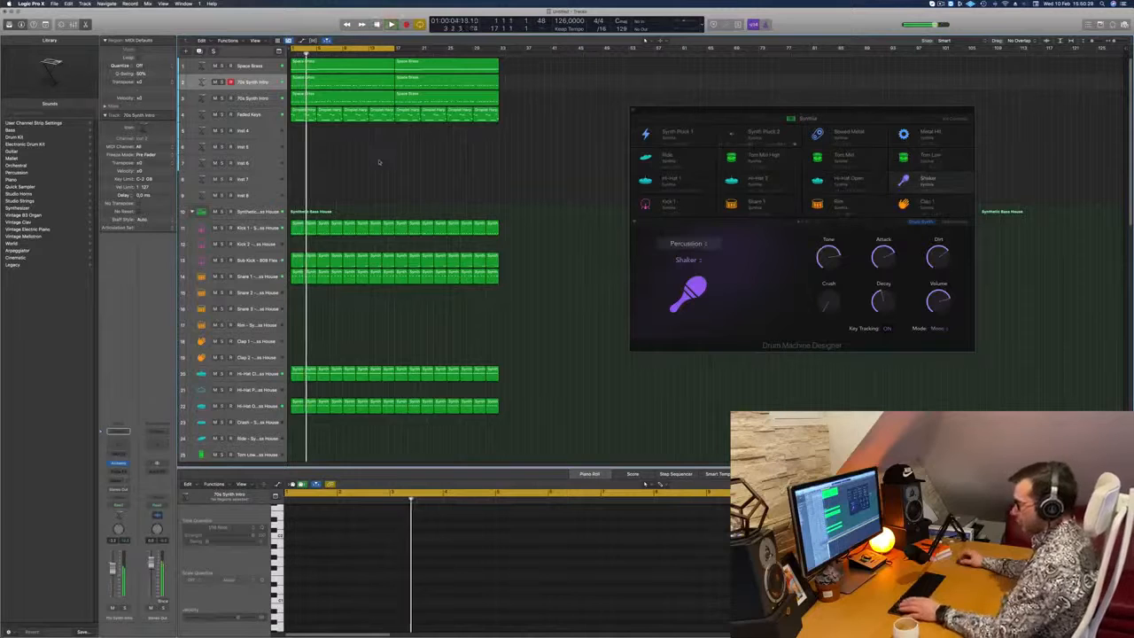
key(x)
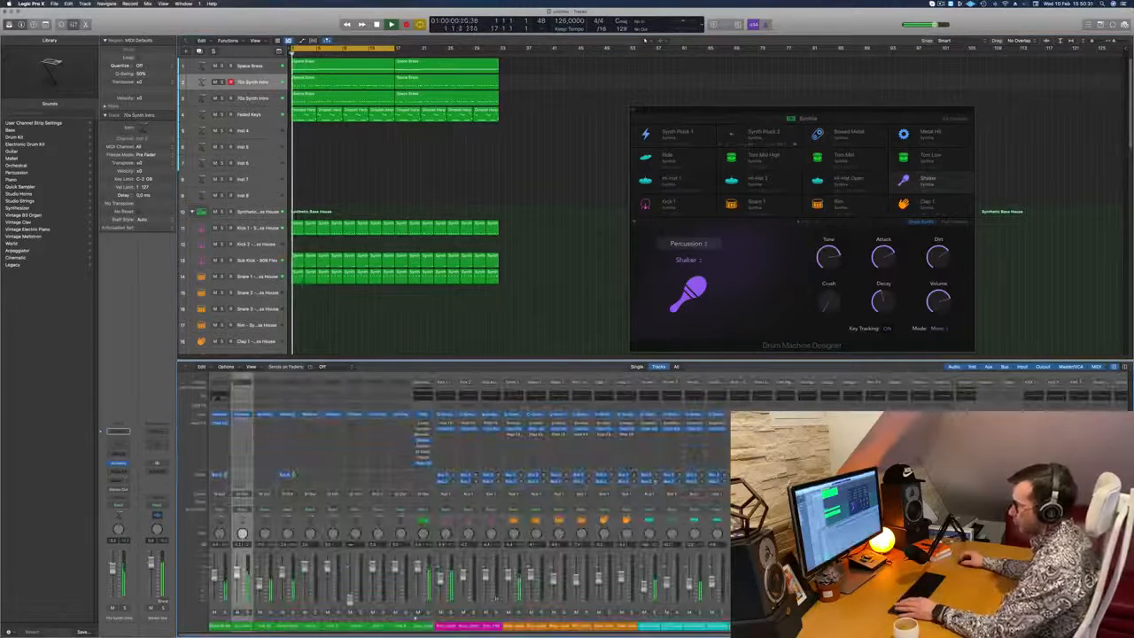
key(ctrl+s)
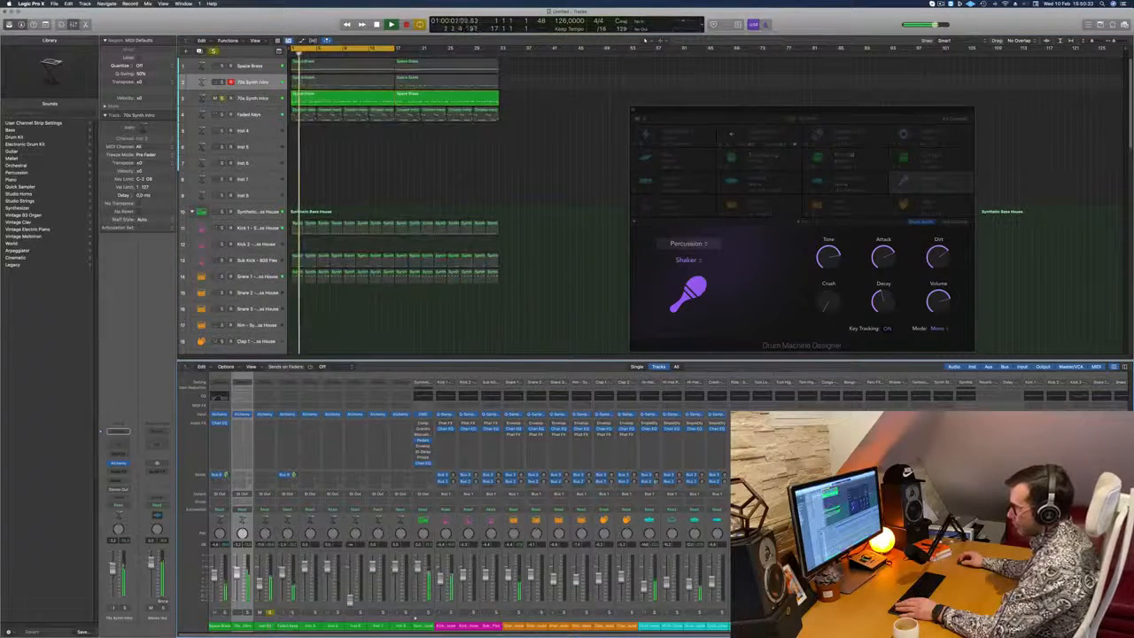
click(291, 613)
click(265, 626)
shift+click(292, 627)
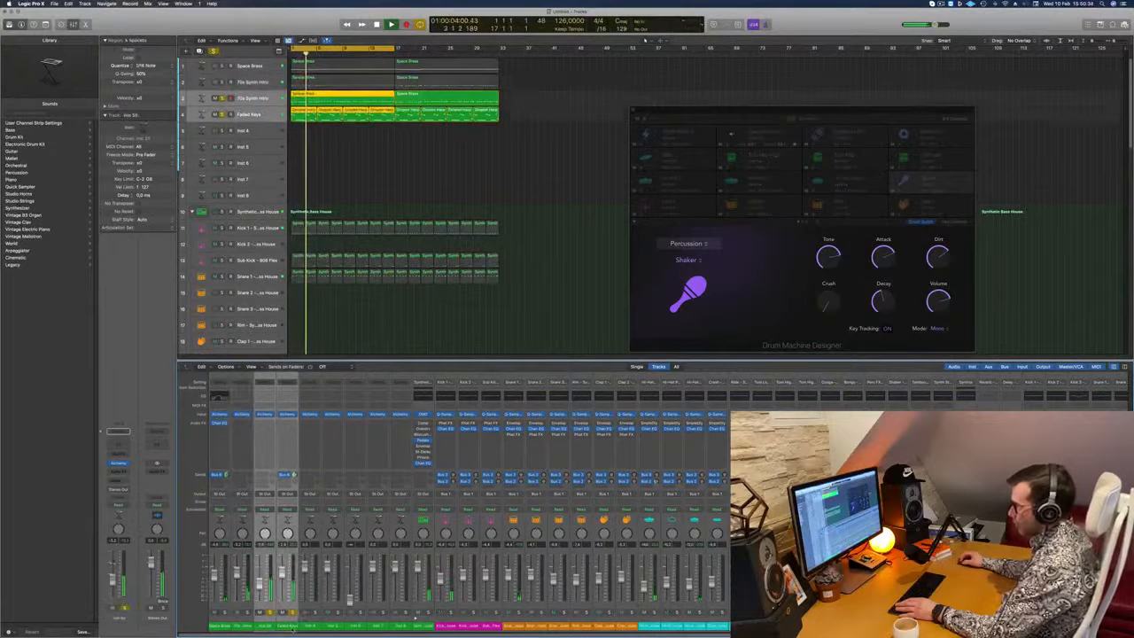
click(293, 627)
click(292, 612)
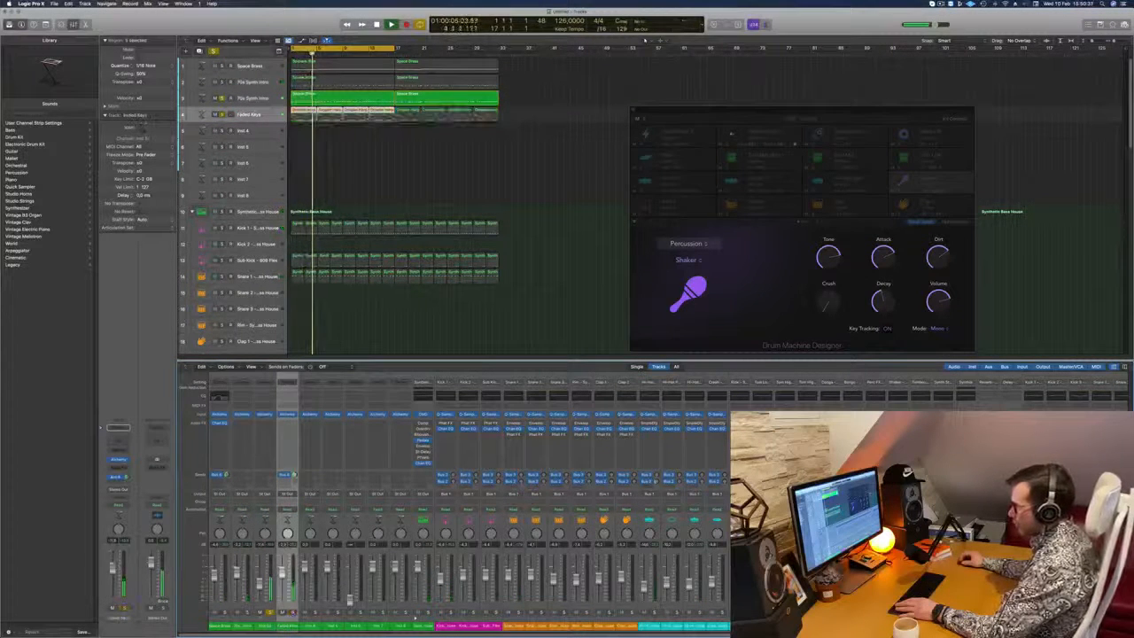
- Solo the first 70s Synth Intro track as well and route the output of both 70s Synth Intro tracks to Bus 8
click(248, 613)
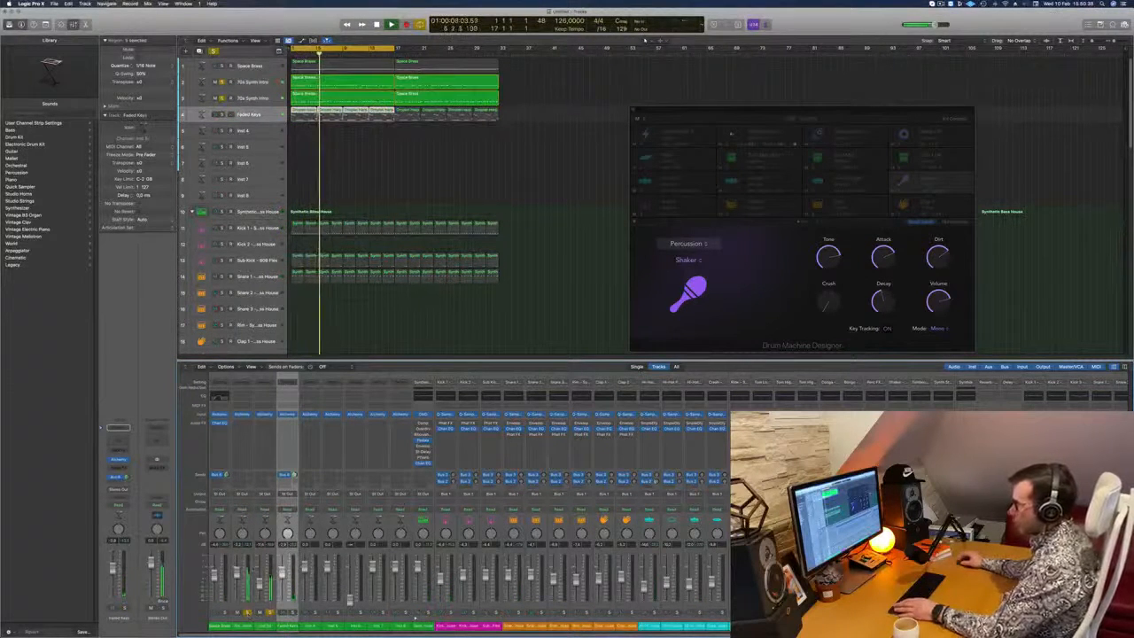
click(242, 627)
shift+click(264, 626)
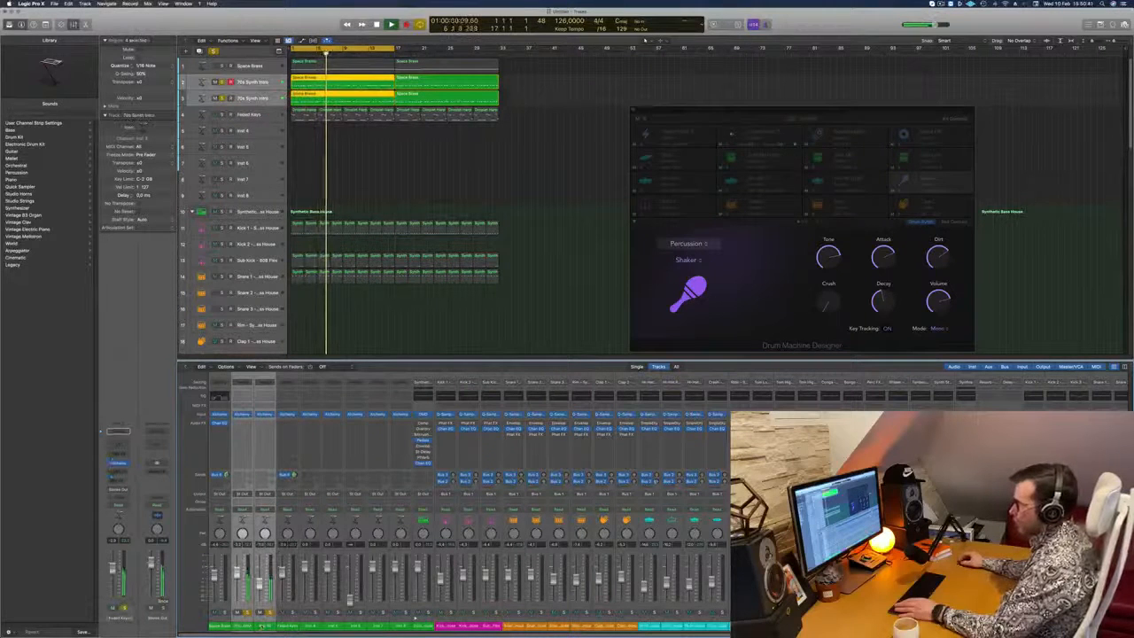
click(264, 493)
mouse_move(268, 520)
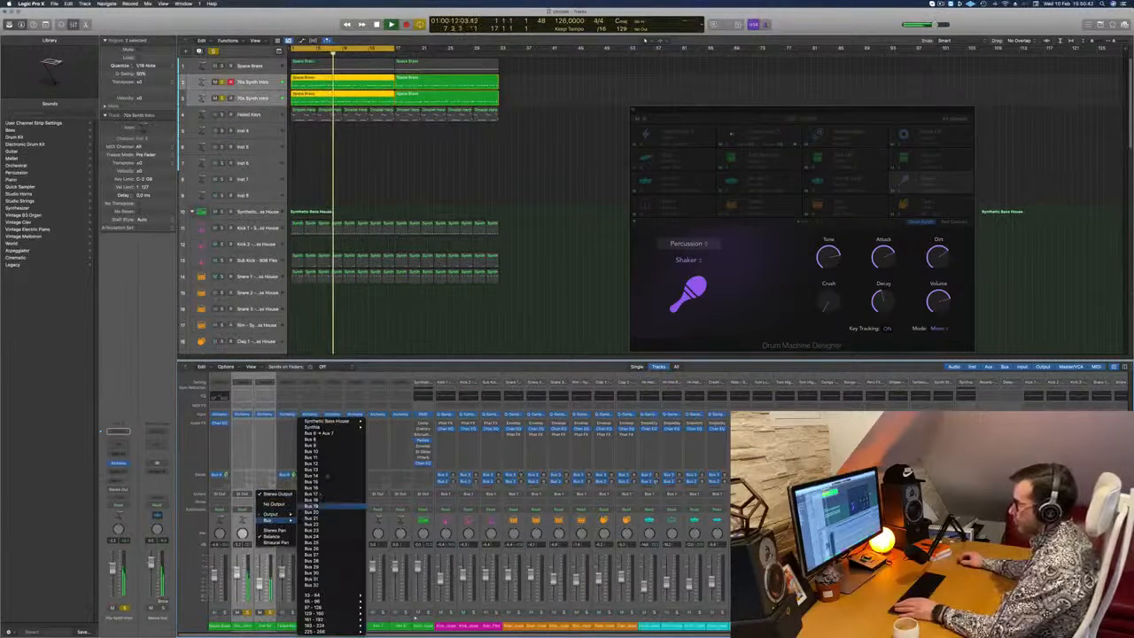
click(330, 441)
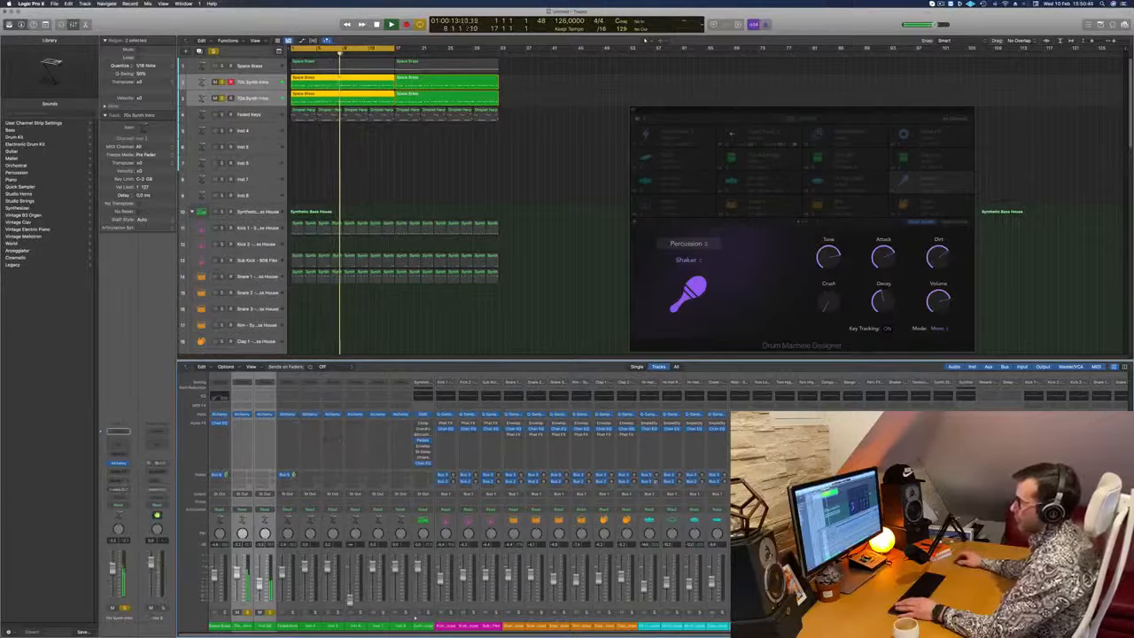
key(space)
key(space)
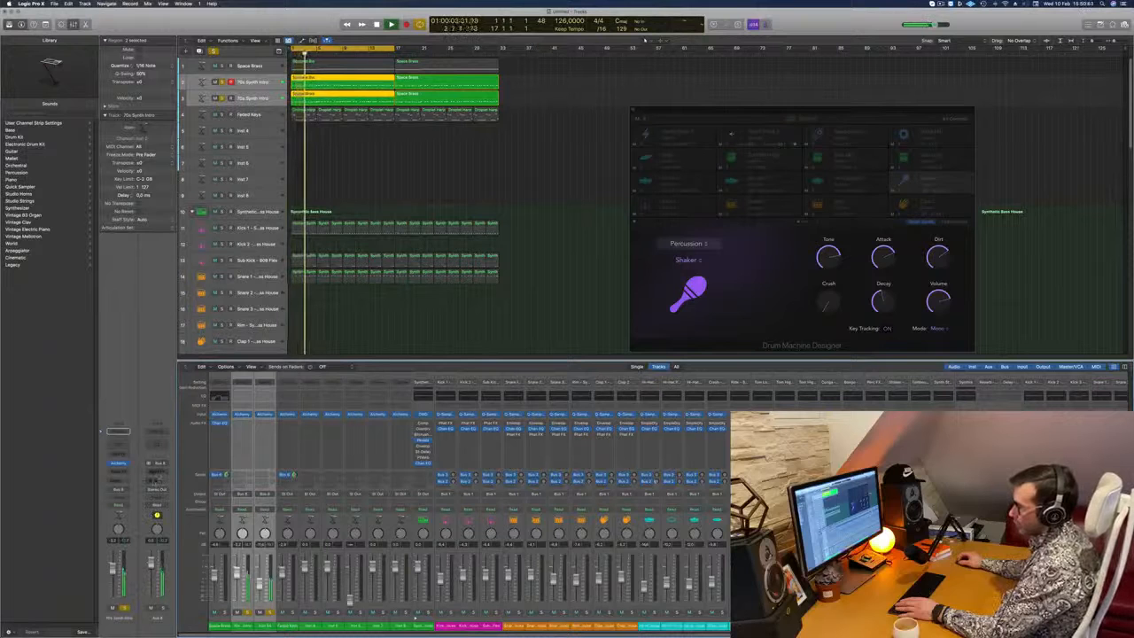
- Insert a stereo Compressor on the Aux 8 channel and try its Vintage FET model
click(157, 472)
mouse_move(180, 499)
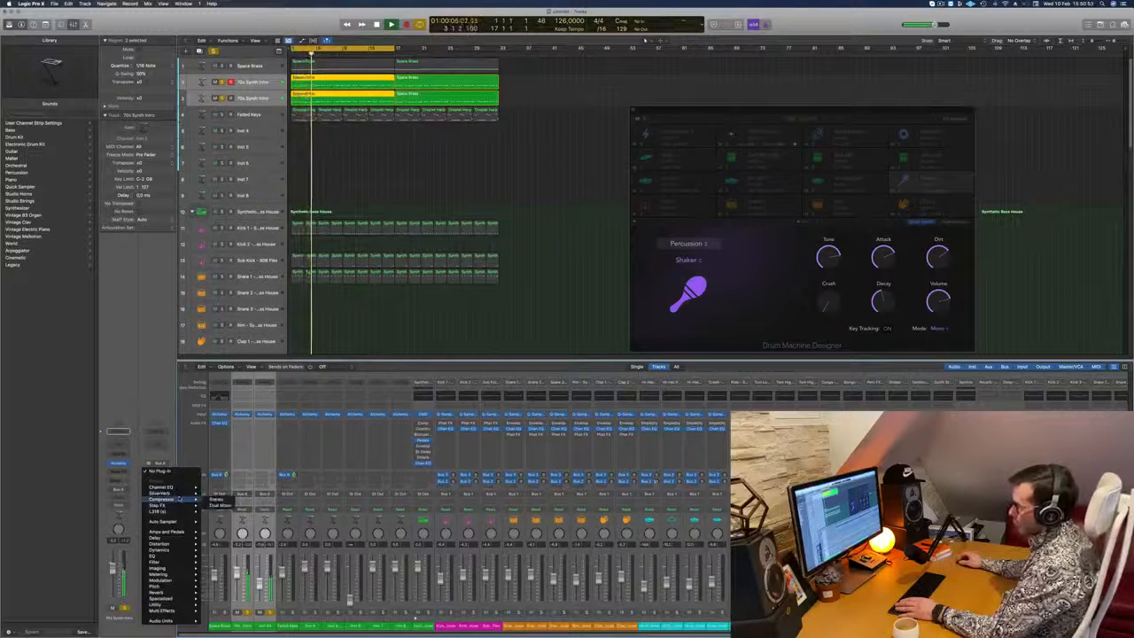
click(219, 500)
drag(513, 96, 556, 101)
click(595, 143)
drag(614, 124, 591, 123)
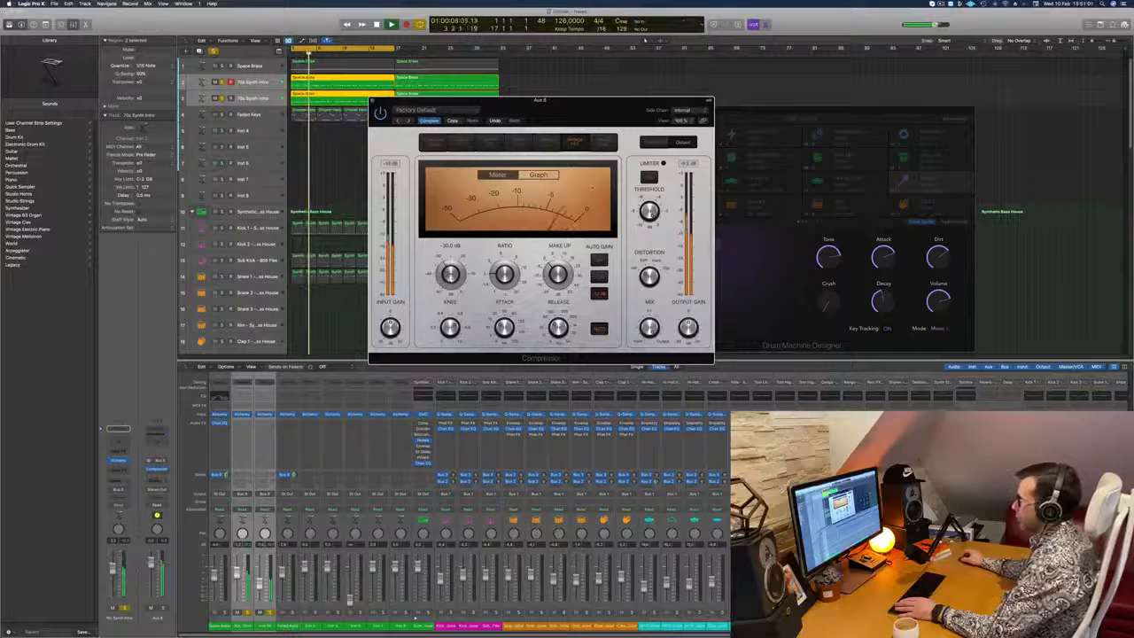
- Compare the Vintage Opto, Classic VCA and Studio FET compressor models, settle on Vintage FET and close the plug-in
click(603, 143)
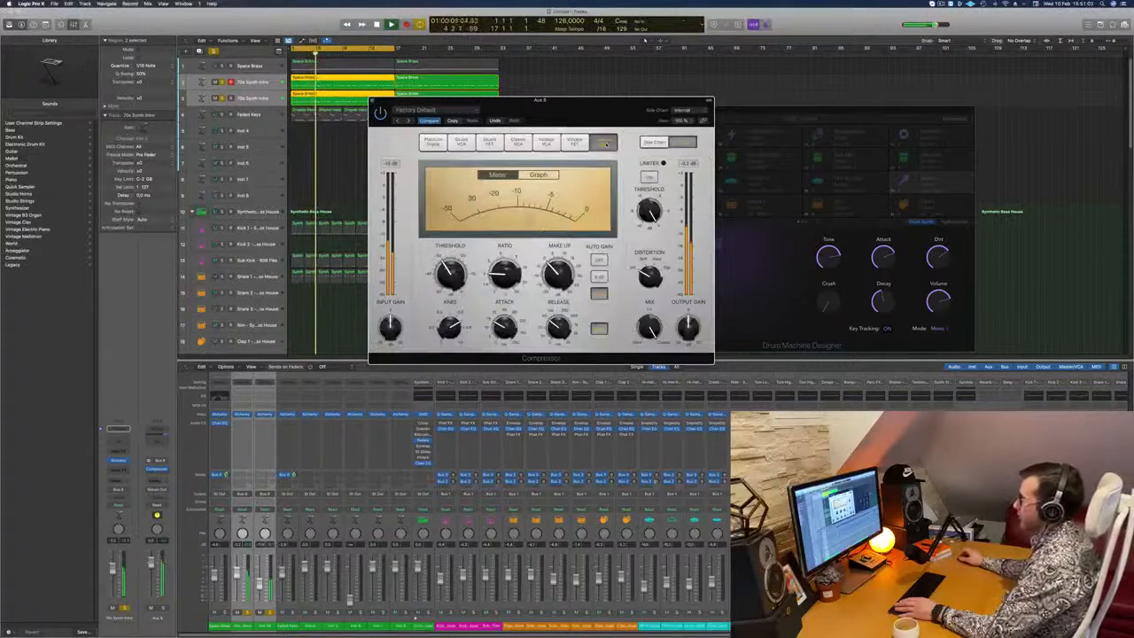
click(521, 144)
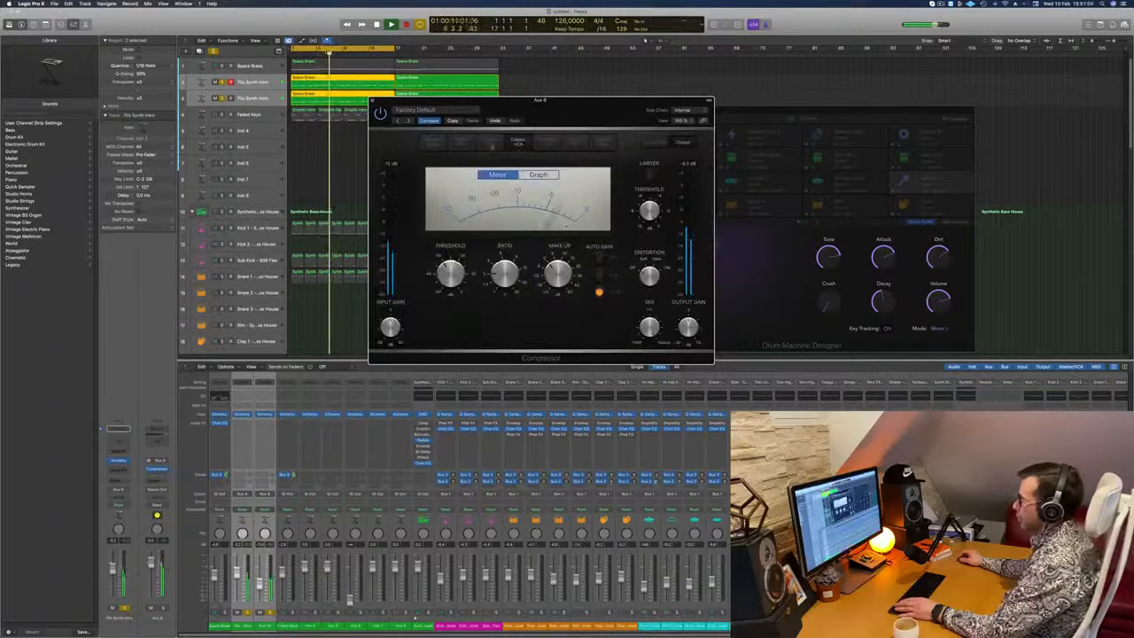
click(490, 144)
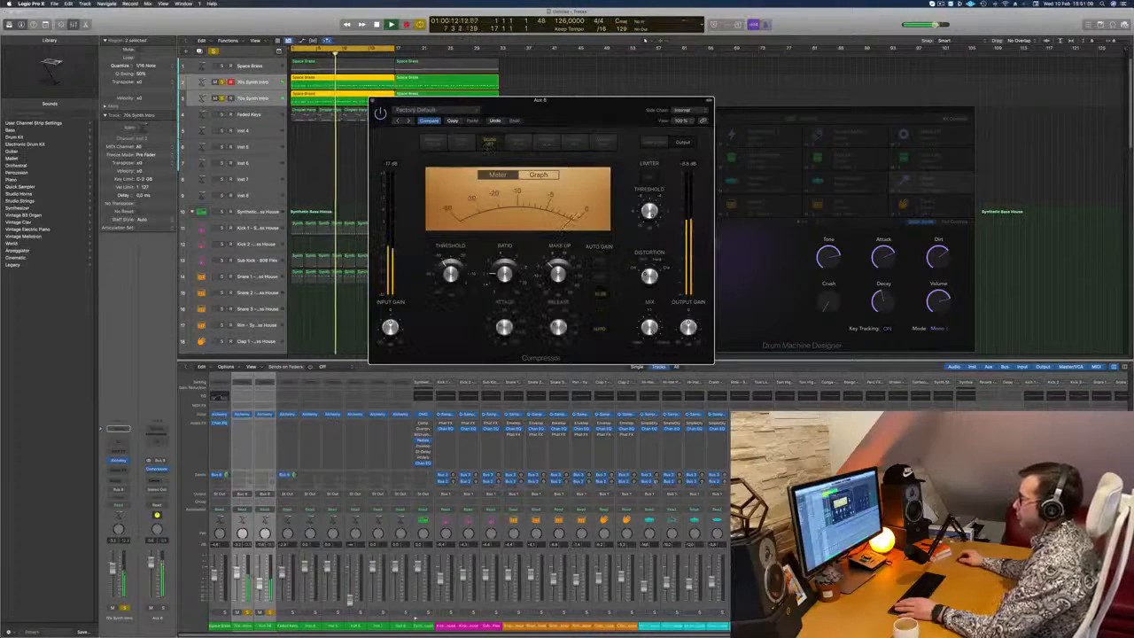
click(574, 143)
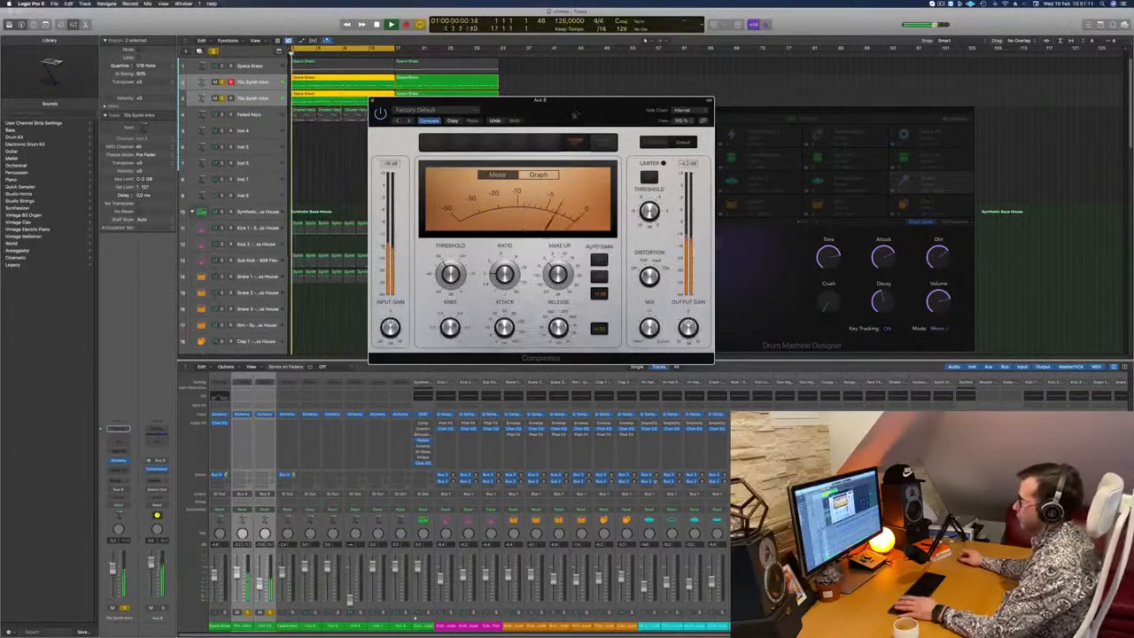
click(371, 101)
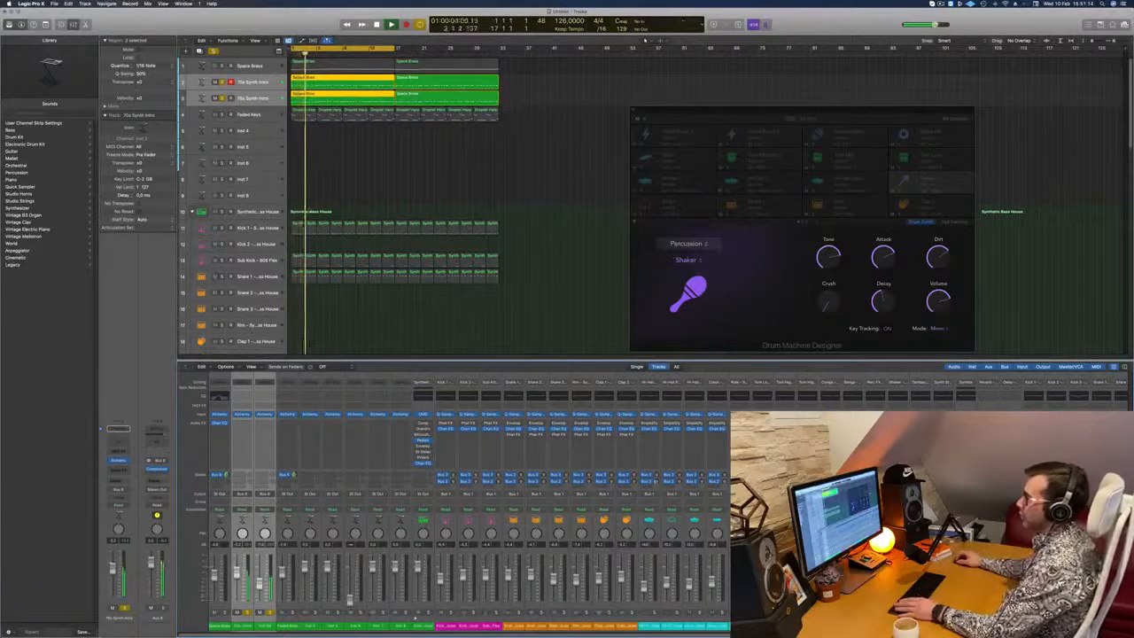
- Take both 70s Synth Intro tracks out of solo and play the full mix
click(221, 99)
key(space)
key(space)
key(space)
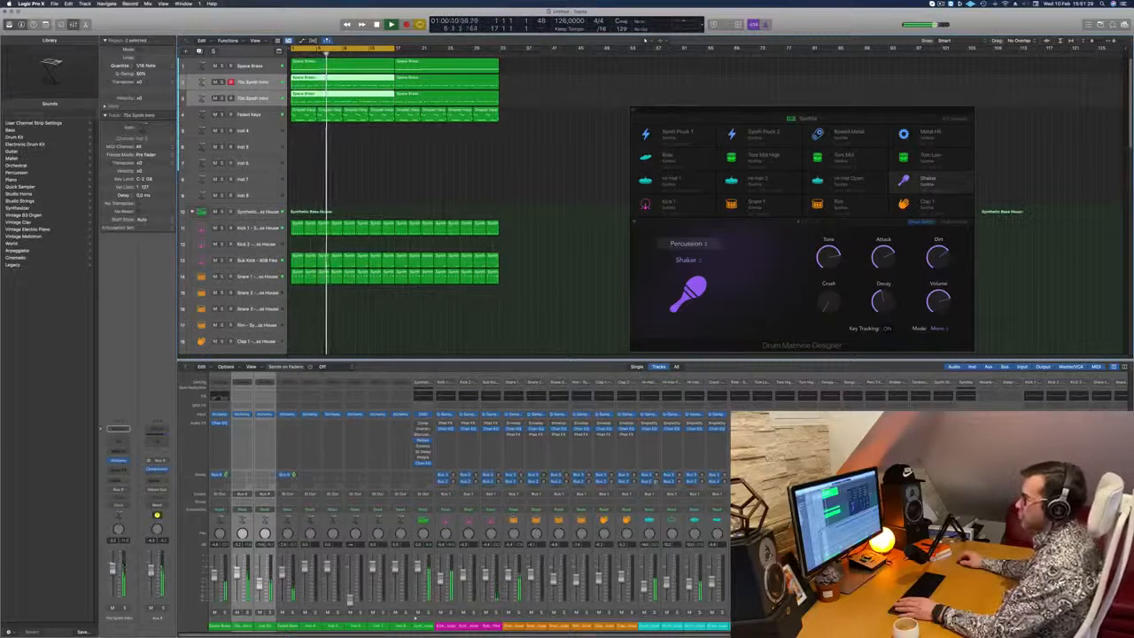
- Toggle the mute of the closed hi-hat track during playback to judge its part in the mix
scroll(364, 177, down, 6)
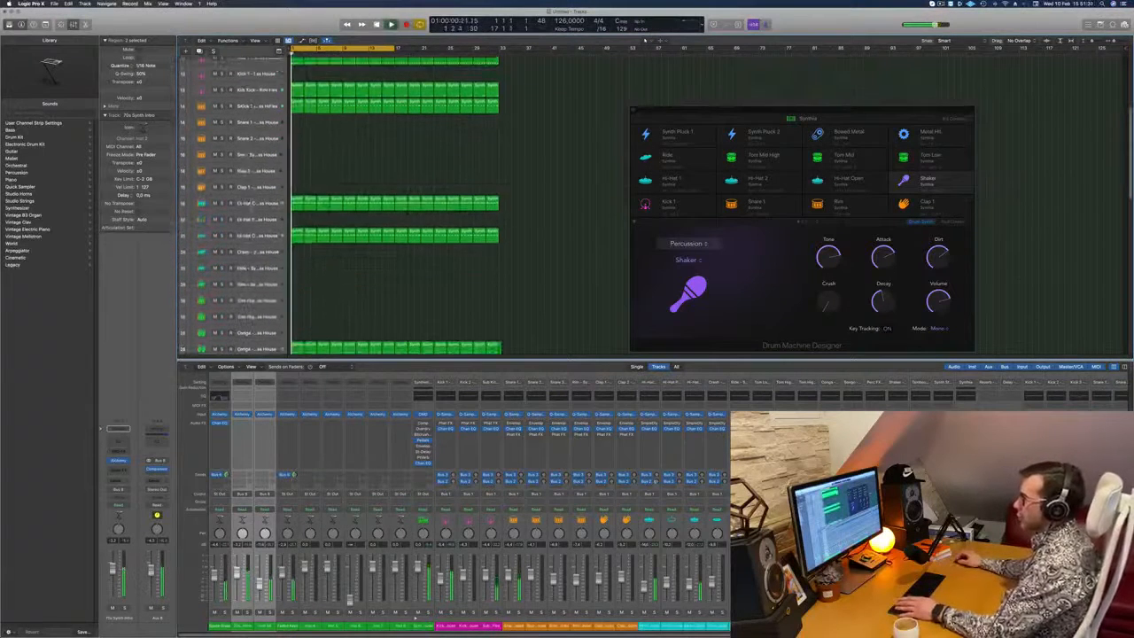
click(253, 203)
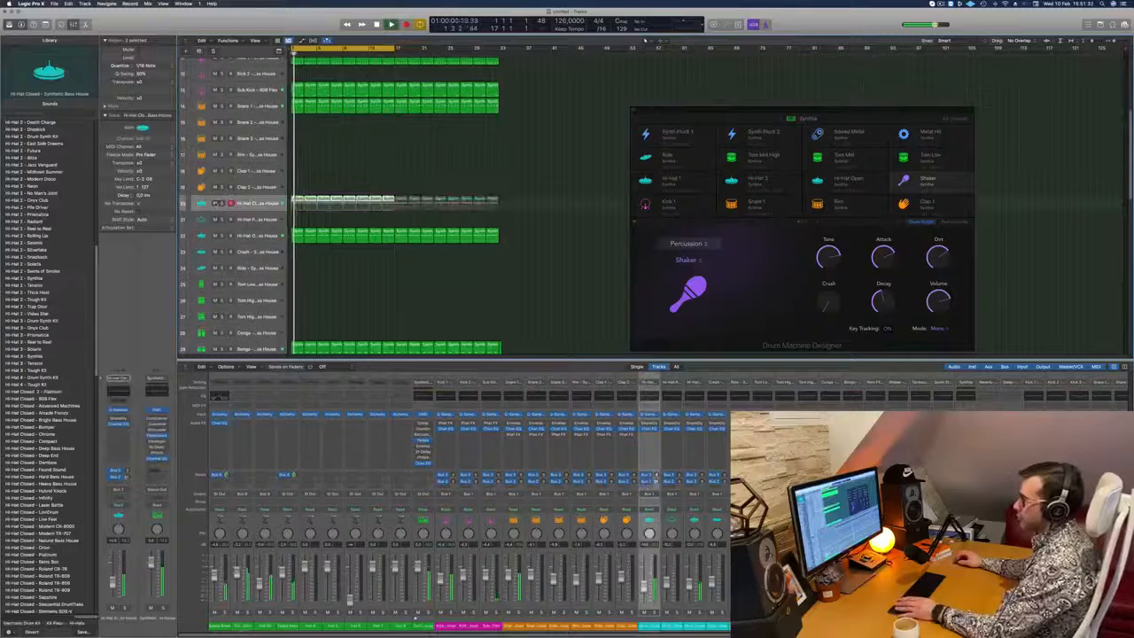
click(215, 204)
key(Return)
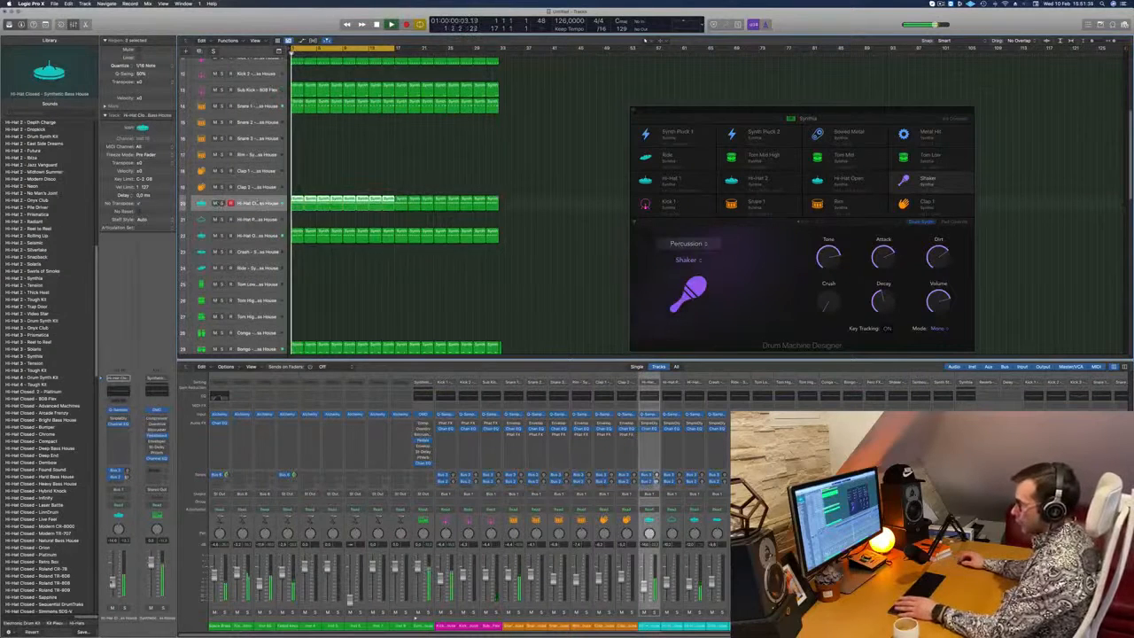
scroll(348, 166, up, 6)
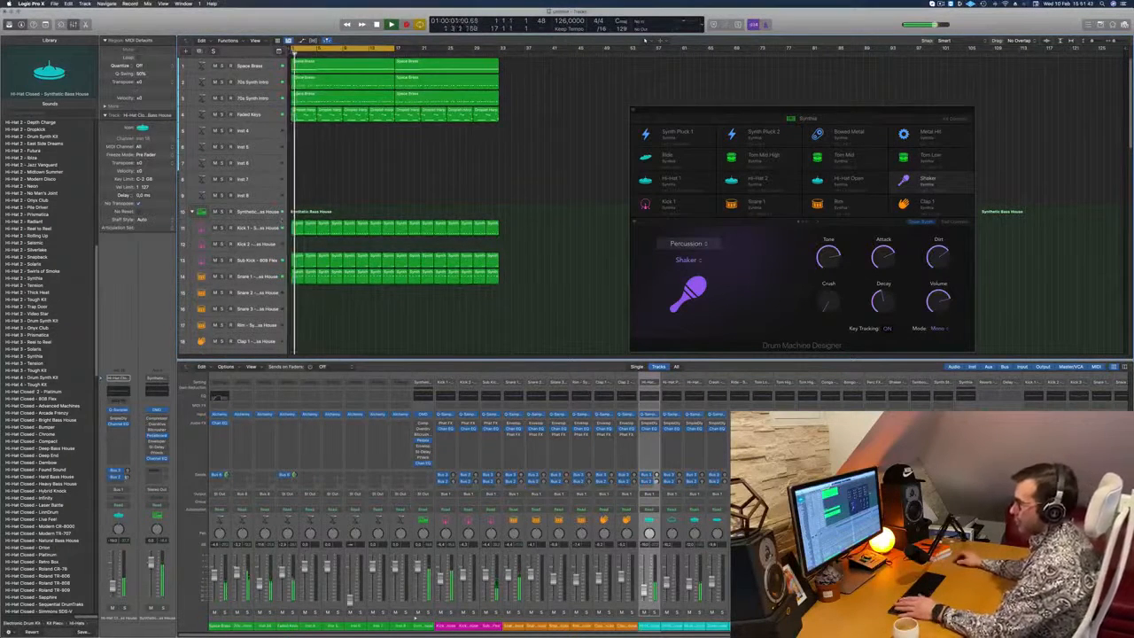
- Add a Channel EQ on Aux 8 with a 260 Hz high cut at 48 dB/Oct, and slightly raise the second 70s Synth Intro track's volume
click(273, 99)
key(space)
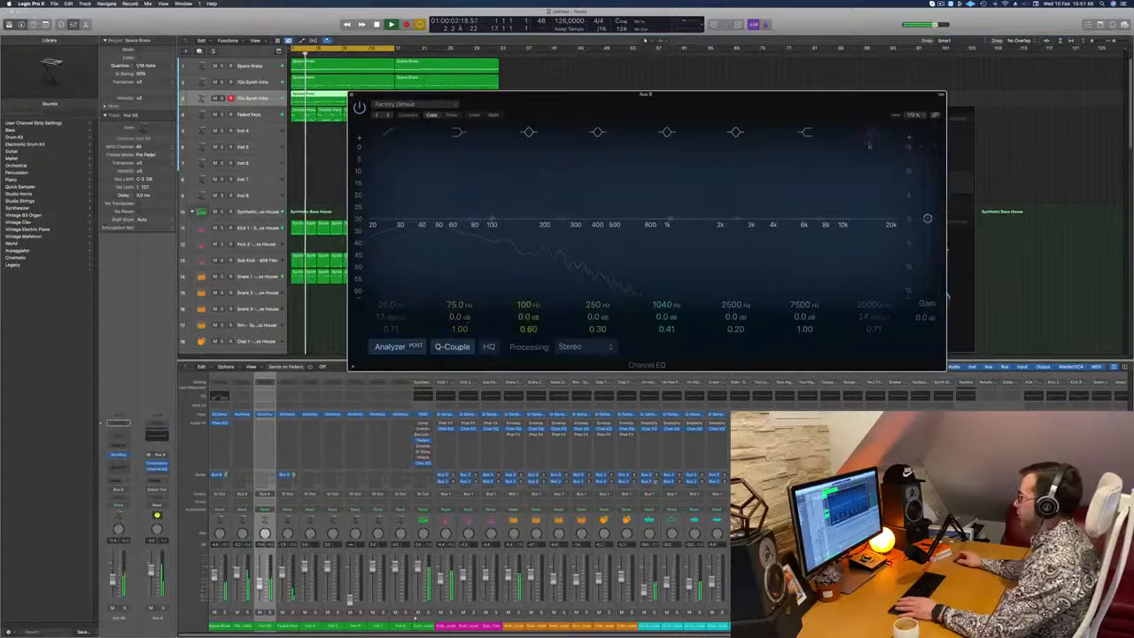
click(870, 132)
drag(893, 233, 894, 219)
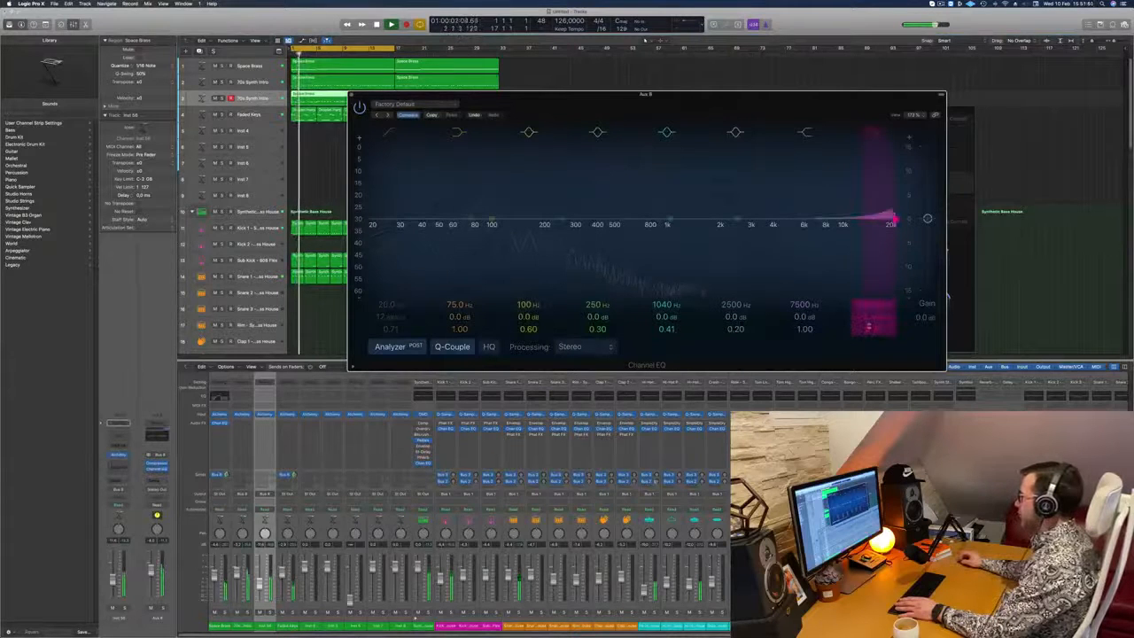
drag(893, 219, 563, 219)
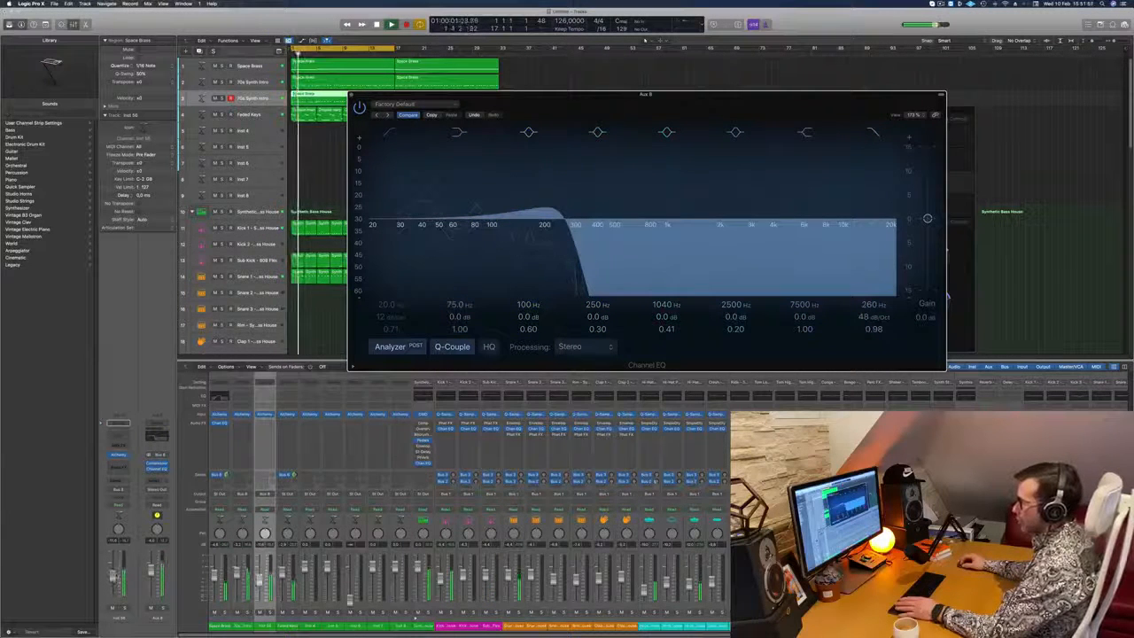
click(114, 577)
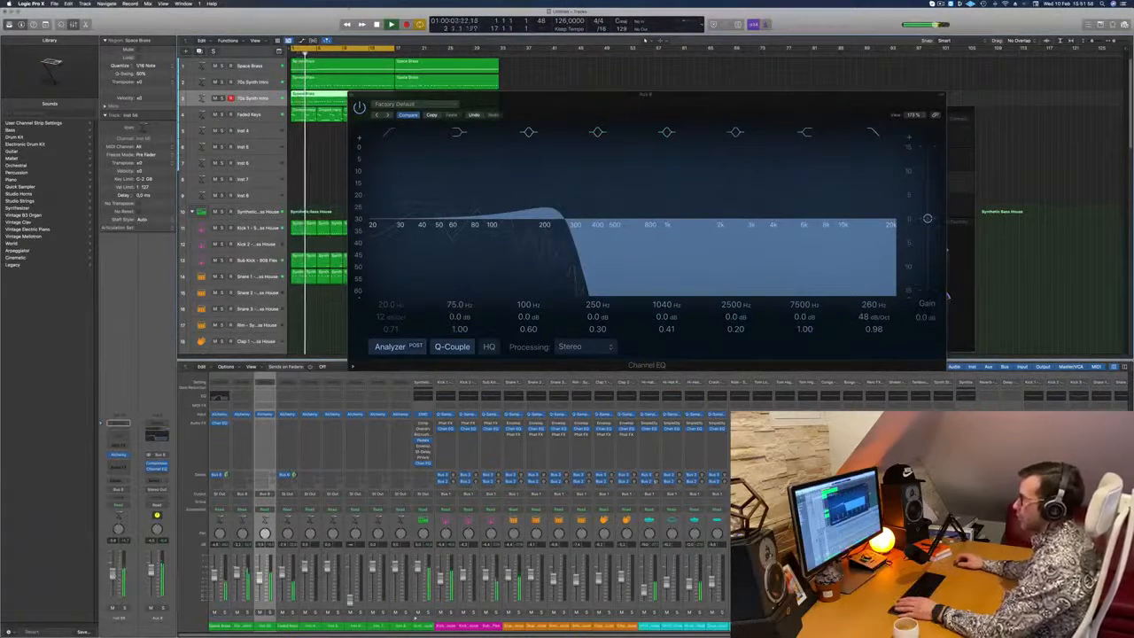
click(351, 94)
- Toggle the high-cut band in the Space Brass track's Channel EQ during playback and close the plug-in
click(251, 66)
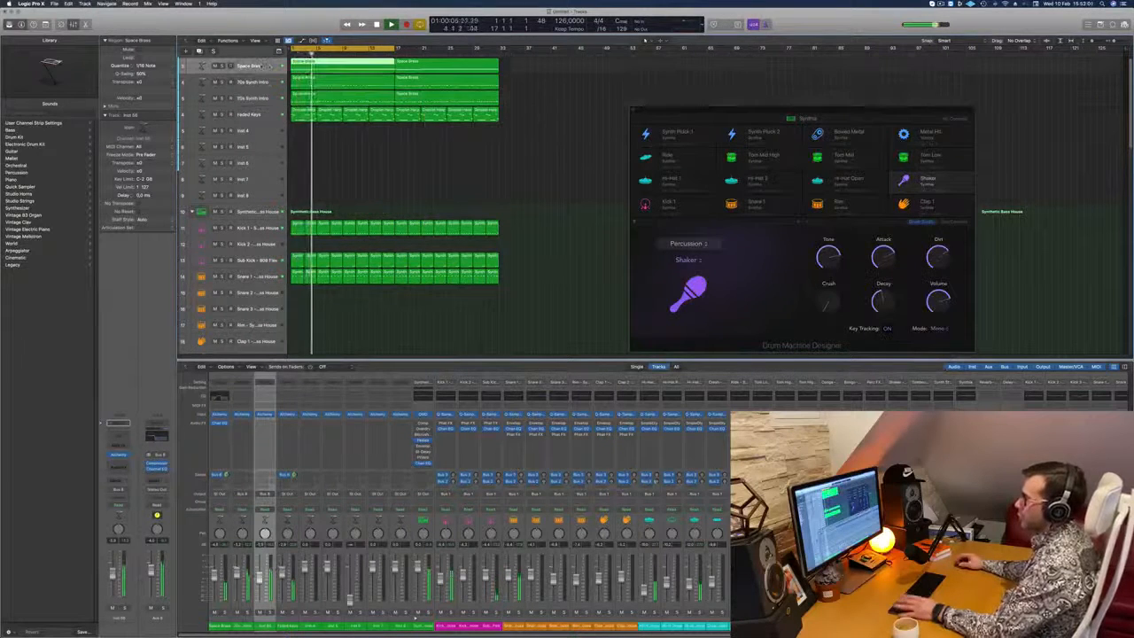
key(space)
key(space)
click(118, 465)
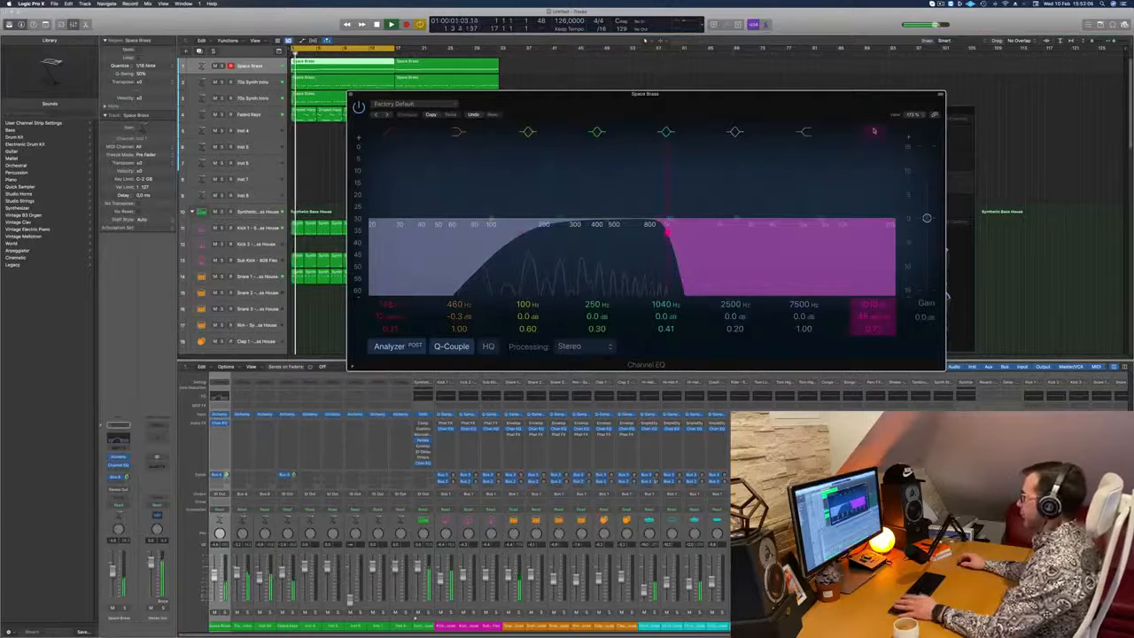
click(874, 131)
drag(762, 104, 794, 185)
drag(720, 189, 763, 199)
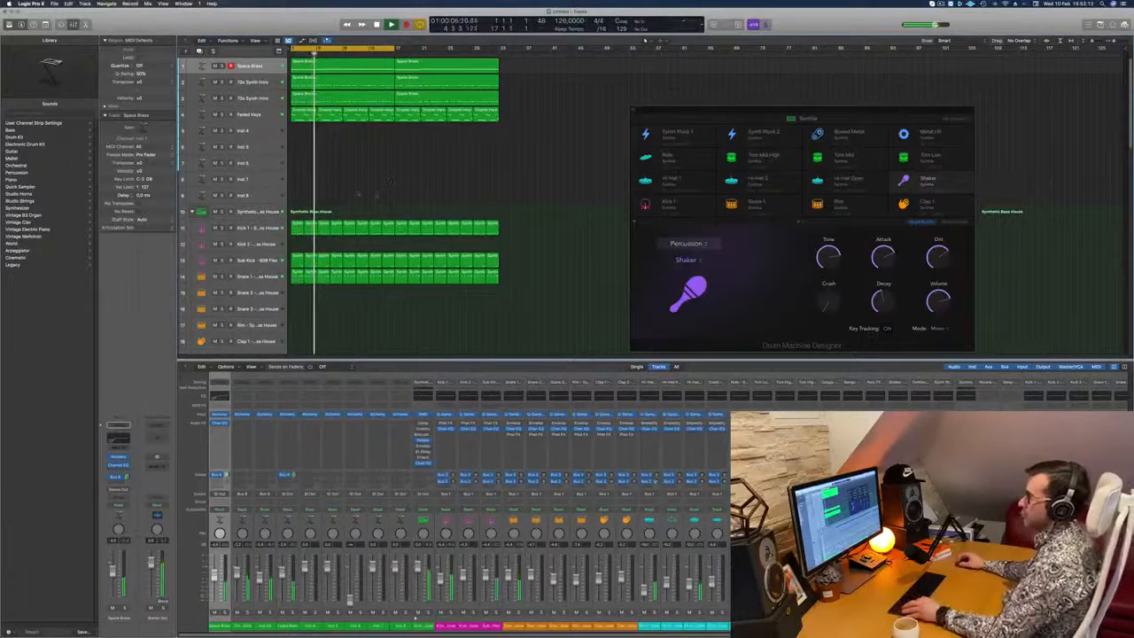
- Copy the first Space Brass region onto the empty Inst 4 track and open the copy in the Piano Roll
scroll(408, 196, up, 1)
scroll(394, 192, down, 3)
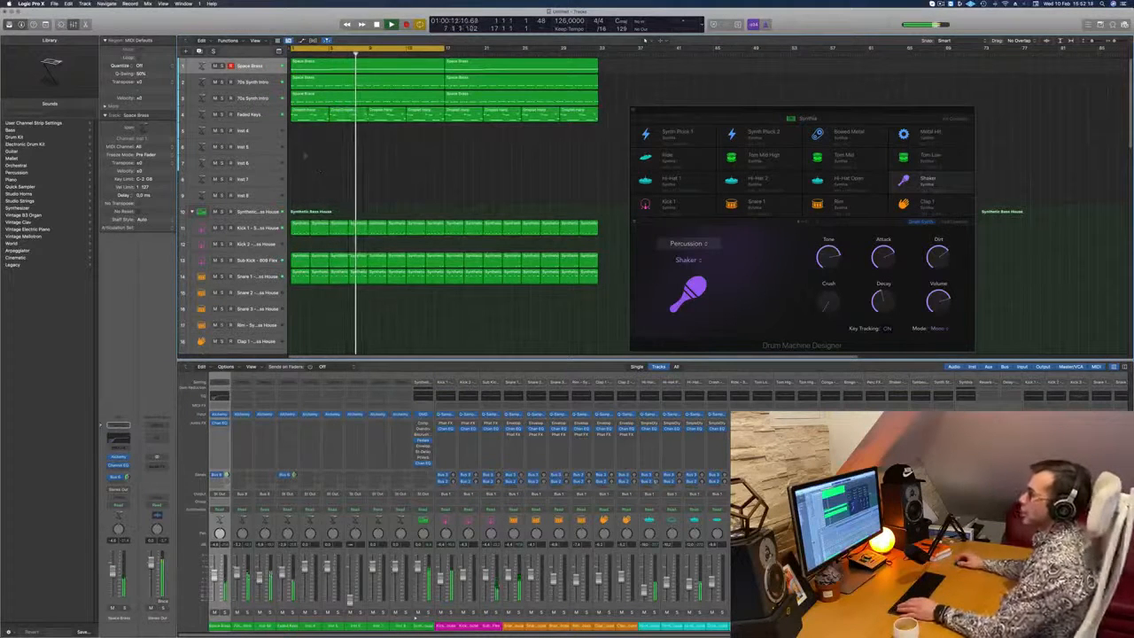
drag(305, 70, 305, 135)
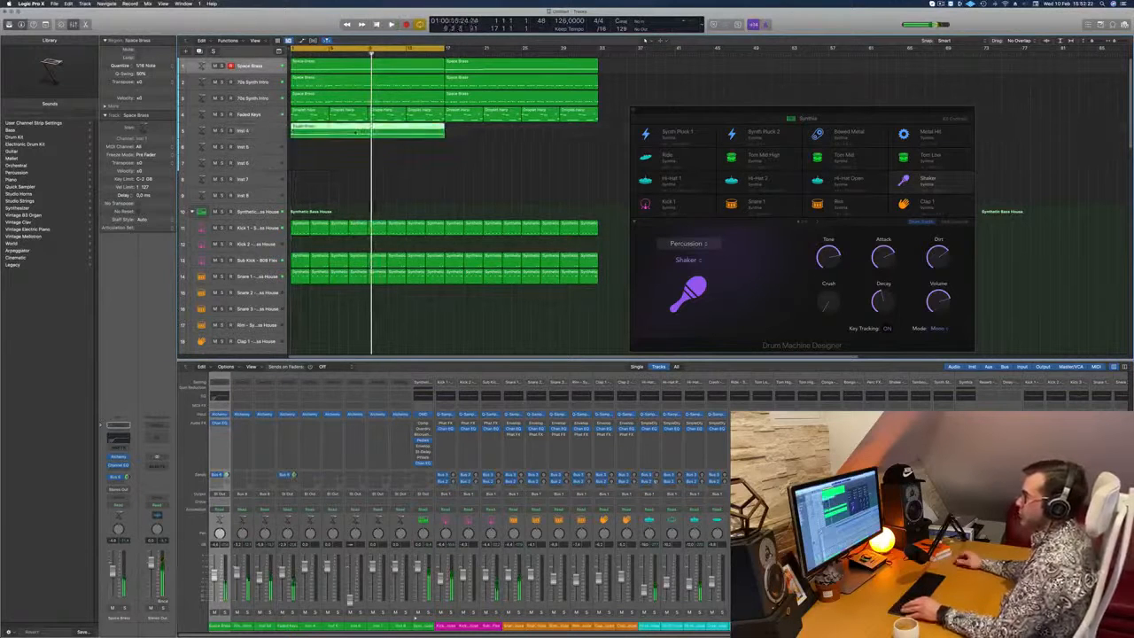
double_click(356, 132)
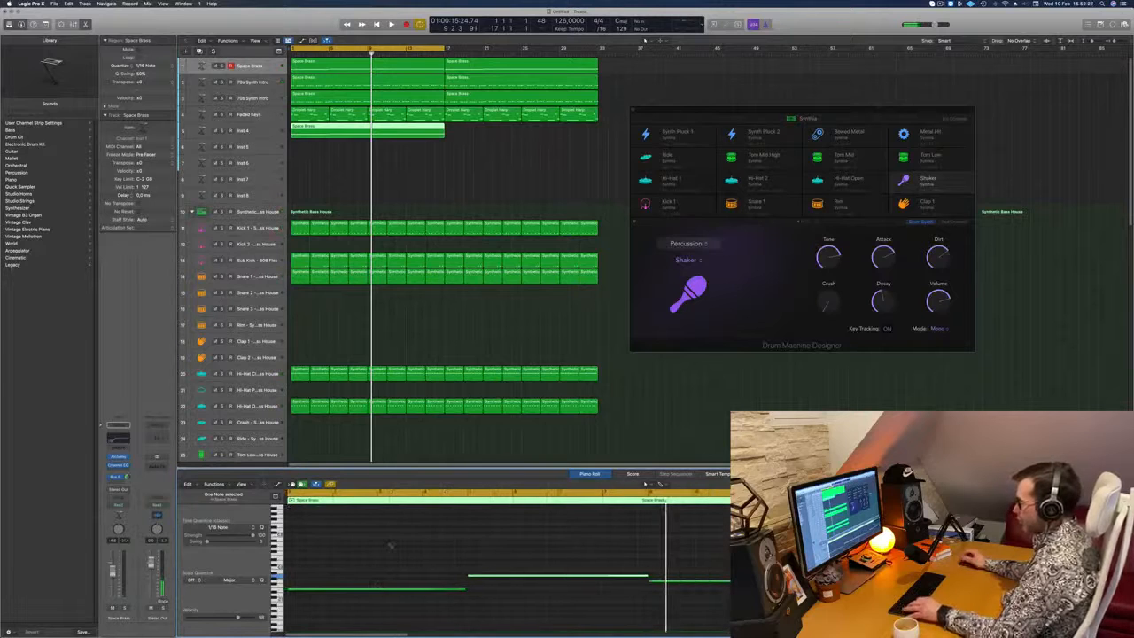
- Duplicate all notes of the copied region about an octave higher and transpose both layers up one octave
key(super+a)
drag(329, 592, 331, 565)
key(super+a)
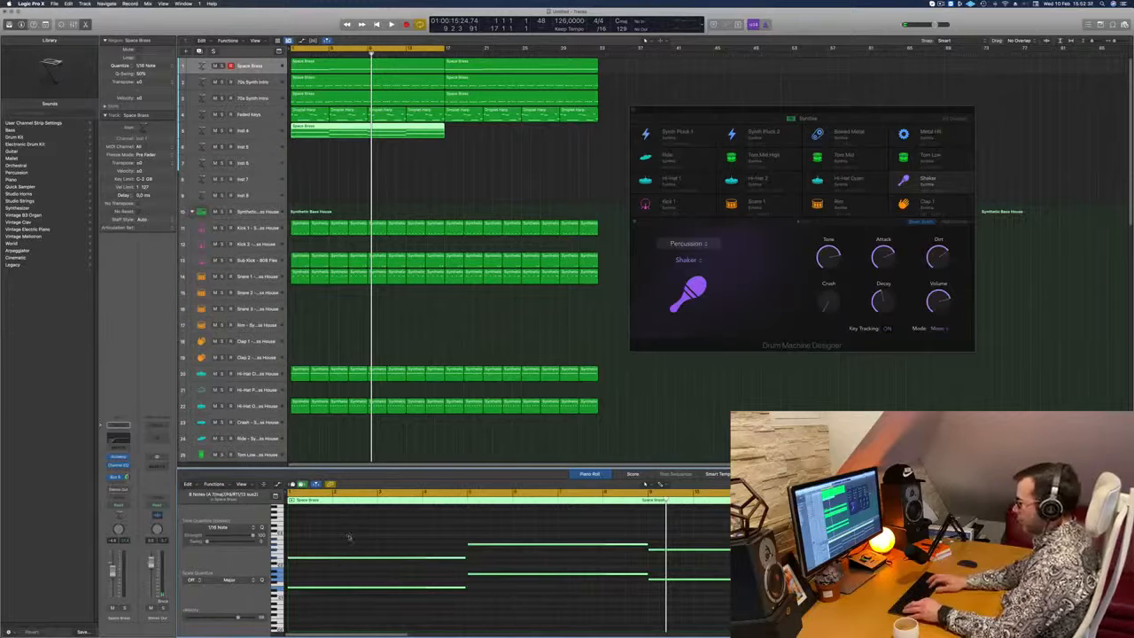
key(alt+shift+Up)
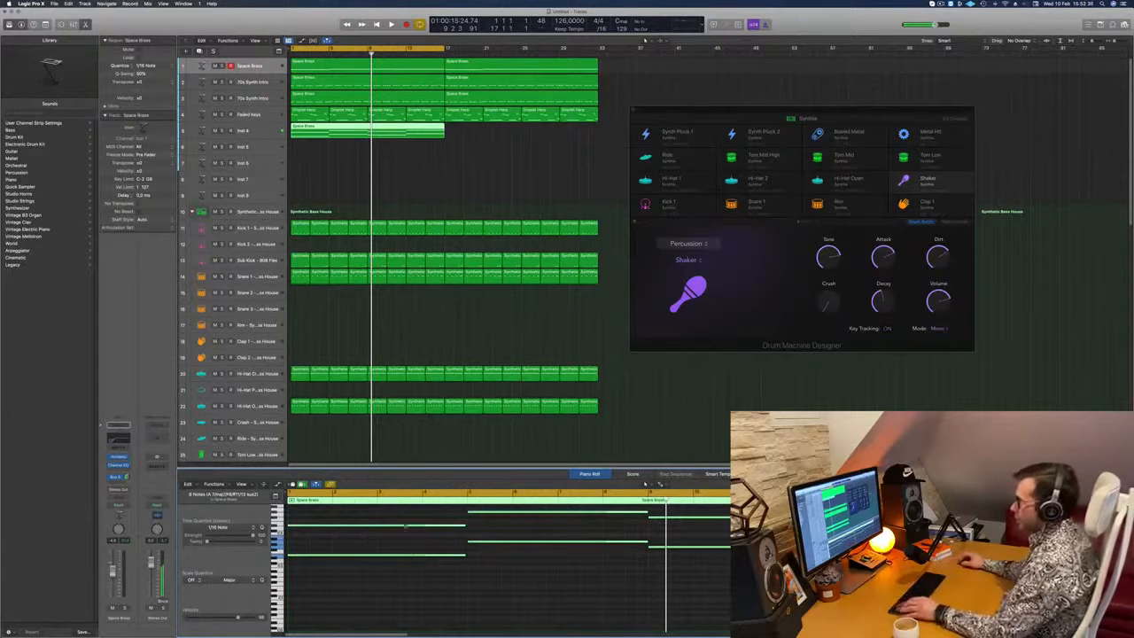
- Shorten all long notes in the copied region to short stabs at each chord change and play from the start
scroll(404, 548, left, 1)
scroll(397, 549, up, 2)
drag(384, 513, 737, 575)
drag(452, 570, 299, 576)
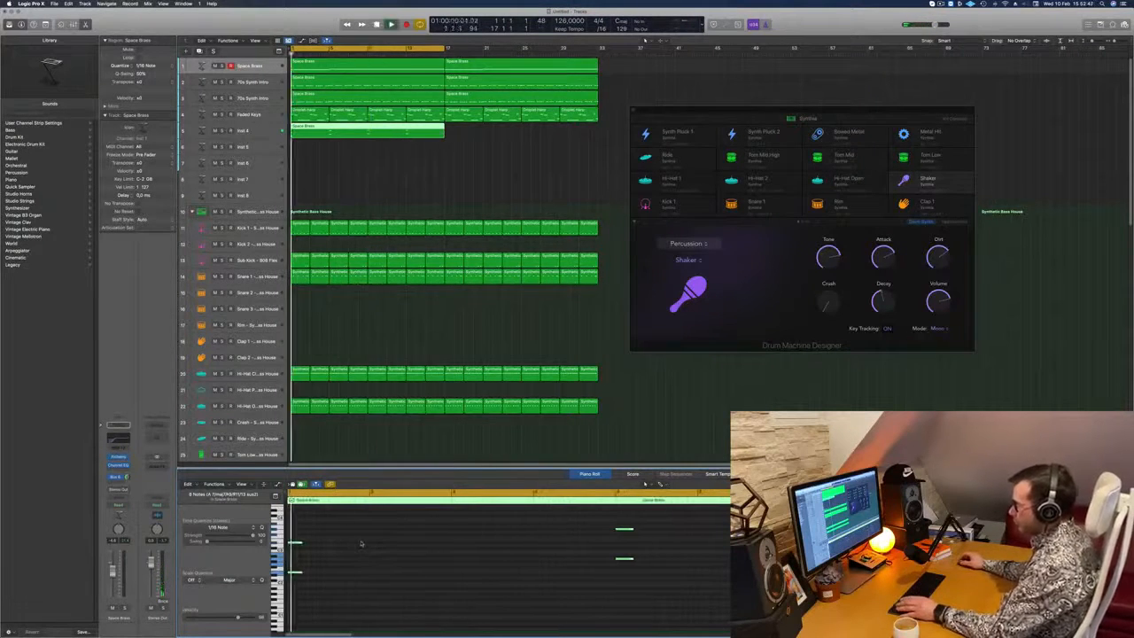
key(Return)
key(space)
- Search the Inst 4 track's Alchemy presets for "prog" and load Progressive House Pluck
click(253, 131)
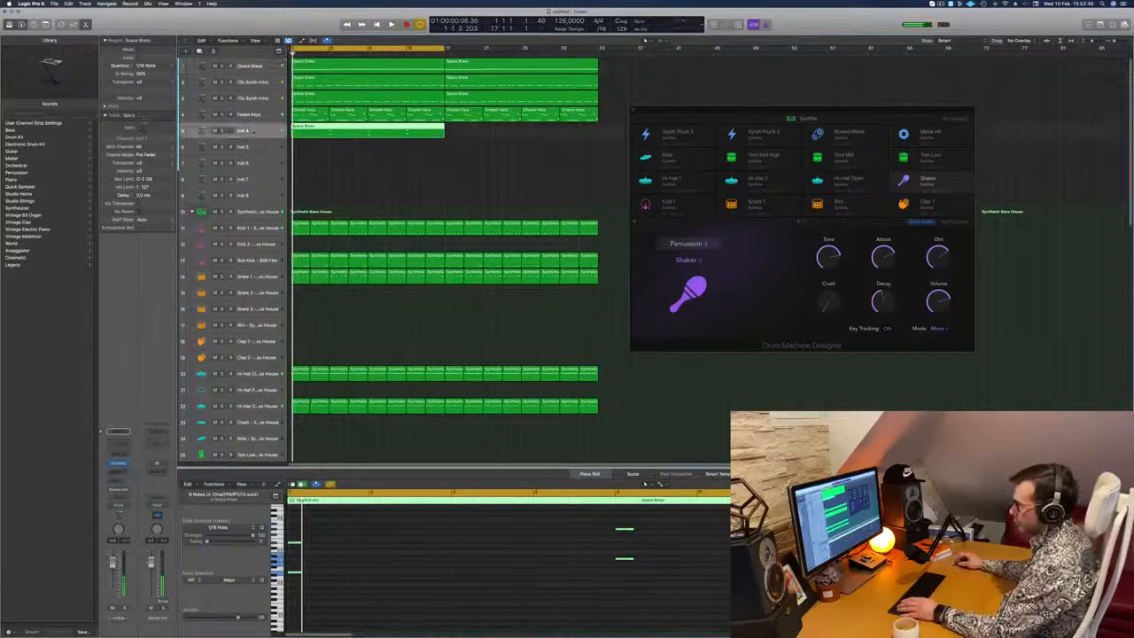
click(118, 464)
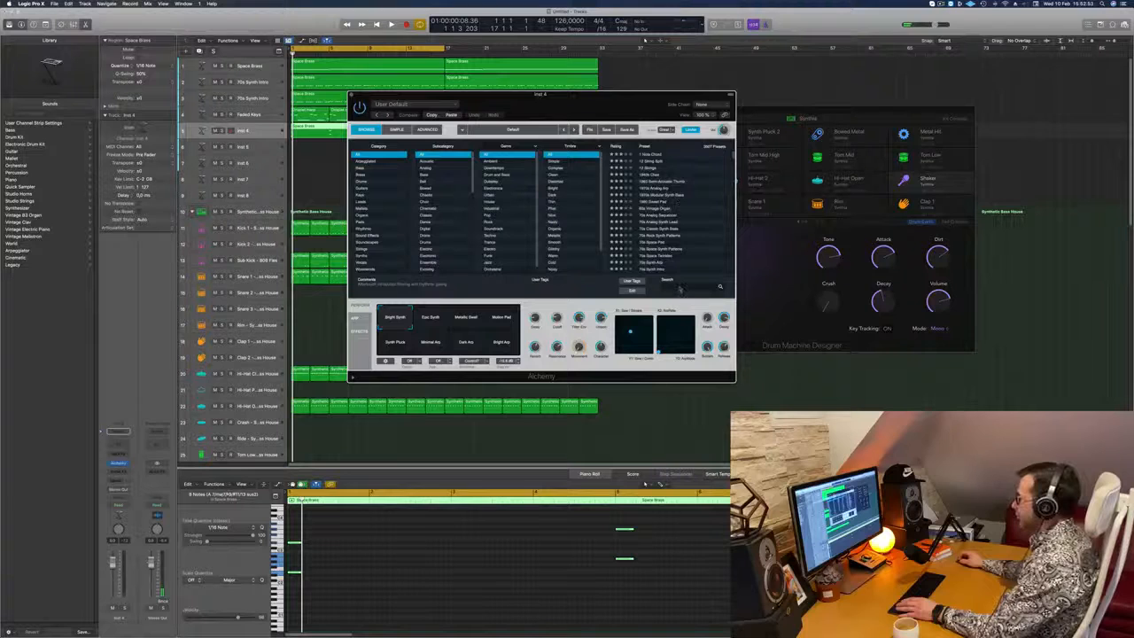
text(prog)
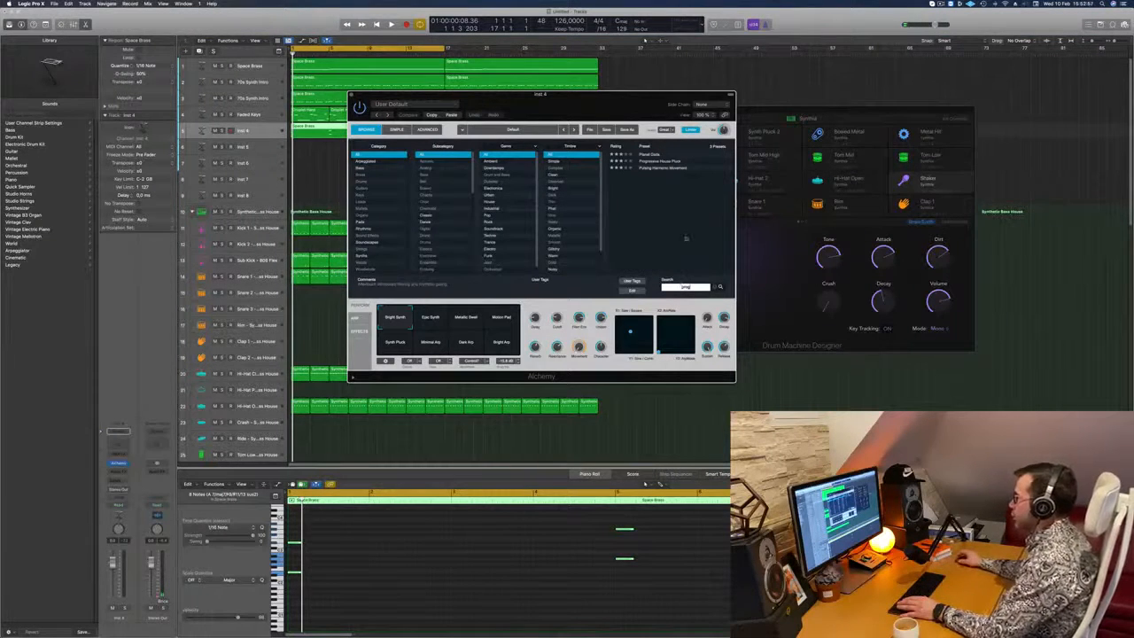
click(663, 162)
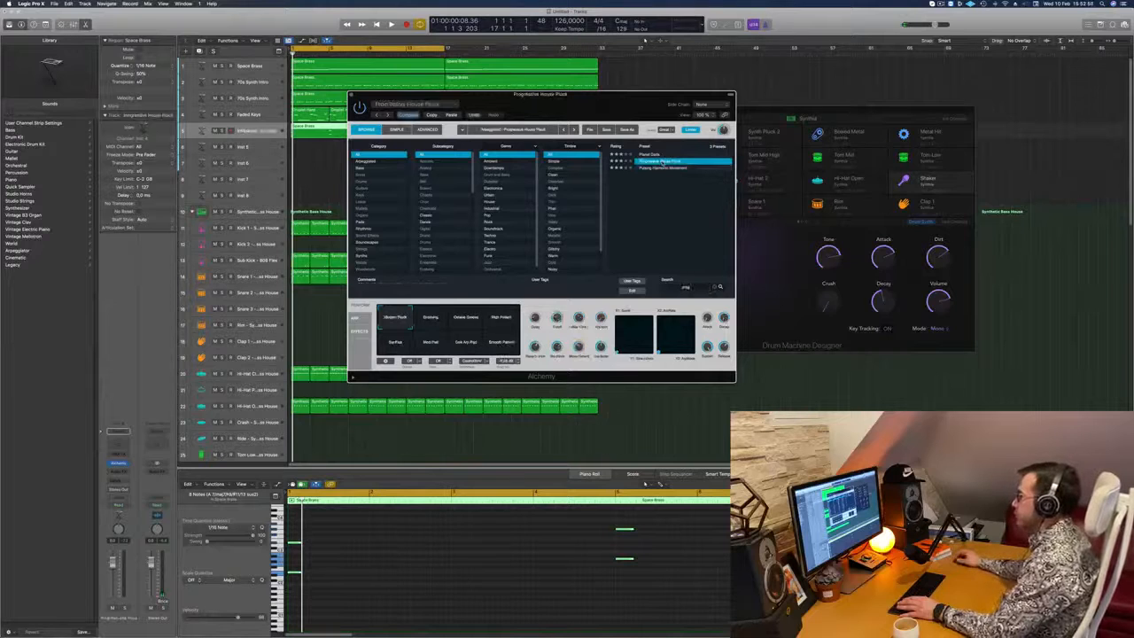
drag(584, 109, 768, 123)
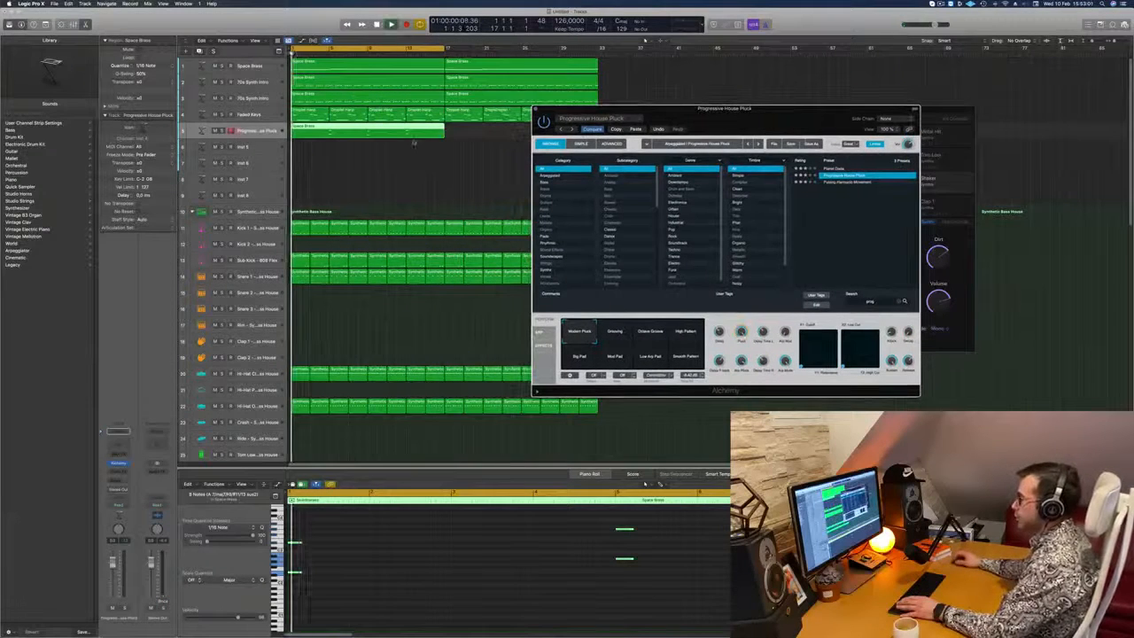
- Audition the pluck sound from the start of the track and shorten the region's notes further to brief hits
click(319, 557)
key(space)
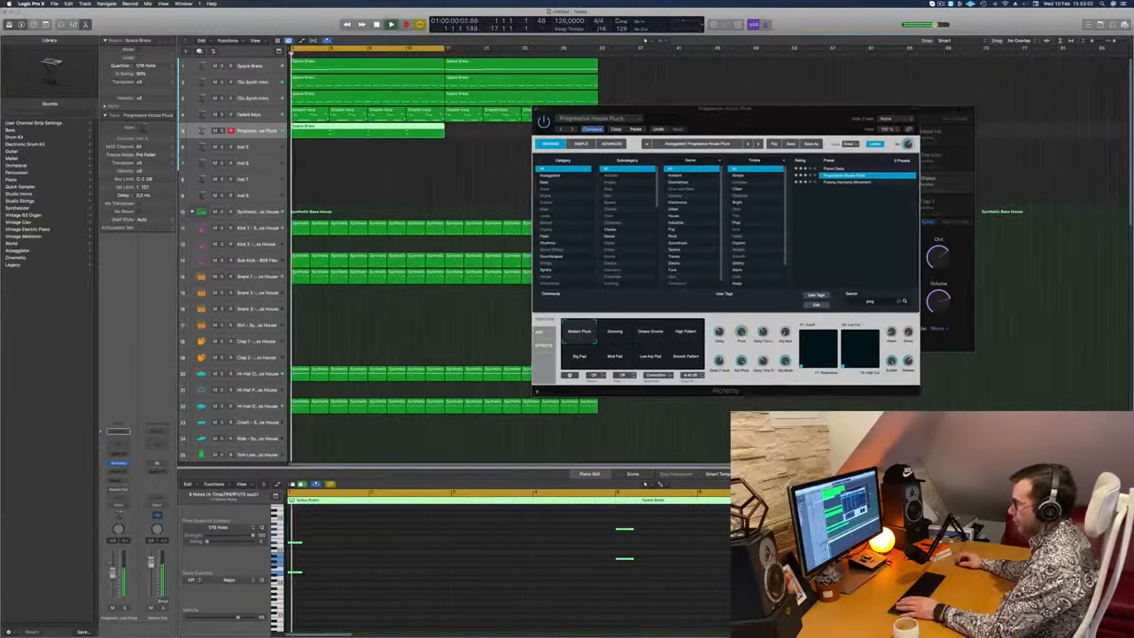
key(space)
key(space)
key(space)
key(space)
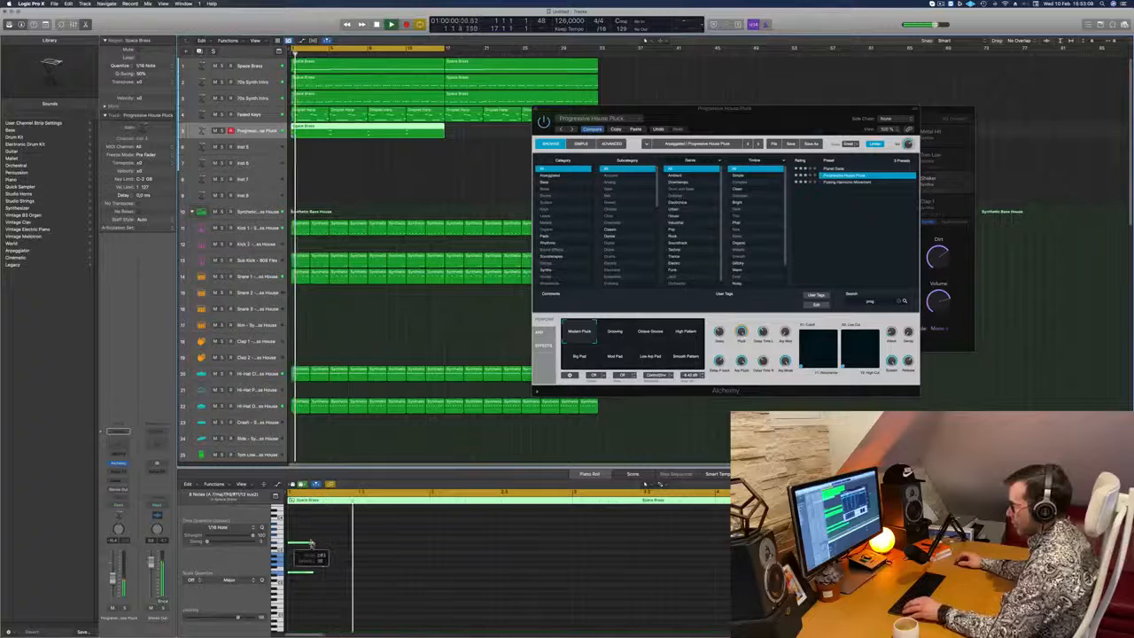
drag(311, 543, 296, 546)
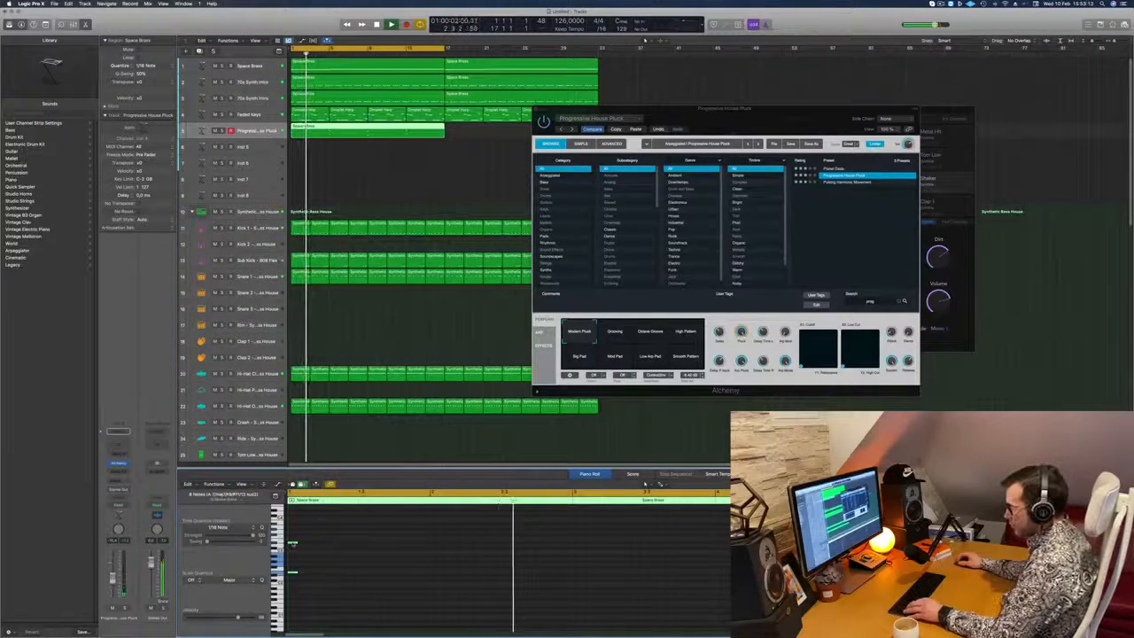
- Duplicate the short notes in both layers to make runs of four repeated hits at the start of each chord
drag(294, 544, 311, 547)
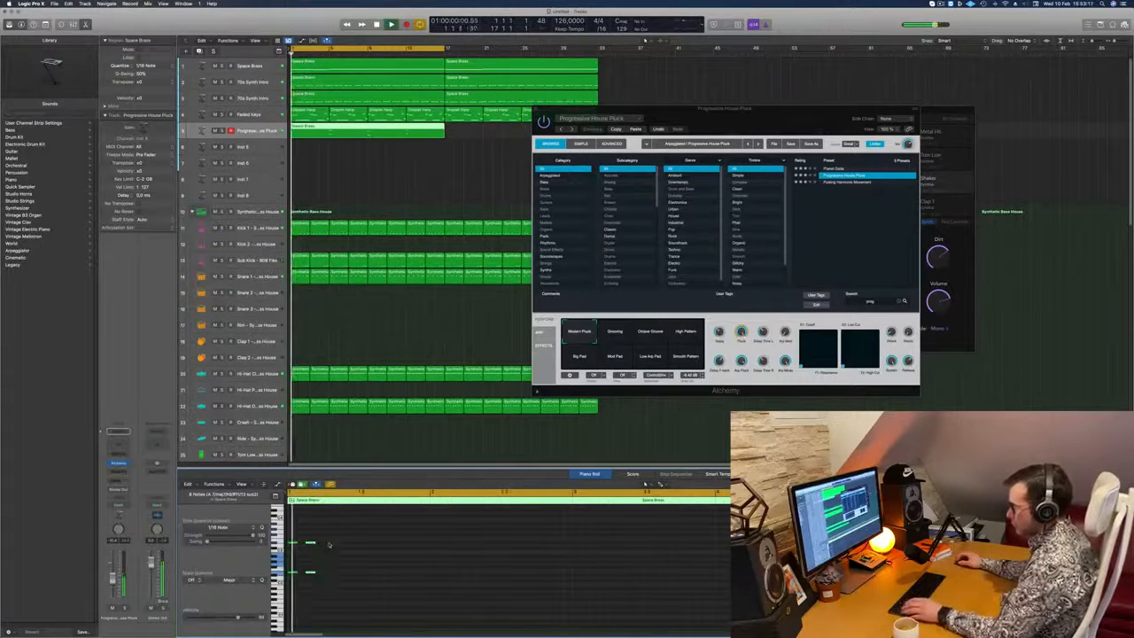
drag(326, 581, 327, 543)
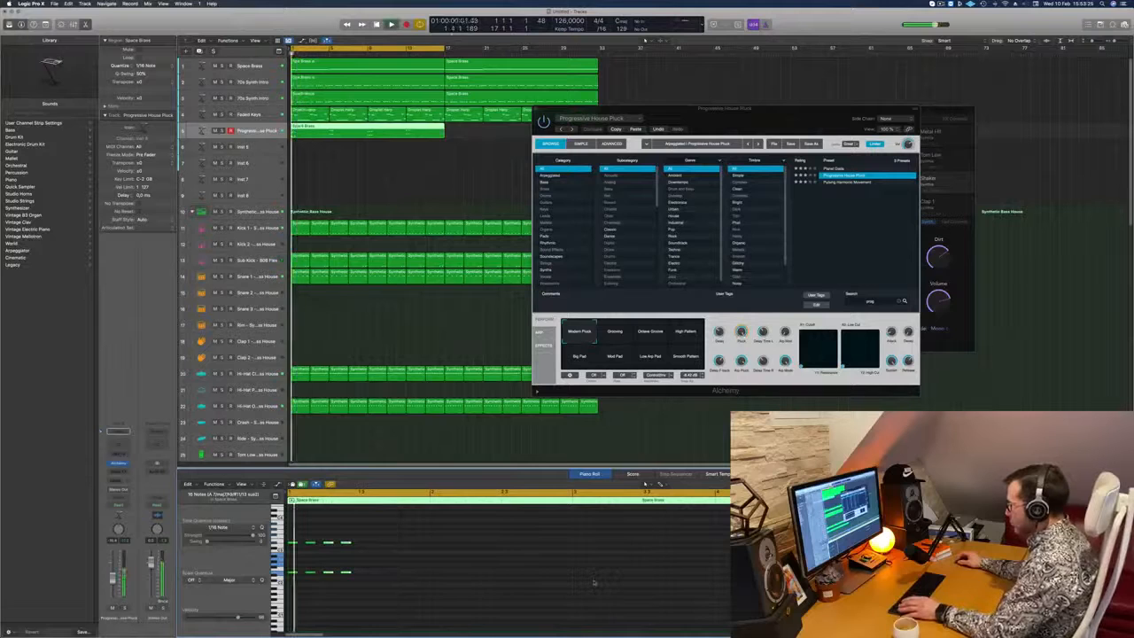
scroll(595, 582, down, 5)
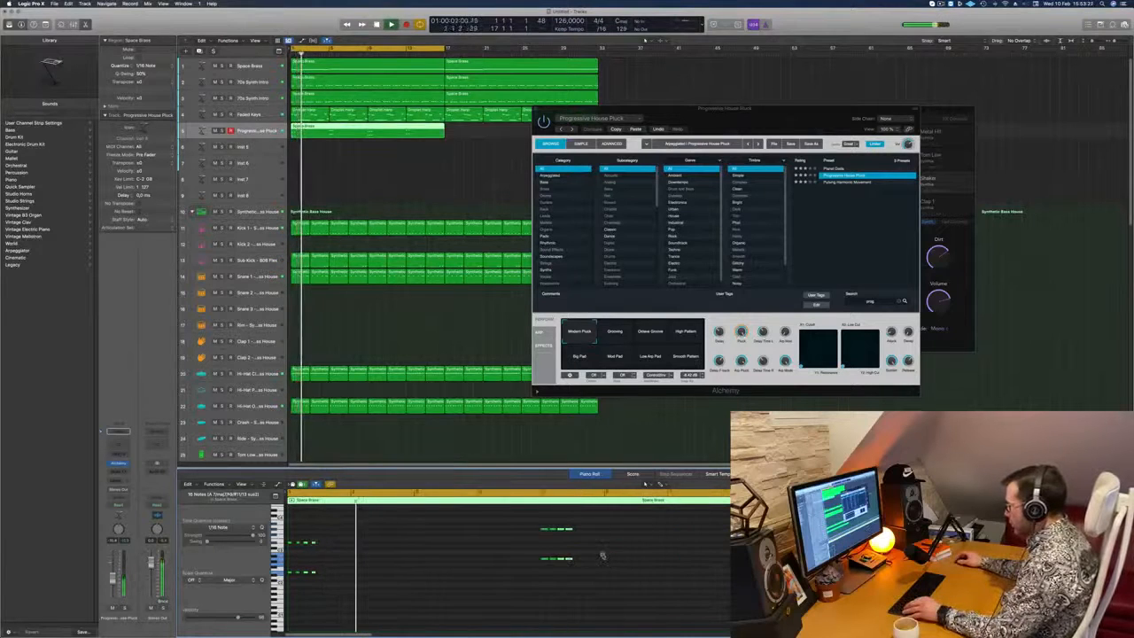
drag(732, 564, 500, 522)
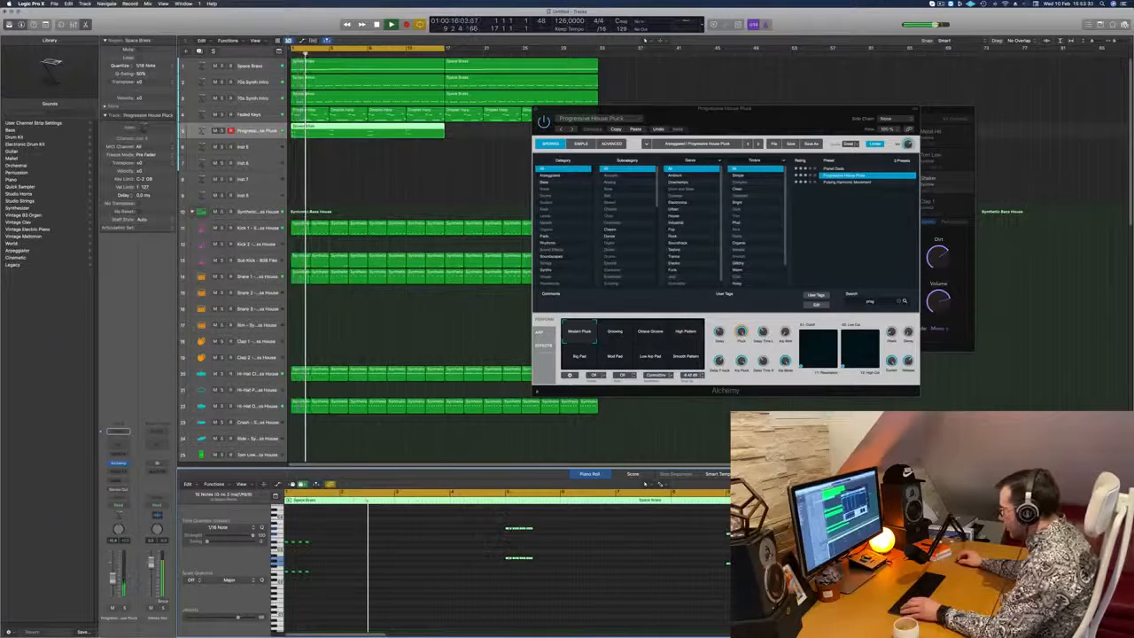
- Play back the repeated pluck notes several times, toggling the Progressive House Pluck track's solo to compare it with the mix
key(space)
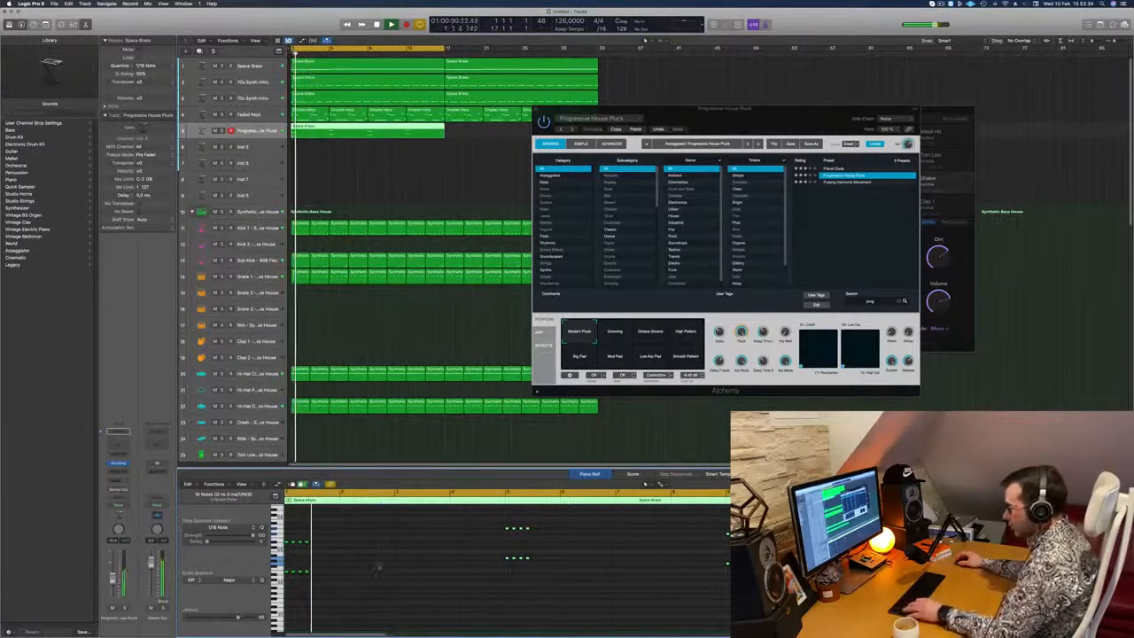
key(space)
key(space)
scroll(372, 566, up, 3)
key(space)
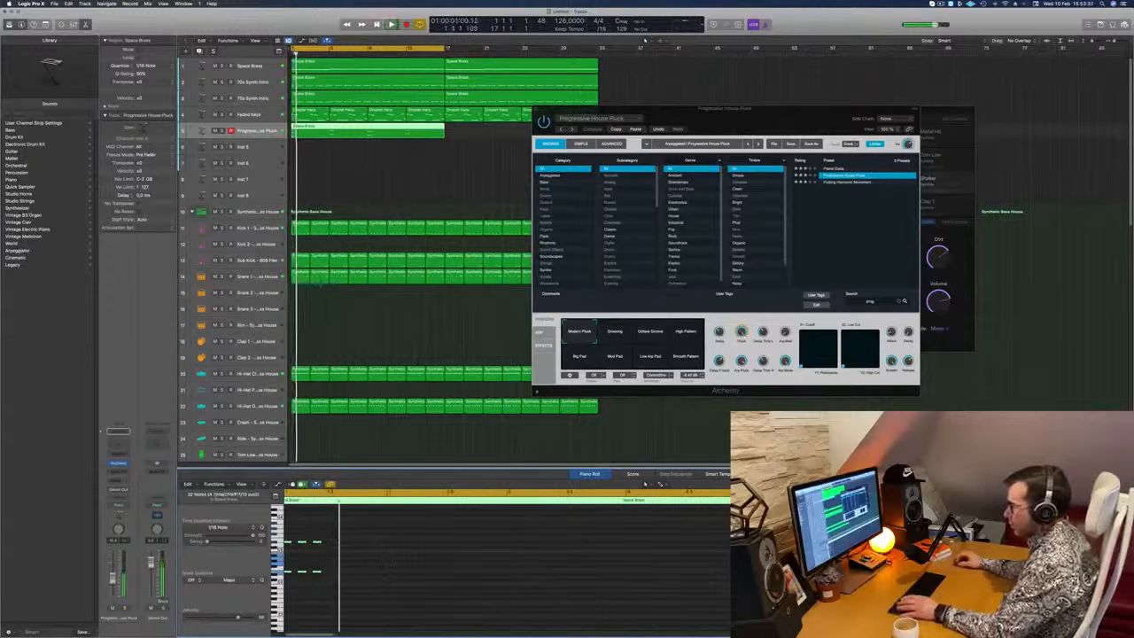
key(space)
key(space)
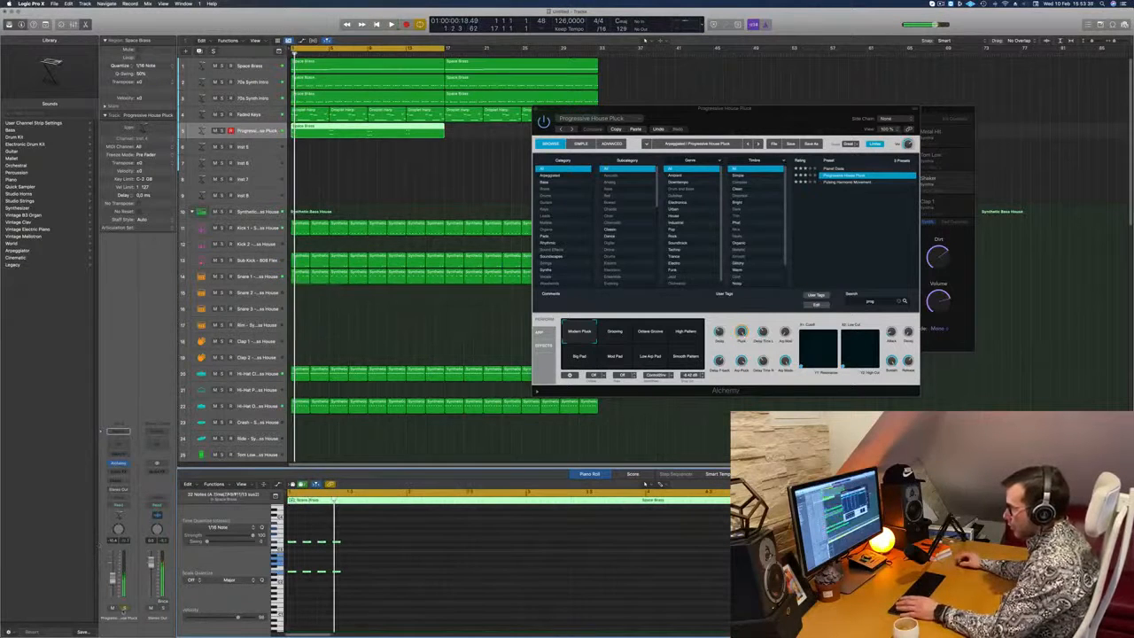
key(s)
key(space)
key(s)
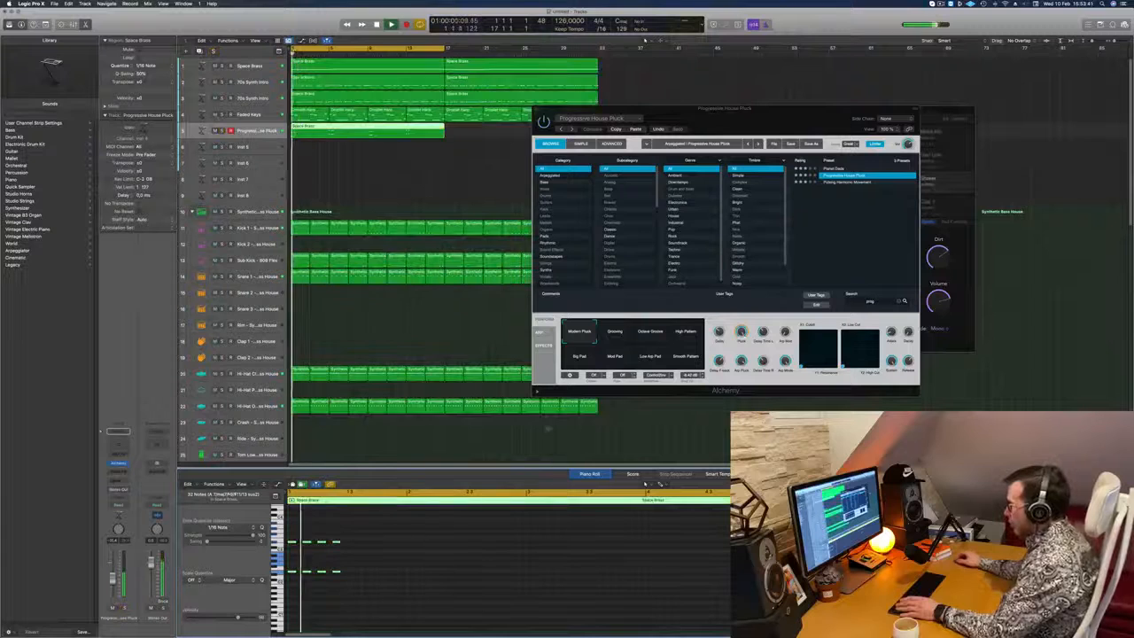
- Audition Alchemy's other performance snapshots during playback and return to Modern Pluck
click(615, 334)
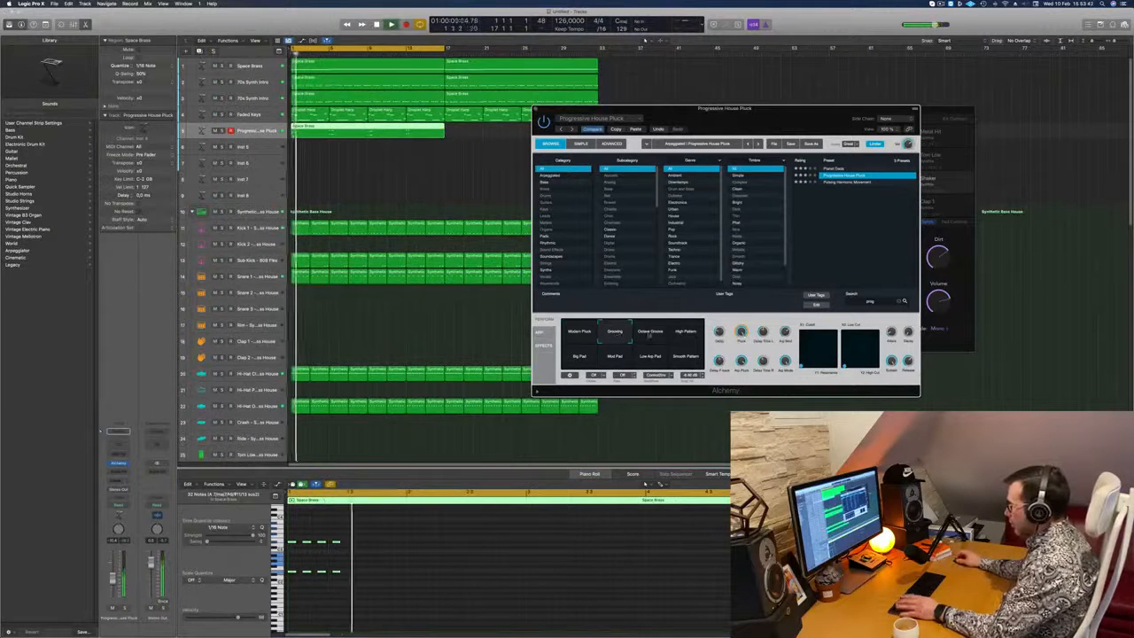
click(651, 333)
click(686, 333)
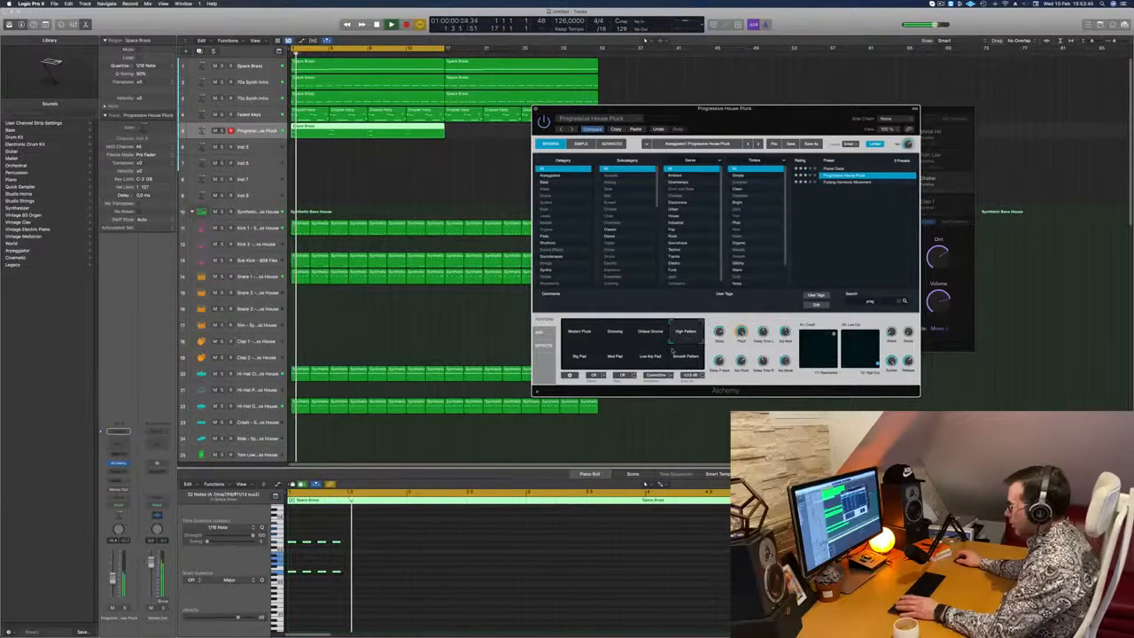
click(581, 357)
click(615, 356)
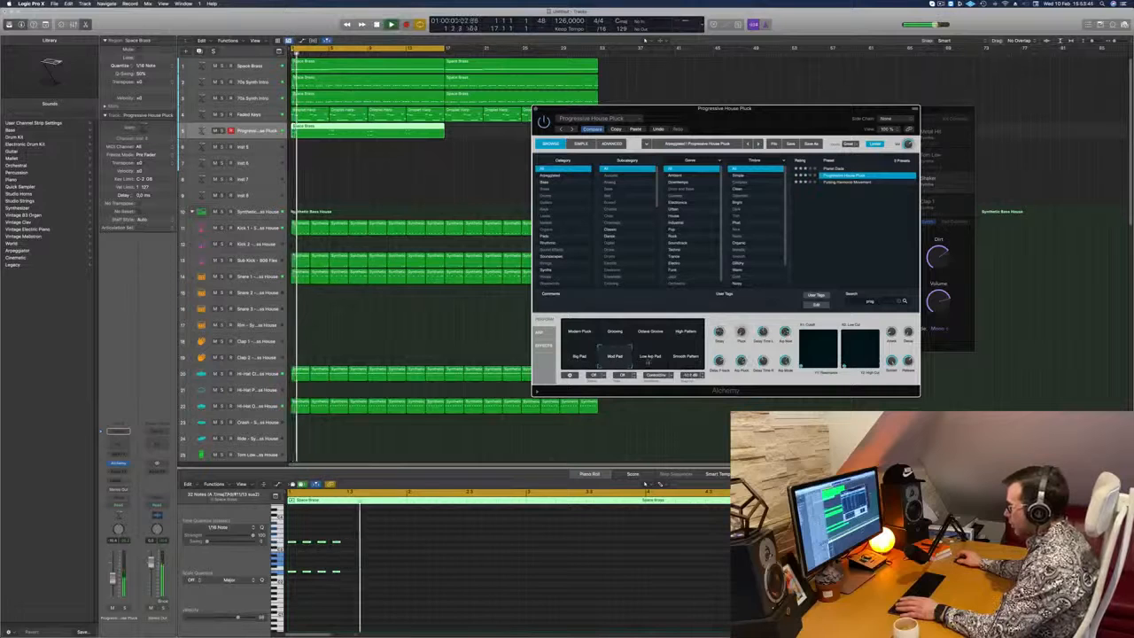
click(651, 357)
click(685, 357)
click(580, 333)
key(space)
key(space)
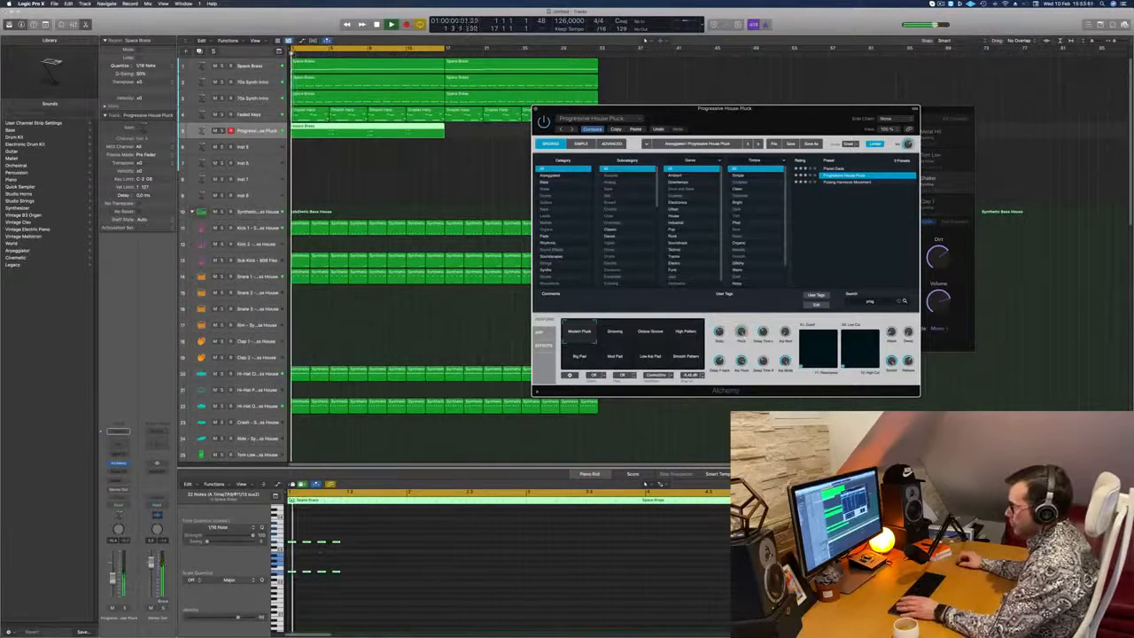
- Solo the Progressive House Pluck track and raise the upper layer of notes by one semitone across the region
click(125, 608)
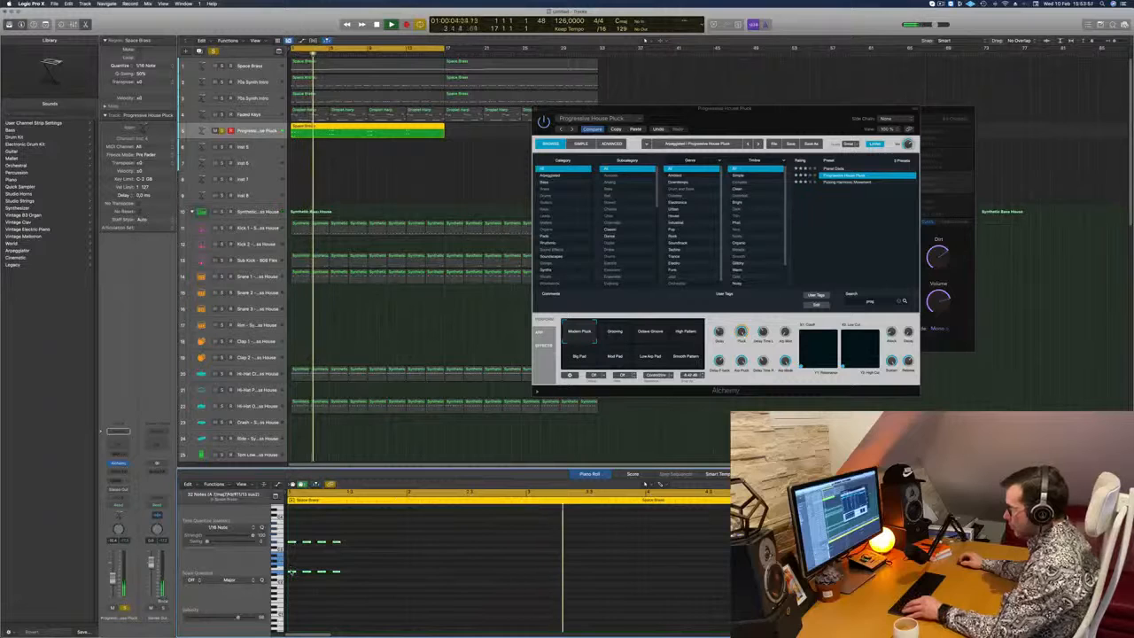
mouse_move(293, 574)
mouse_down()
mouse_move(294, 547)
mouse_move(293, 576)
mouse_up()
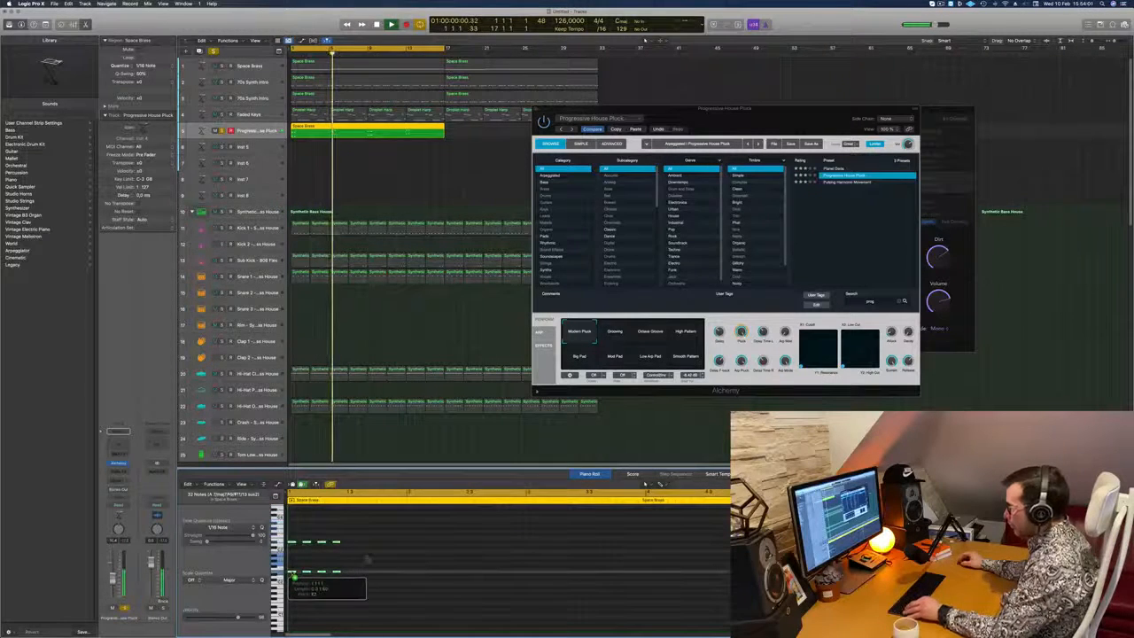
scroll(367, 558, left, 3)
key(super+Left)
key(super+Left)
key(super+Left)
click(366, 557)
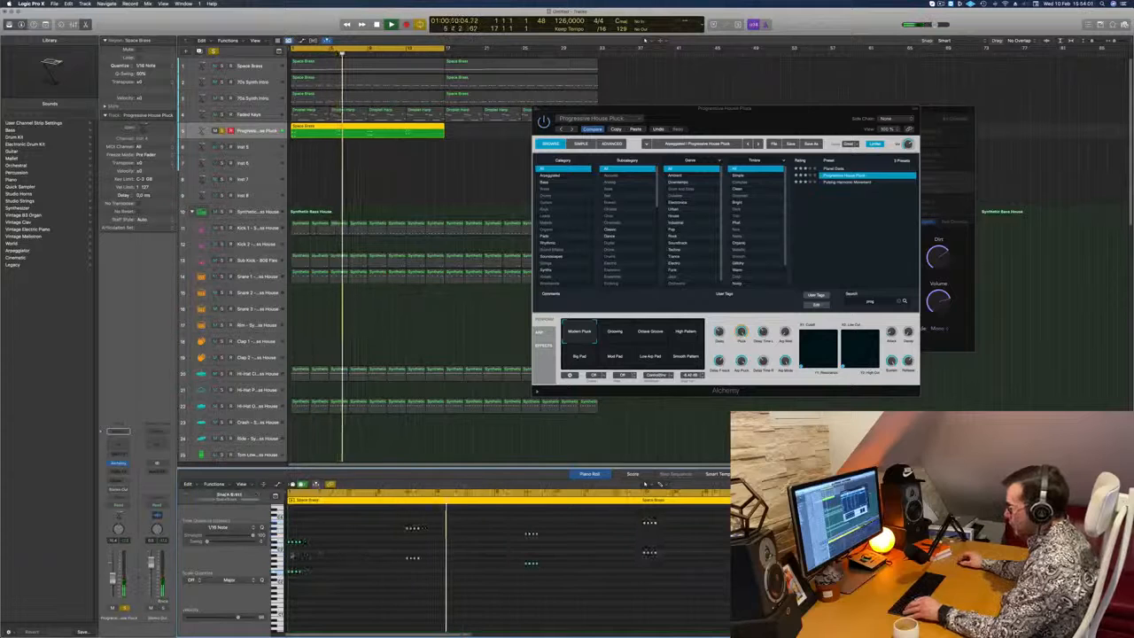
drag(290, 554, 701, 516)
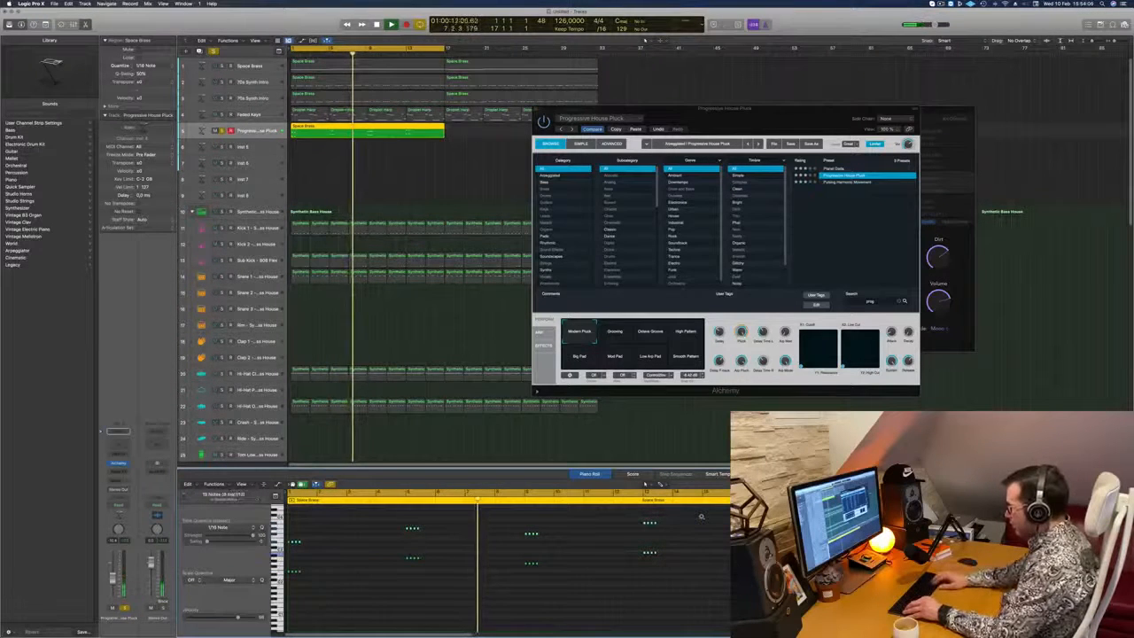
key(alt+Up)
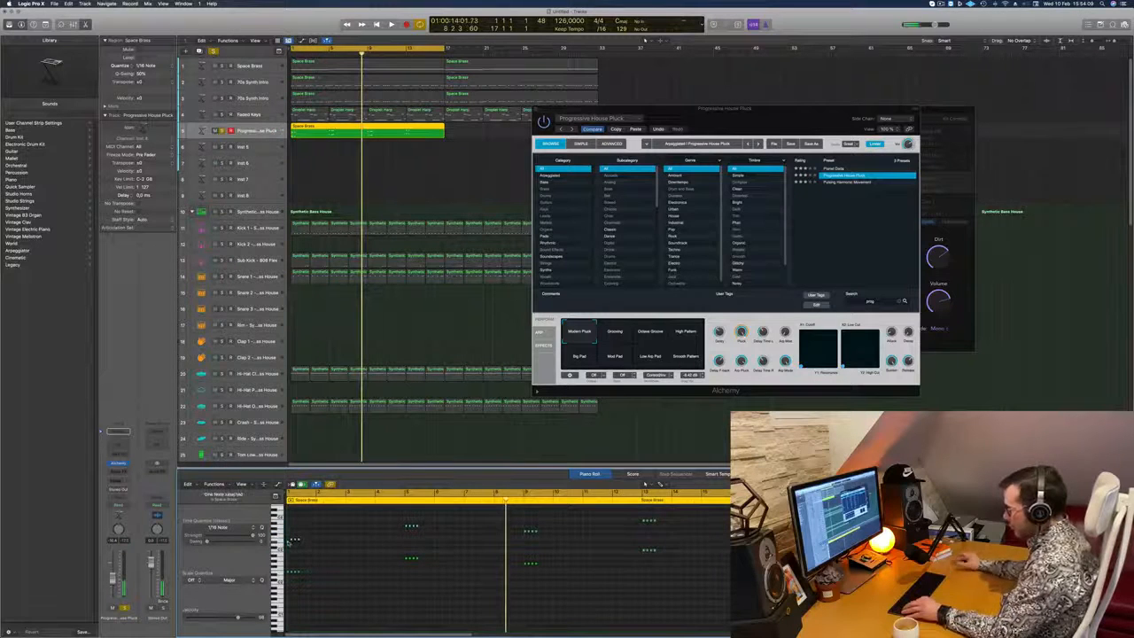
- Repeat the first chord's short notes in both layers to fill bars 1 through 4, and close the Alchemy window
key(Return)
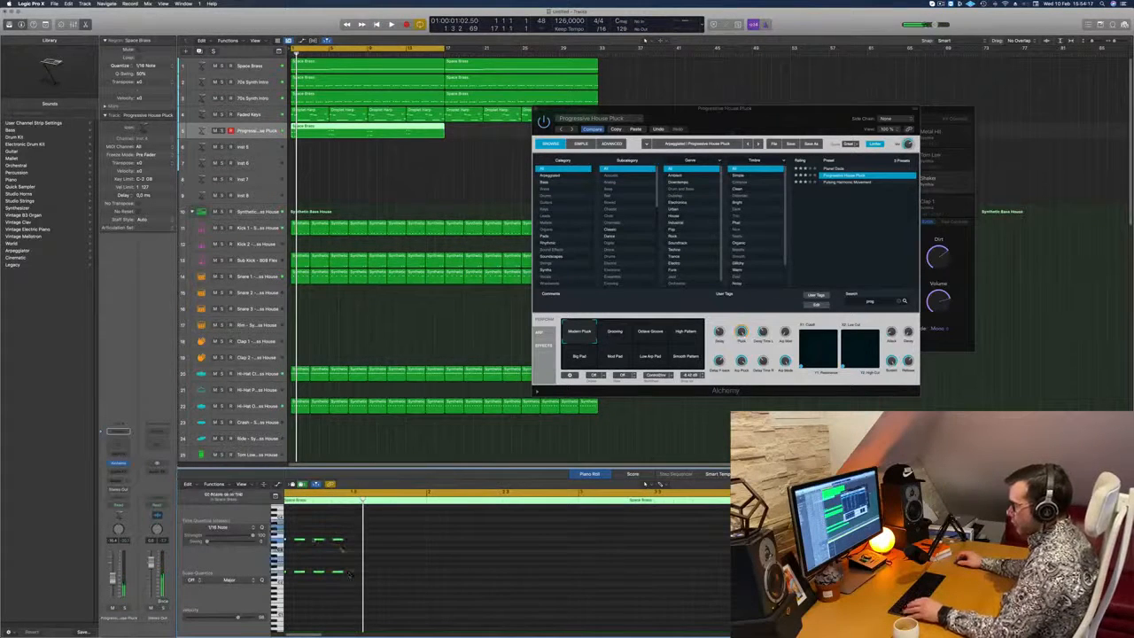
drag(291, 537, 370, 542)
key(super+Left)
key(super+Left)
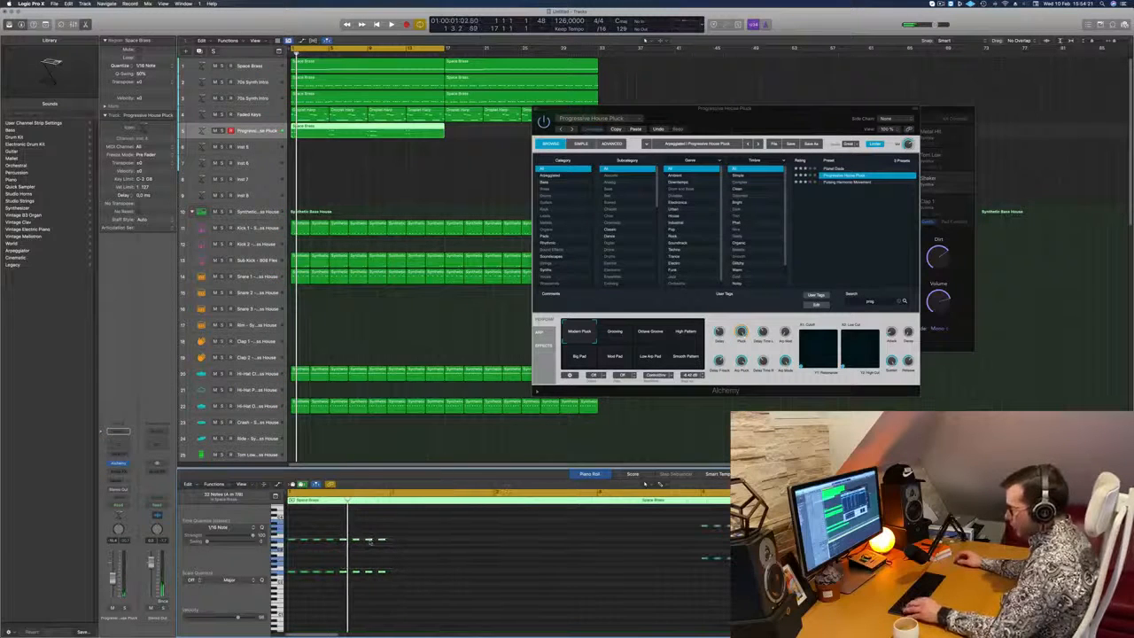
drag(291, 538, 603, 539)
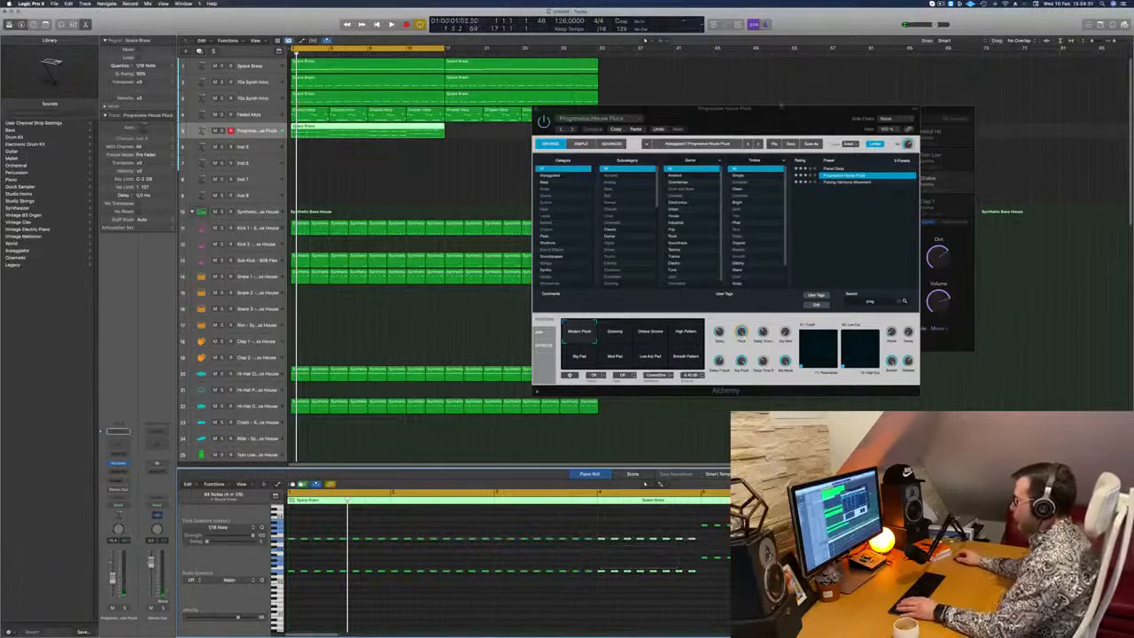
drag(776, 120, 632, 202)
click(406, 185)
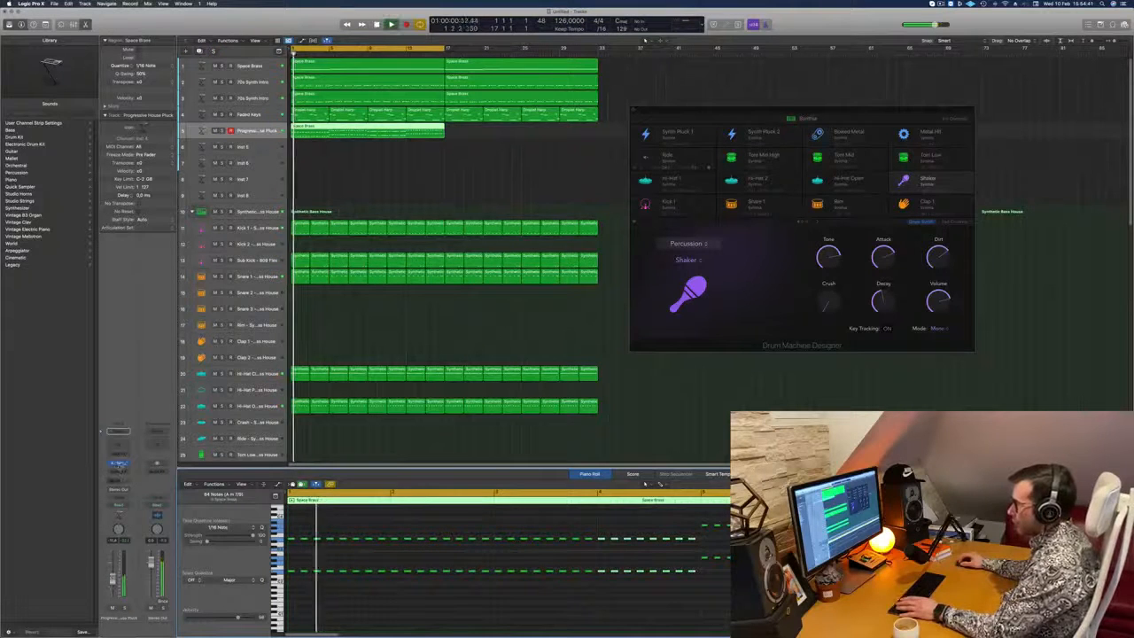
- Reopen the pluck track's Alchemy plug-in during playback, switch to the Grooving snapshot, and solo the track
click(119, 463)
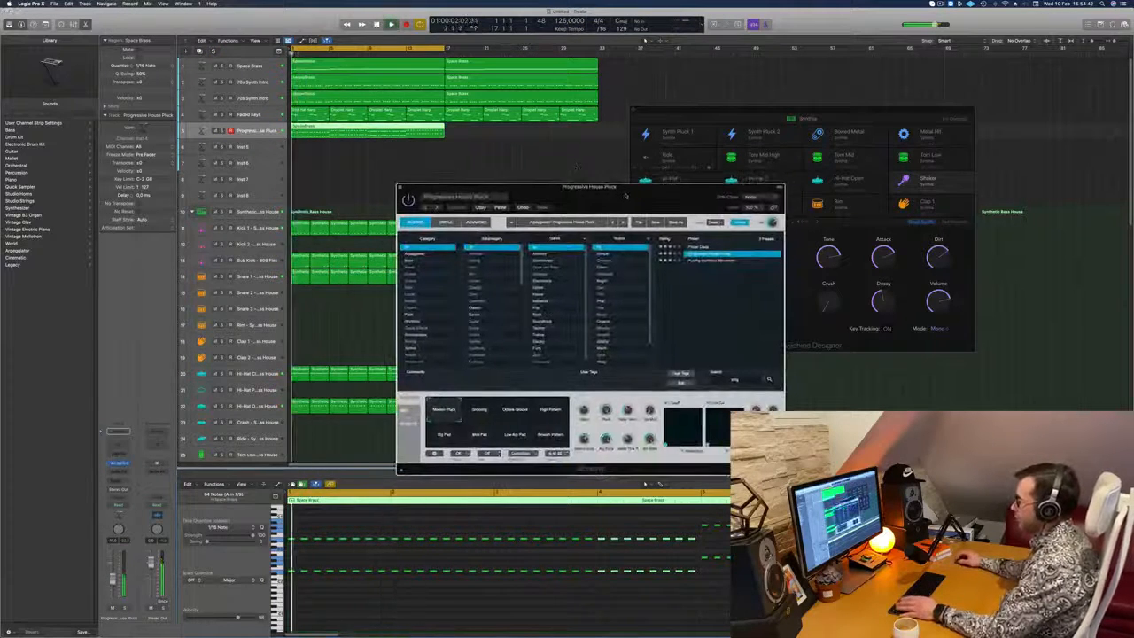
drag(632, 194, 663, 159)
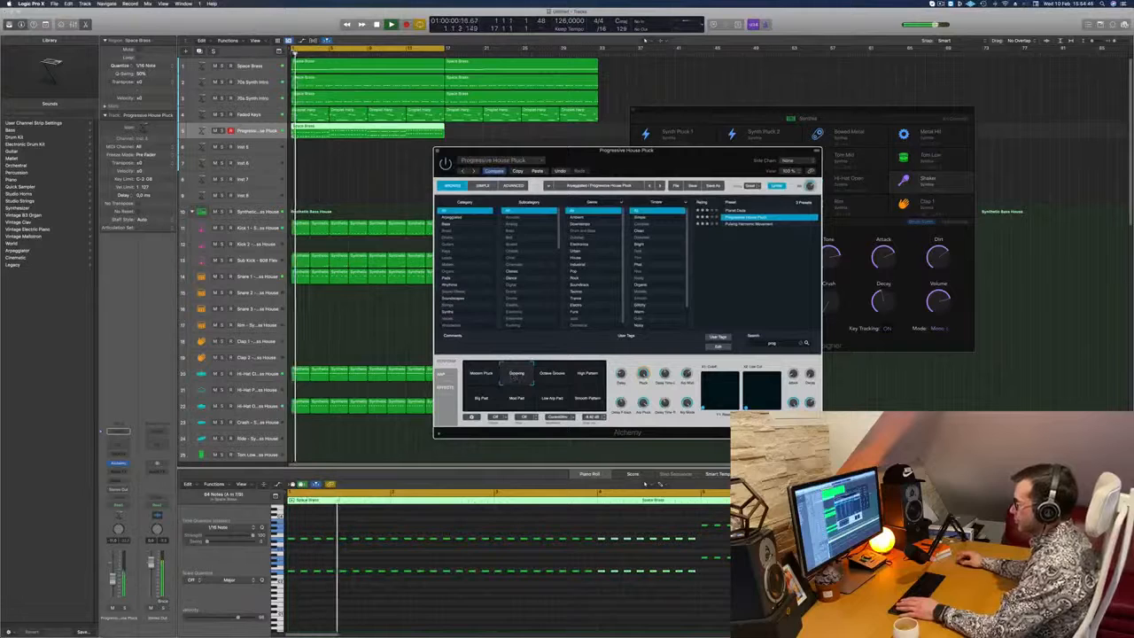
key(s)
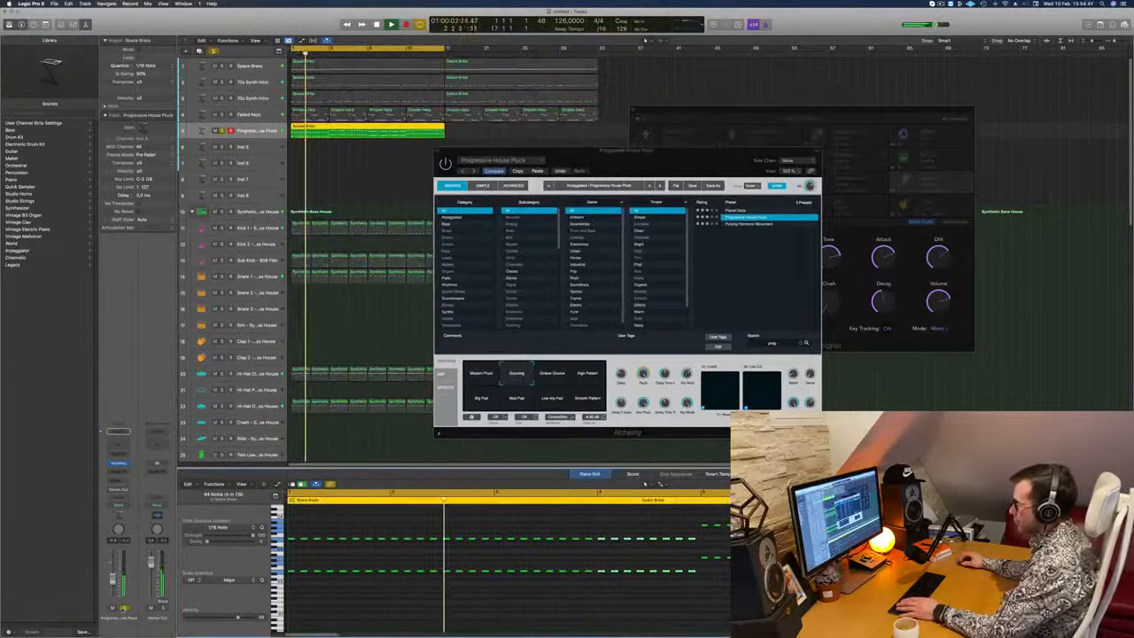
- Audition the Octave Groove, High Pattern and Smooth Pattern snapshots, comparing the pluck track soloed and in the full mix
key(s)
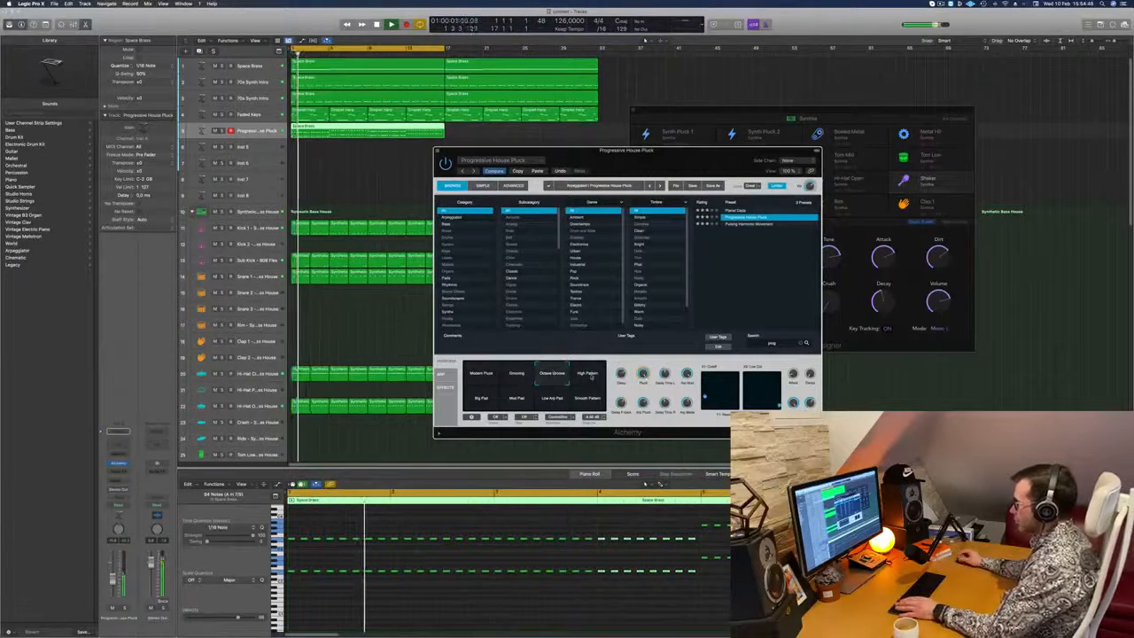
drag(692, 156, 616, 127)
key(s)
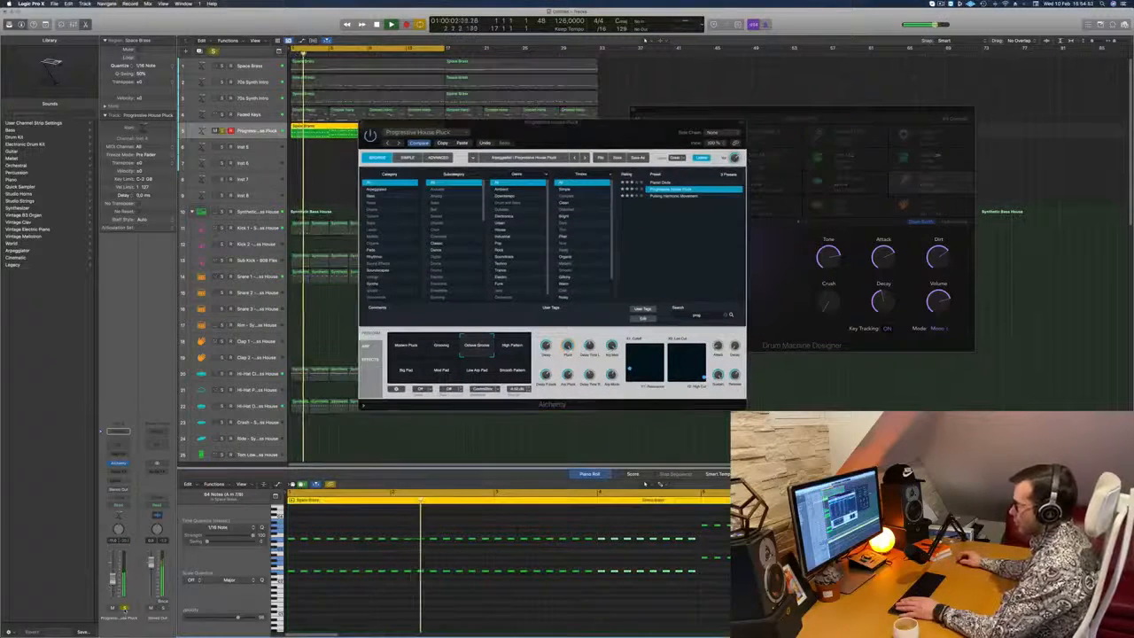
key(s)
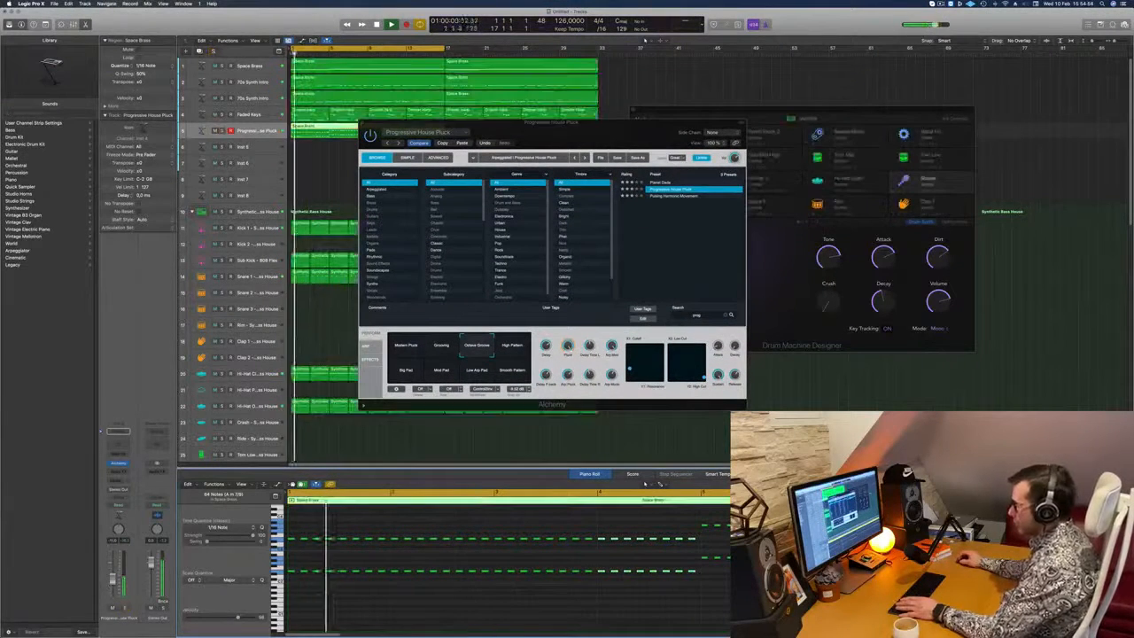
click(522, 348)
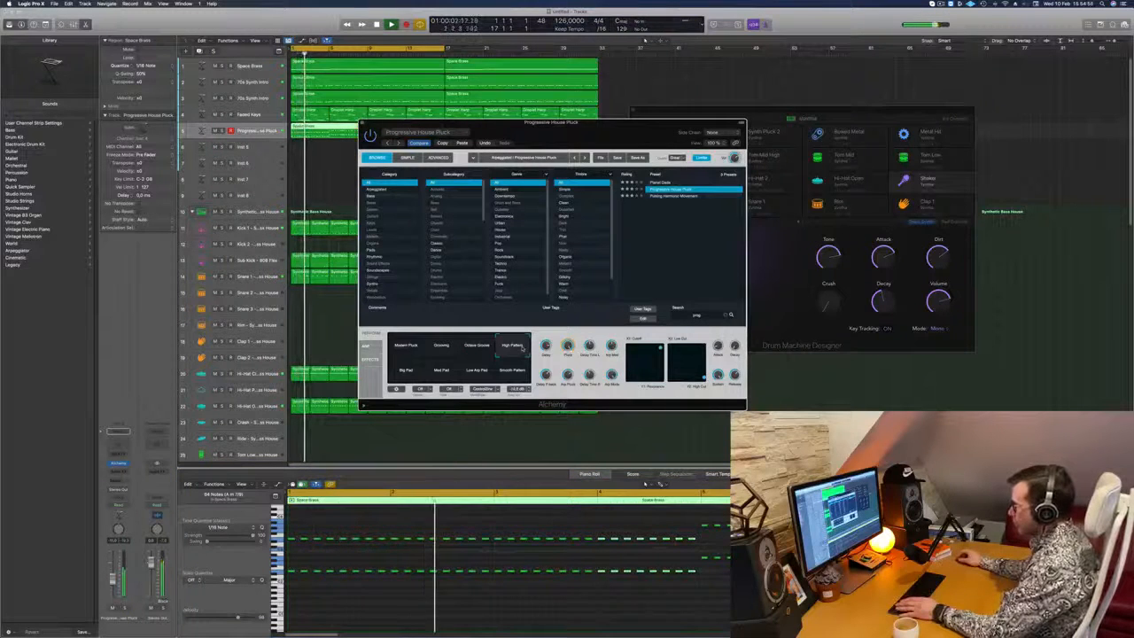
click(516, 369)
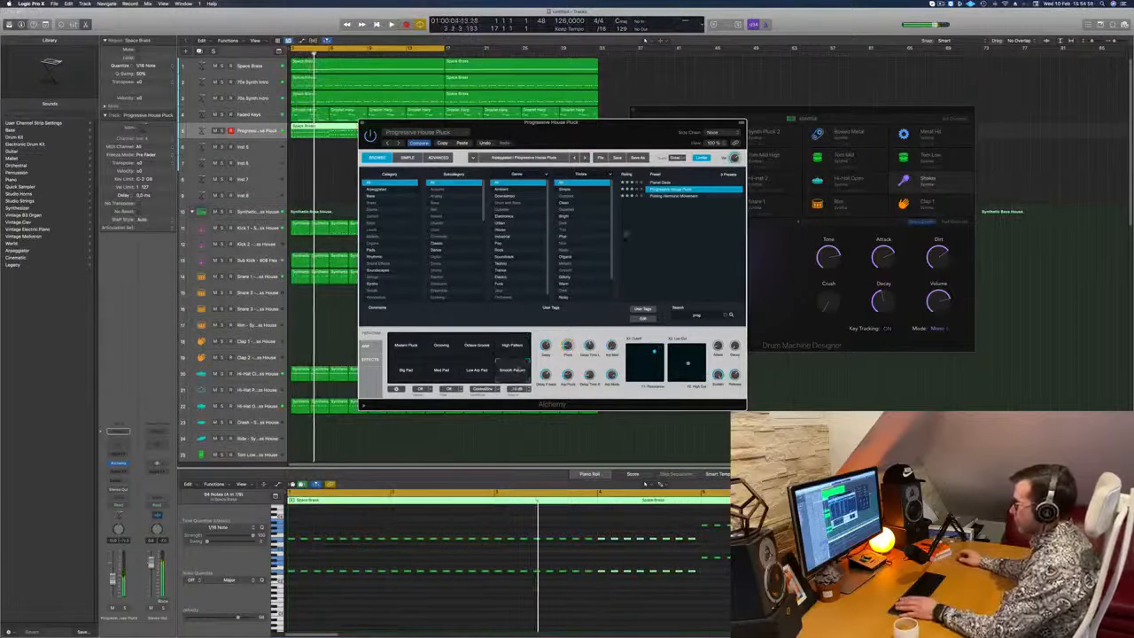
- Try the Pulsing Harmonic Movement preset, load Planet Dada instead, and restart playback from the beginning to hear it
click(676, 196)
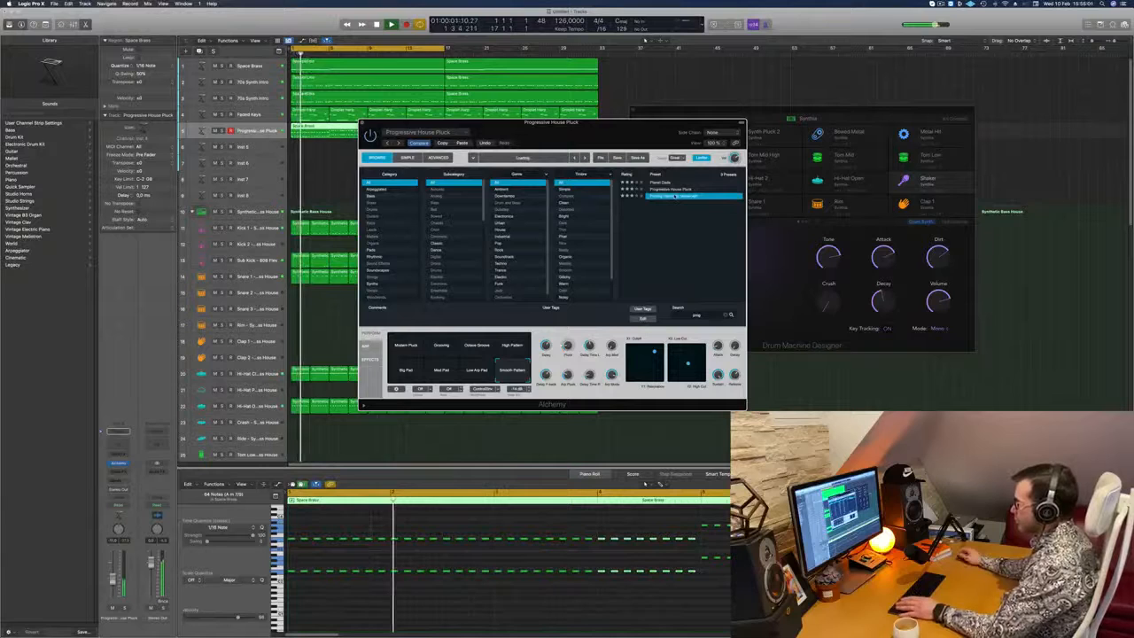
click(663, 182)
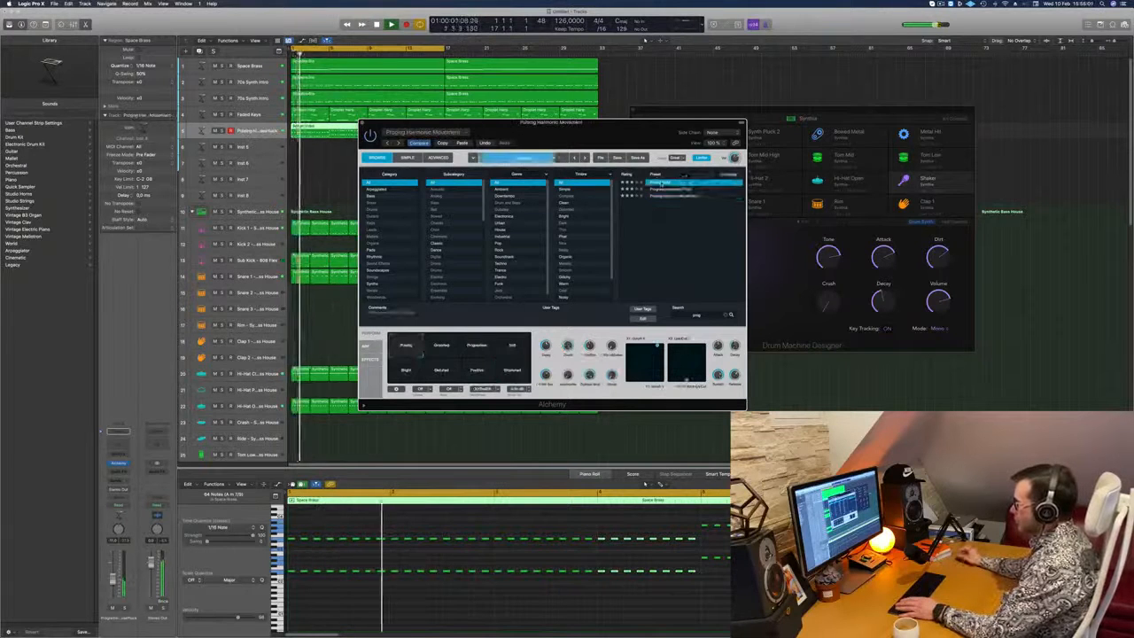
drag(597, 134, 658, 121)
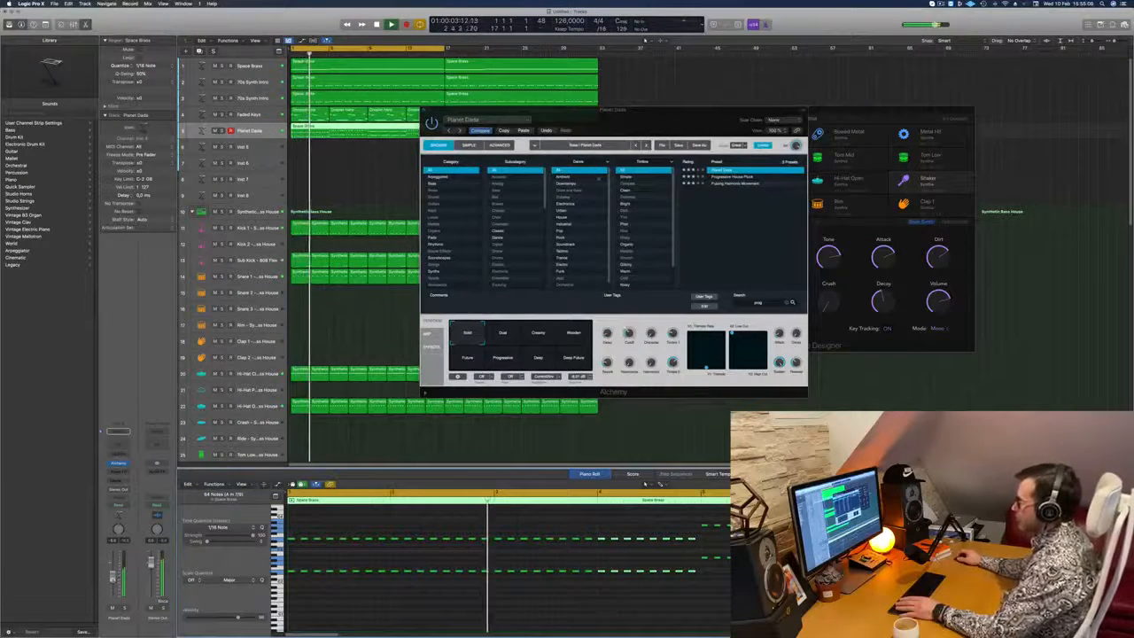
drag(602, 121, 542, 182)
key(Return)
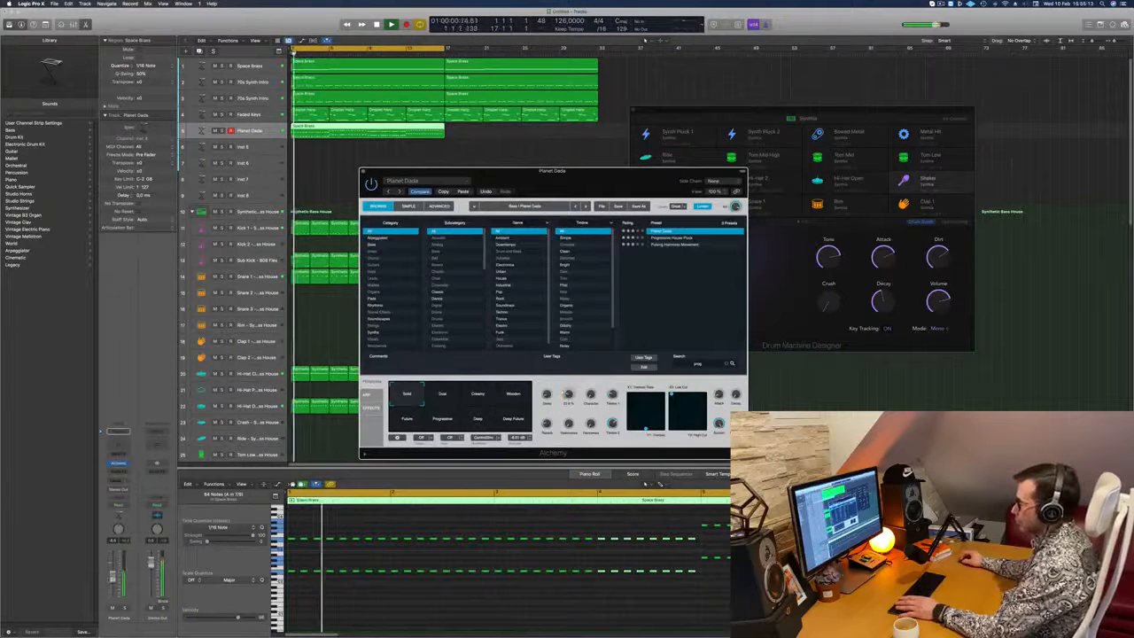
click(503, 596)
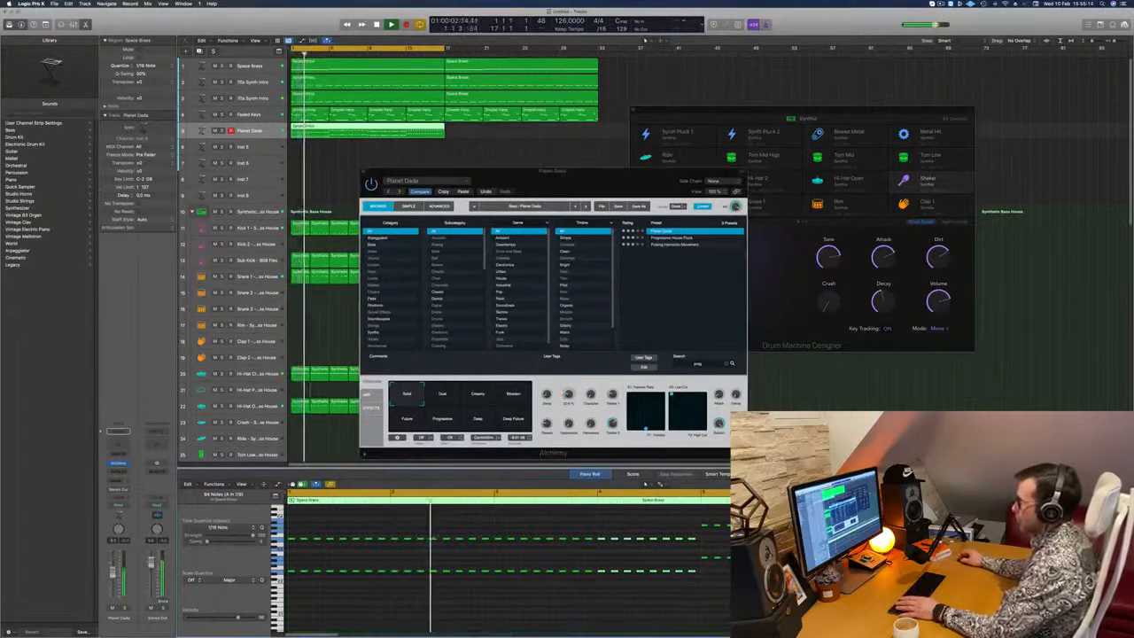
mouse_move(597, 182)
mouse_down()
mouse_move(656, 182)
mouse_move(597, 193)
mouse_up()
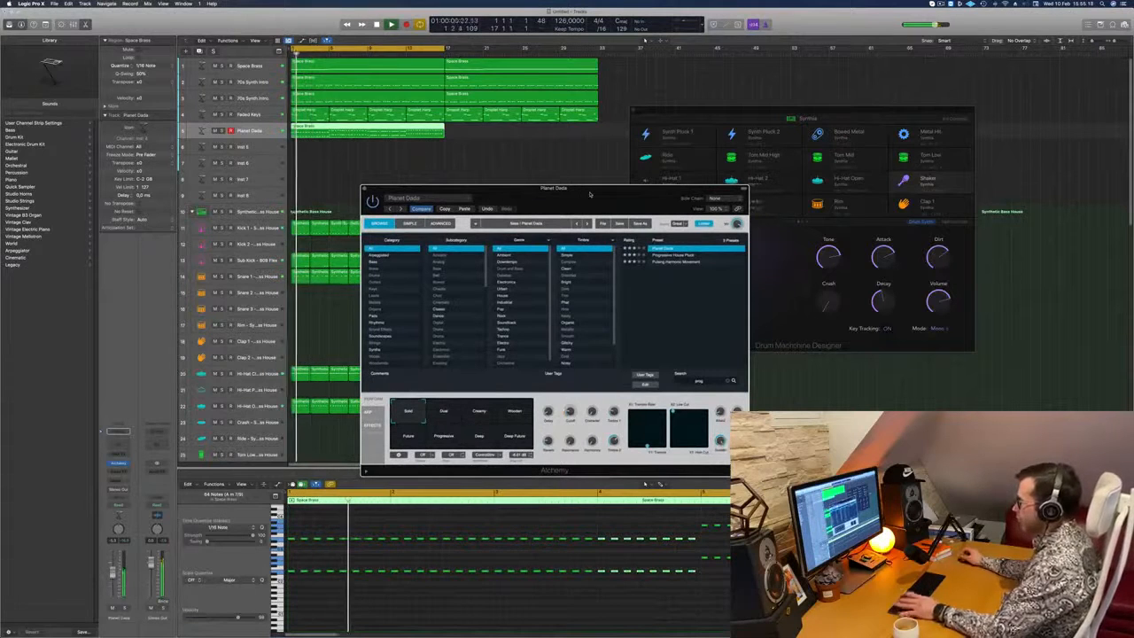
- Audition Planet Dada's performance snapshots, lower the track's volume slightly, and settle on the Dual snapshot
click(445, 413)
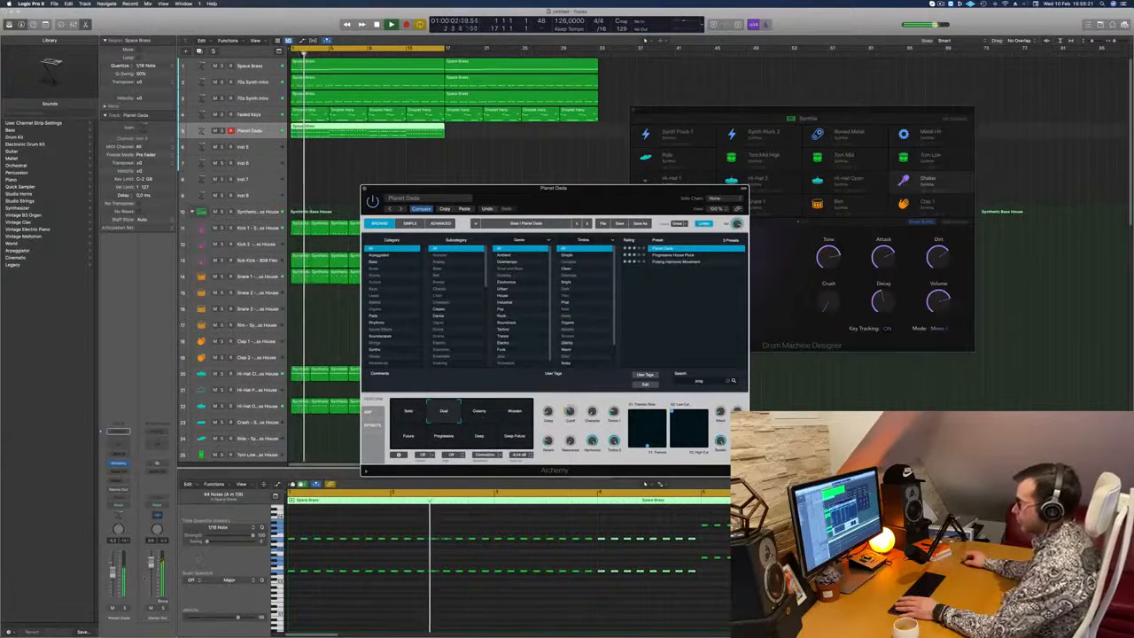
drag(112, 574, 113, 578)
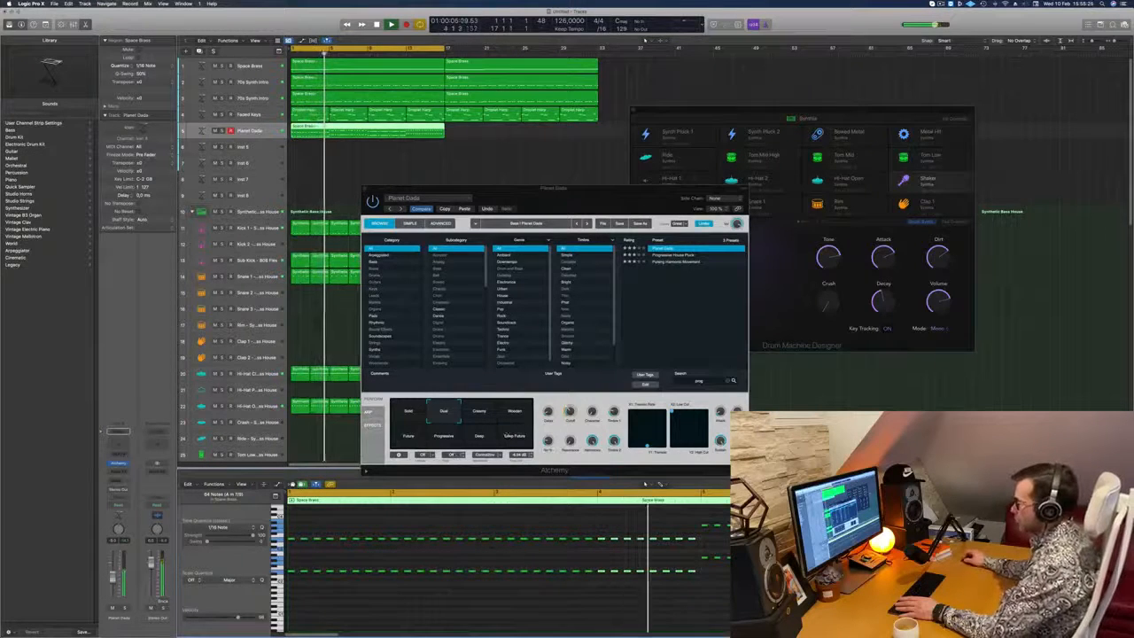
click(478, 412)
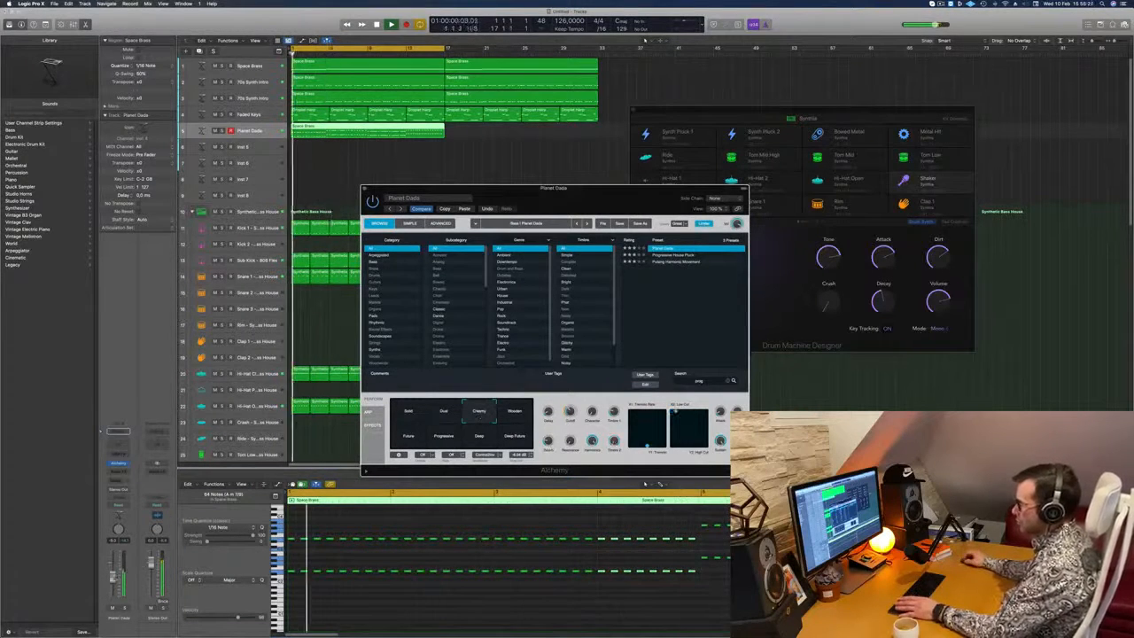
click(514, 413)
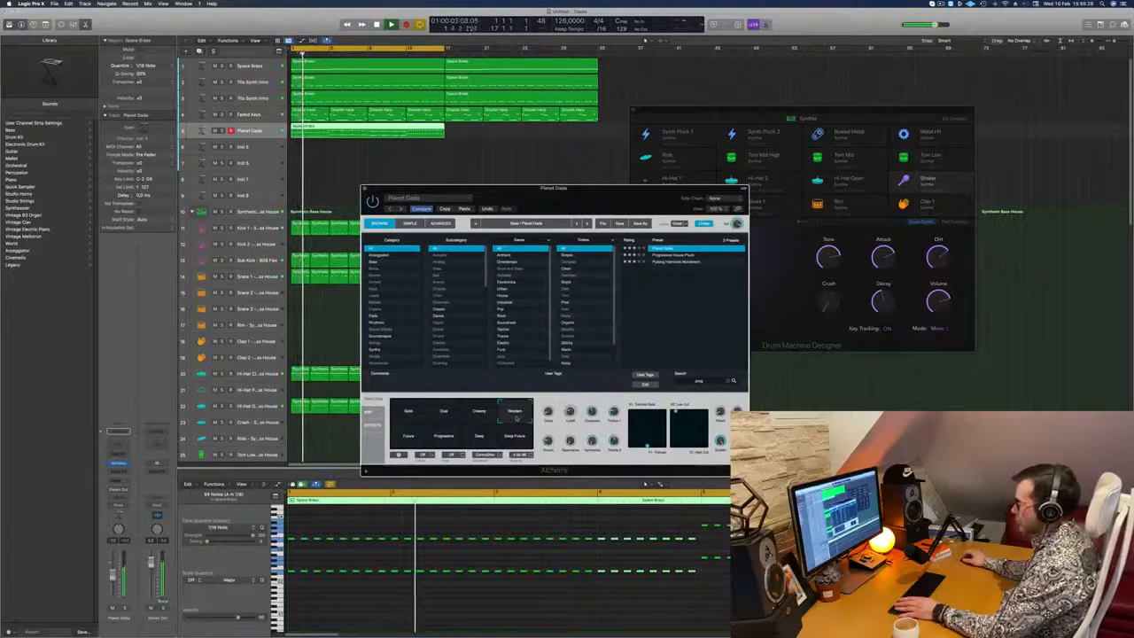
click(407, 437)
click(455, 440)
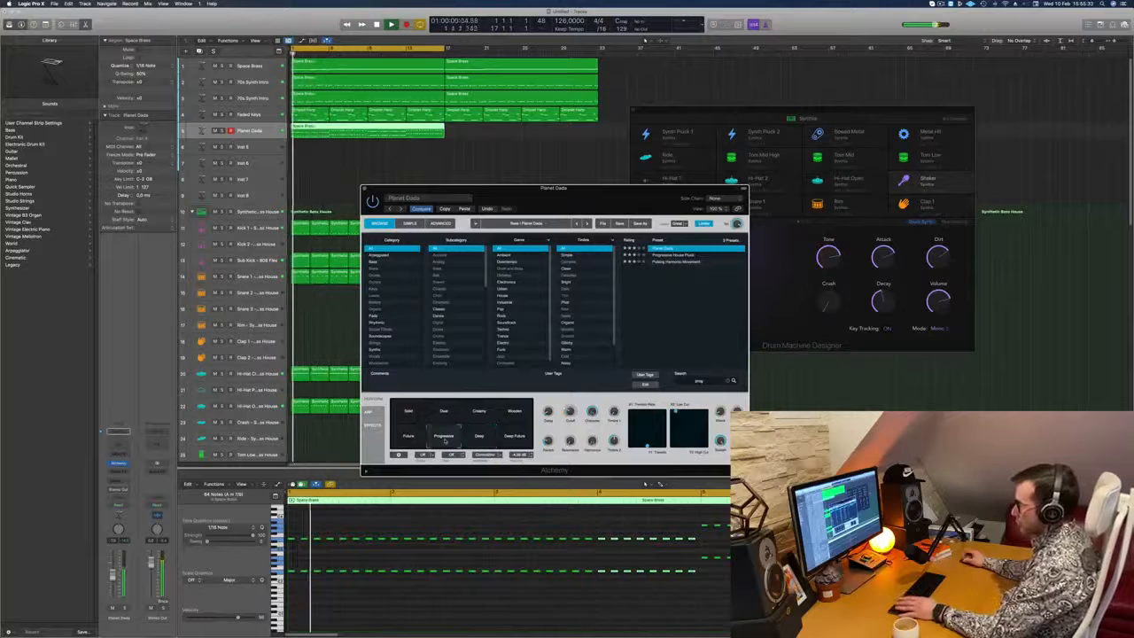
click(517, 439)
click(413, 412)
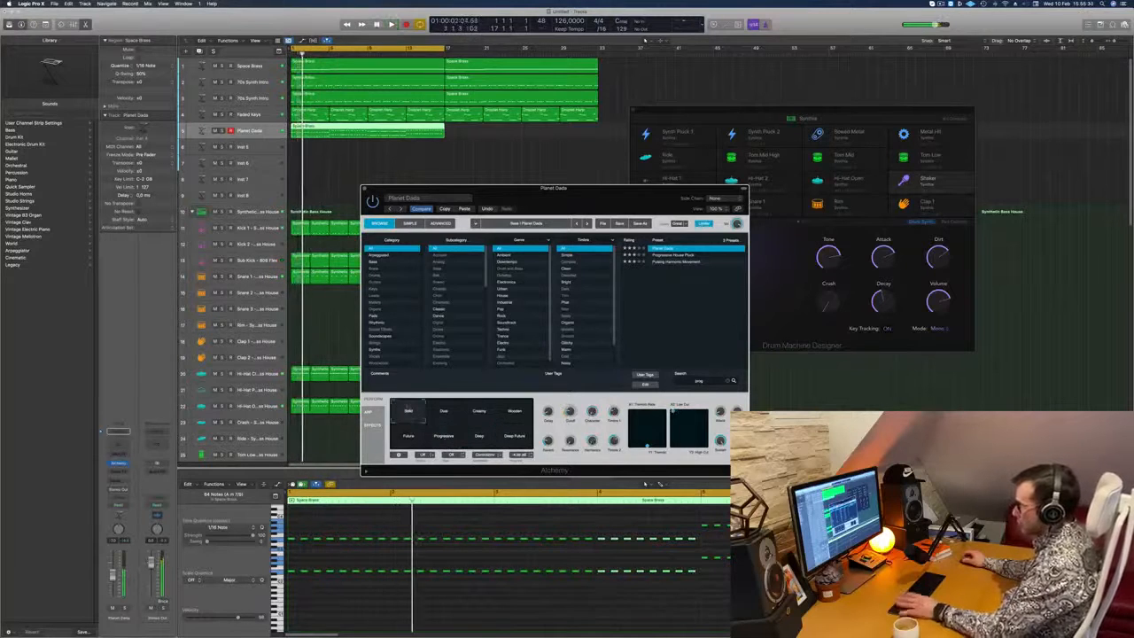
click(443, 413)
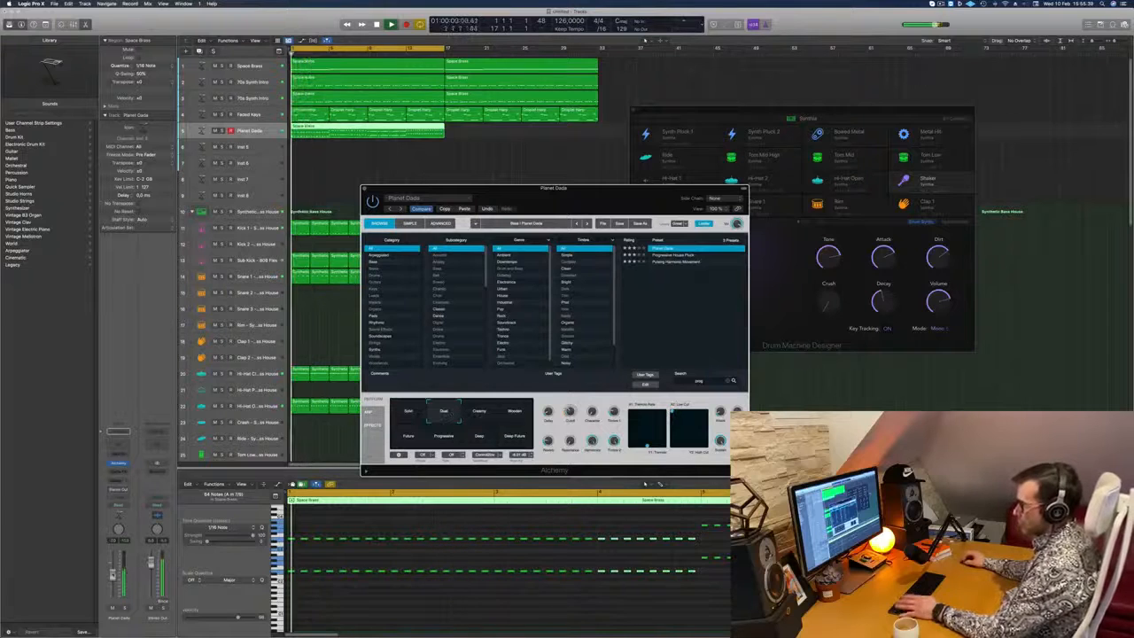
click(496, 485)
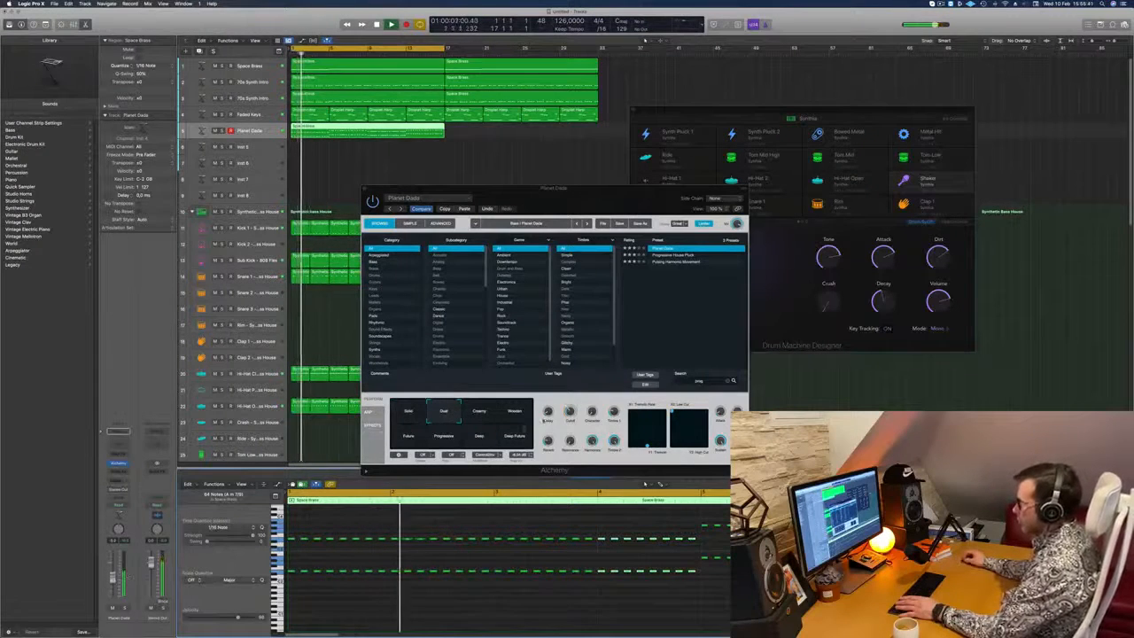
click(567, 419)
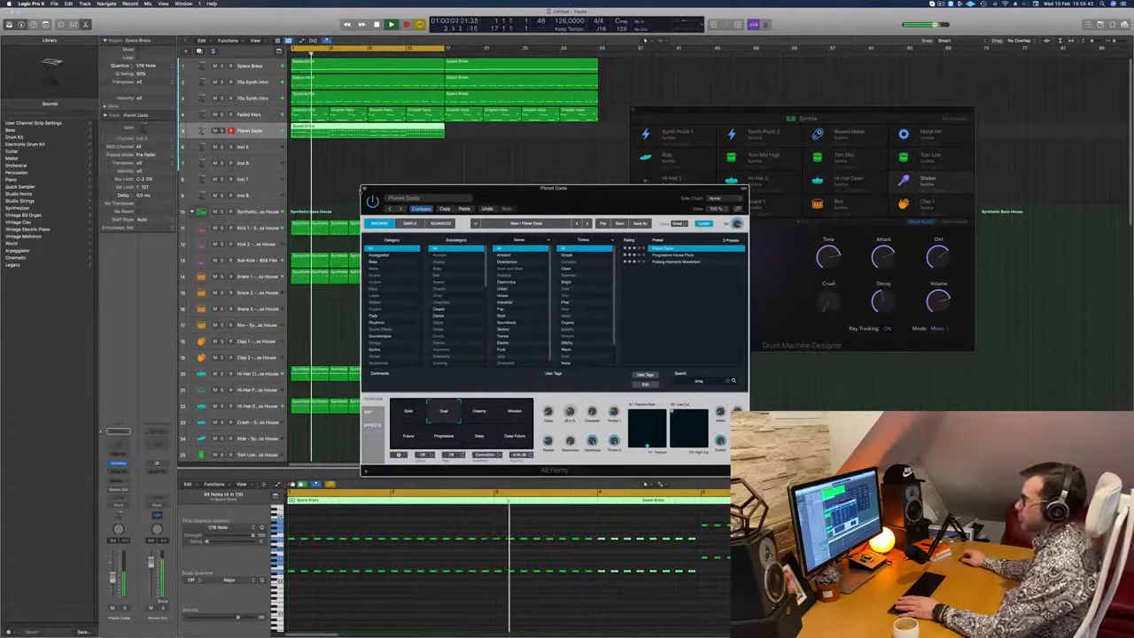
- Close Alchemy and add a send from the Planet Dada track to the synths' processed bus
key(super+w)
click(117, 481)
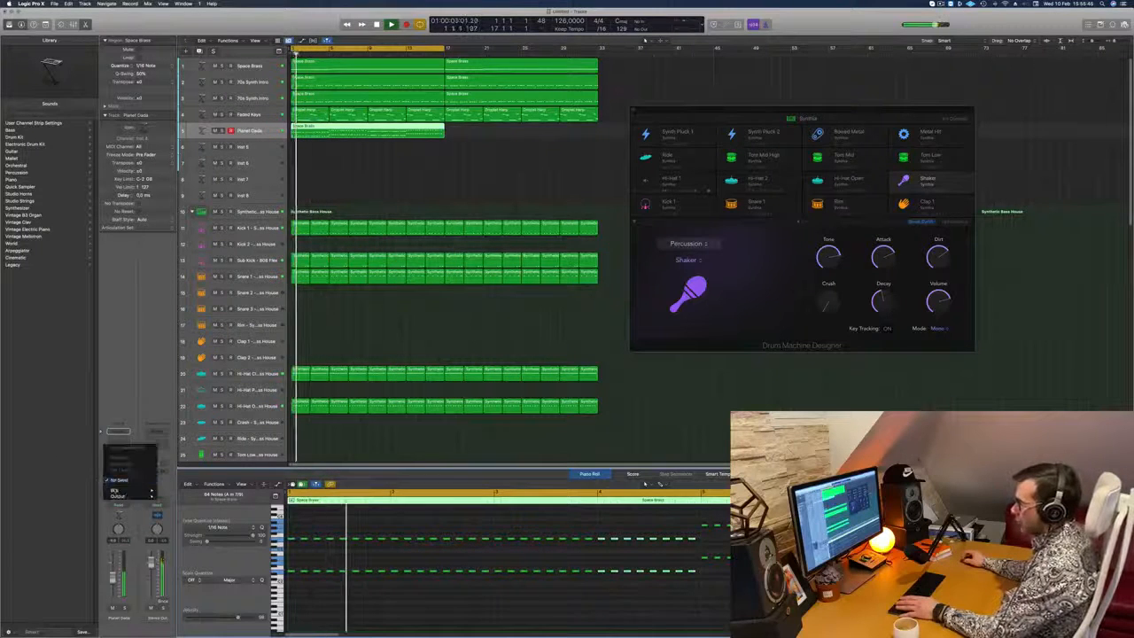
mouse_move(133, 490)
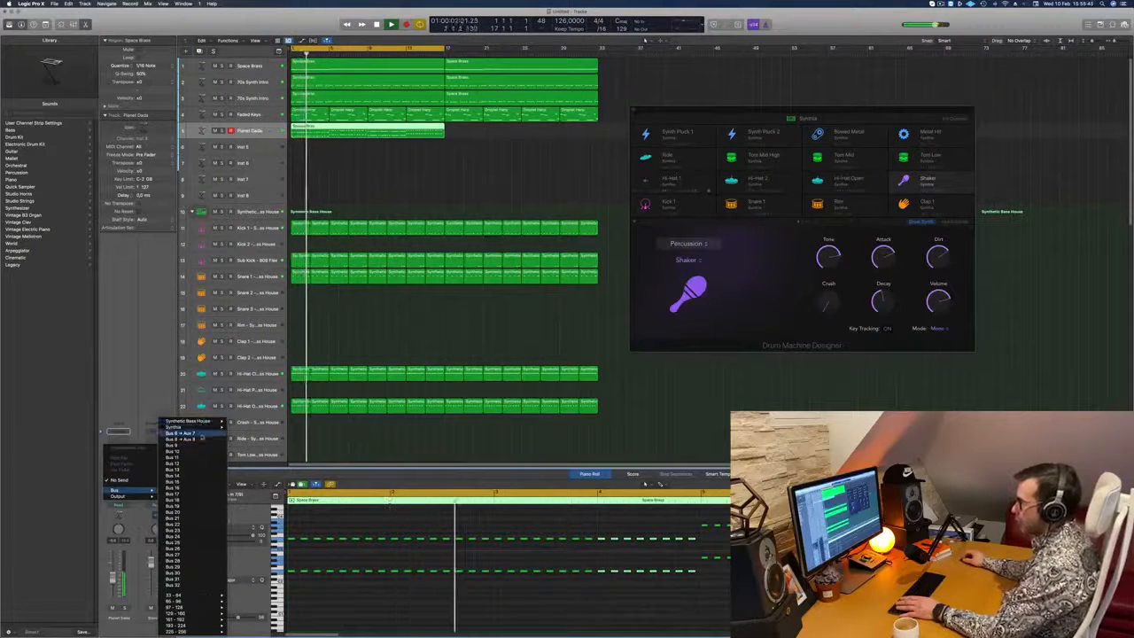
click(198, 439)
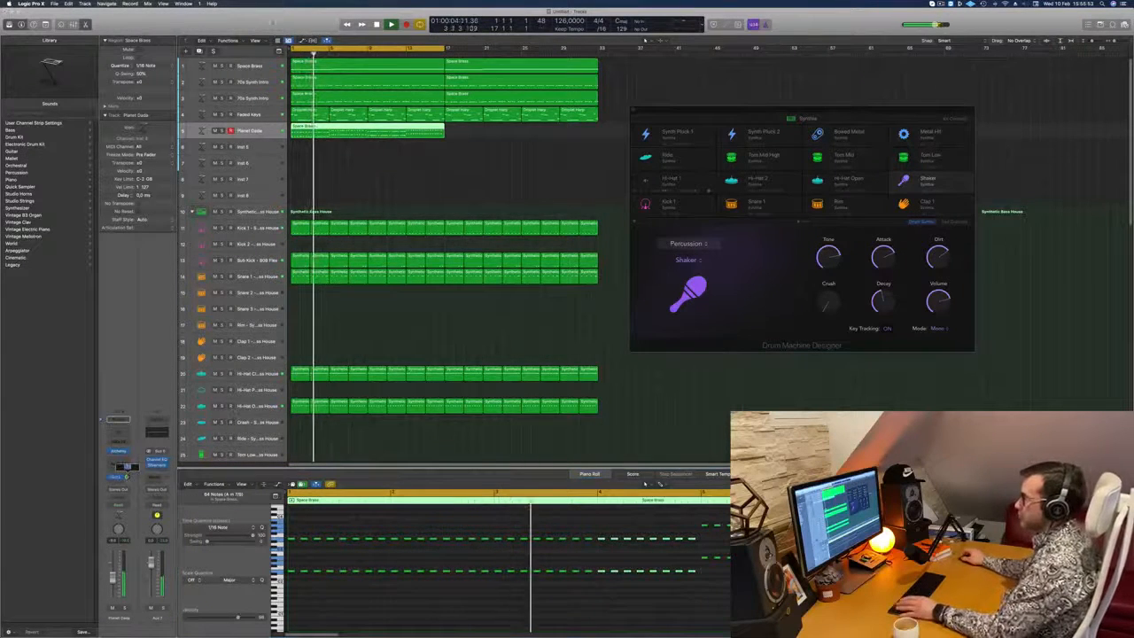
- Copy the Planet Dada region to bar 17 and mute the Faded Keys track
click(257, 68)
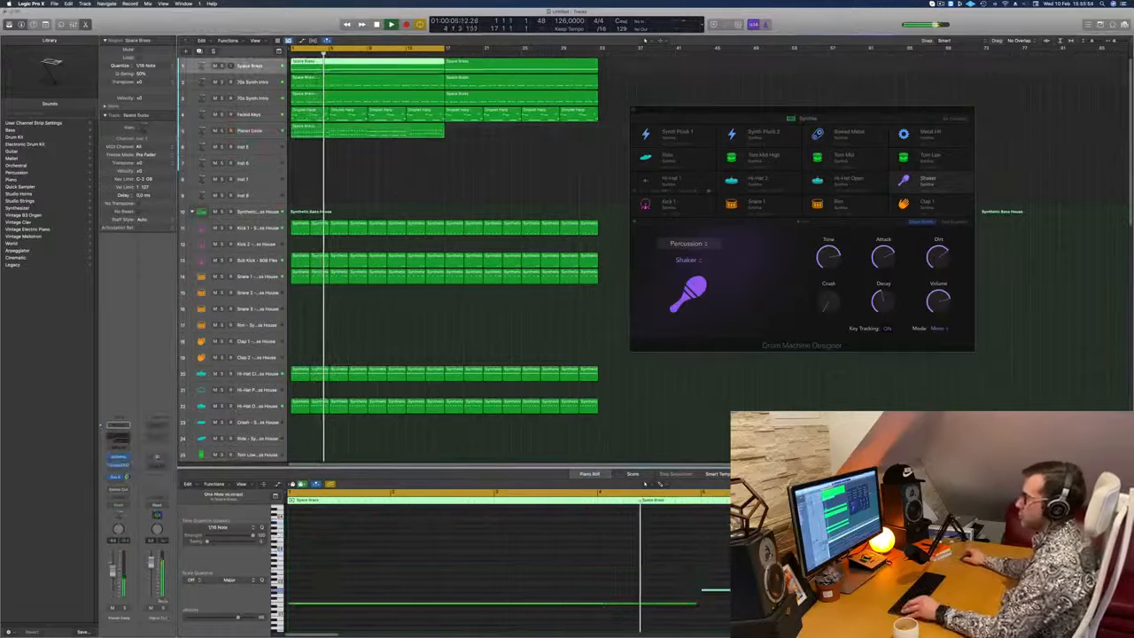
key(super+Left)
click(334, 129)
drag(334, 129, 471, 133)
key(super+Left)
key(super+Left)
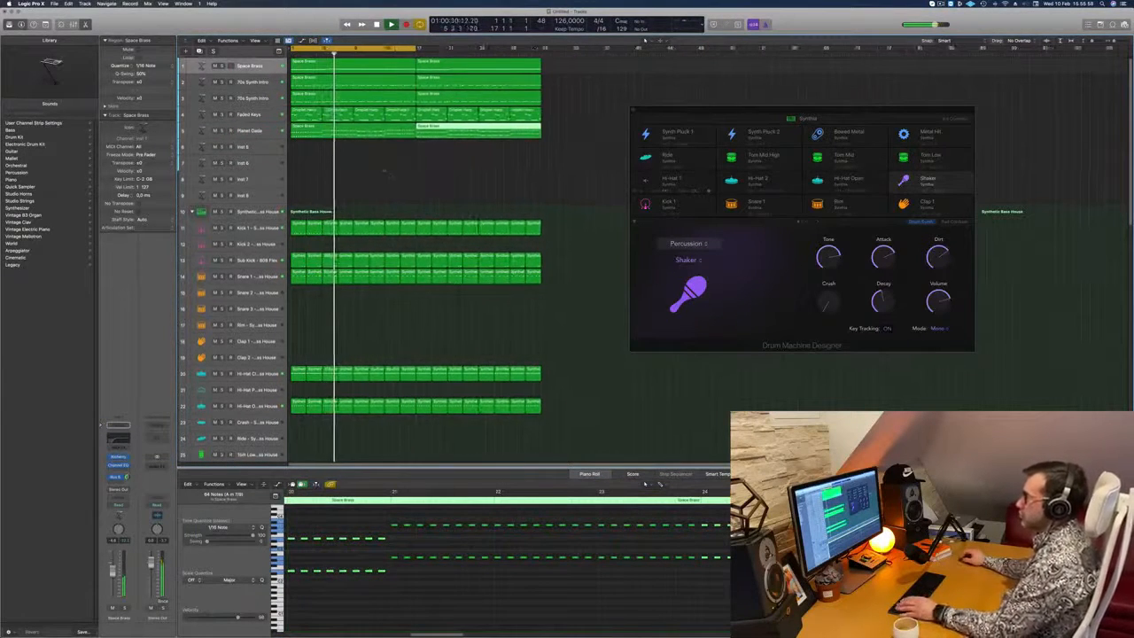
key(super+Left)
key(super+Left)
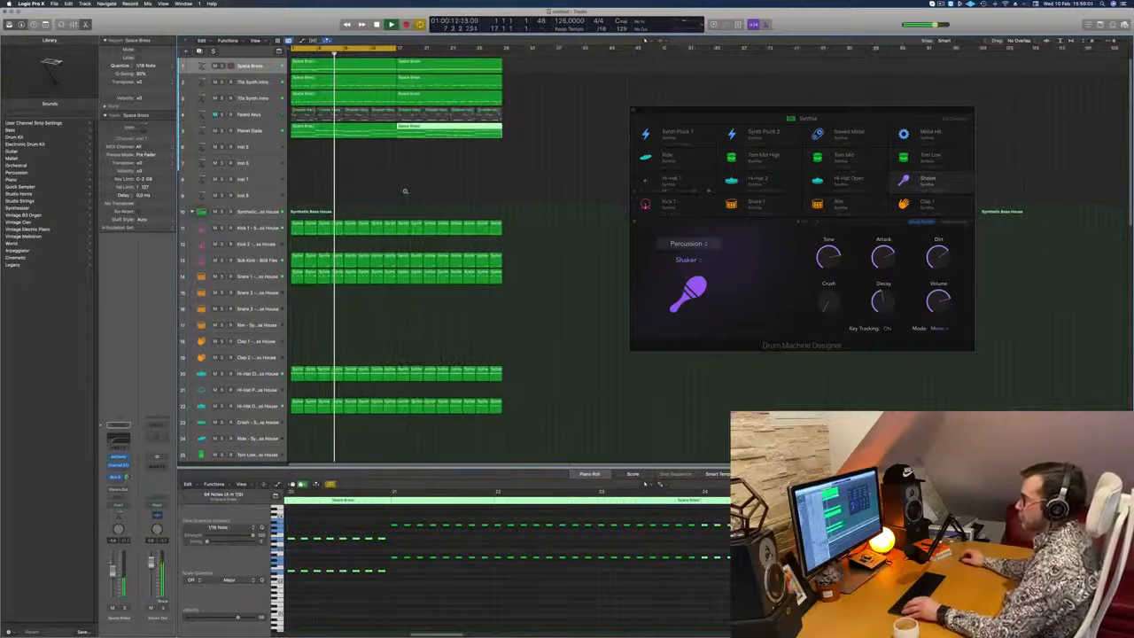
- Select the Planet Dada track and extend the cycle range to the end of the arrangement at bar 33
click(263, 131)
click(370, 162)
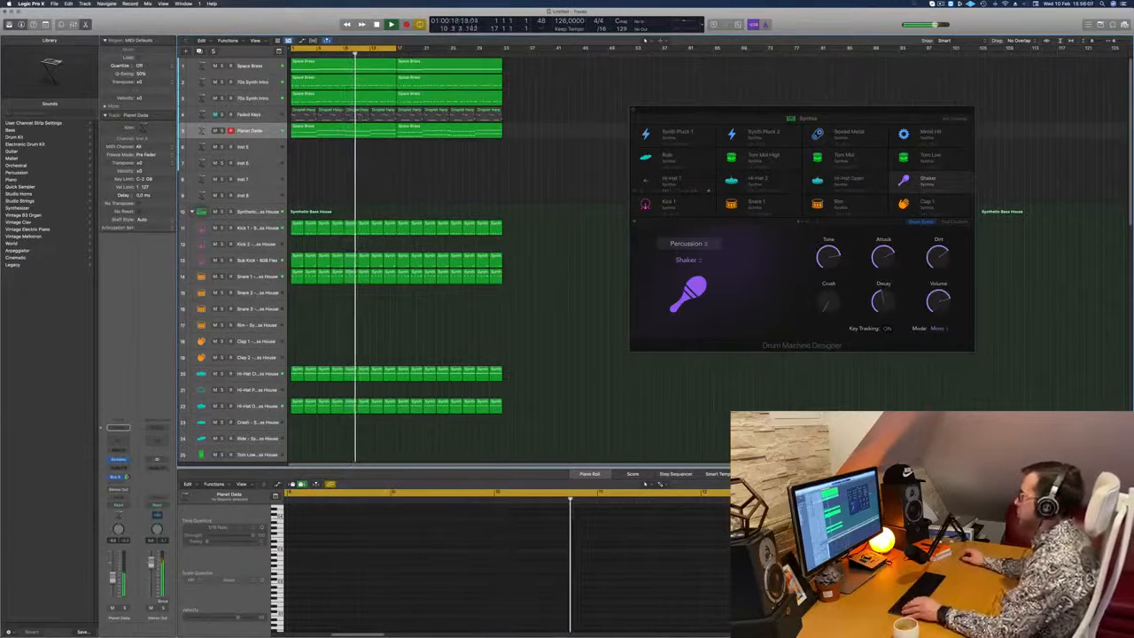
click(940, 3)
click(350, 179)
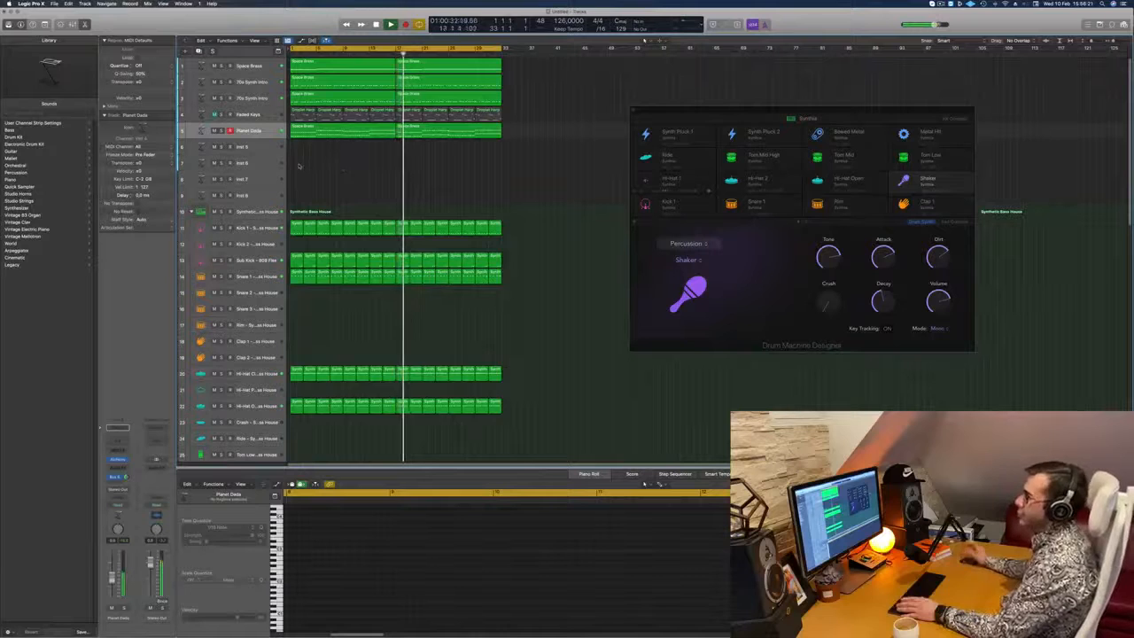
- Copy the first Space Brass region down to bar 1 of the Inst 5 track and start playback
click(326, 65)
drag(326, 65, 325, 146)
key(space)
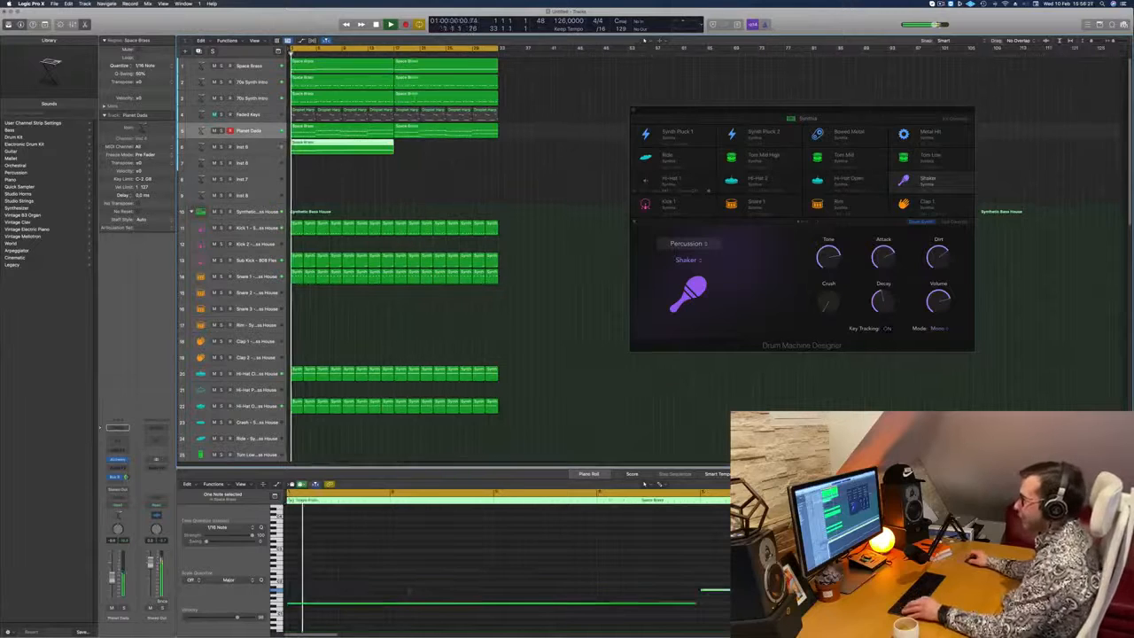
- Isolate the Space Brass region on the Inst 5 track and examine its notes in the Piano Roll
key(super+a)
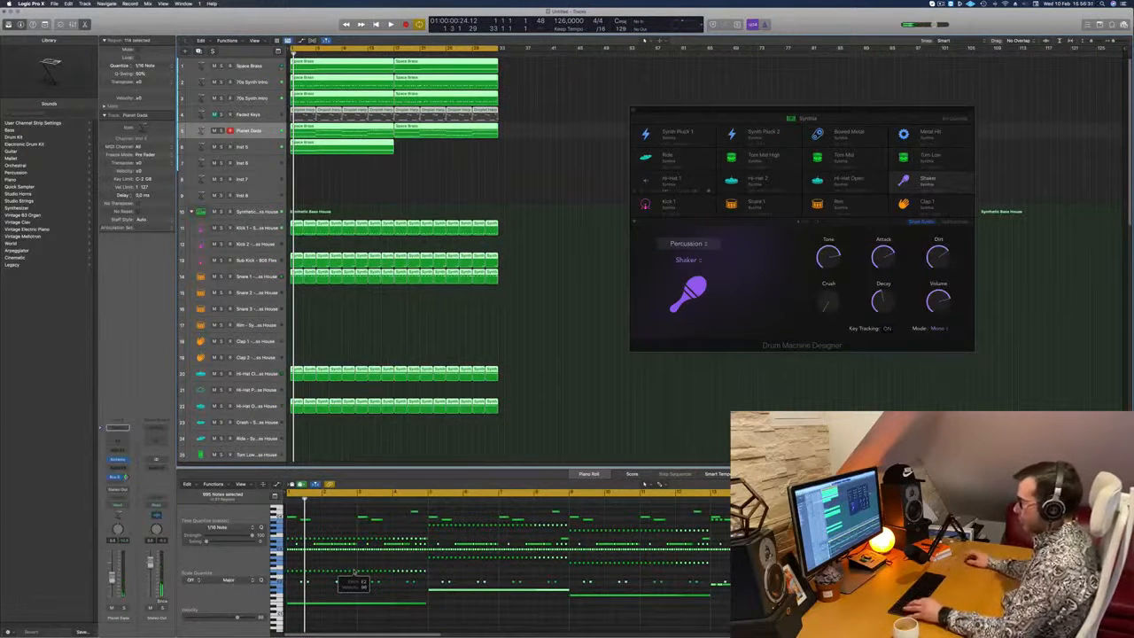
key(space)
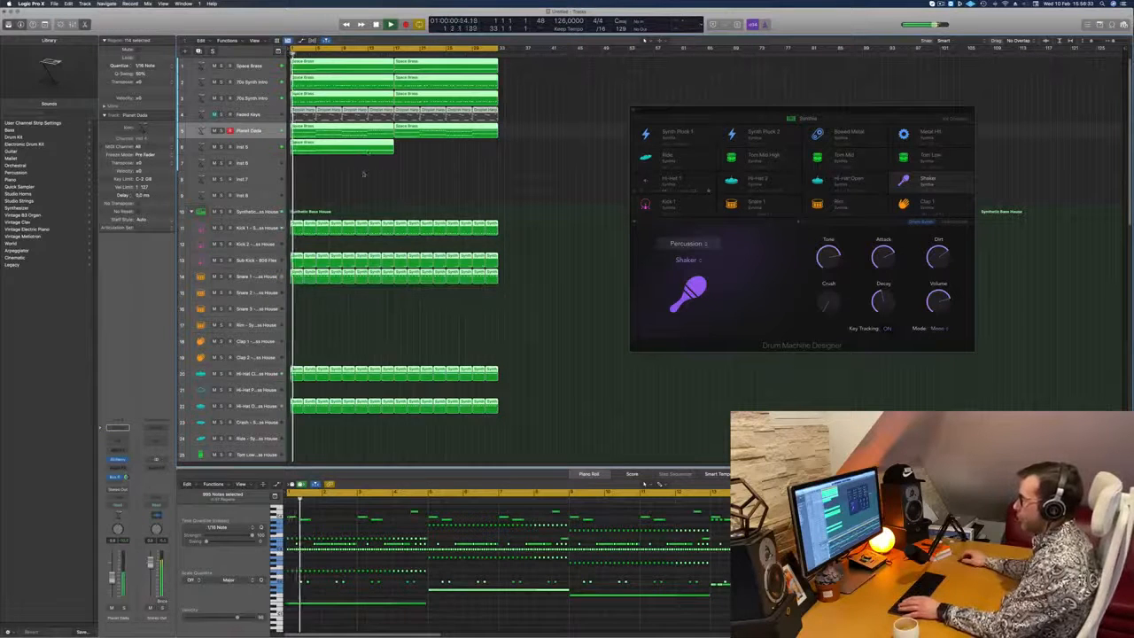
click(364, 172)
click(366, 148)
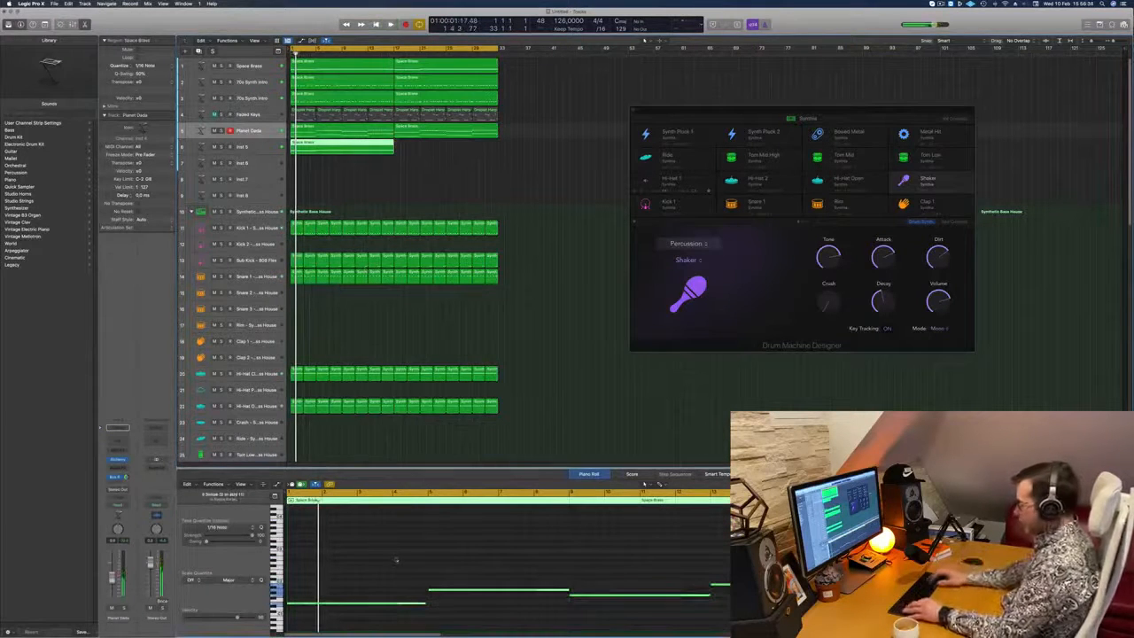
scroll(396, 558, down, 5)
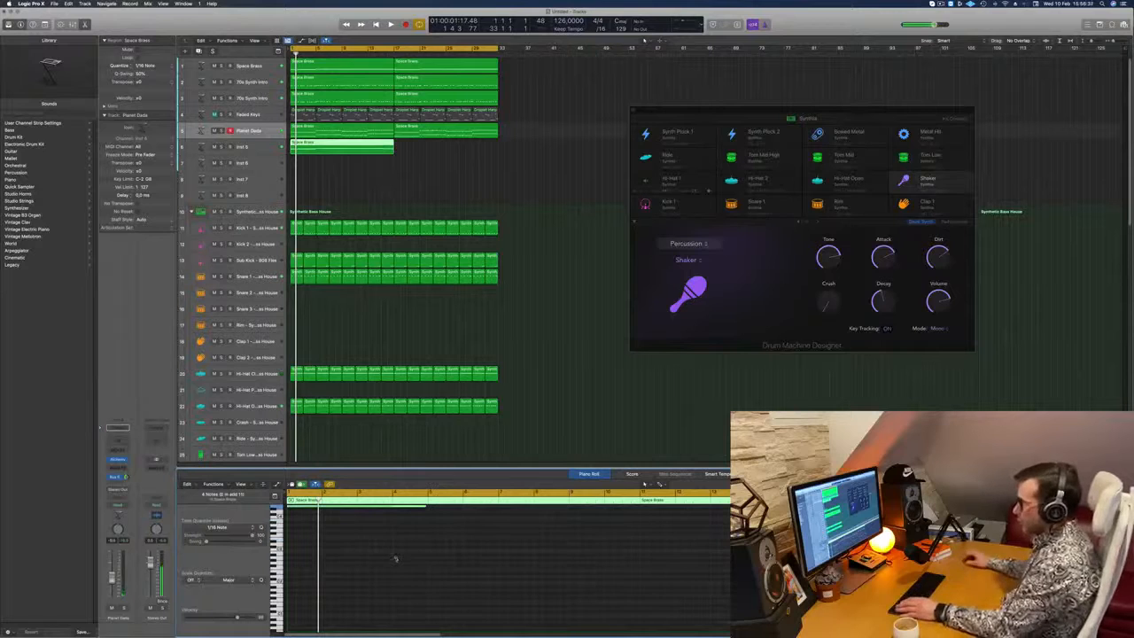
scroll(395, 558, down, 3)
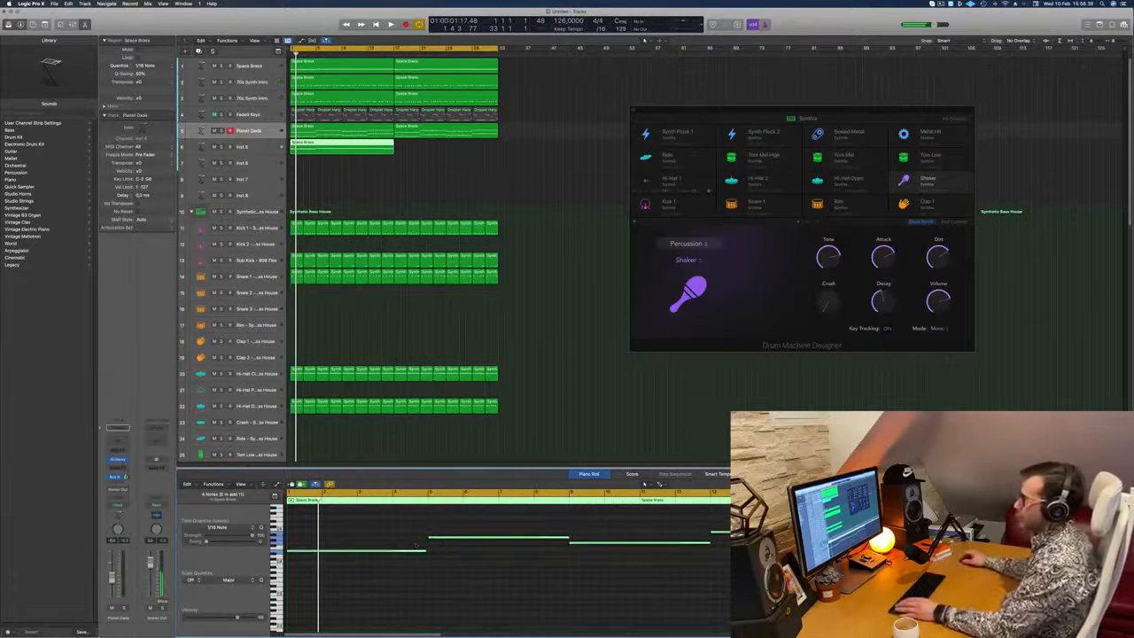
- Load the Studio Strings instrument in stereo on the Inst 5 track
click(258, 150)
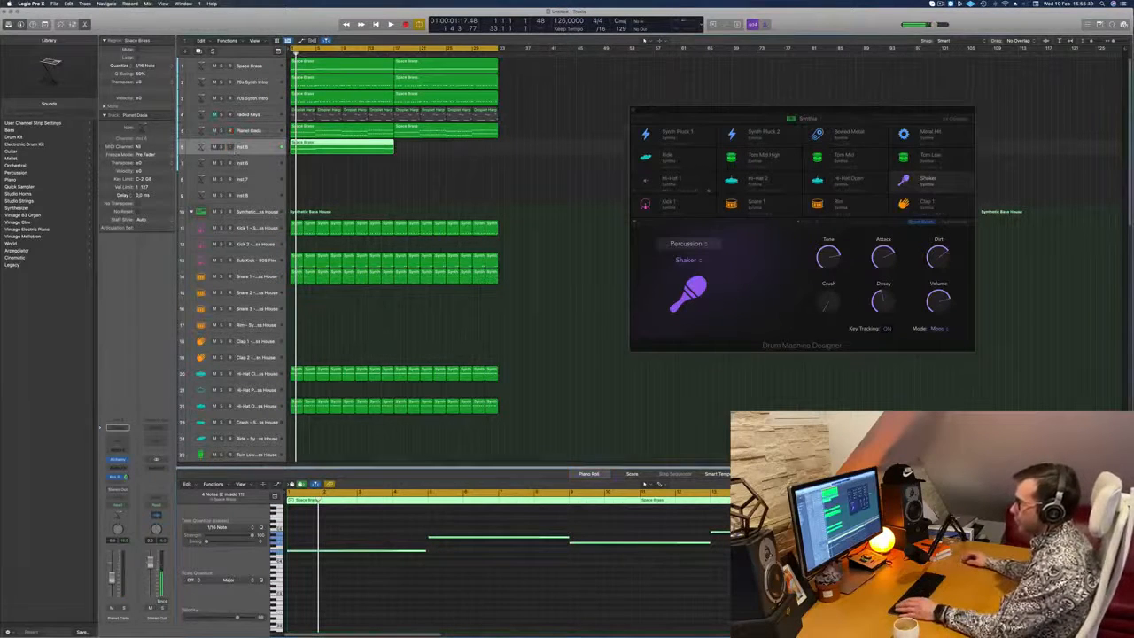
click(120, 462)
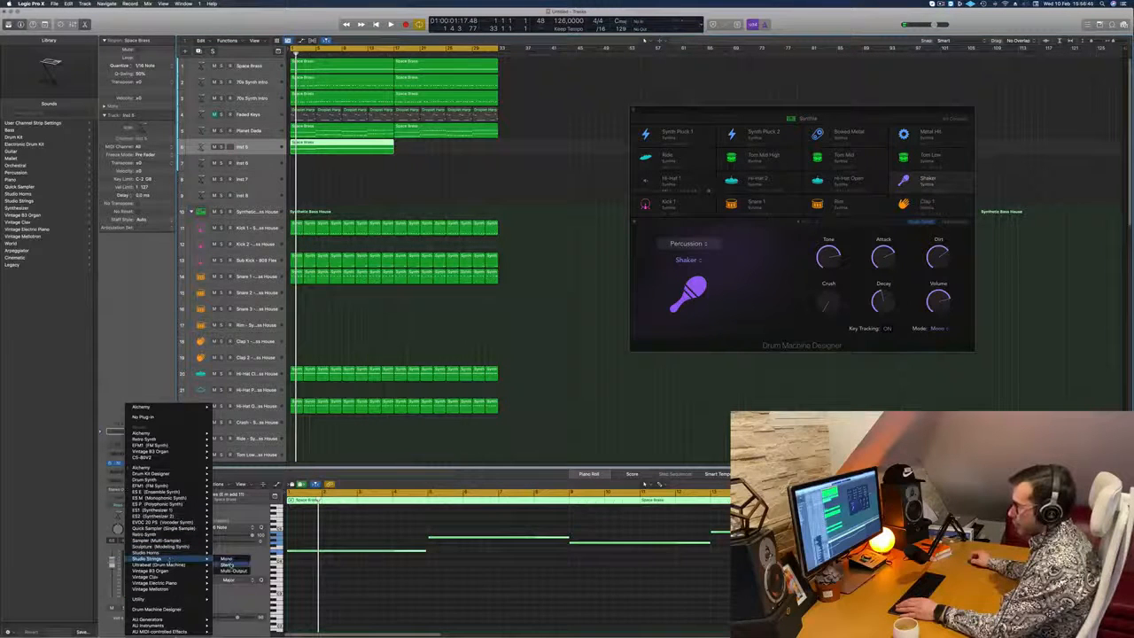
click(229, 564)
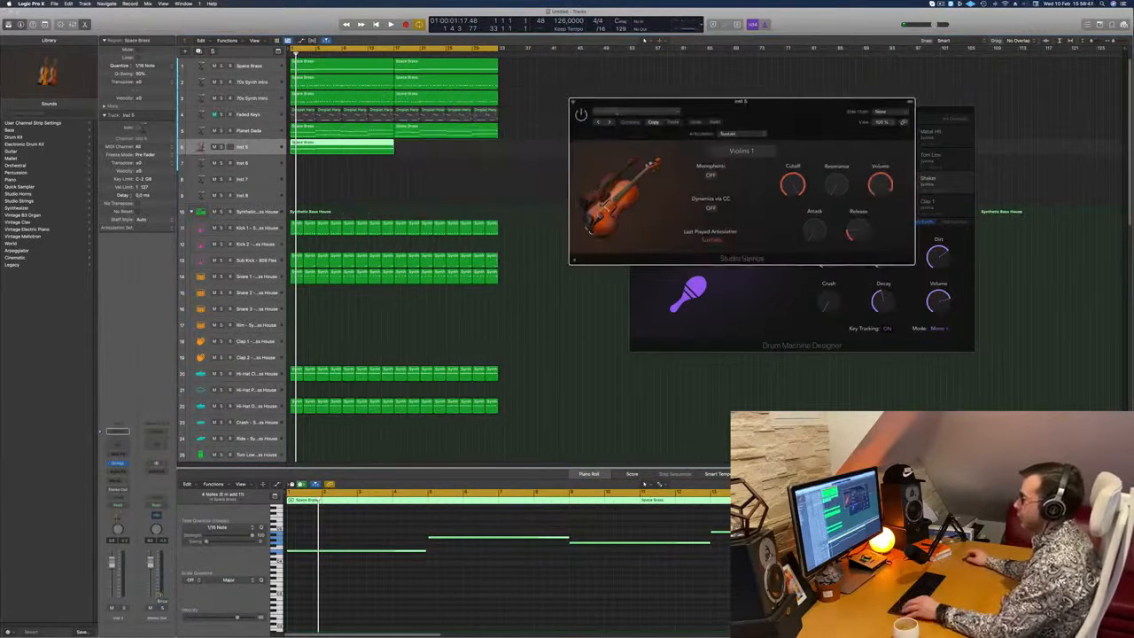
- Copy the Inst 5 region to bar 17 and audition the string layer from the beginning
drag(348, 142, 433, 150)
key(space)
click(263, 149)
key(space)
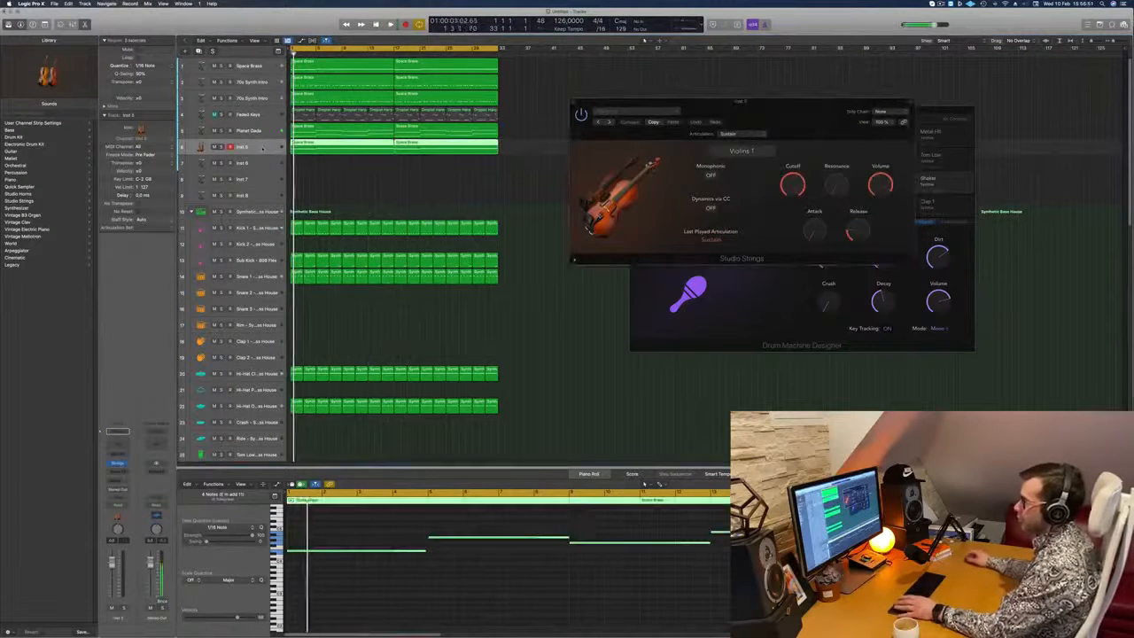
key(space)
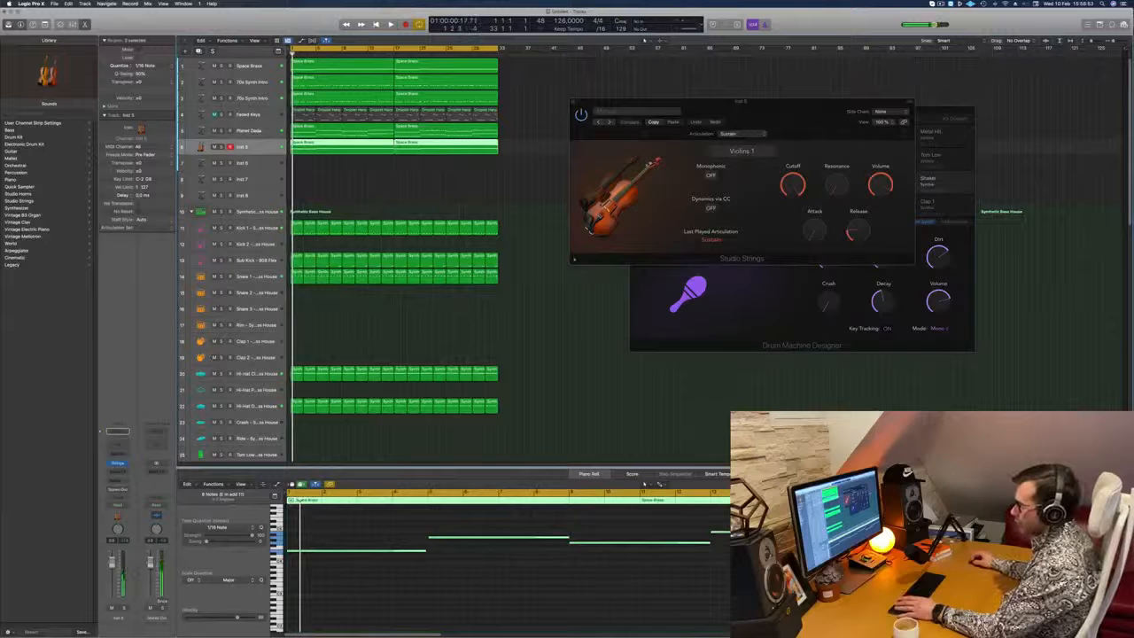
key(space)
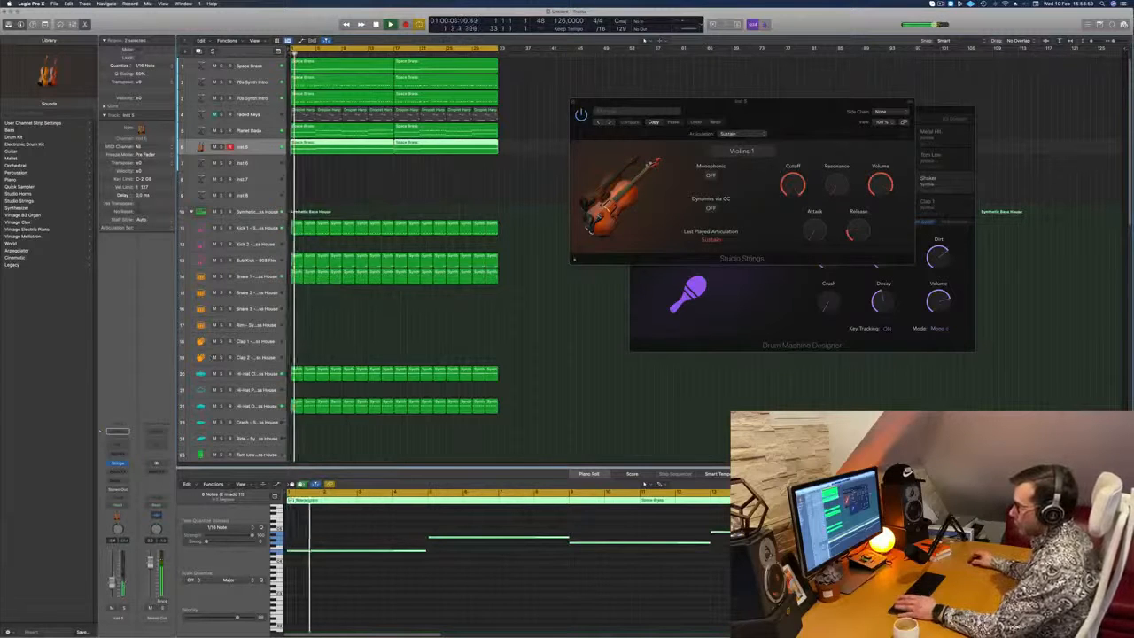
- Add a send from the Inst 5 strings track to the synths' processed bus and play the result
click(118, 470)
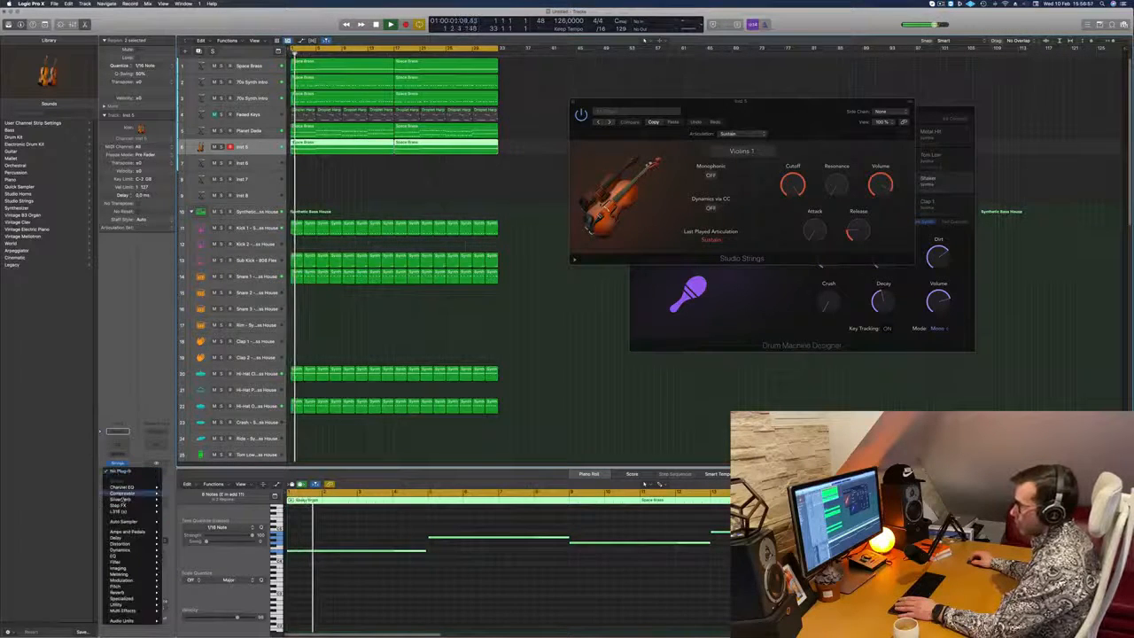
click(121, 481)
click(118, 480)
mouse_move(124, 490)
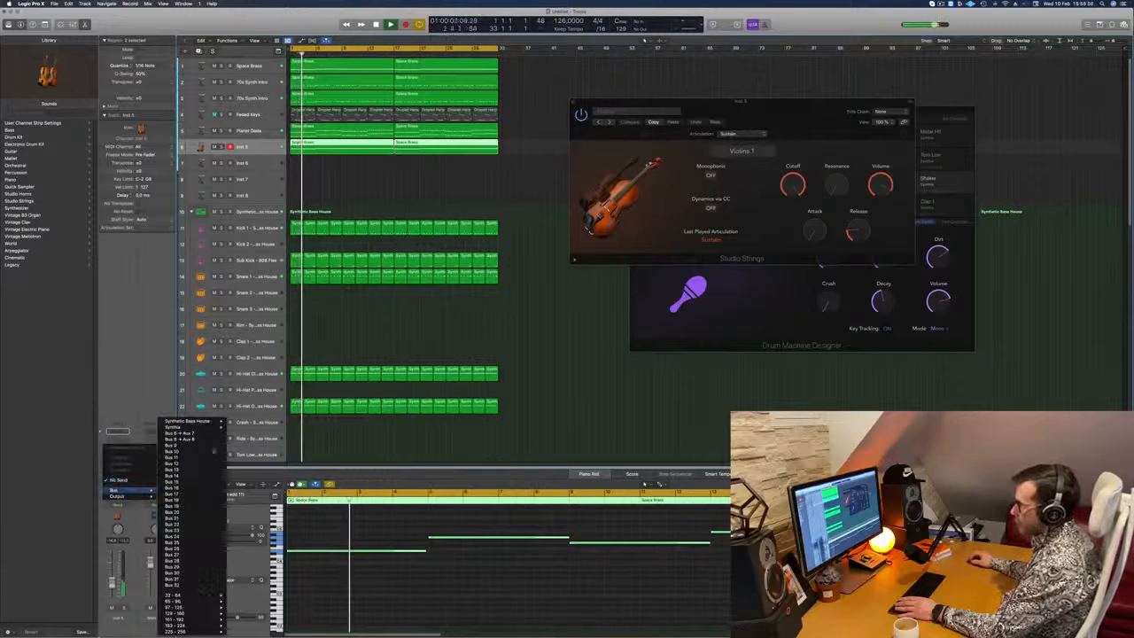
click(196, 433)
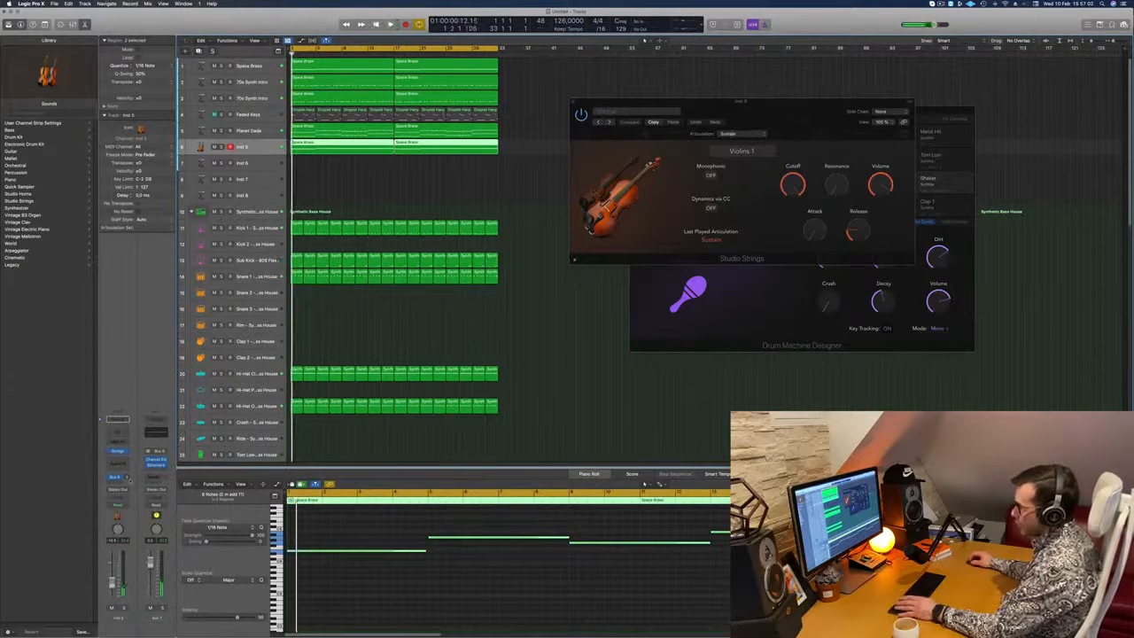
key(space)
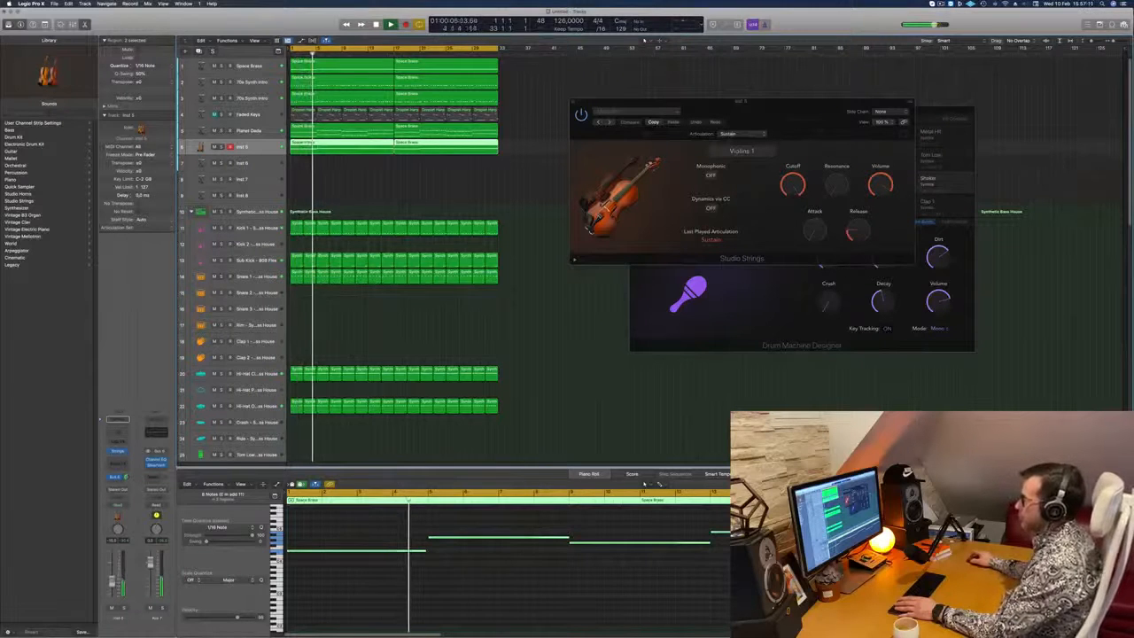
- Close Studio Strings, duplicate the Inst 5 track and copy both of its regions onto the duplicate
drag(670, 108, 645, 108)
drag(572, 102, 395, 165)
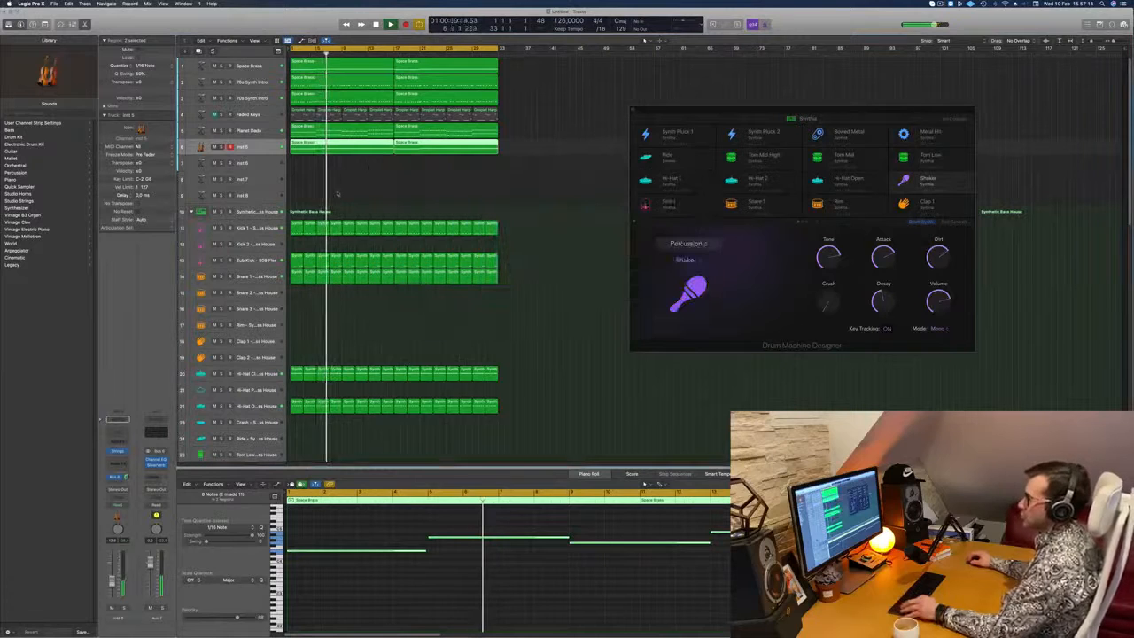
click(373, 168)
click(299, 199)
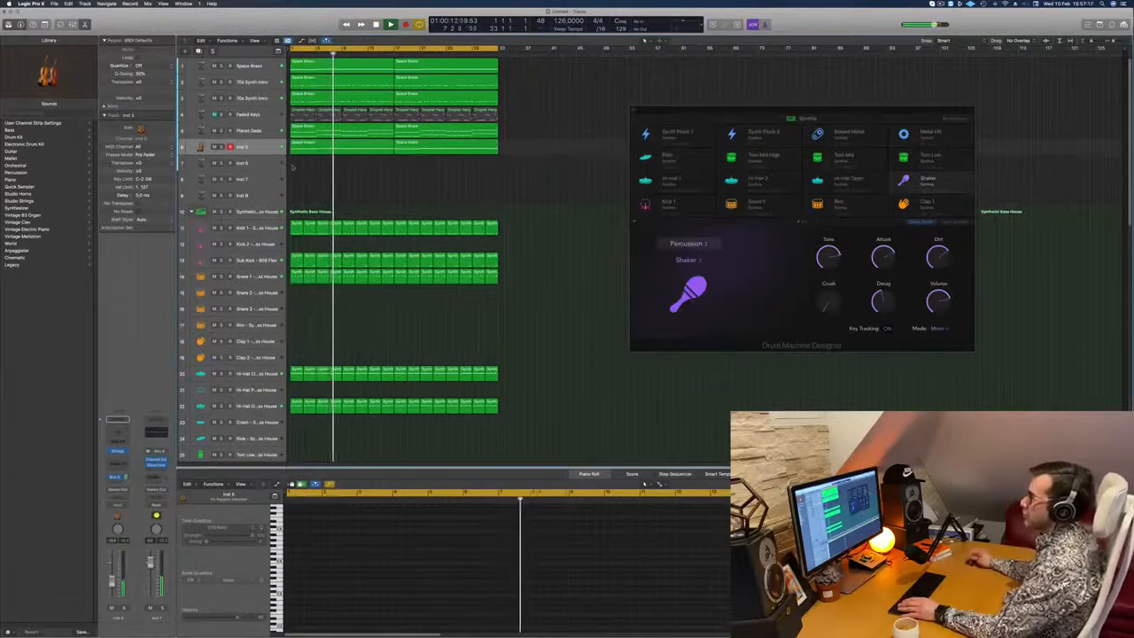
click(251, 148)
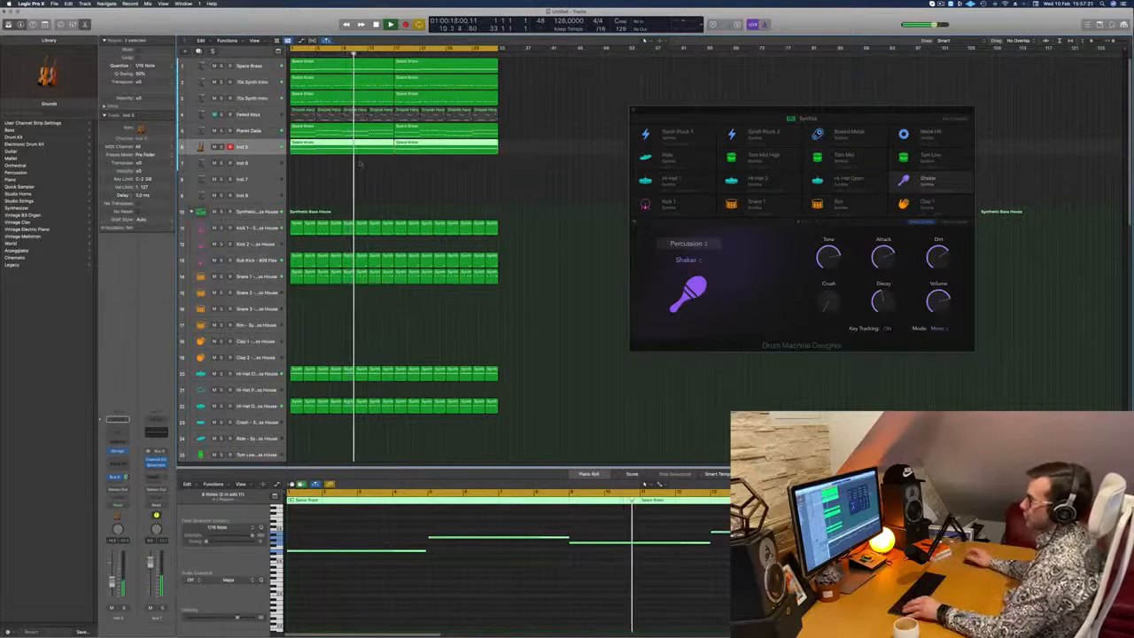
key(super+d)
drag(359, 146, 360, 163)
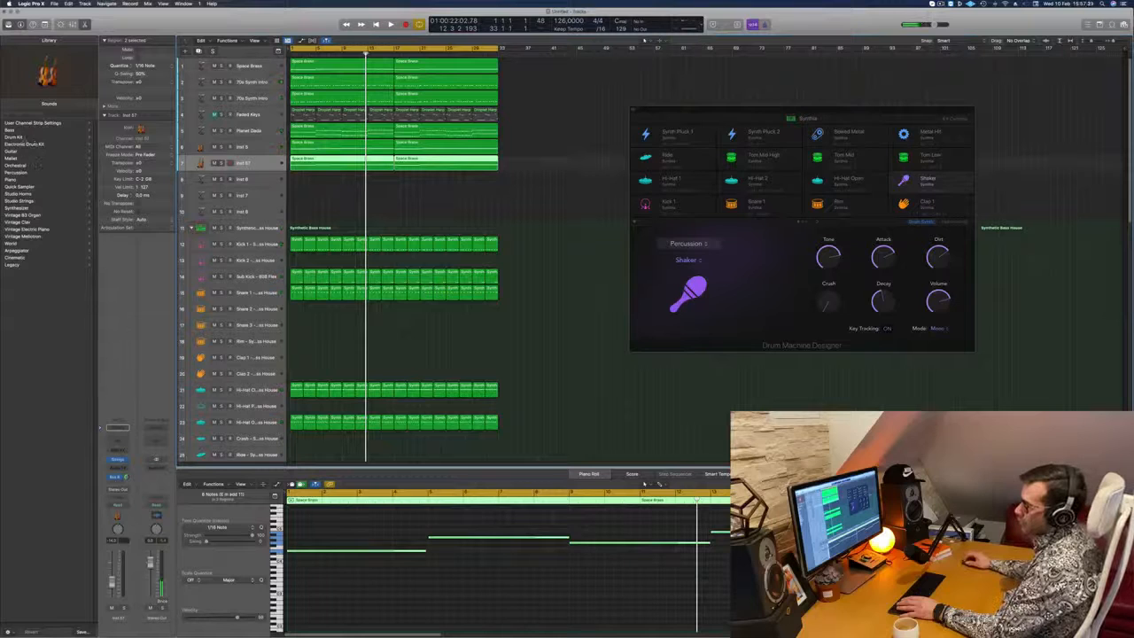
- Load the orchestral brass patch French Horn Solo on the duplicated track and play back its regions
click(14, 167)
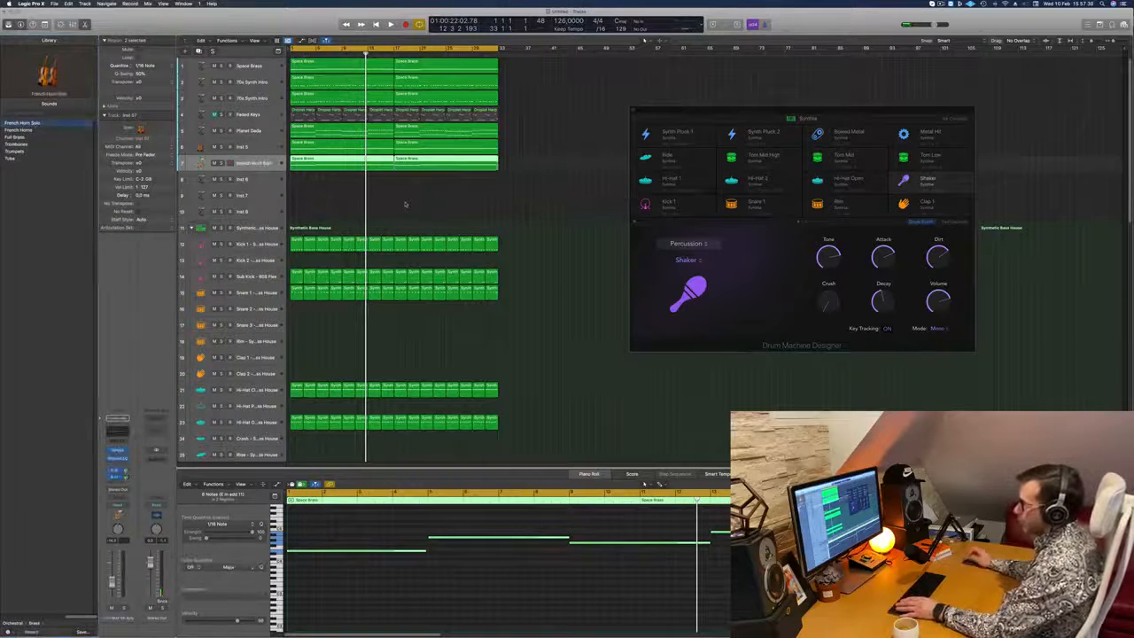
click(428, 205)
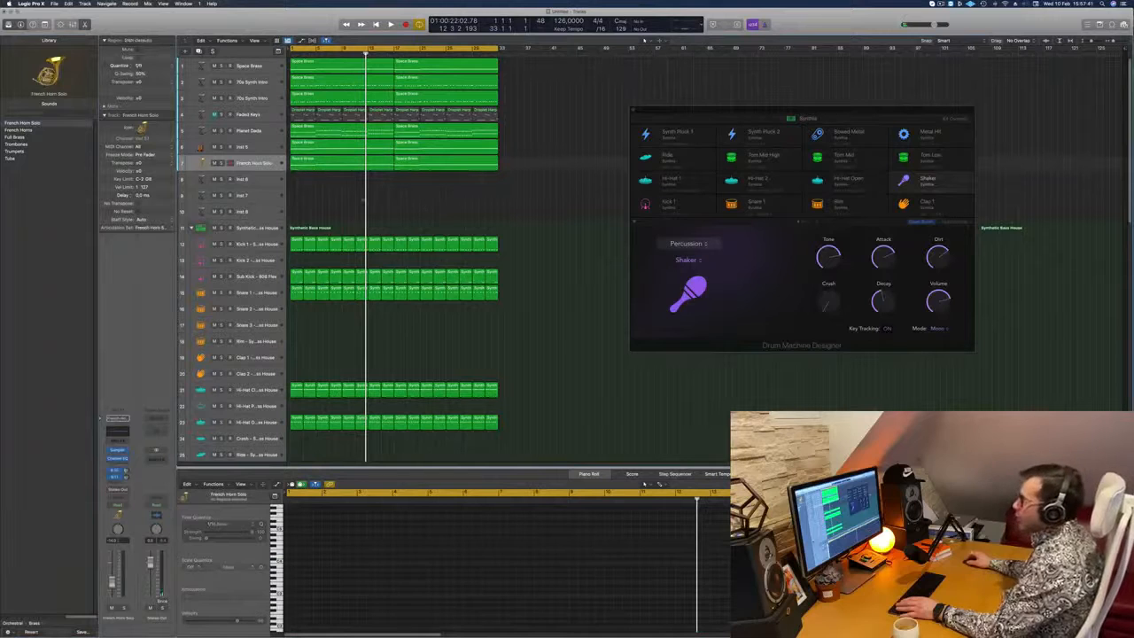
drag(382, 194, 413, 168)
key(space)
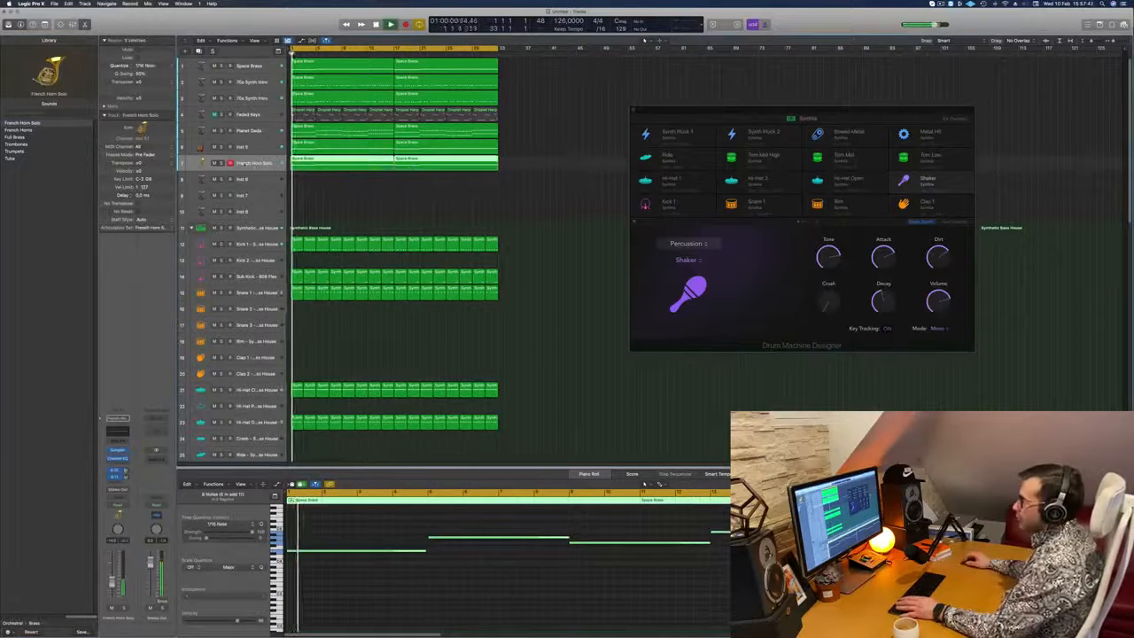
- Transpose the French Horn Solo notes down an octave and audition them from the beginning
key(ctrl+s)
key(ctrl+s)
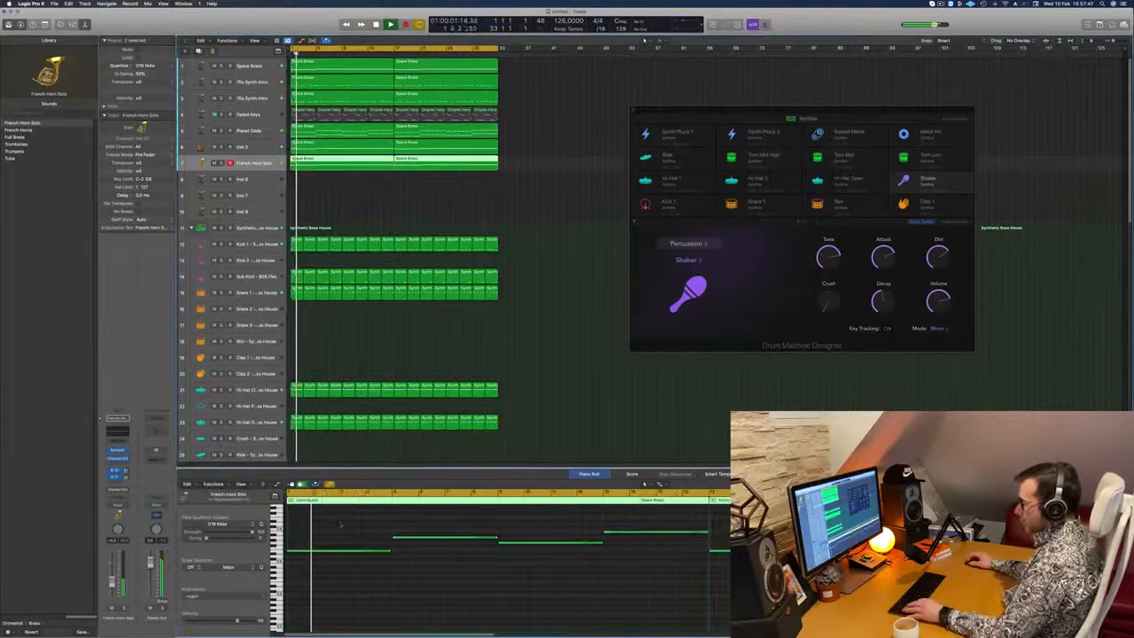
key(alt+shift+Down)
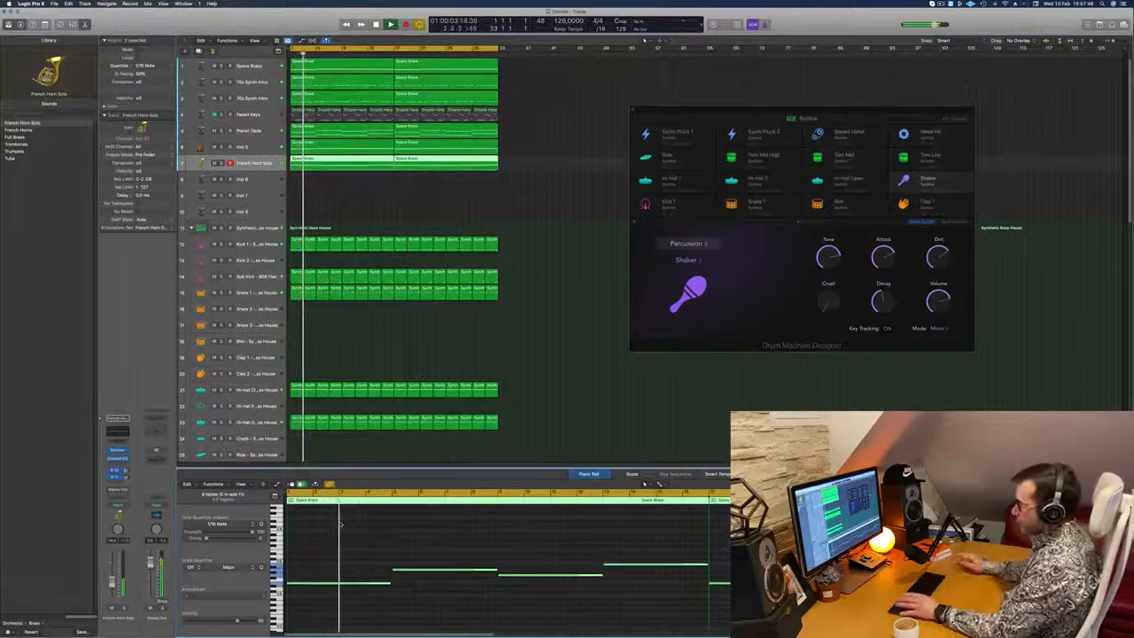
click(379, 197)
key(space)
key(space)
click(269, 163)
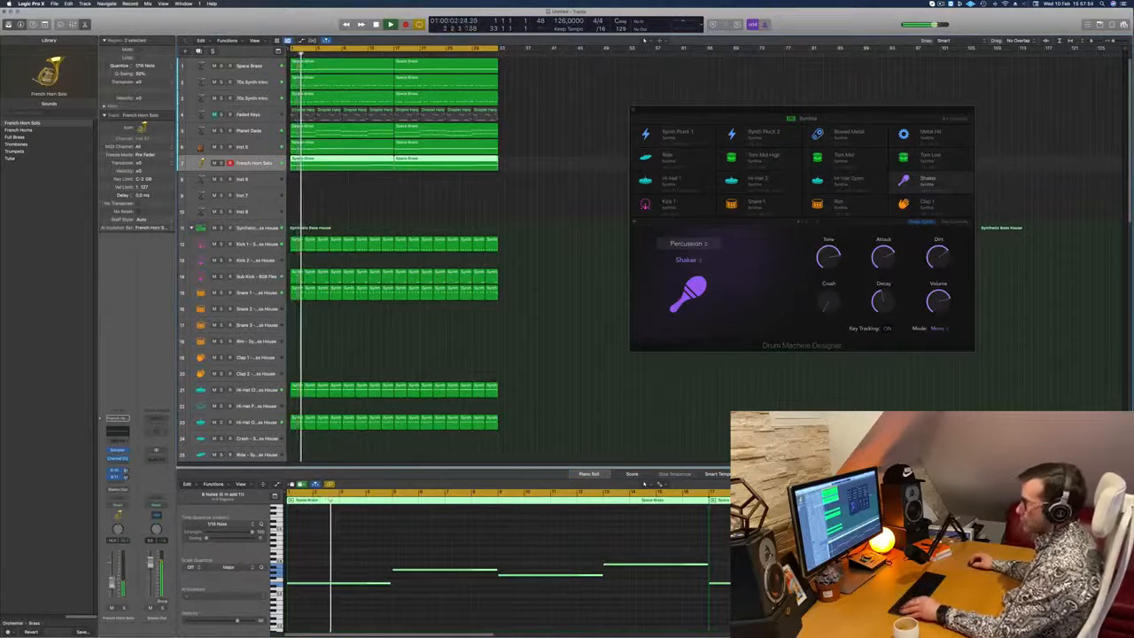
- Insert the Step FX multi-effect on the Inst 5 strings track and move its window over the arrangement
click(264, 145)
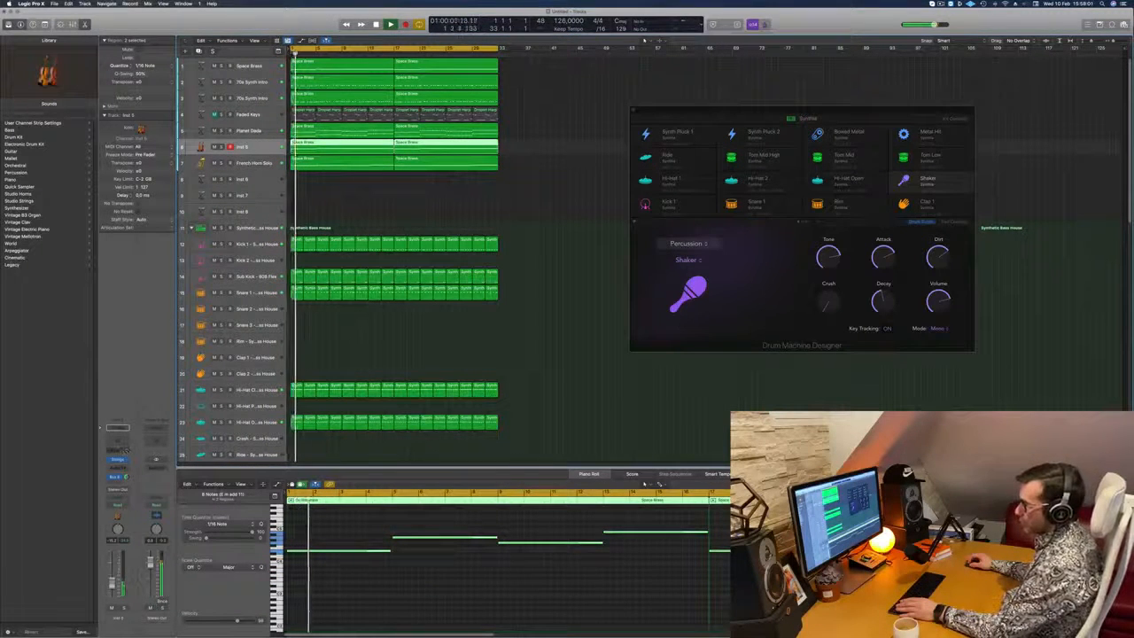
click(118, 460)
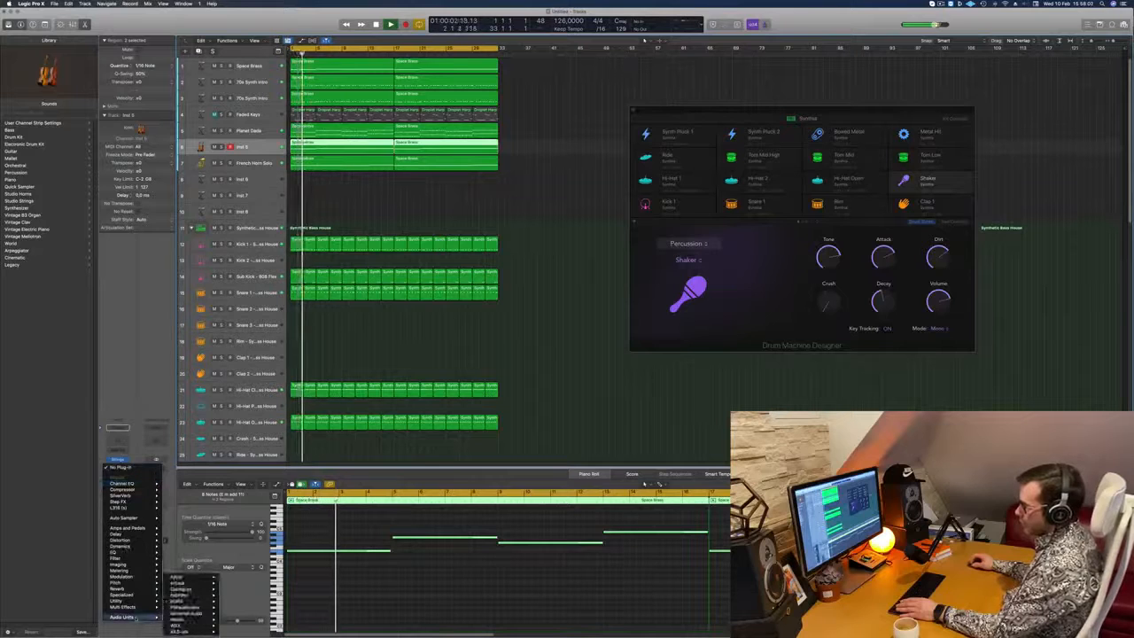
mouse_move(142, 609)
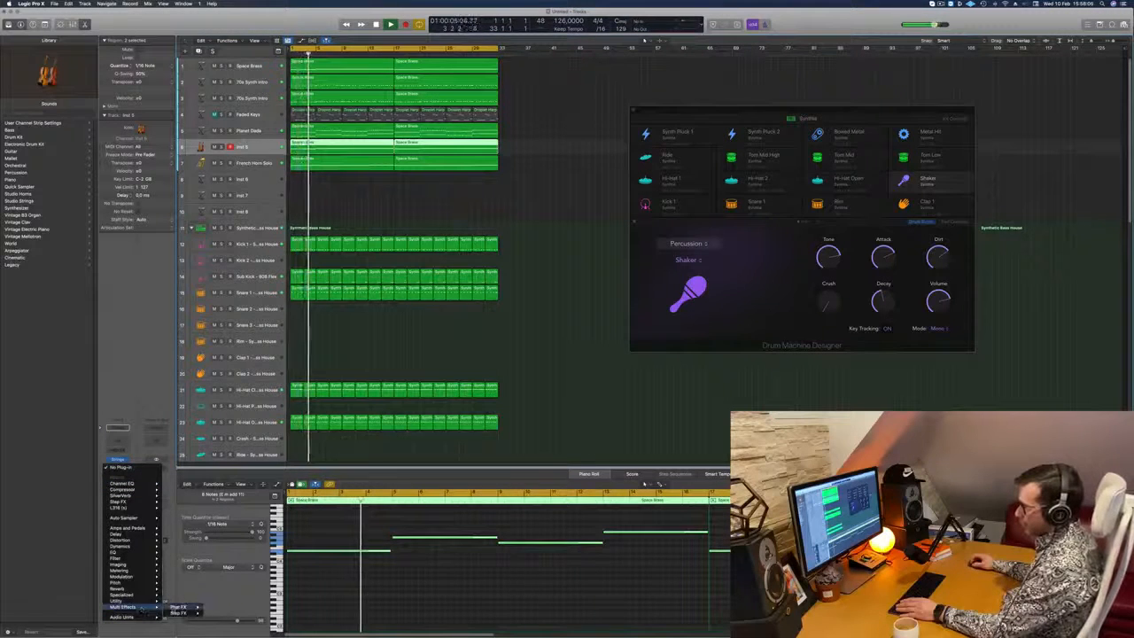
click(219, 617)
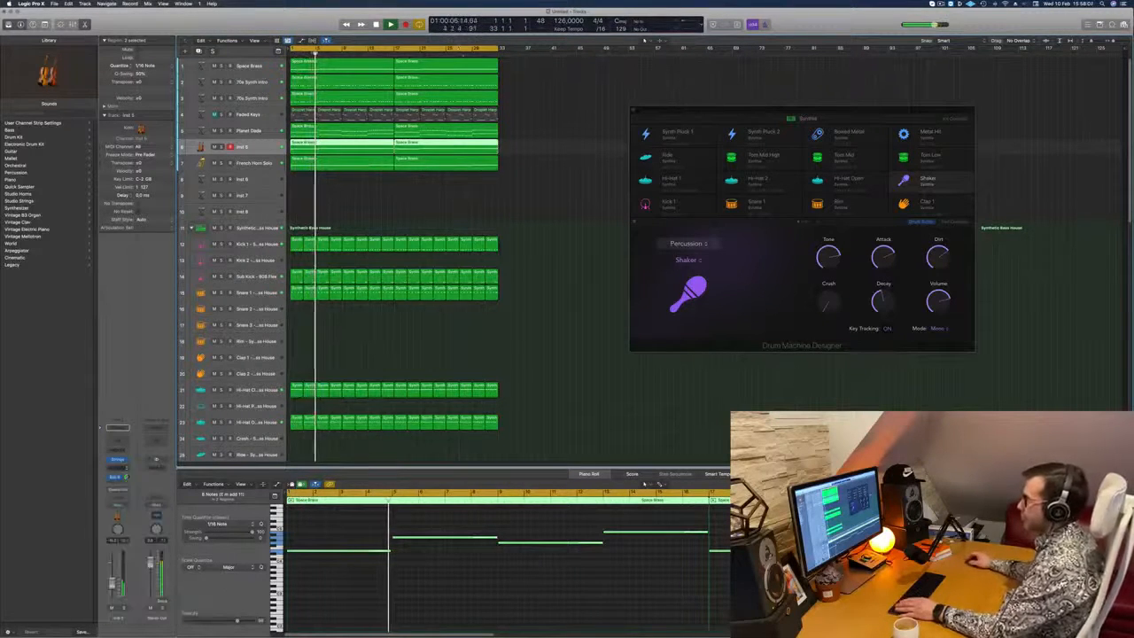
drag(546, 98, 674, 147)
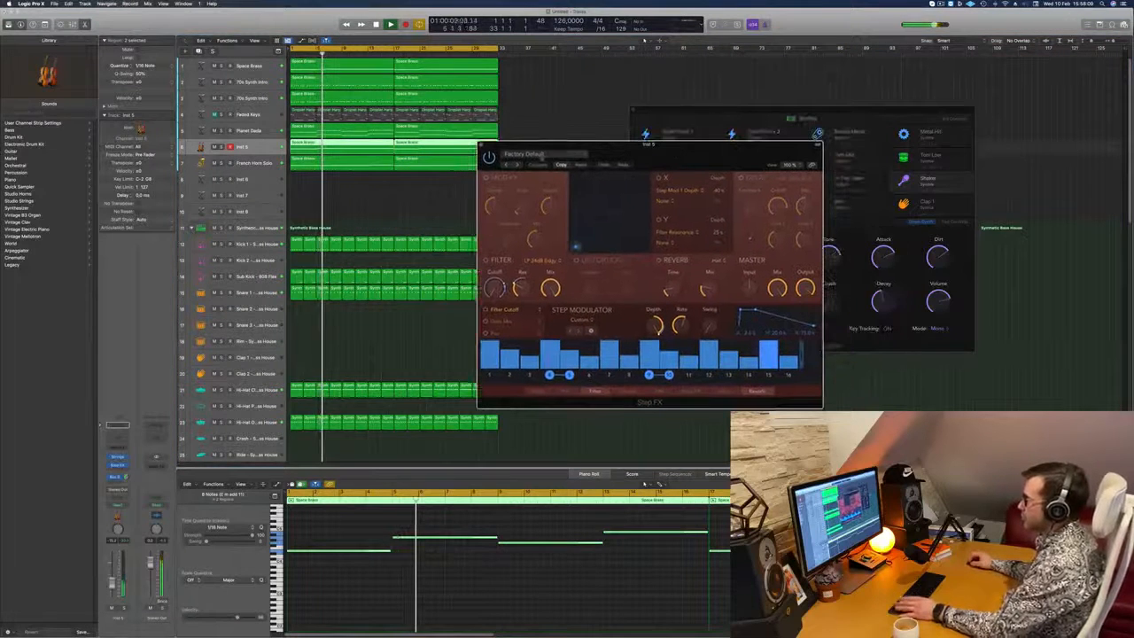
- Browse the Step FX presets during playback and load Deep Space from the Ambiences category
click(519, 165)
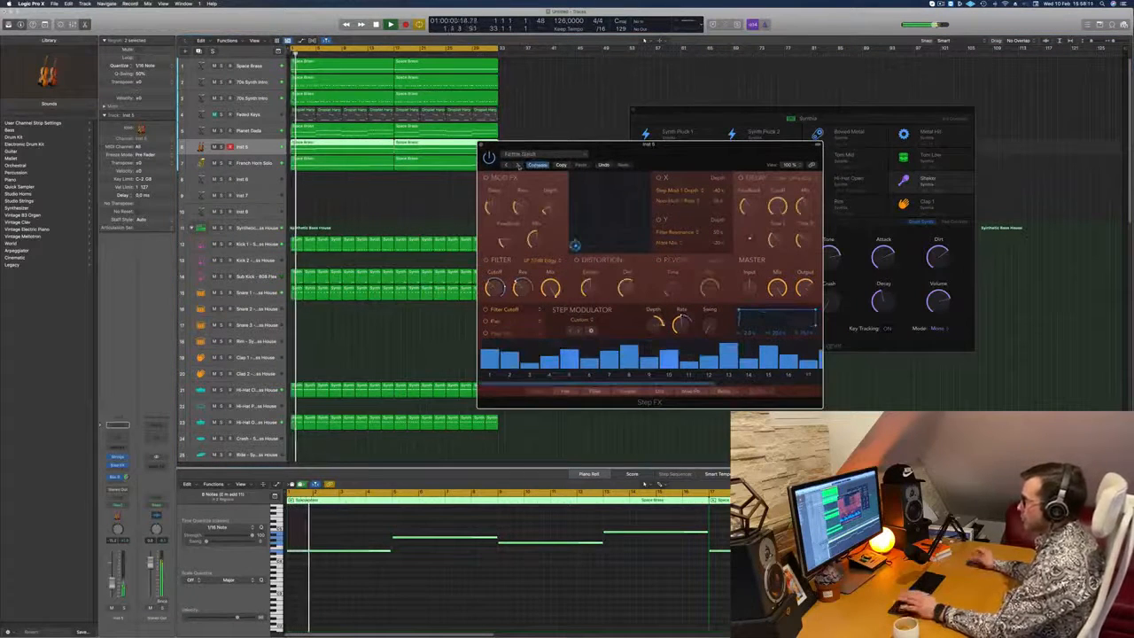
click(519, 165)
drag(704, 151, 612, 244)
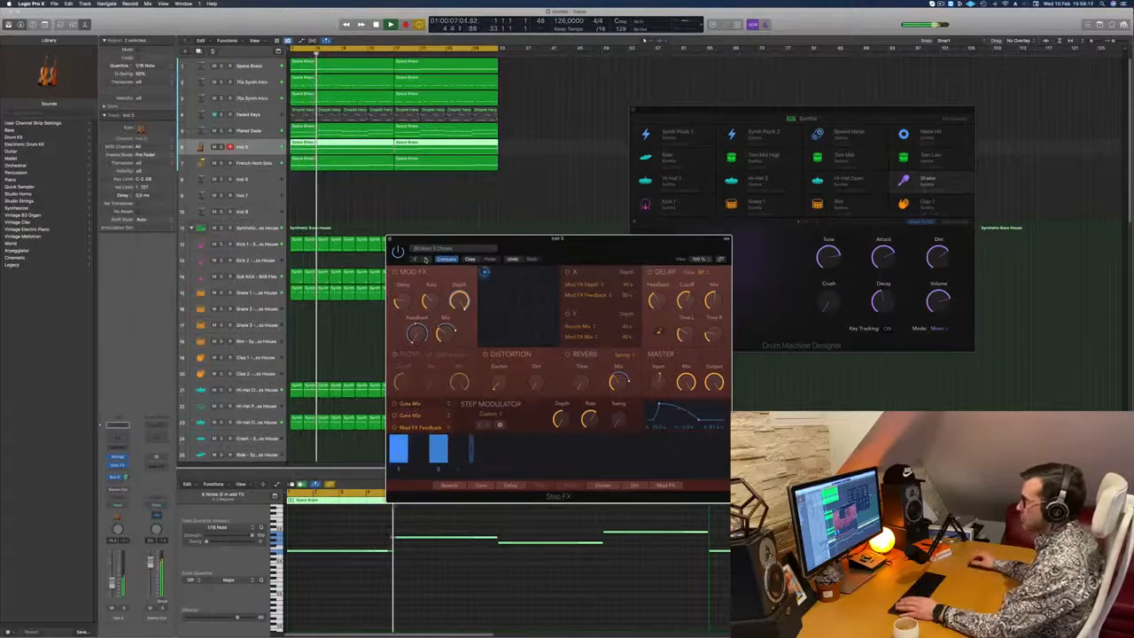
click(426, 259)
click(461, 251)
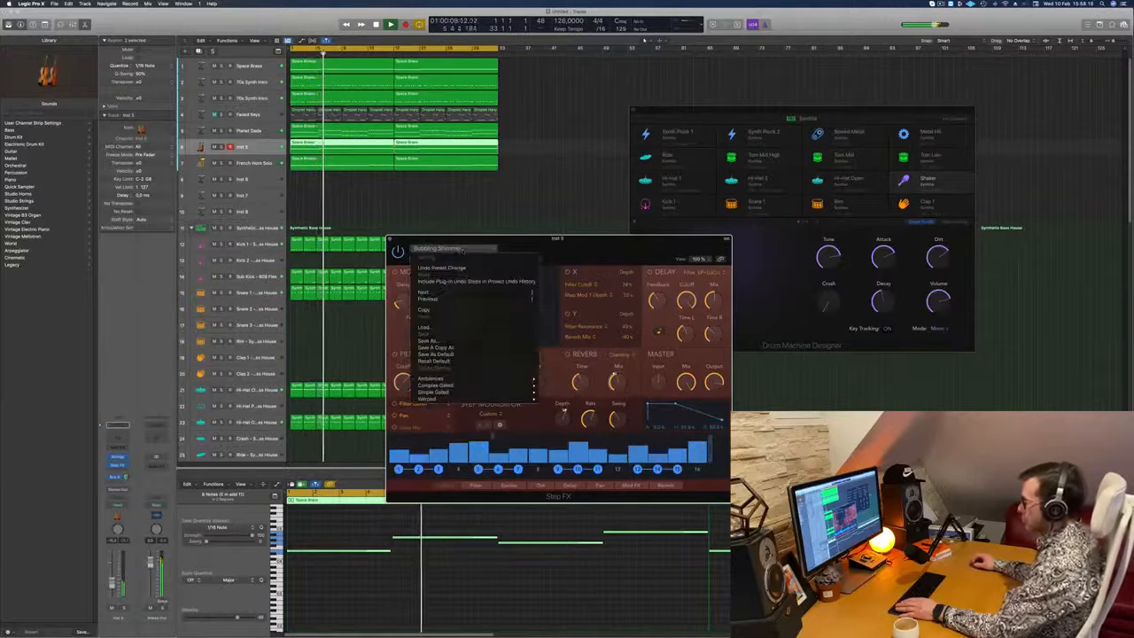
mouse_move(500, 380)
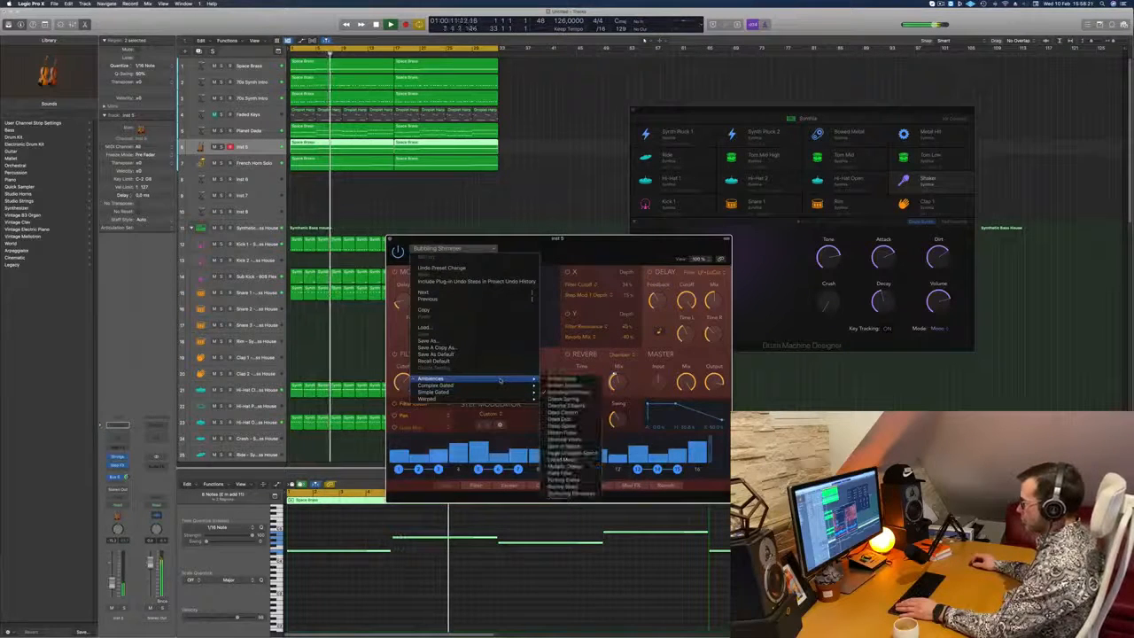
click(566, 426)
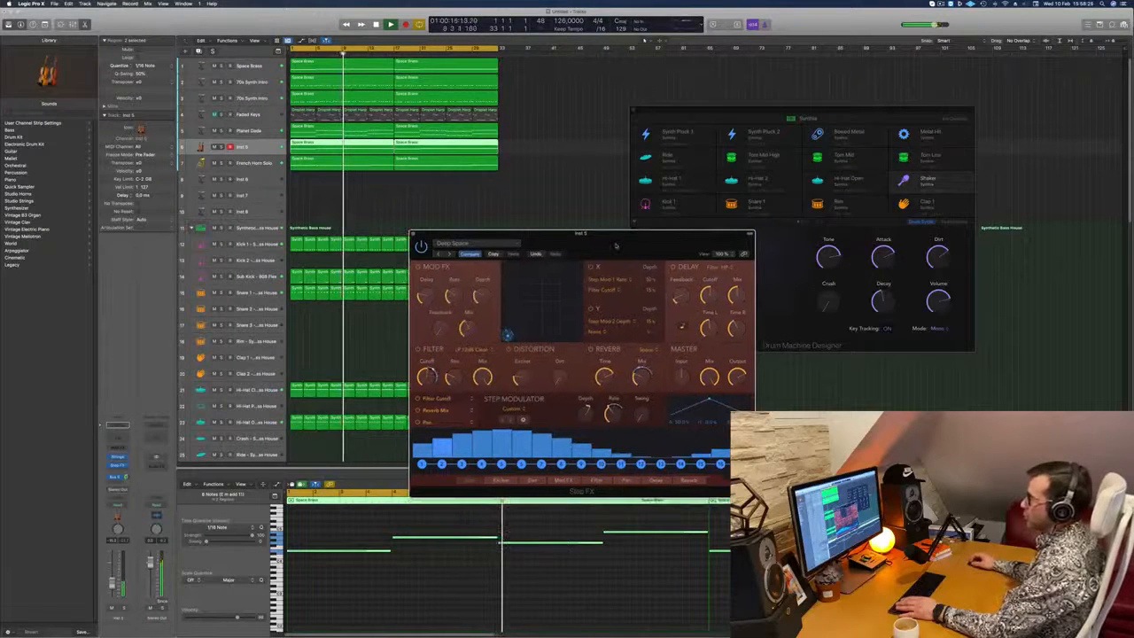
- Load the Driven Pulse preset in Step FX on the Inst 5 strings track, audition it and deselect all regions
drag(611, 246, 640, 227)
key(space)
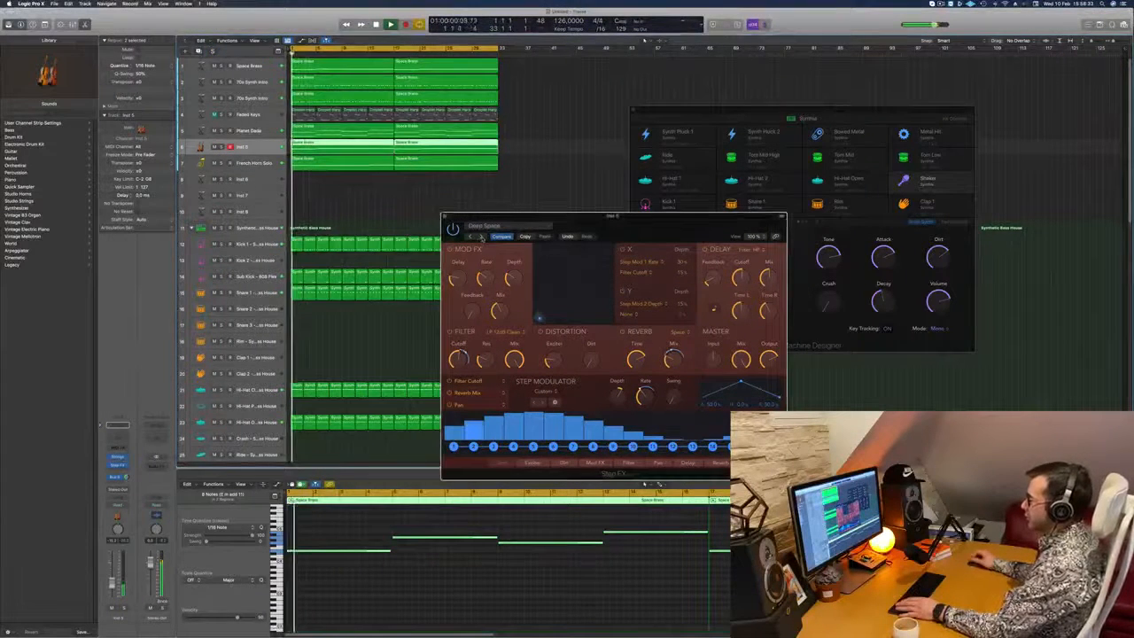
click(480, 237)
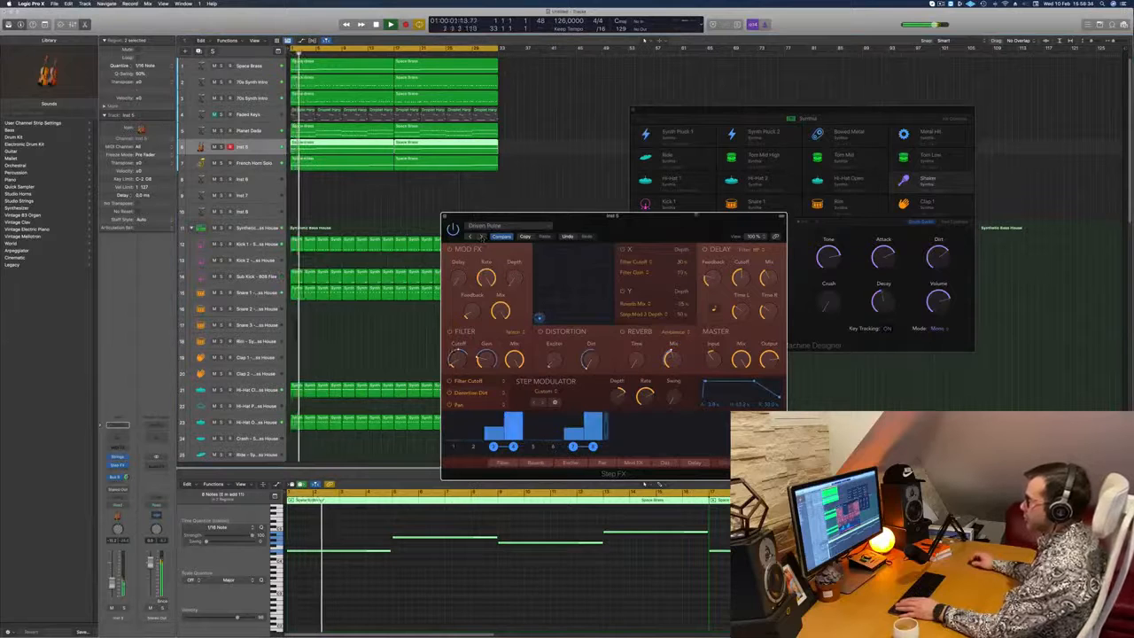
drag(507, 217, 555, 194)
key(space)
key(space)
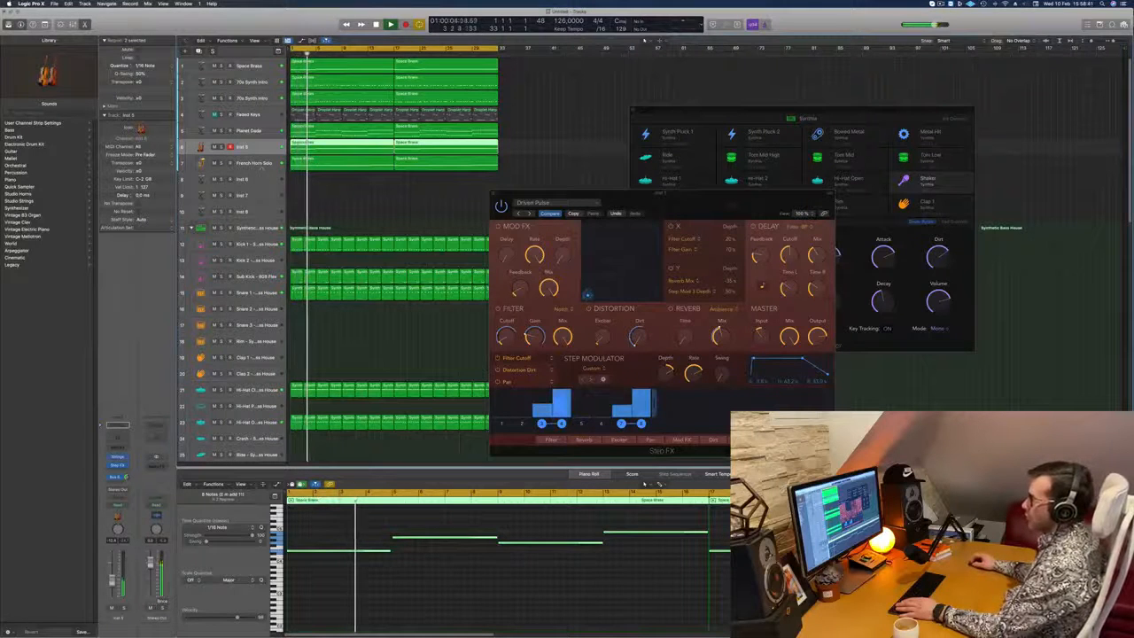
click(421, 204)
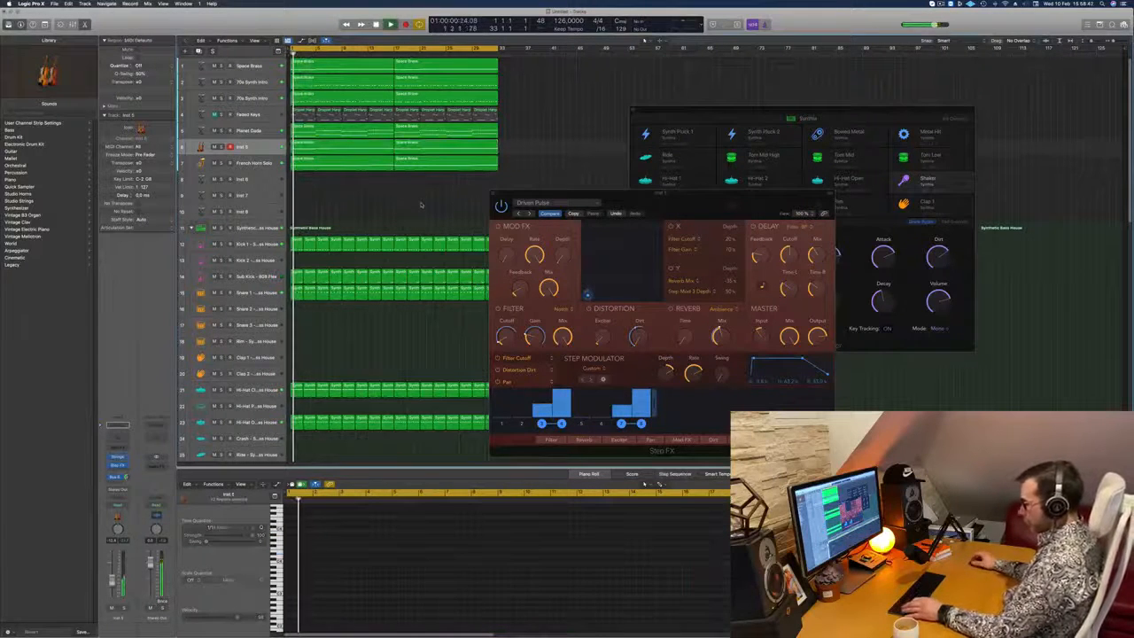
- Open the mixer, check the French Horn Solo track's Step FX settings and close both Step FX windows
key(x)
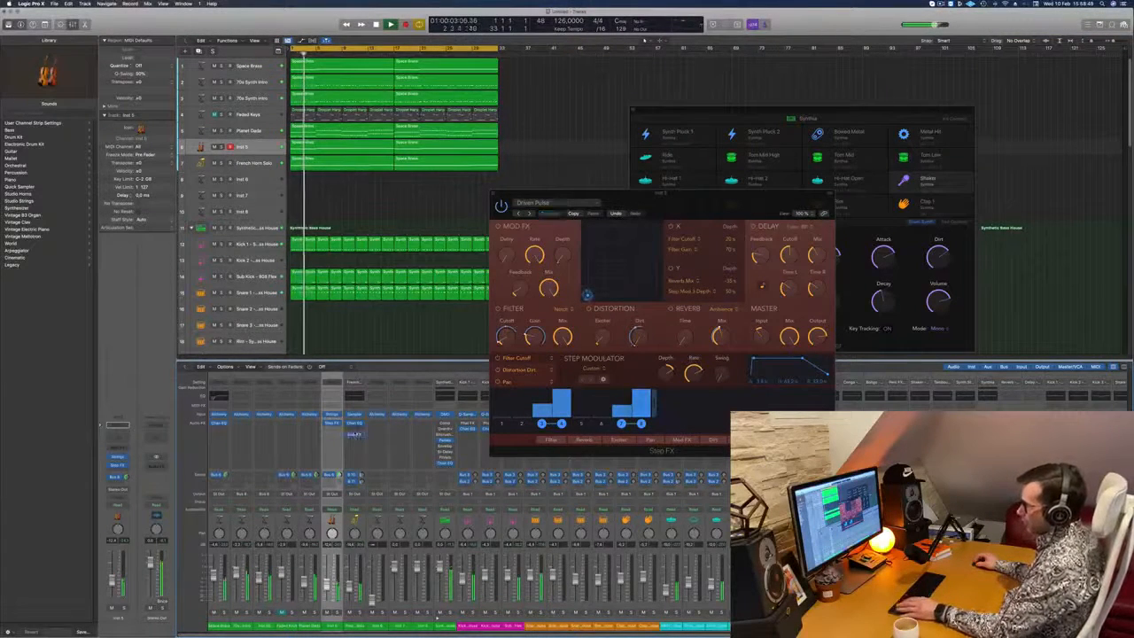
click(355, 434)
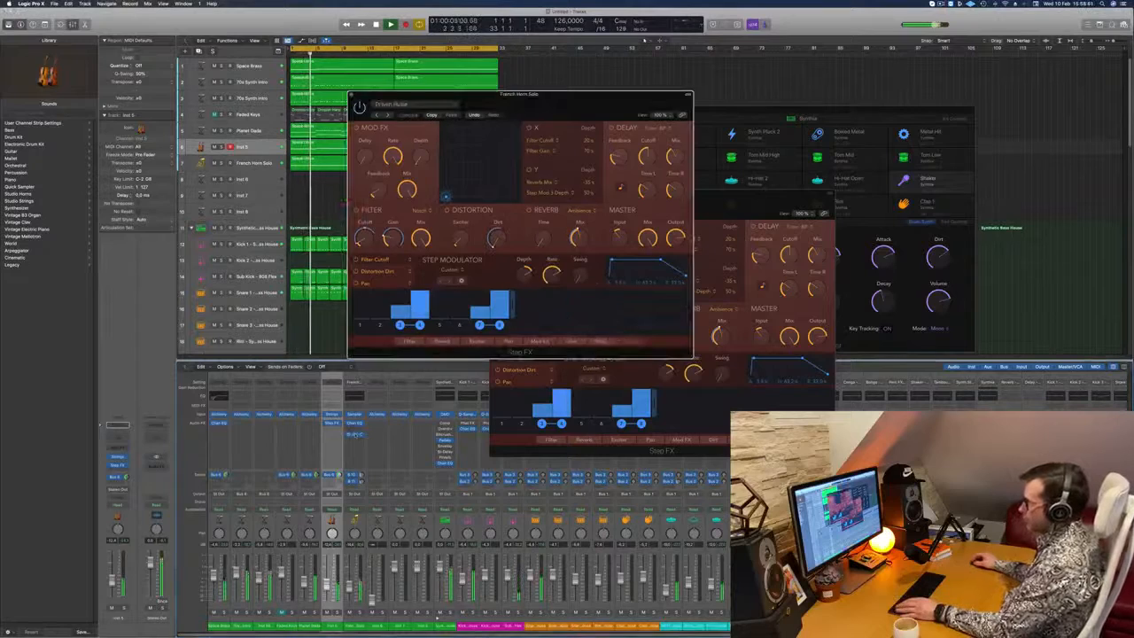
drag(565, 96, 891, 181)
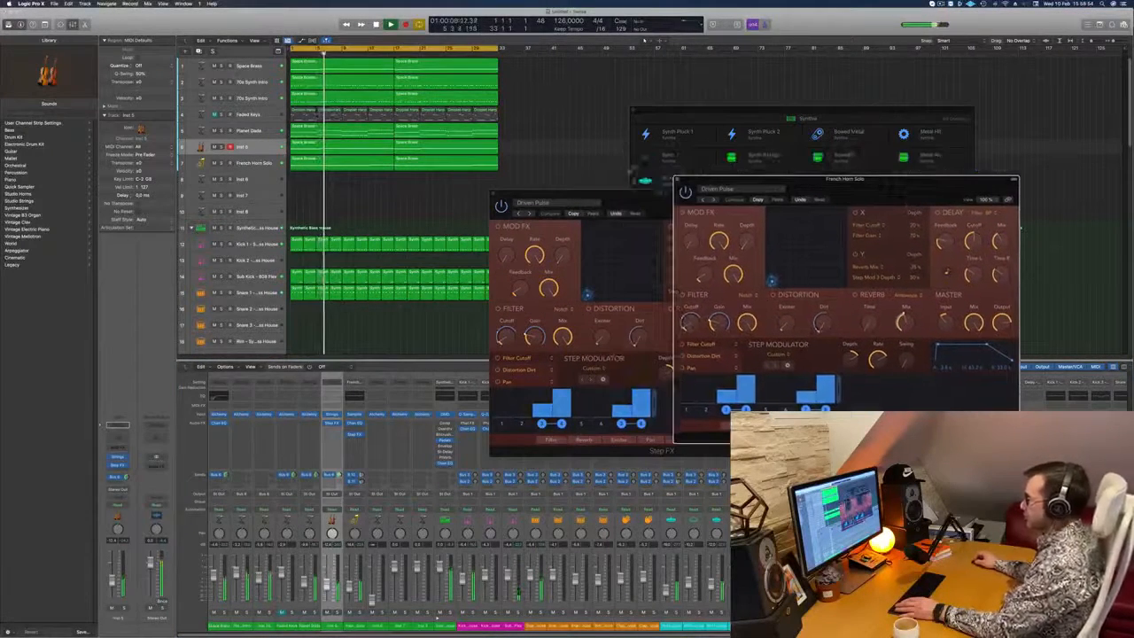
click(677, 180)
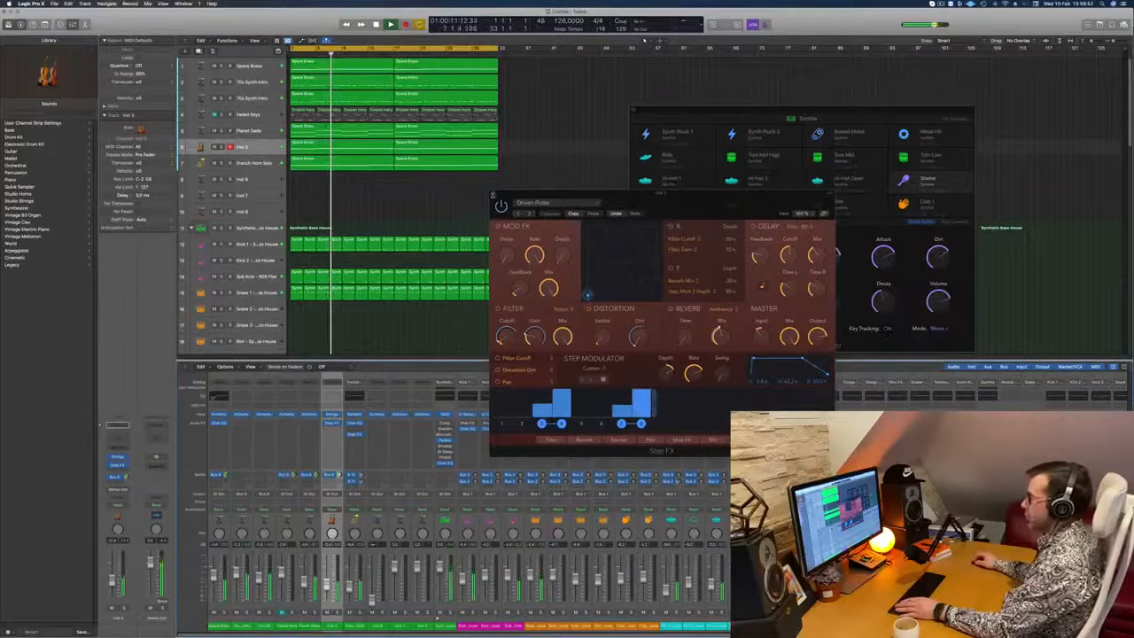
click(493, 195)
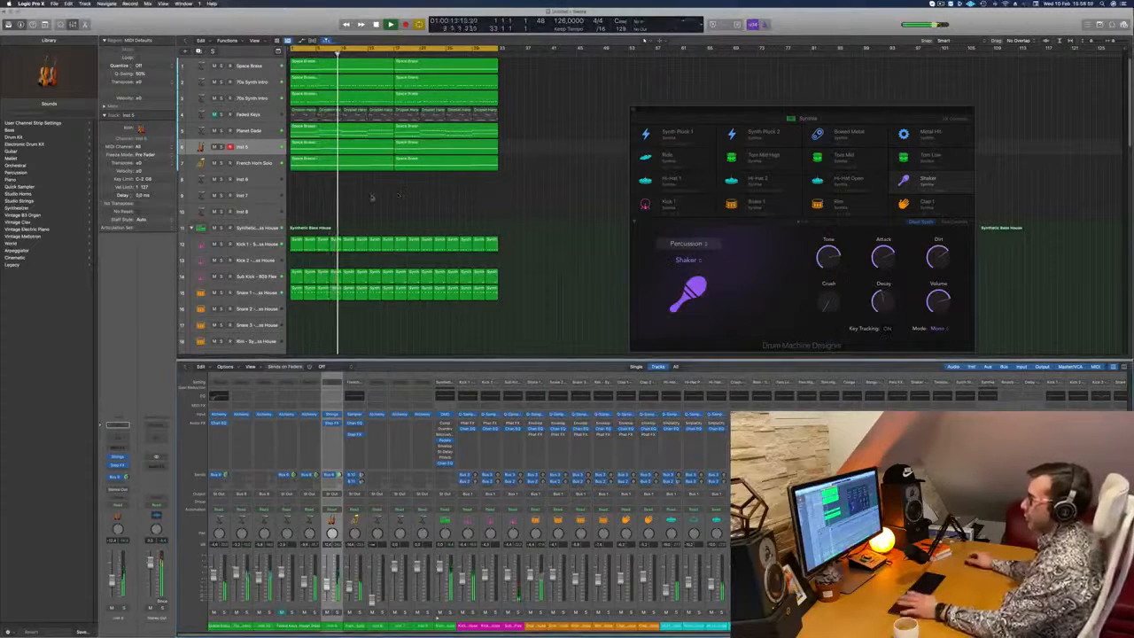
- Unmute the Faded Keys track and play the arrangement from the beginning
key(Return)
click(257, 115)
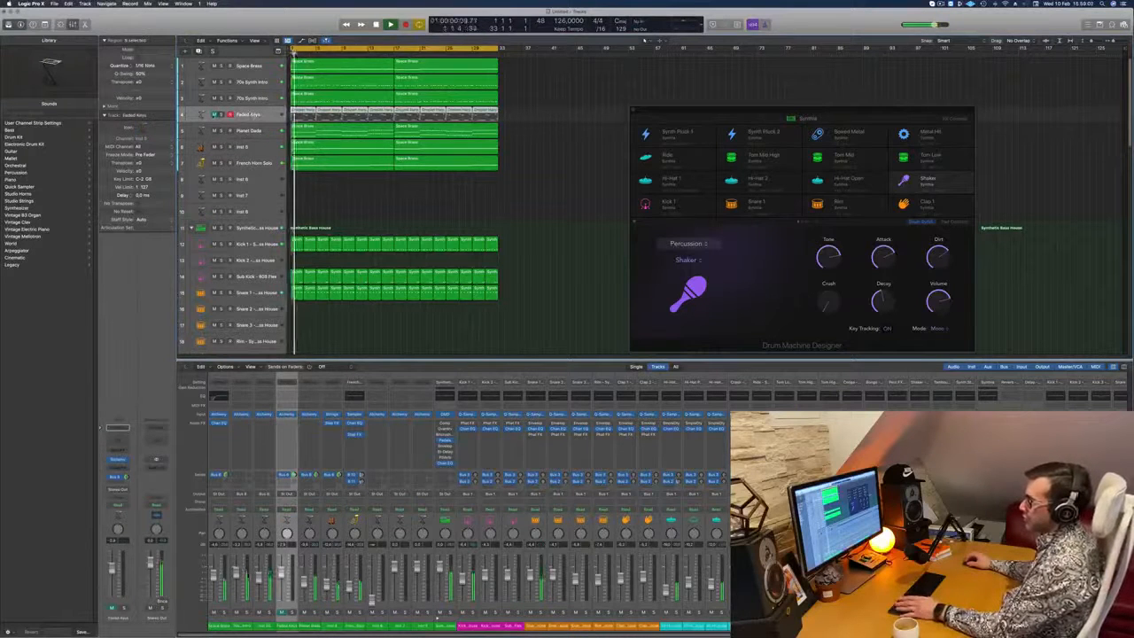
click(215, 115)
key(Return)
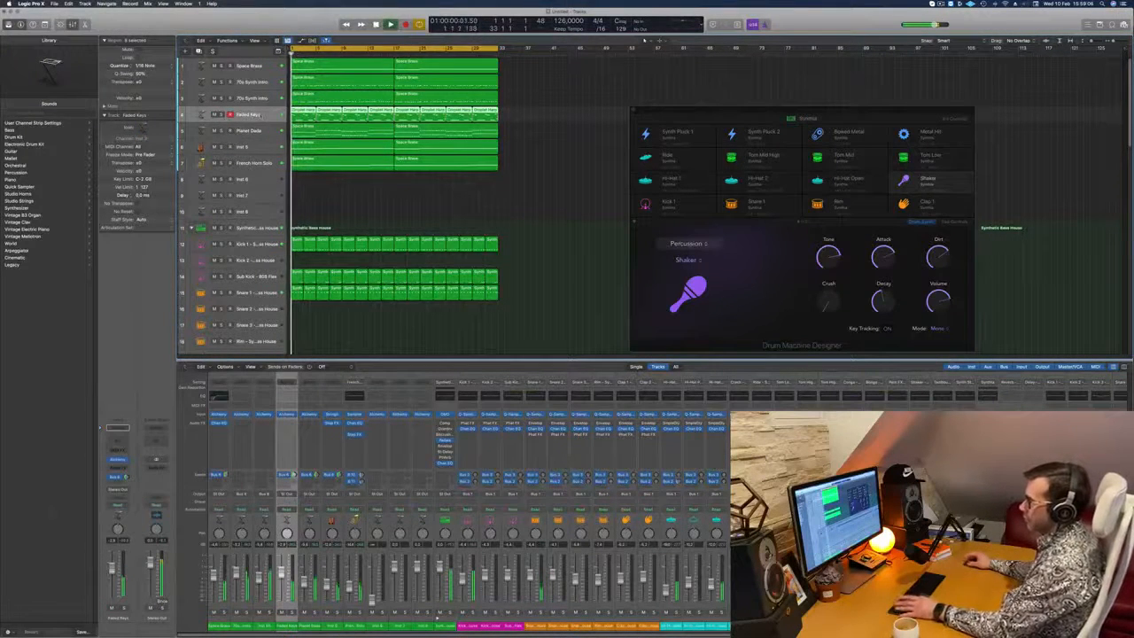
- Add a Channel EQ to Faded Keys with a low cut at 270 Hz and a +3.5 dB boost at 1030 Hz
click(122, 441)
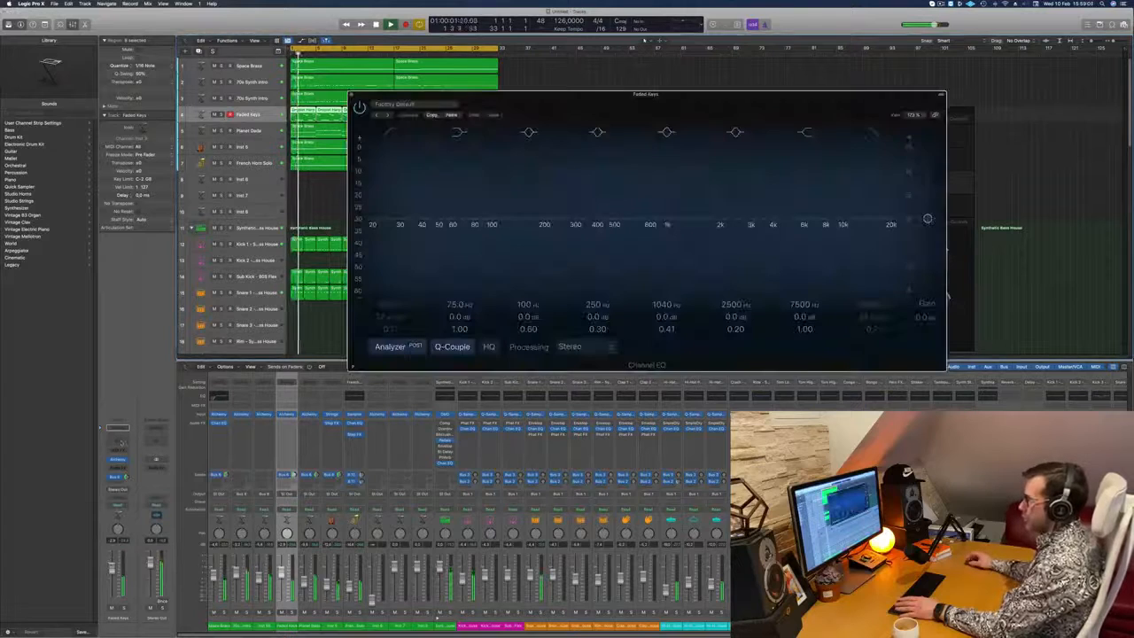
click(395, 133)
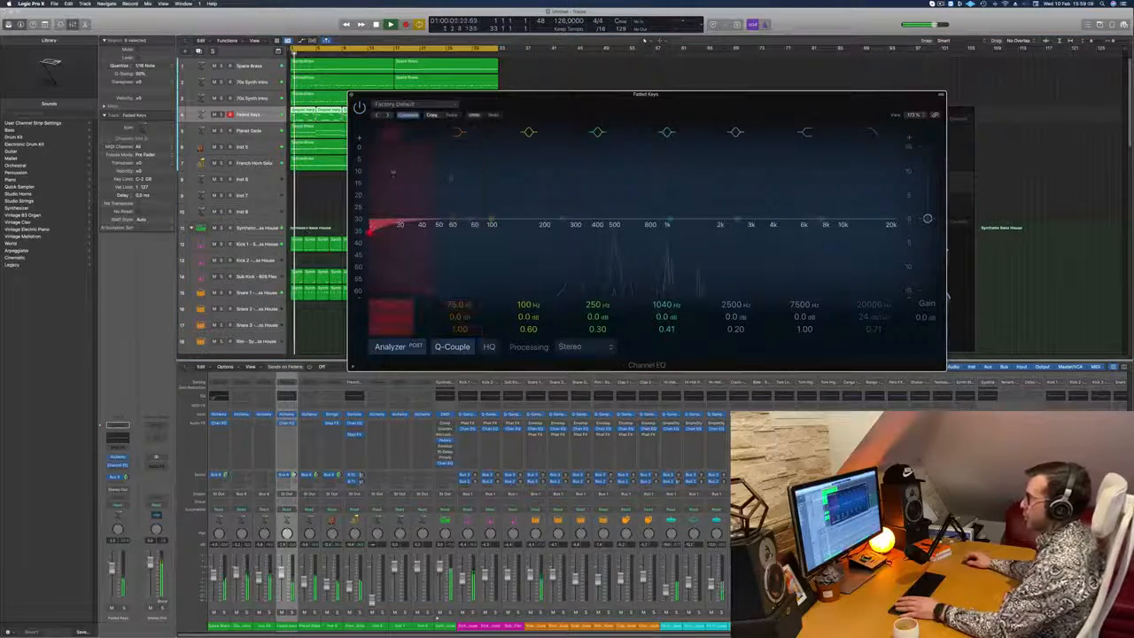
drag(401, 166, 575, 166)
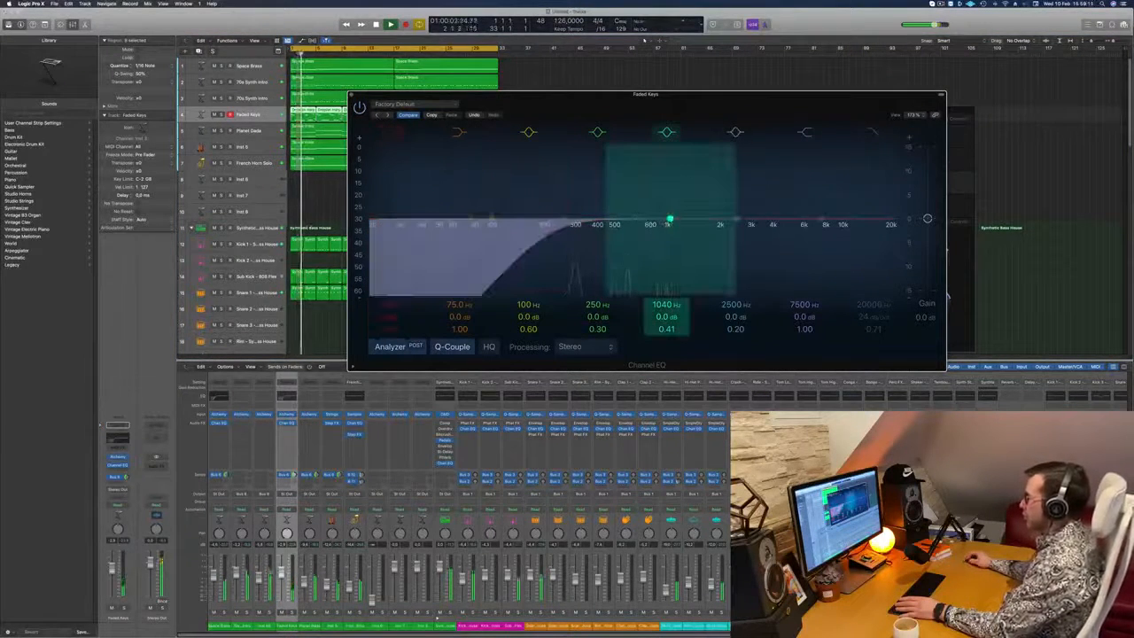
drag(669, 218, 668, 214)
drag(664, 316, 664, 310)
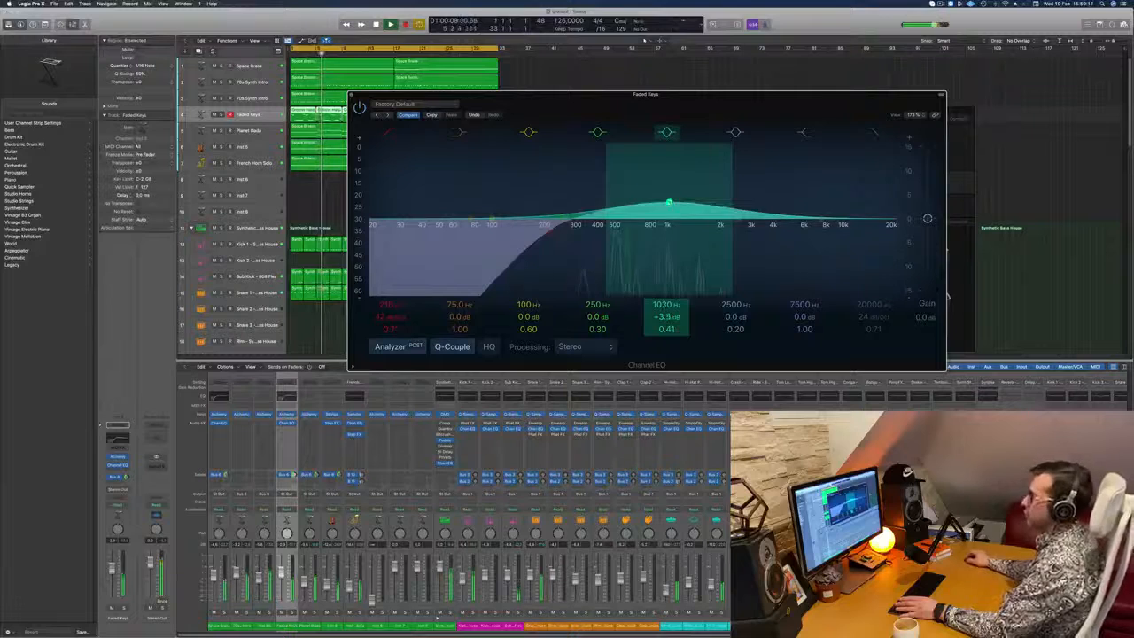
drag(550, 231, 567, 230)
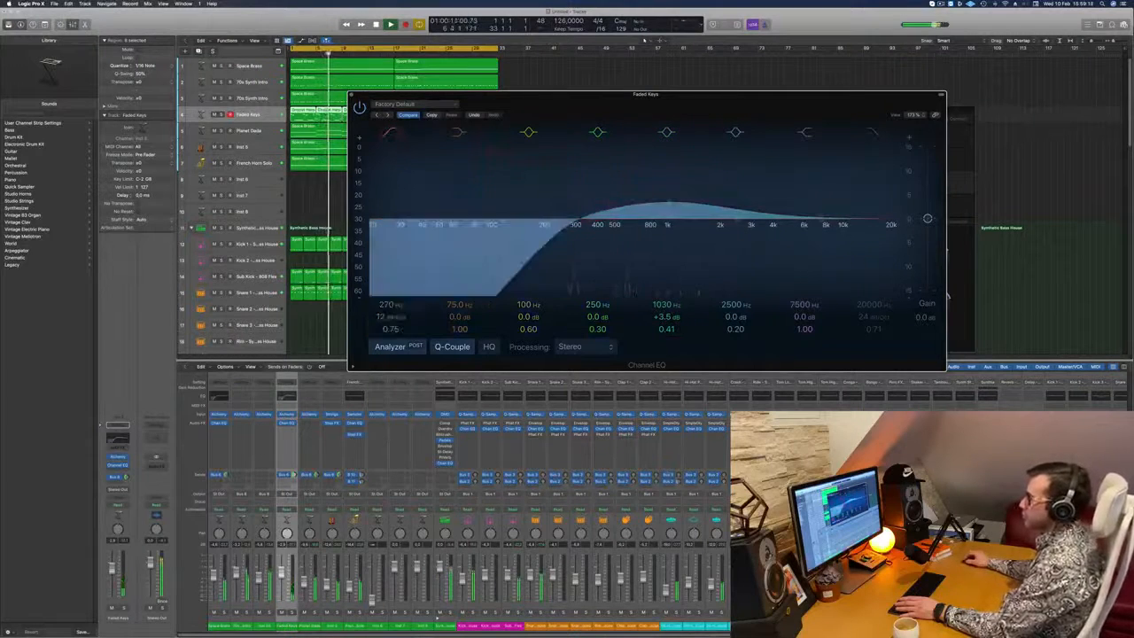
click(351, 94)
- Select the Snare 1 track and briefly solo it during playback, then return to the full mix
scroll(351, 222, down, 3)
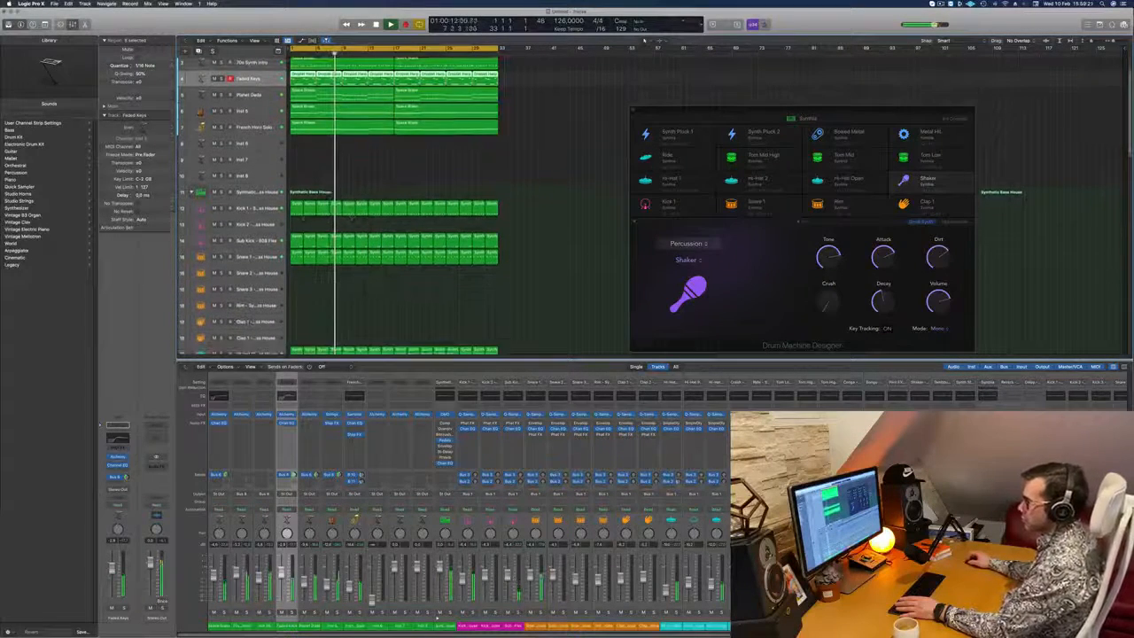
scroll(351, 221, down, 3)
scroll(351, 222, down, 1)
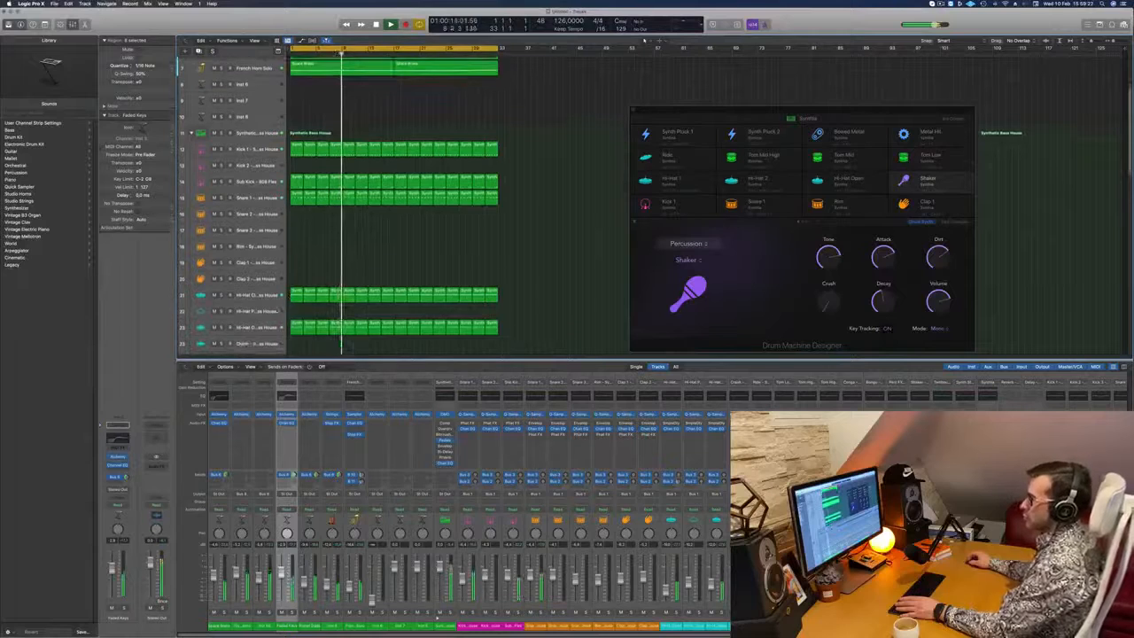
scroll(280, 311, down, 1)
click(256, 186)
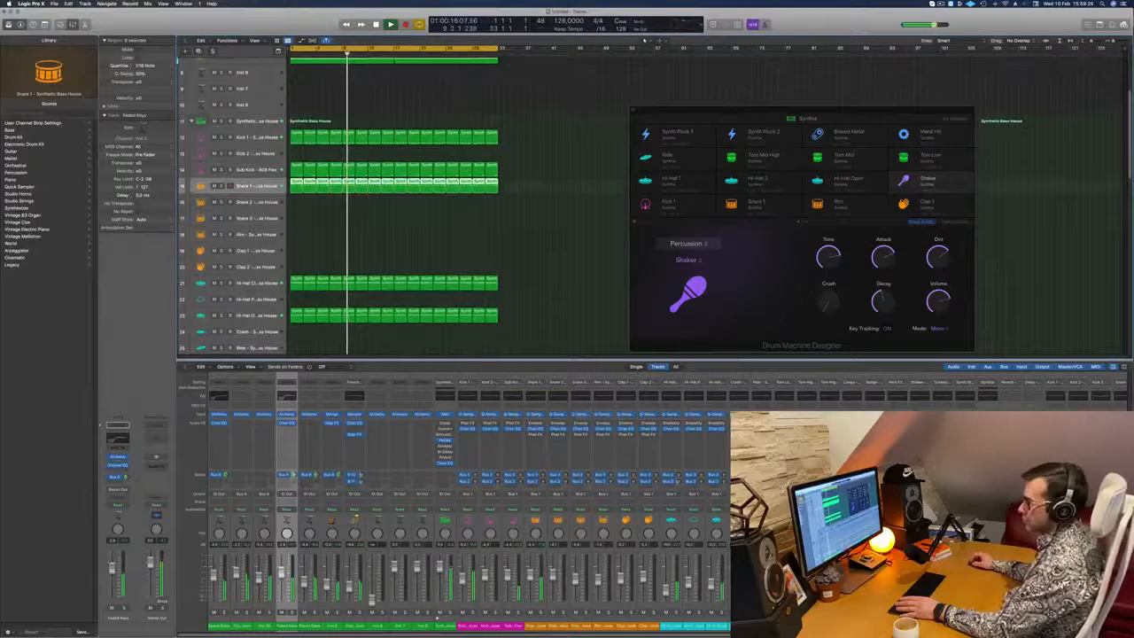
click(124, 608)
click(124, 608)
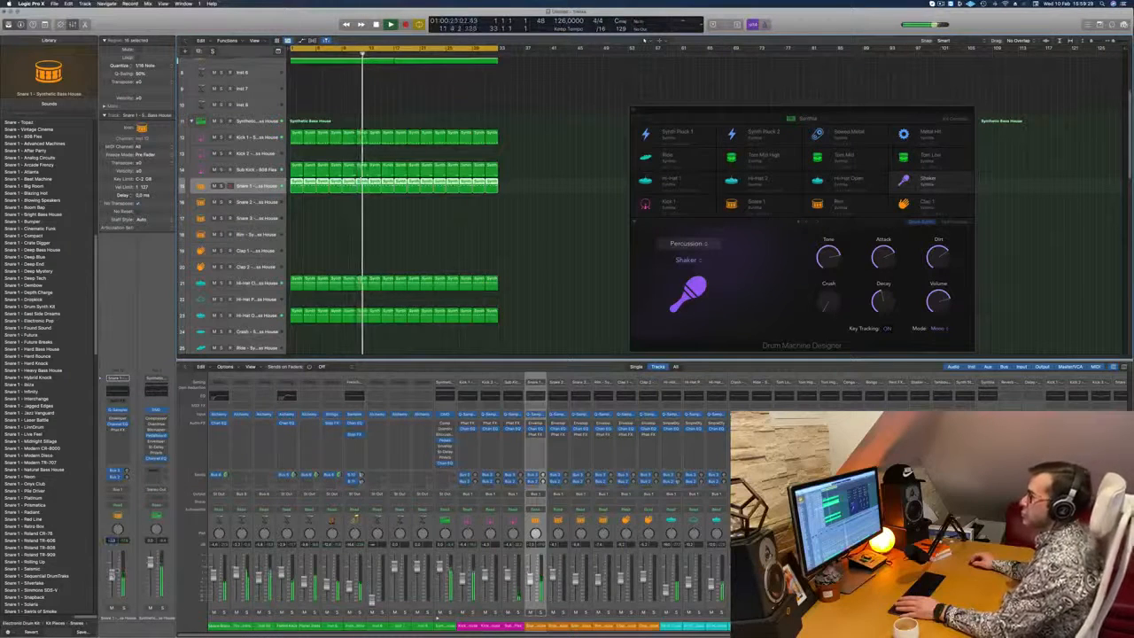
scroll(329, 190, up, 4)
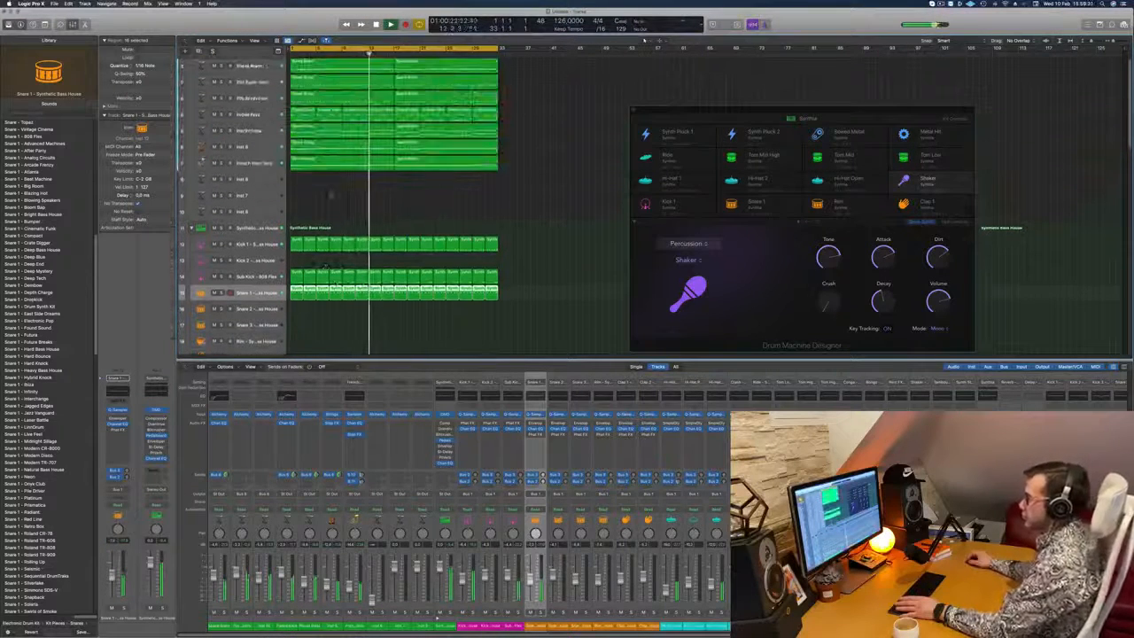